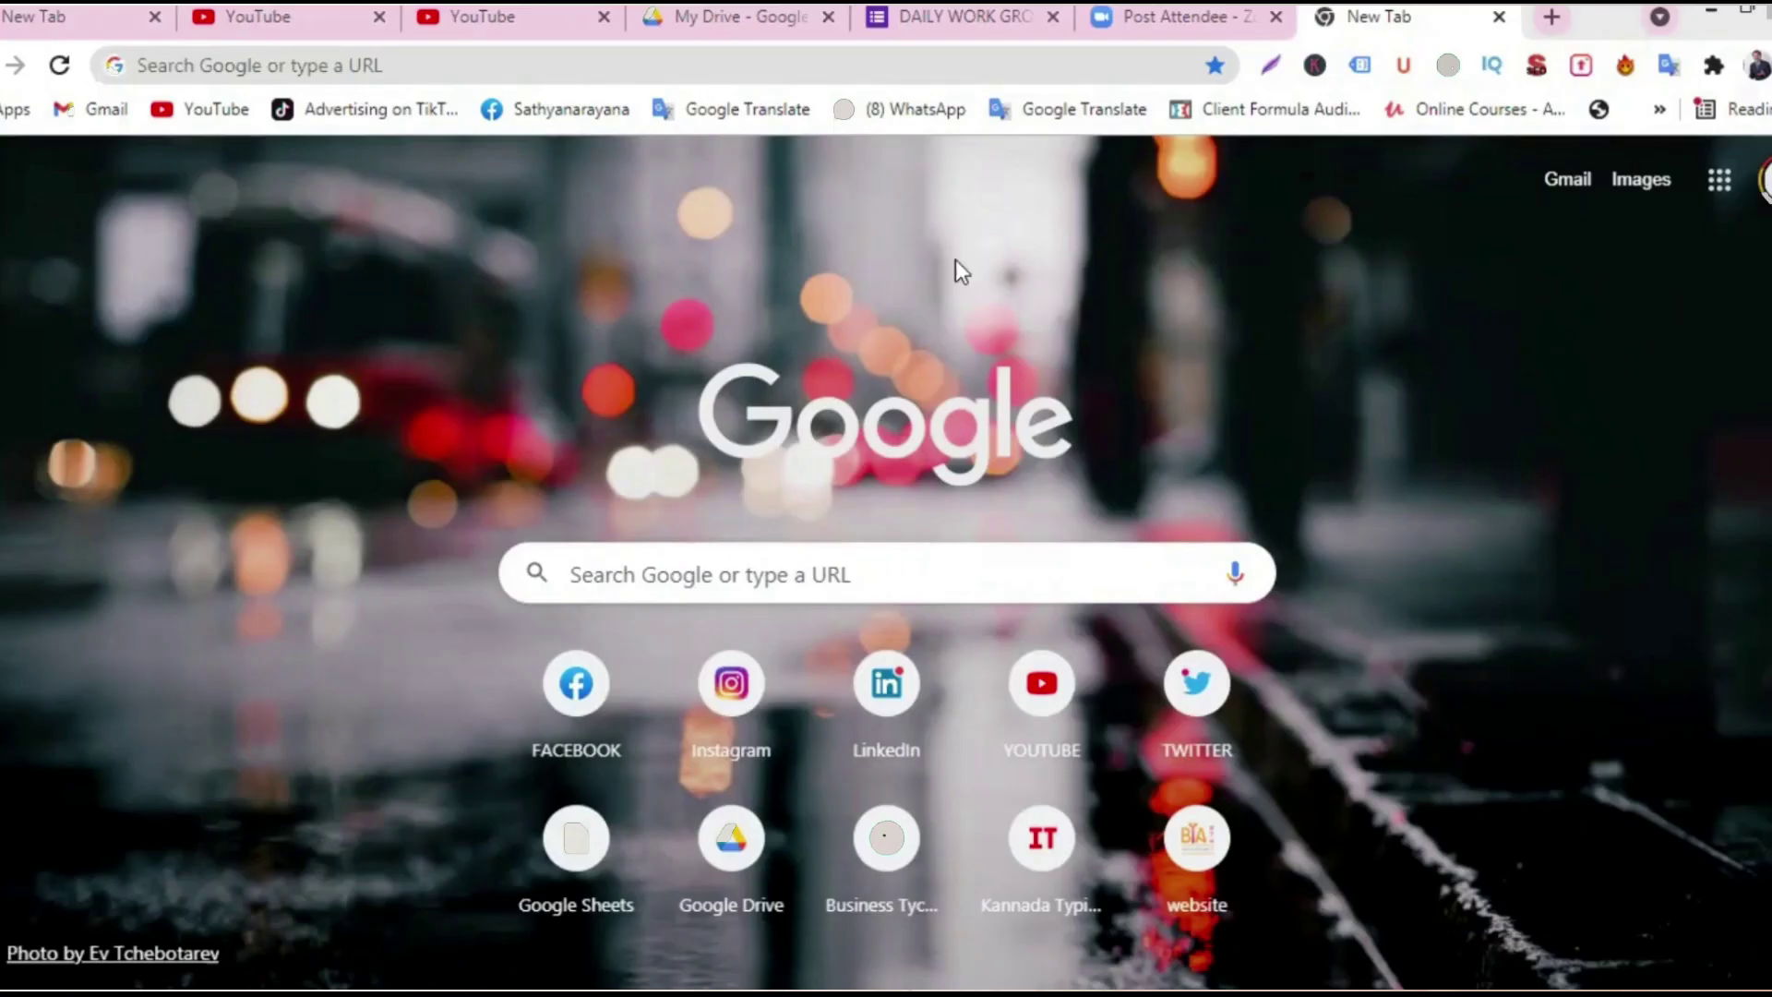
- Open Google Forms from the list of Google apps
click(1723, 189)
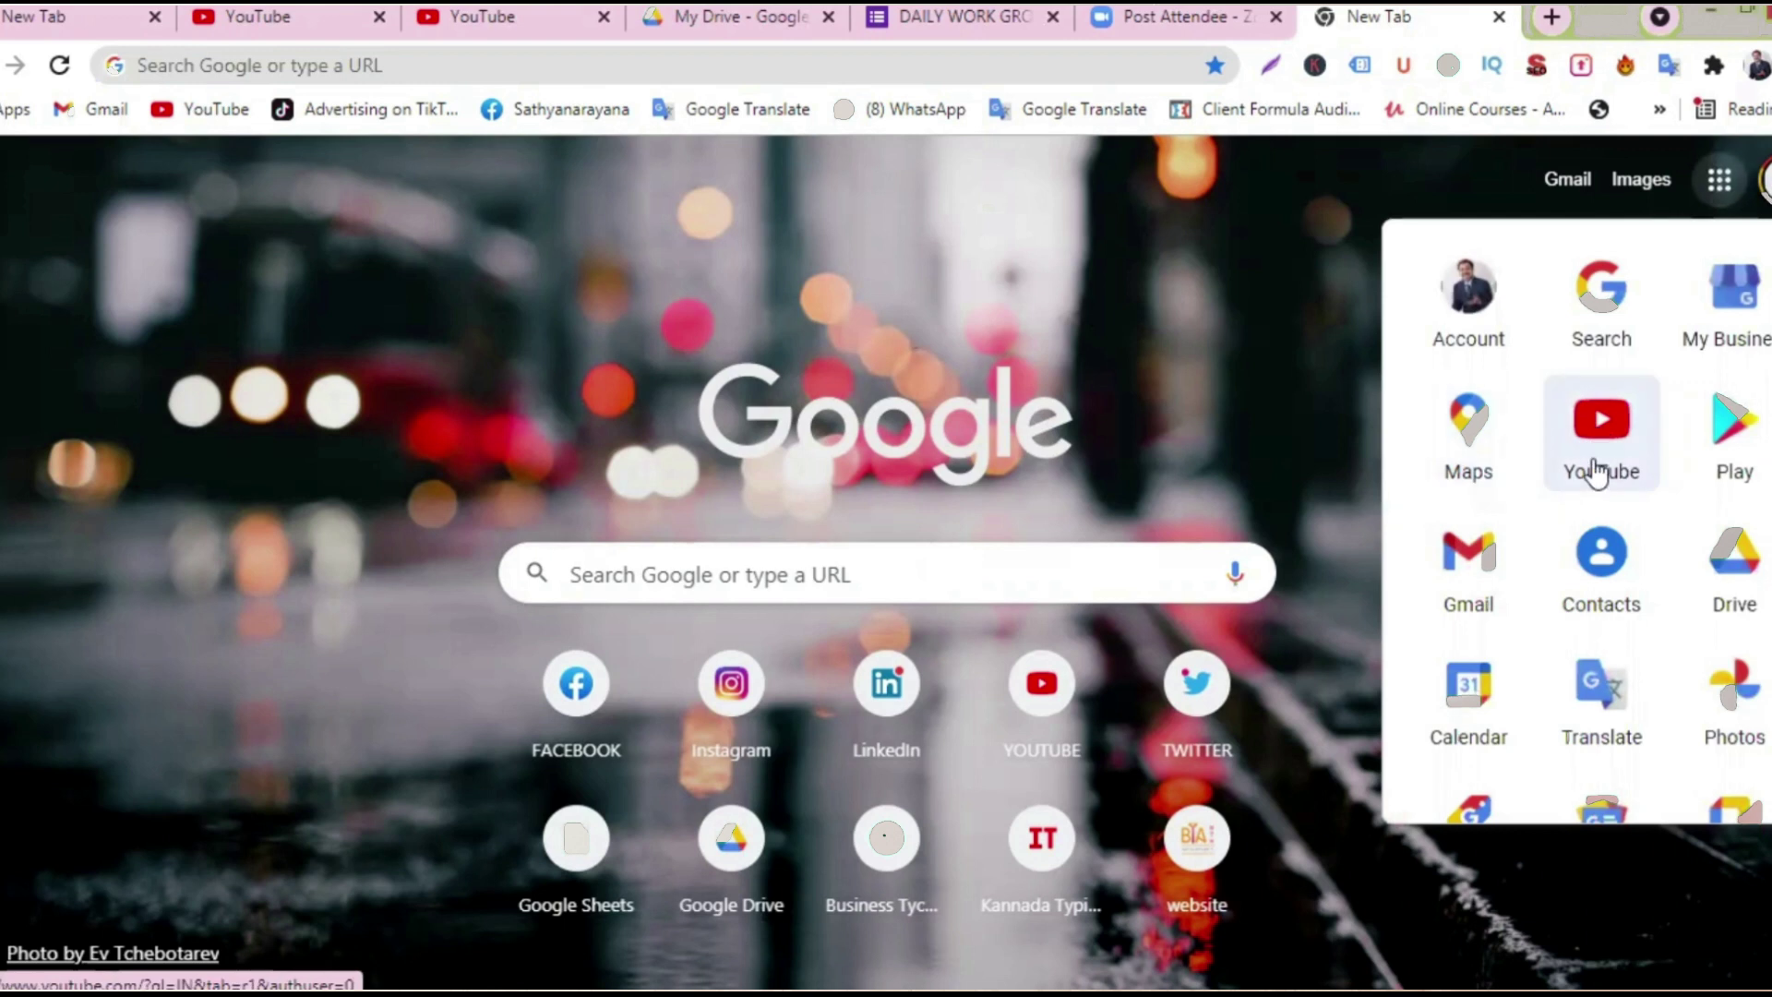
scroll(1598, 478, down, 2)
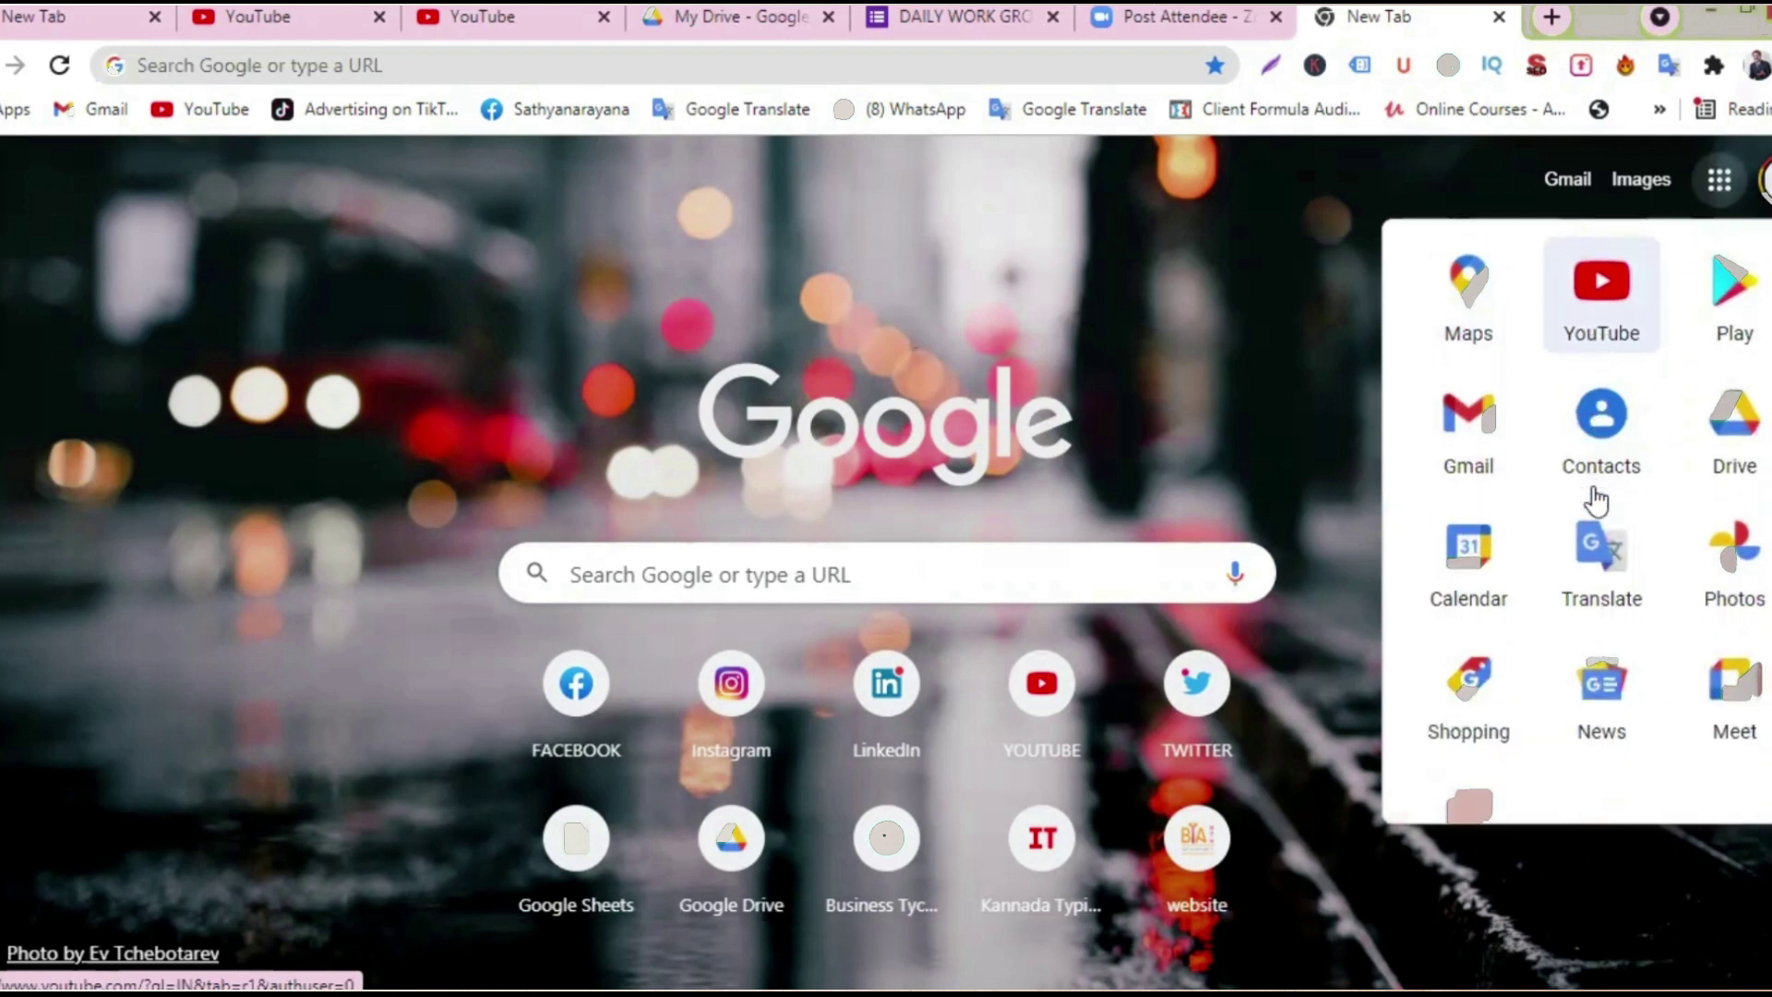
scroll(1598, 502, down, 5)
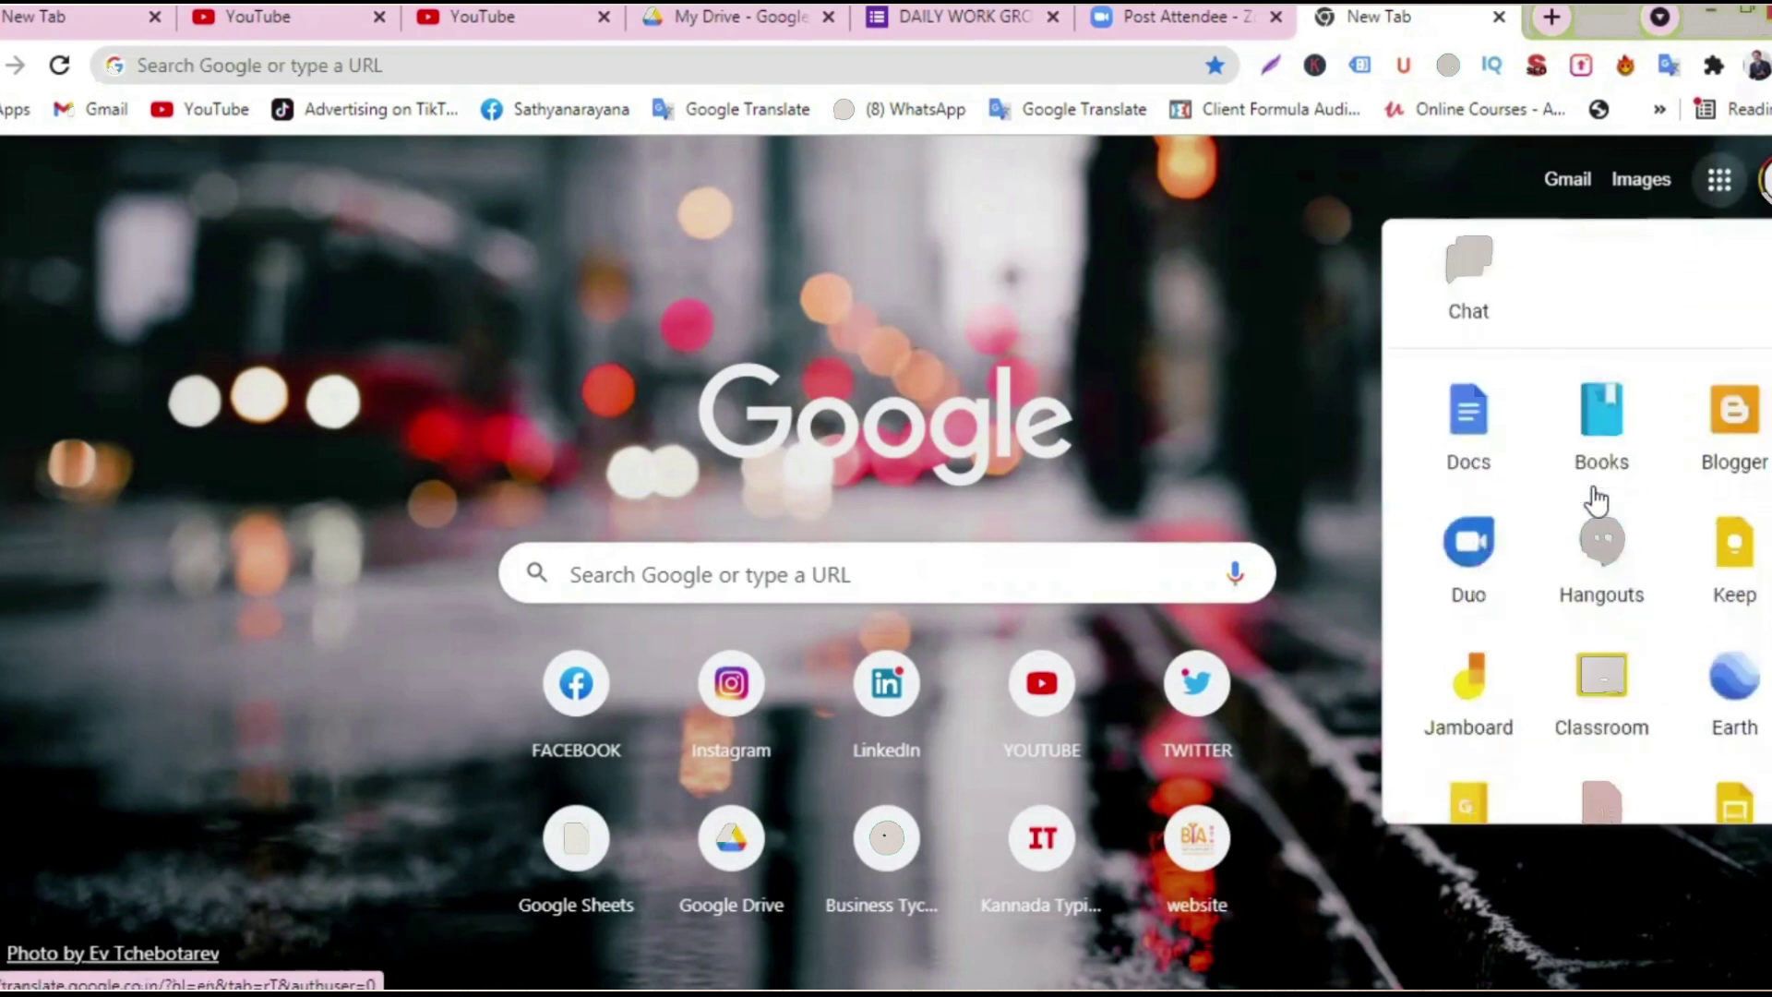
scroll(1740, 543, down, 5)
click(1744, 534)
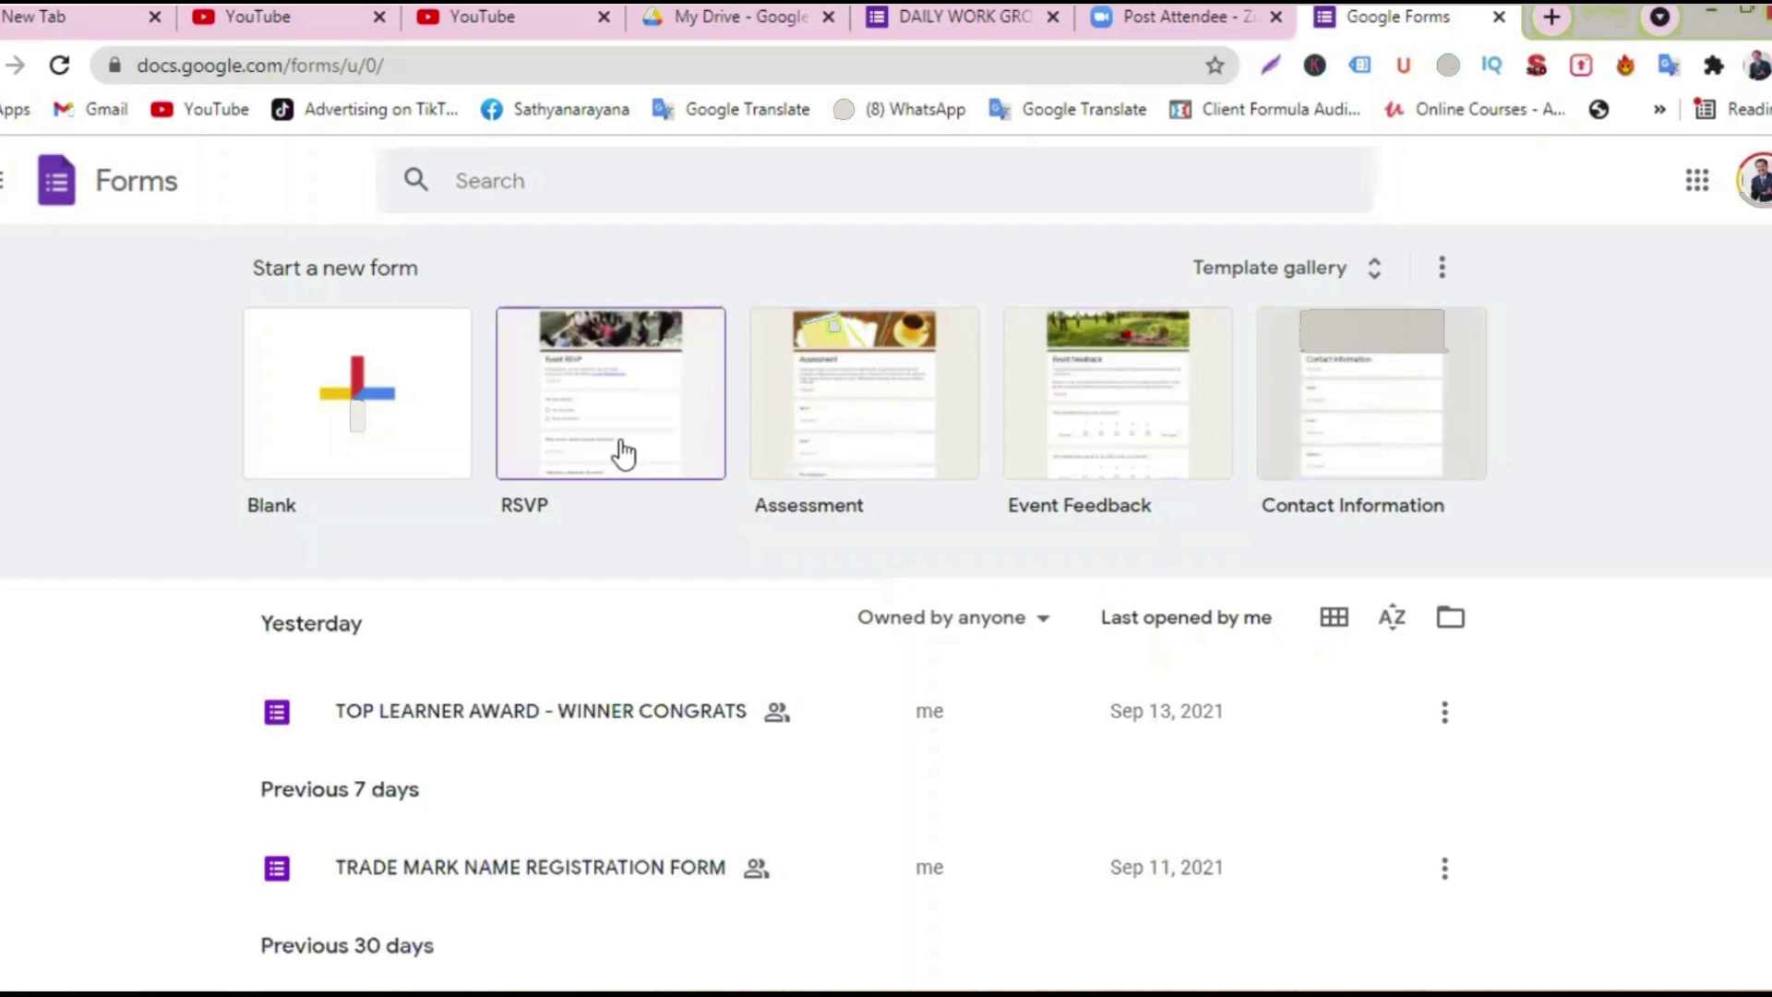
- Look through the list of existing forms, from the recent ones down to the oldest
scroll(672, 672, down, 10)
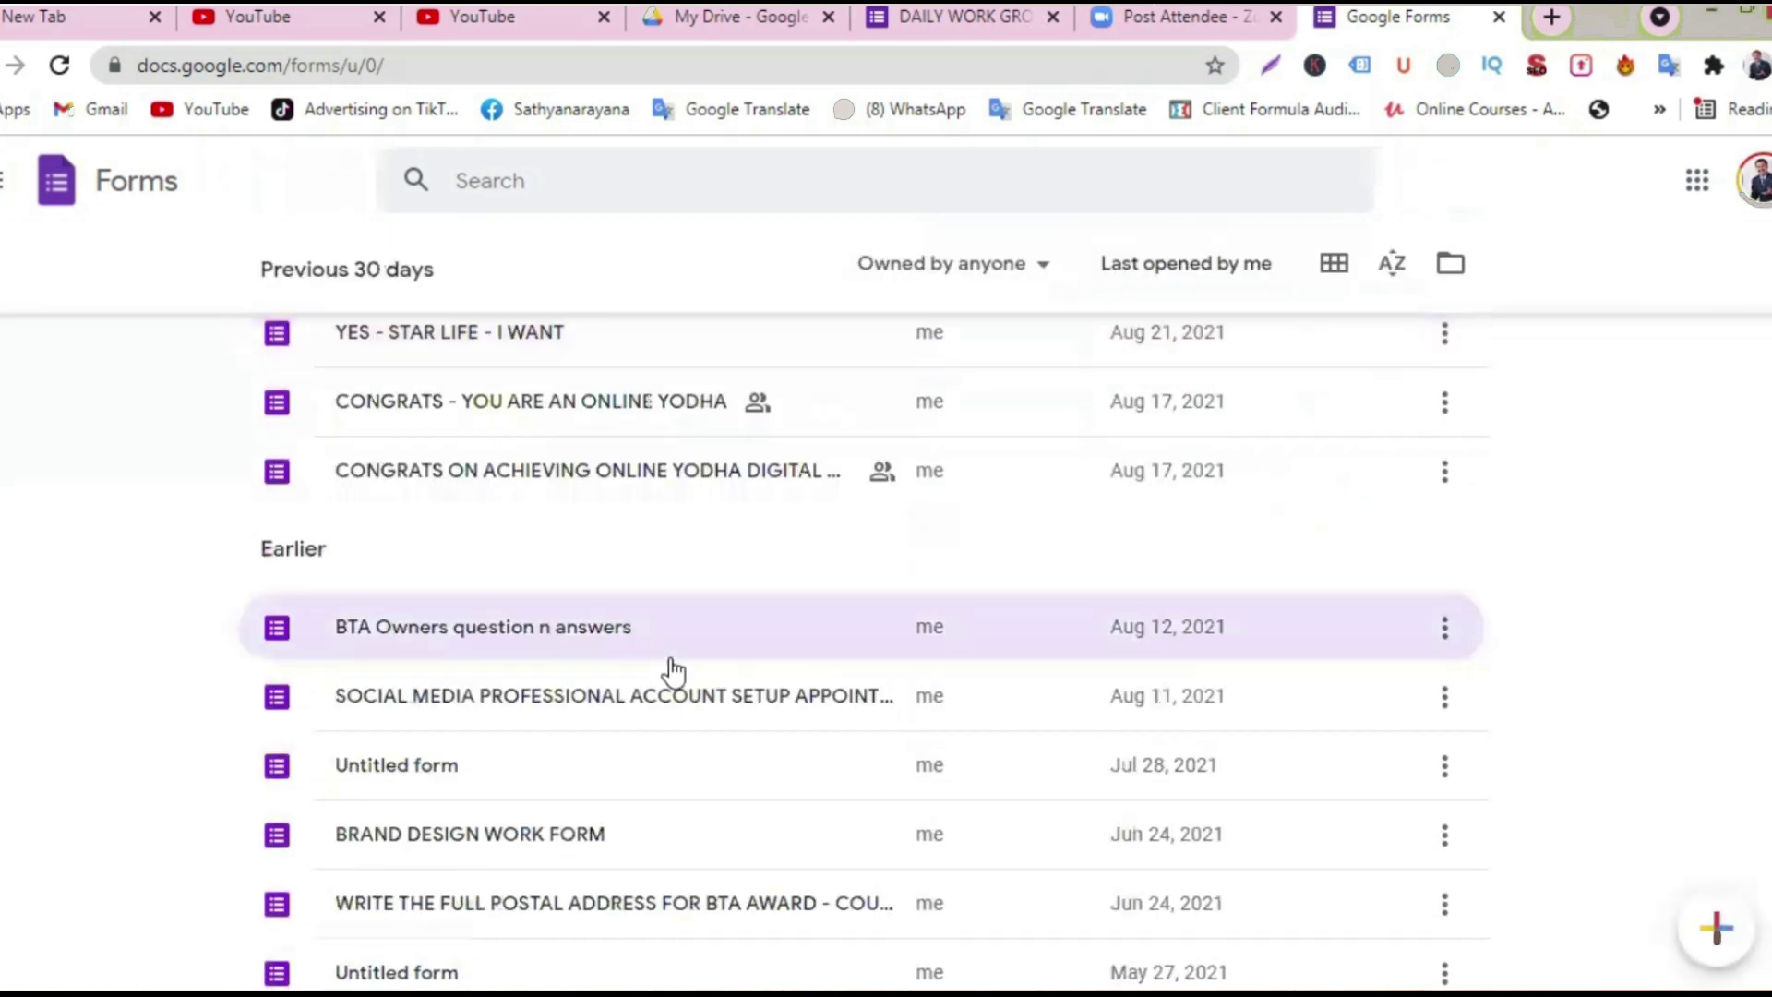
scroll(672, 672, up, 8)
scroll(672, 672, down, 13)
scroll(672, 672, down, 12)
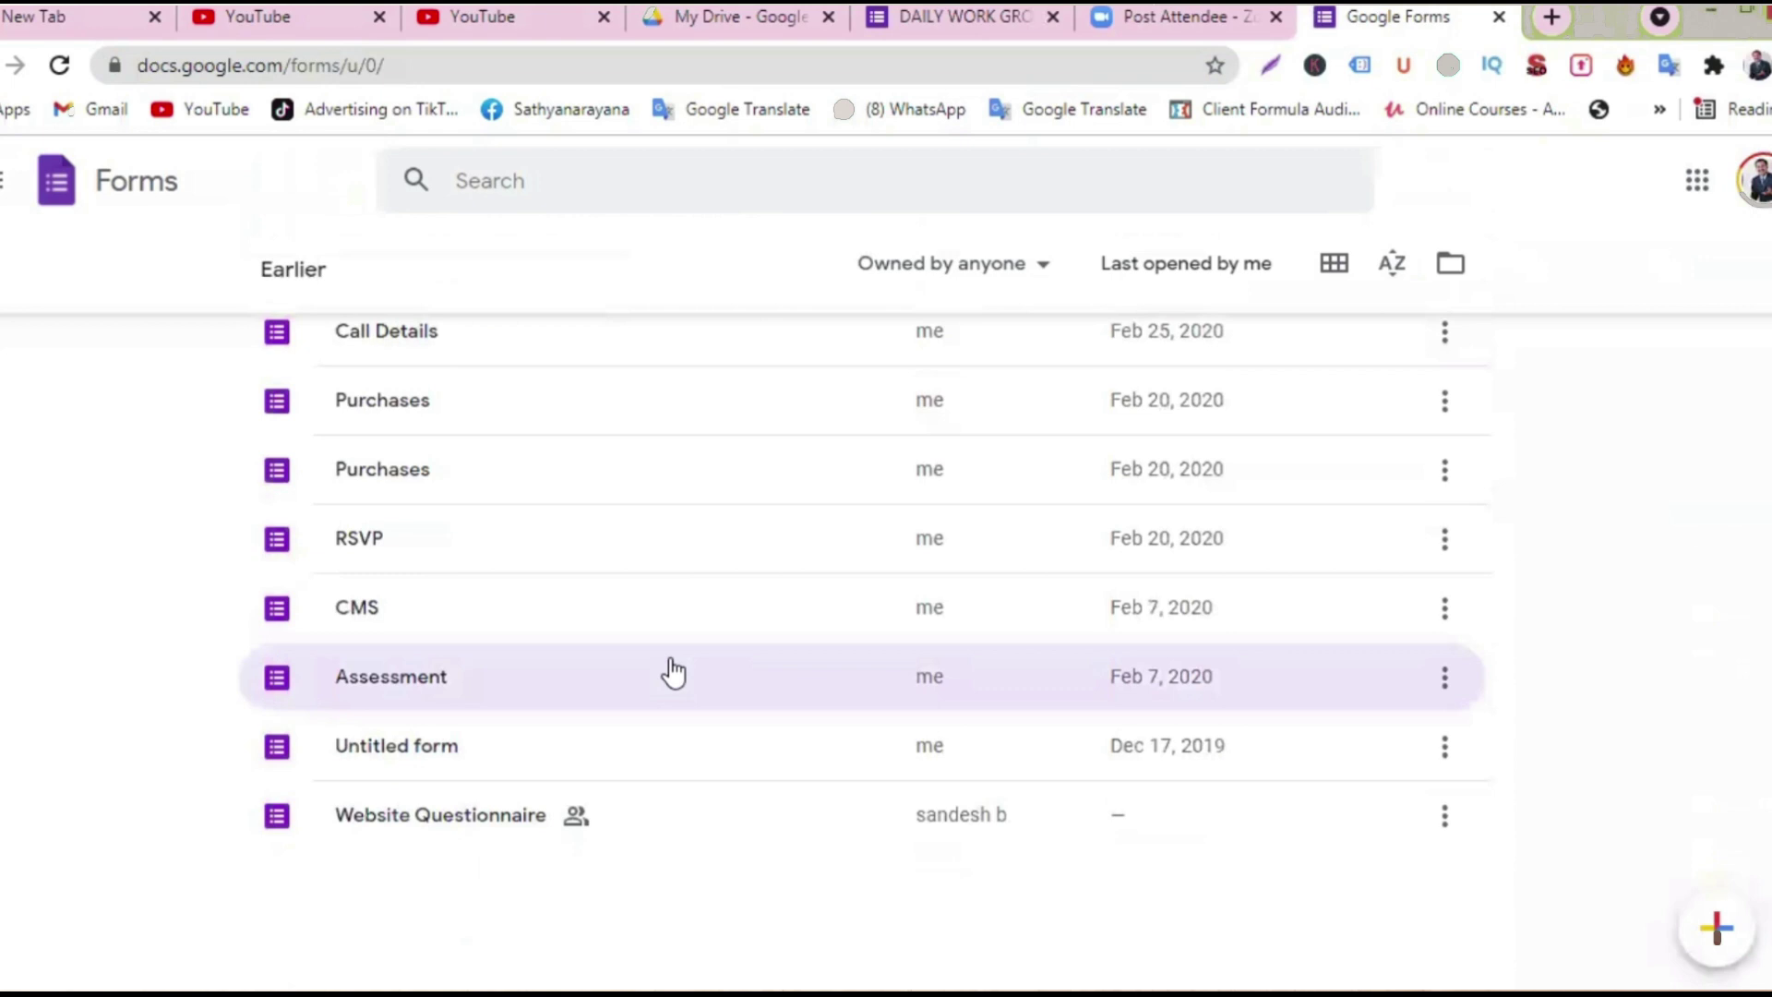
scroll(672, 672, up, 6)
scroll(672, 672, up, 5)
scroll(672, 671, down, 8)
scroll(674, 672, down, 3)
scroll(674, 672, up, 20)
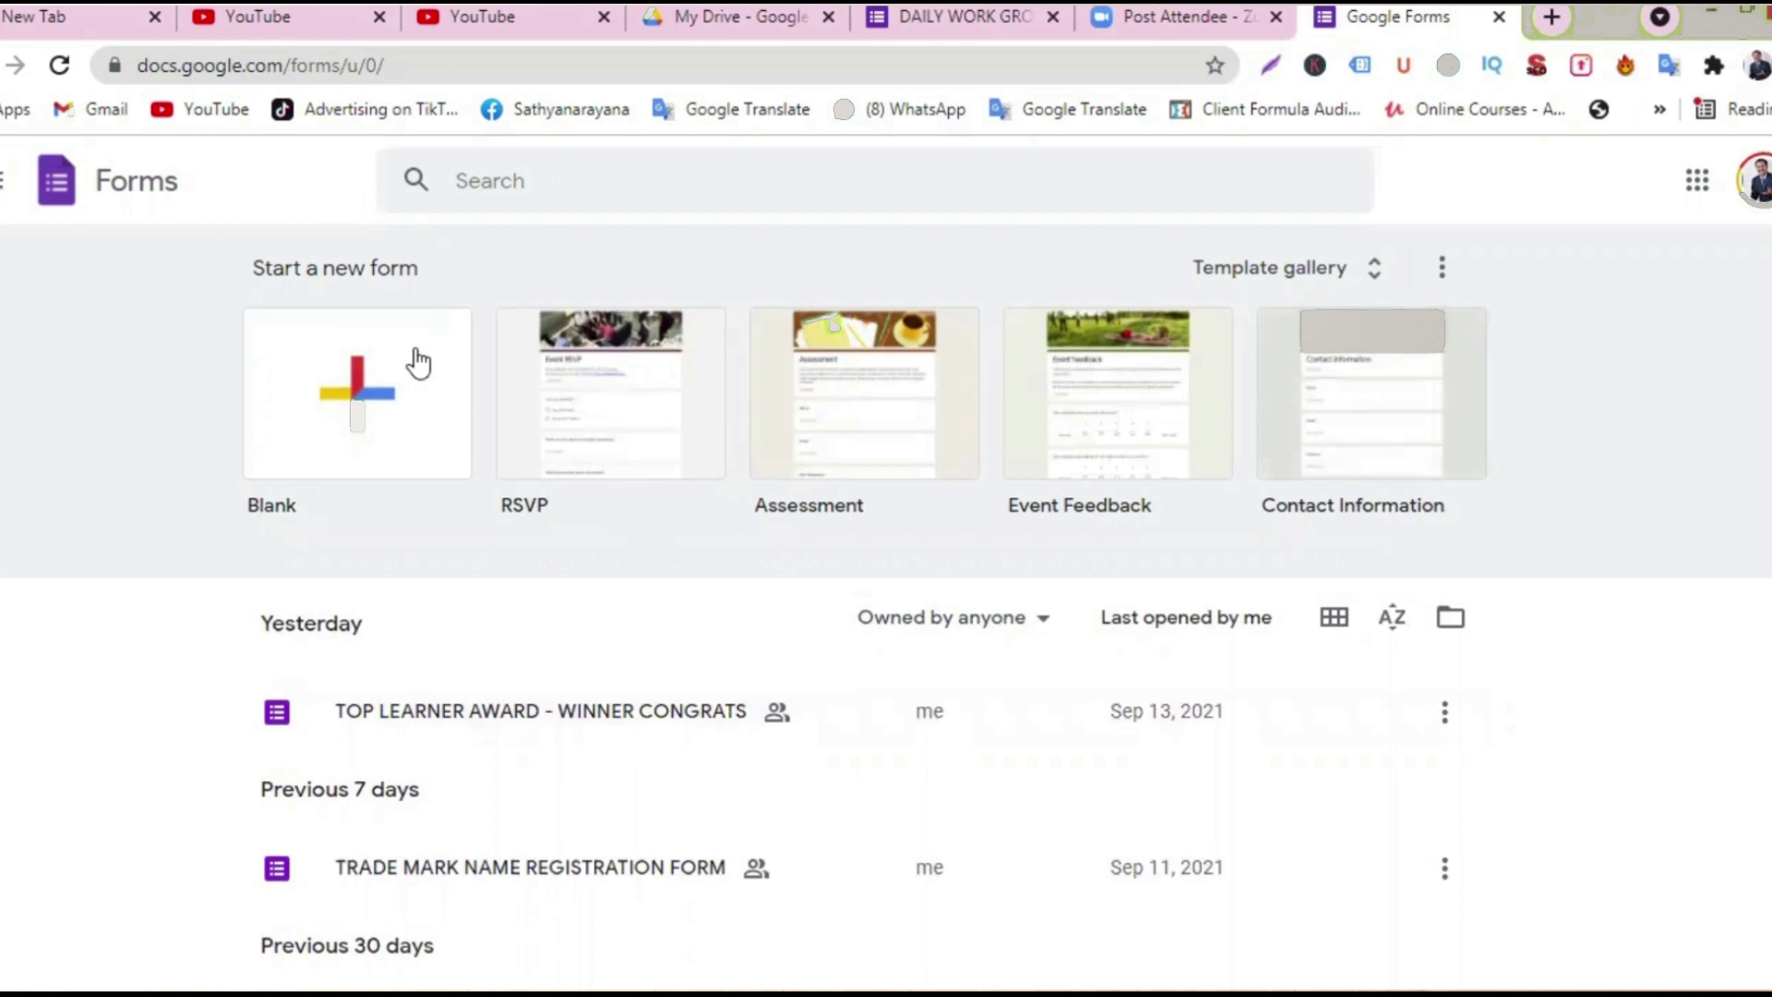
- Create a blank form and set its theme colour to orange
click(374, 403)
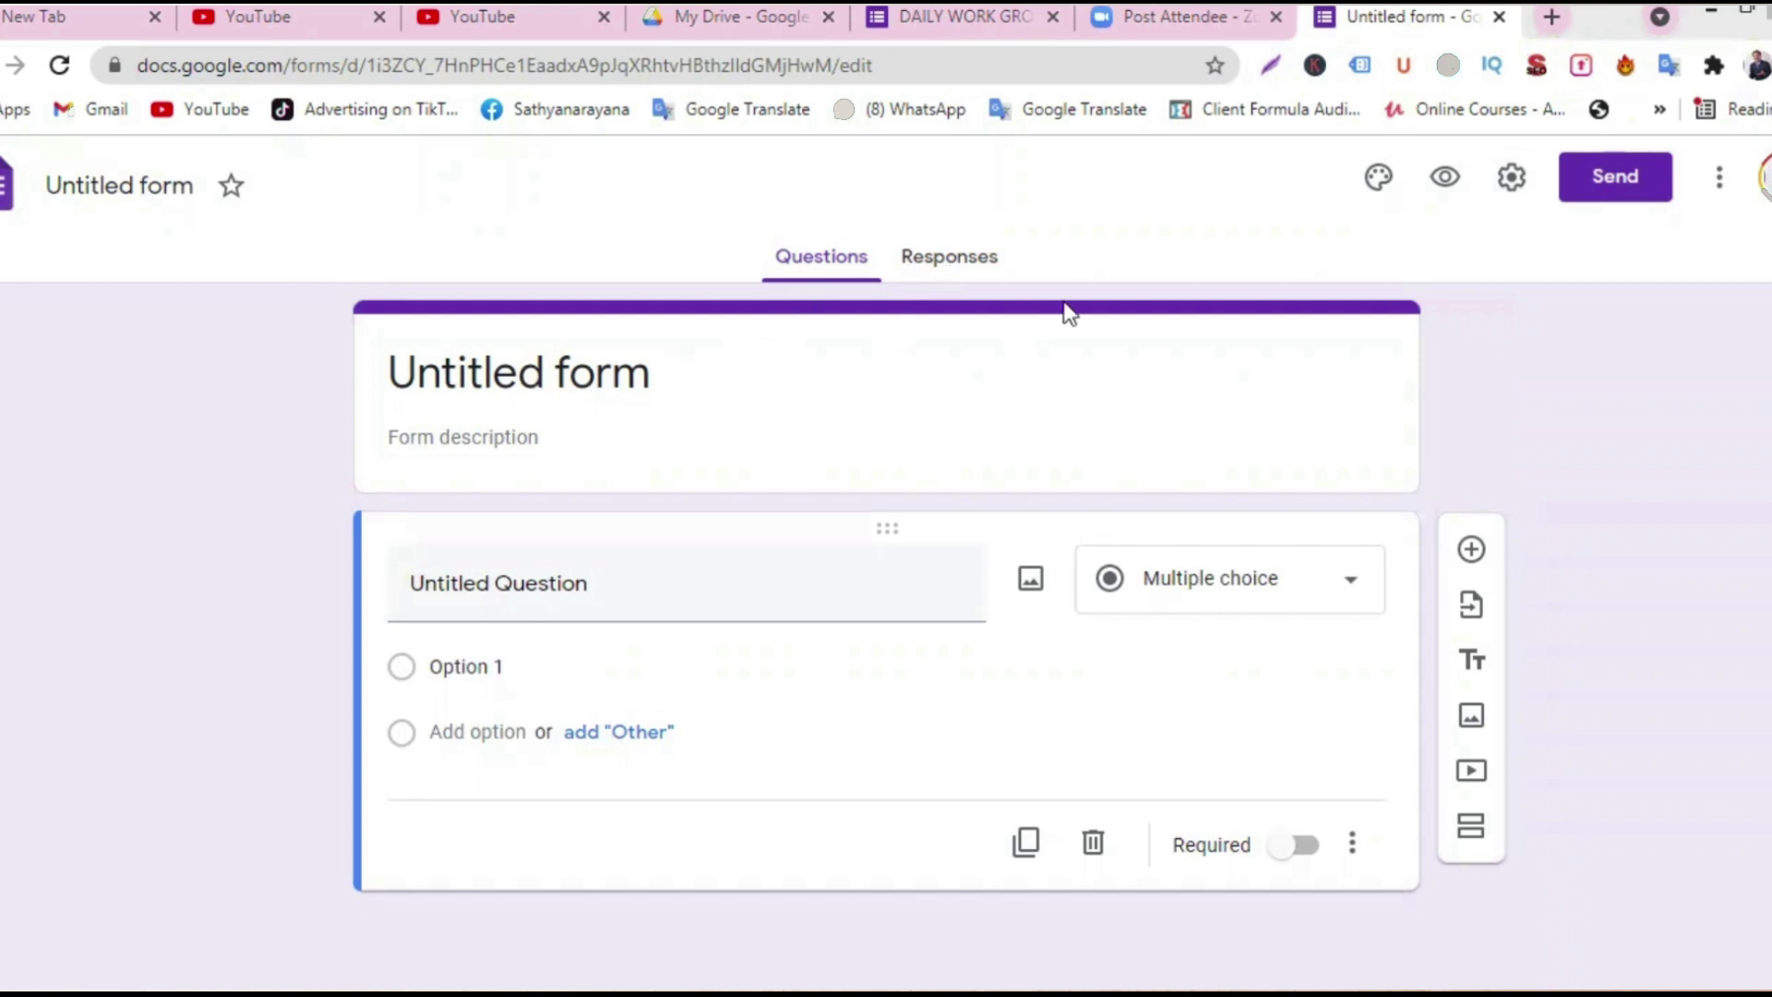
click(1379, 178)
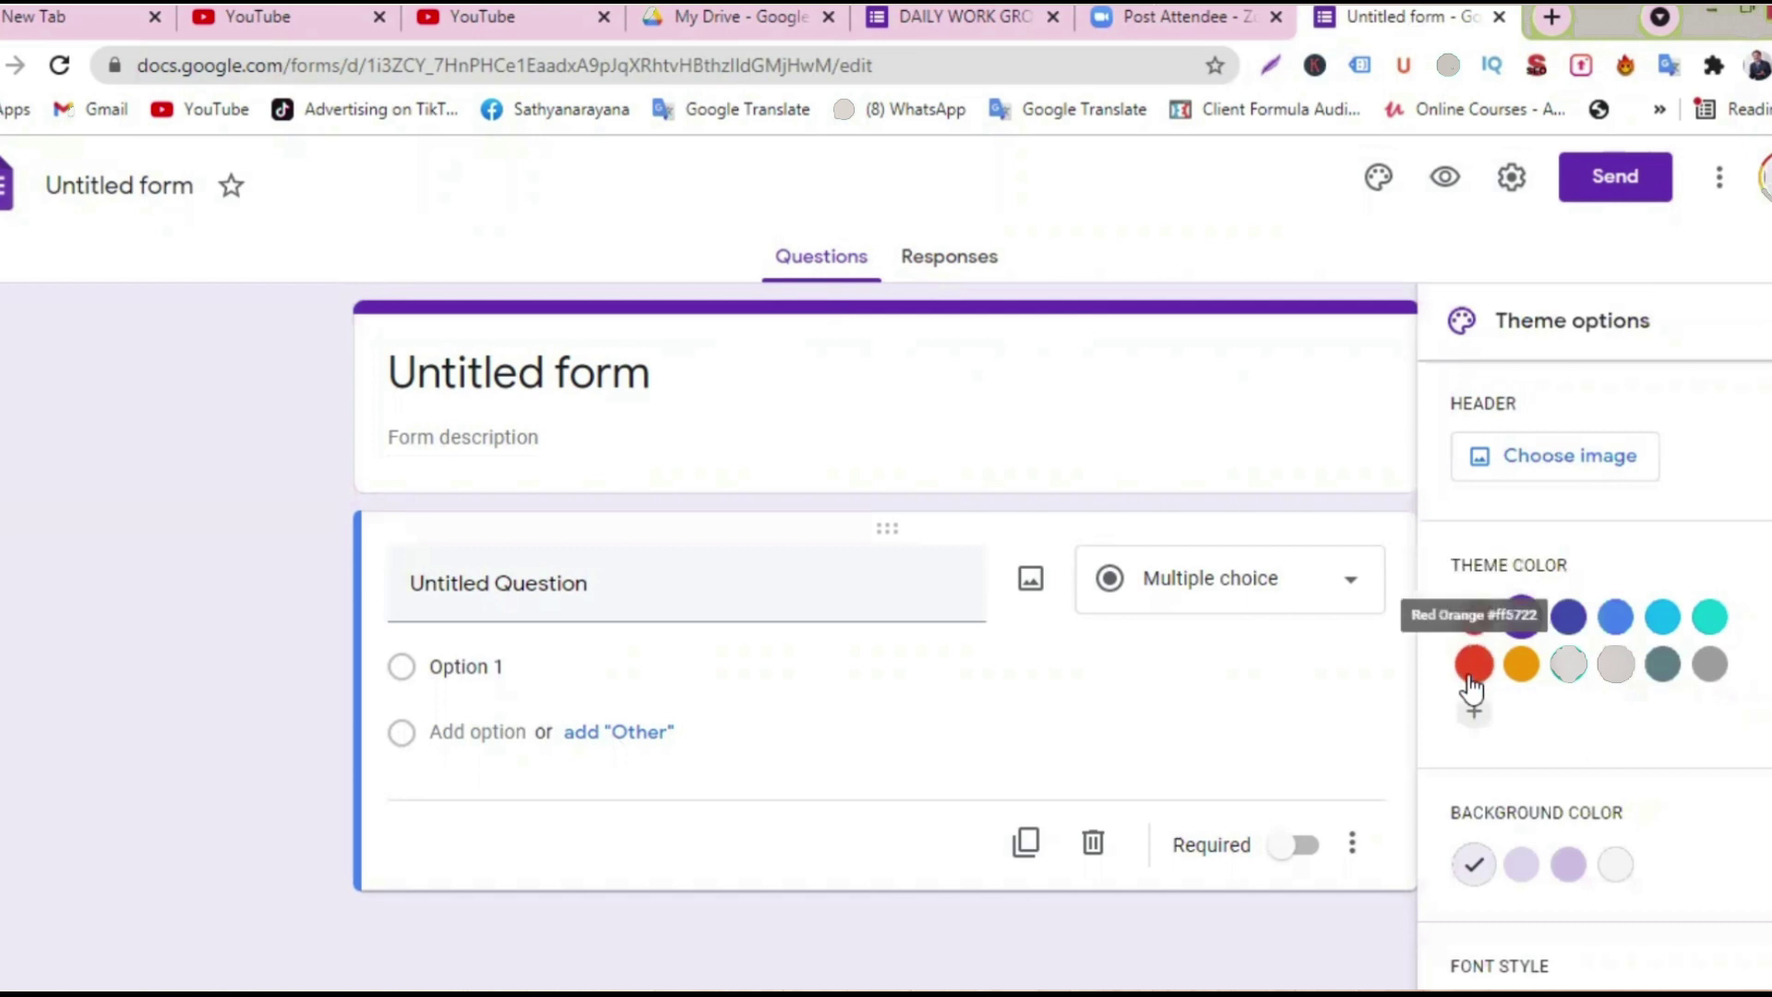
click(1521, 665)
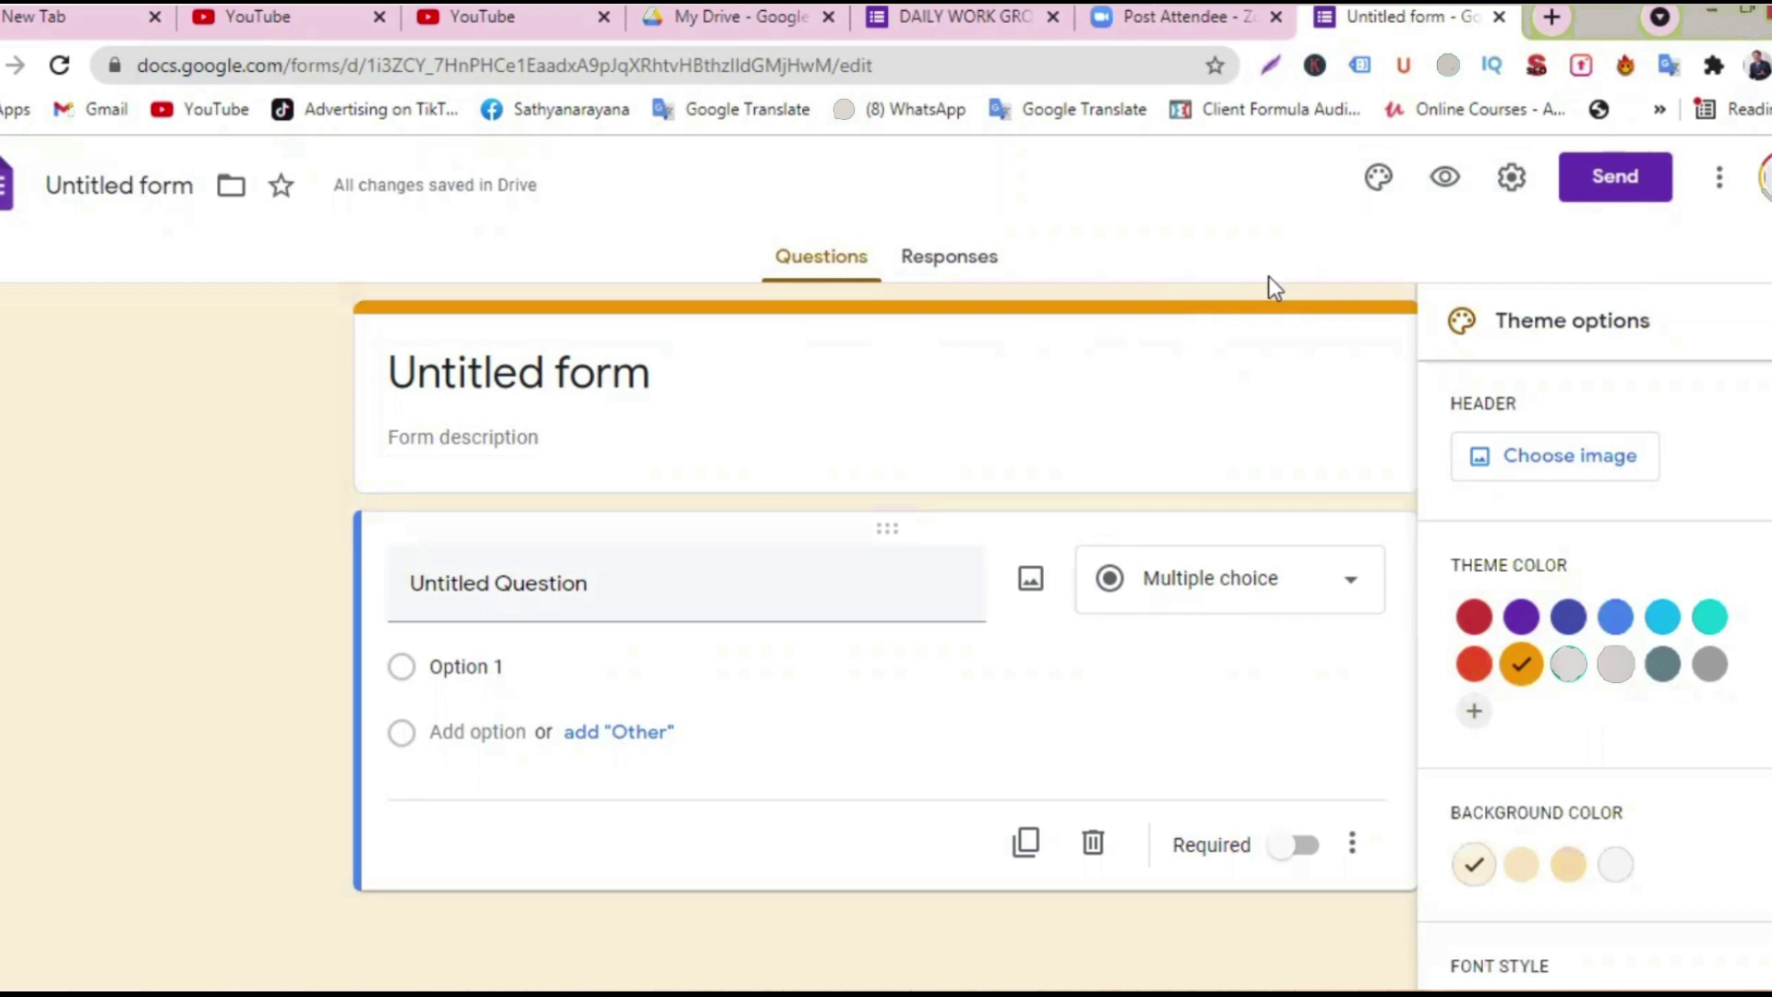
click(1372, 189)
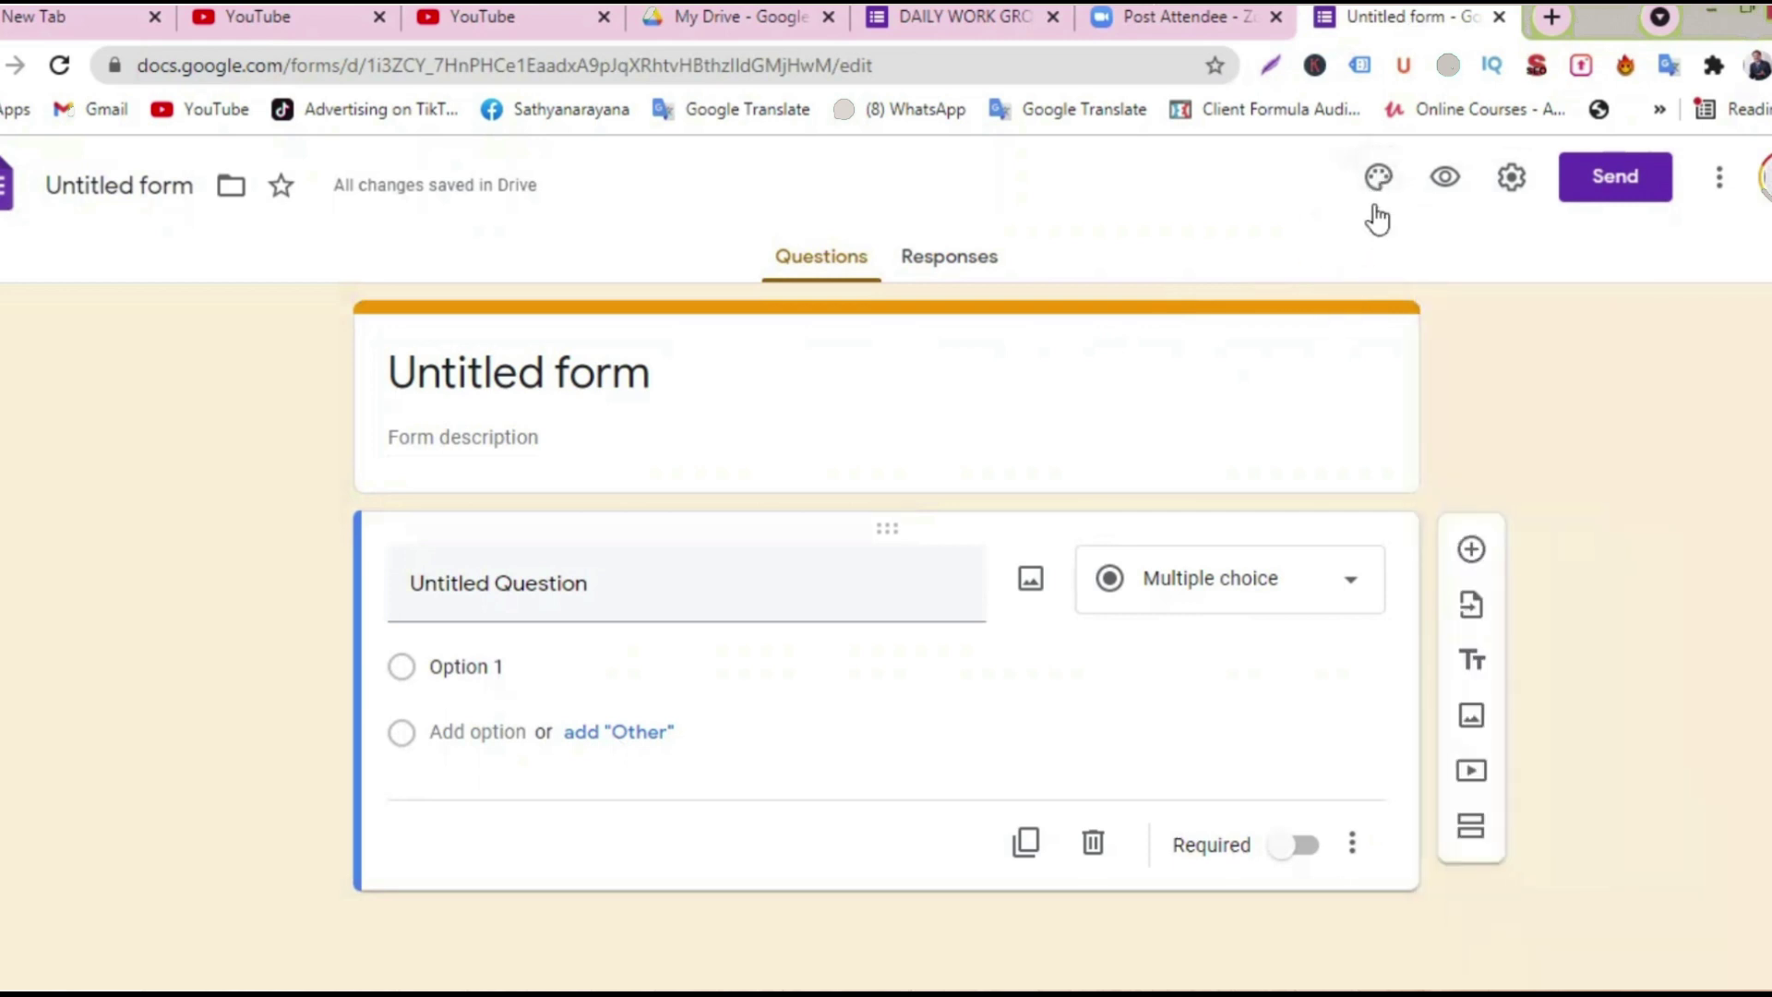
- Browse the Work and School header images, then insert the row of neckties from Illustrations as the form's header
click(1376, 184)
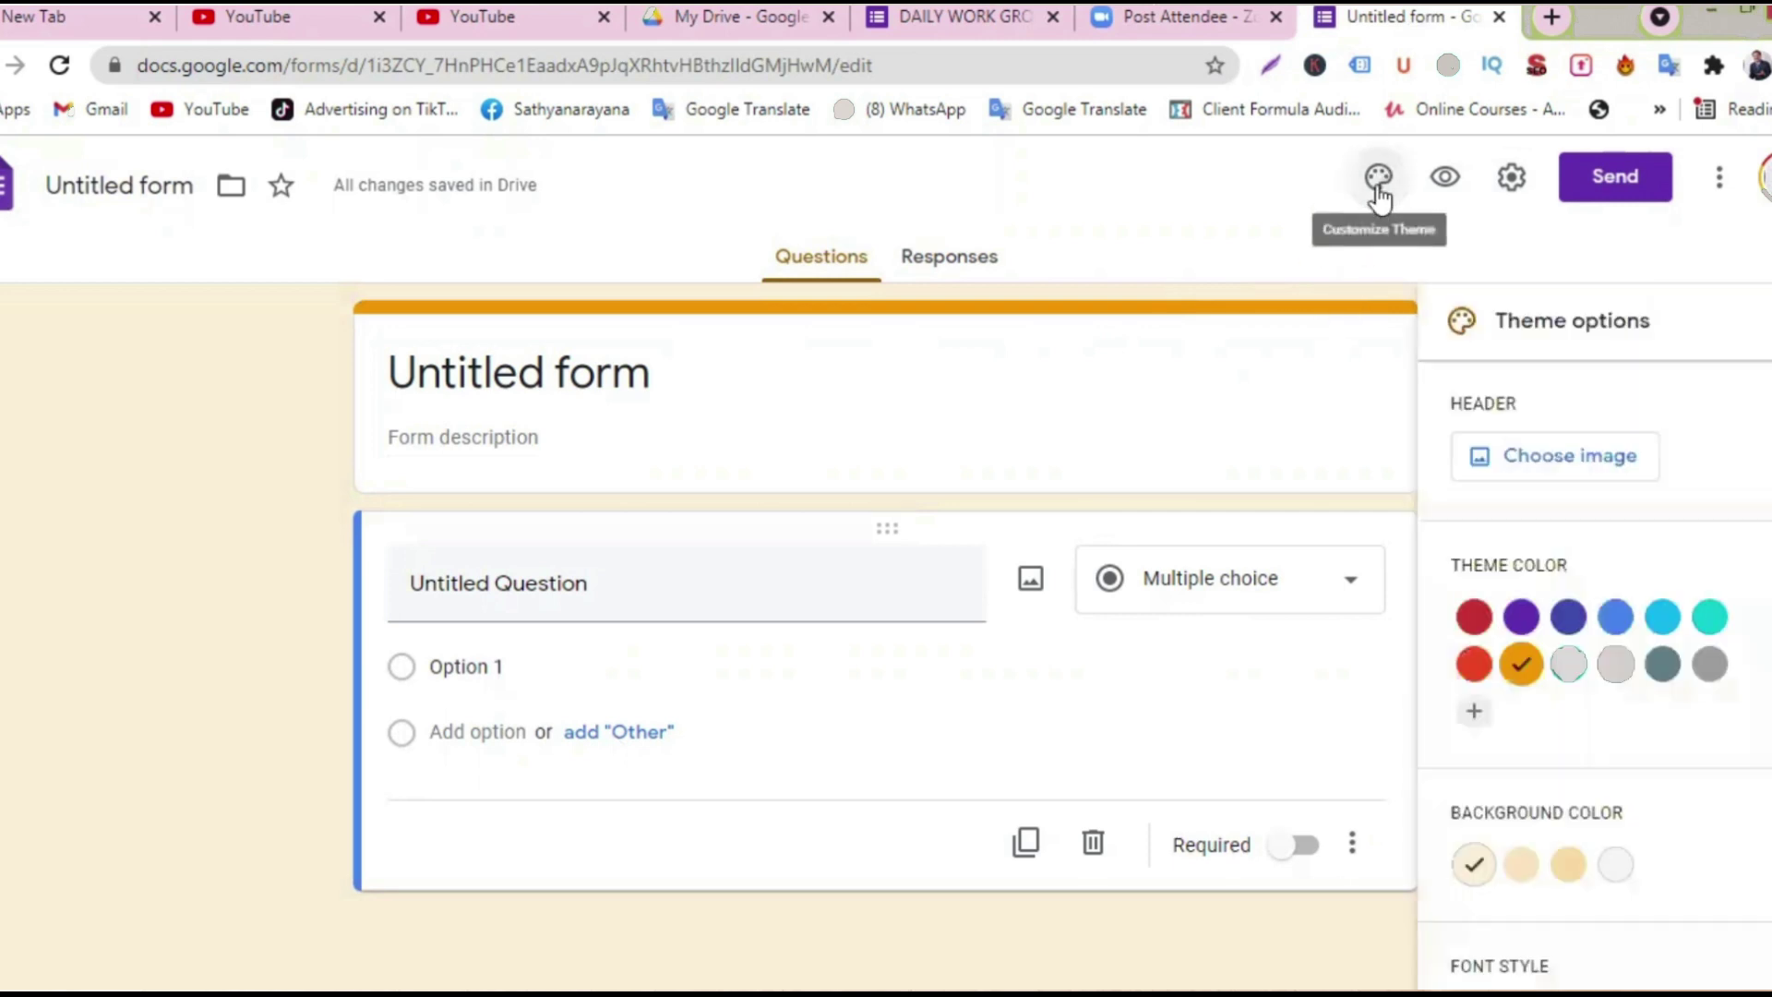
click(1554, 462)
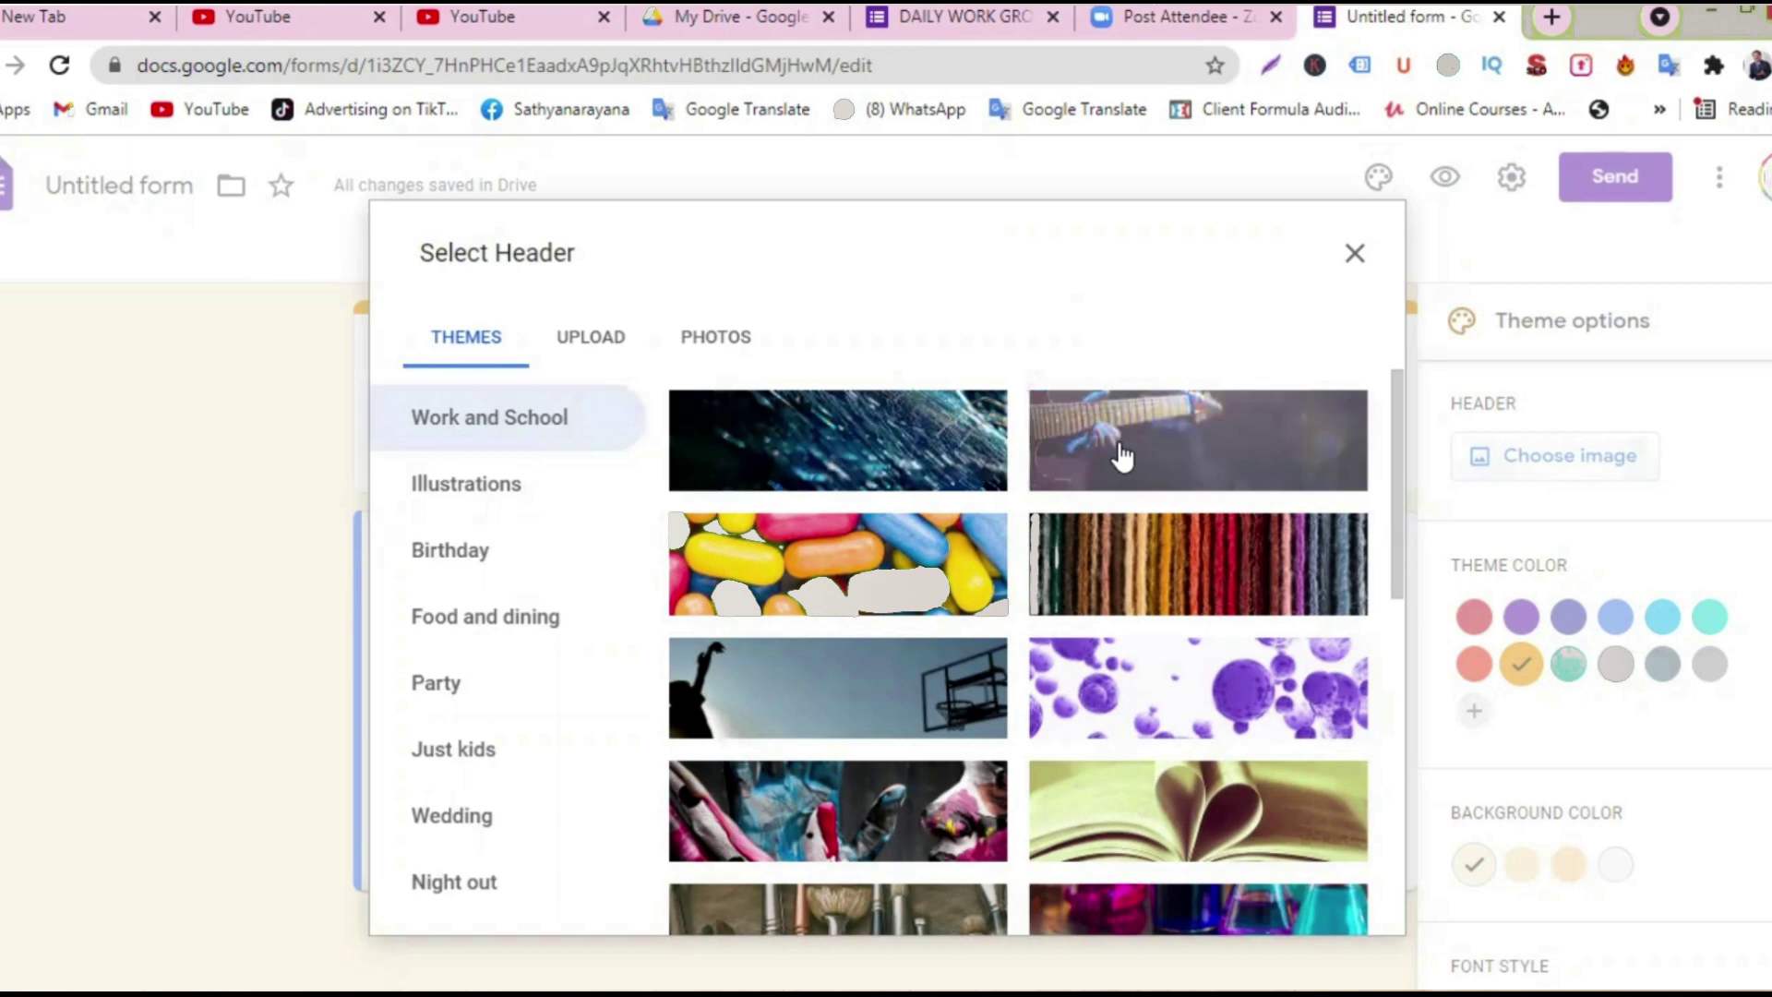
scroll(863, 602, down, 2)
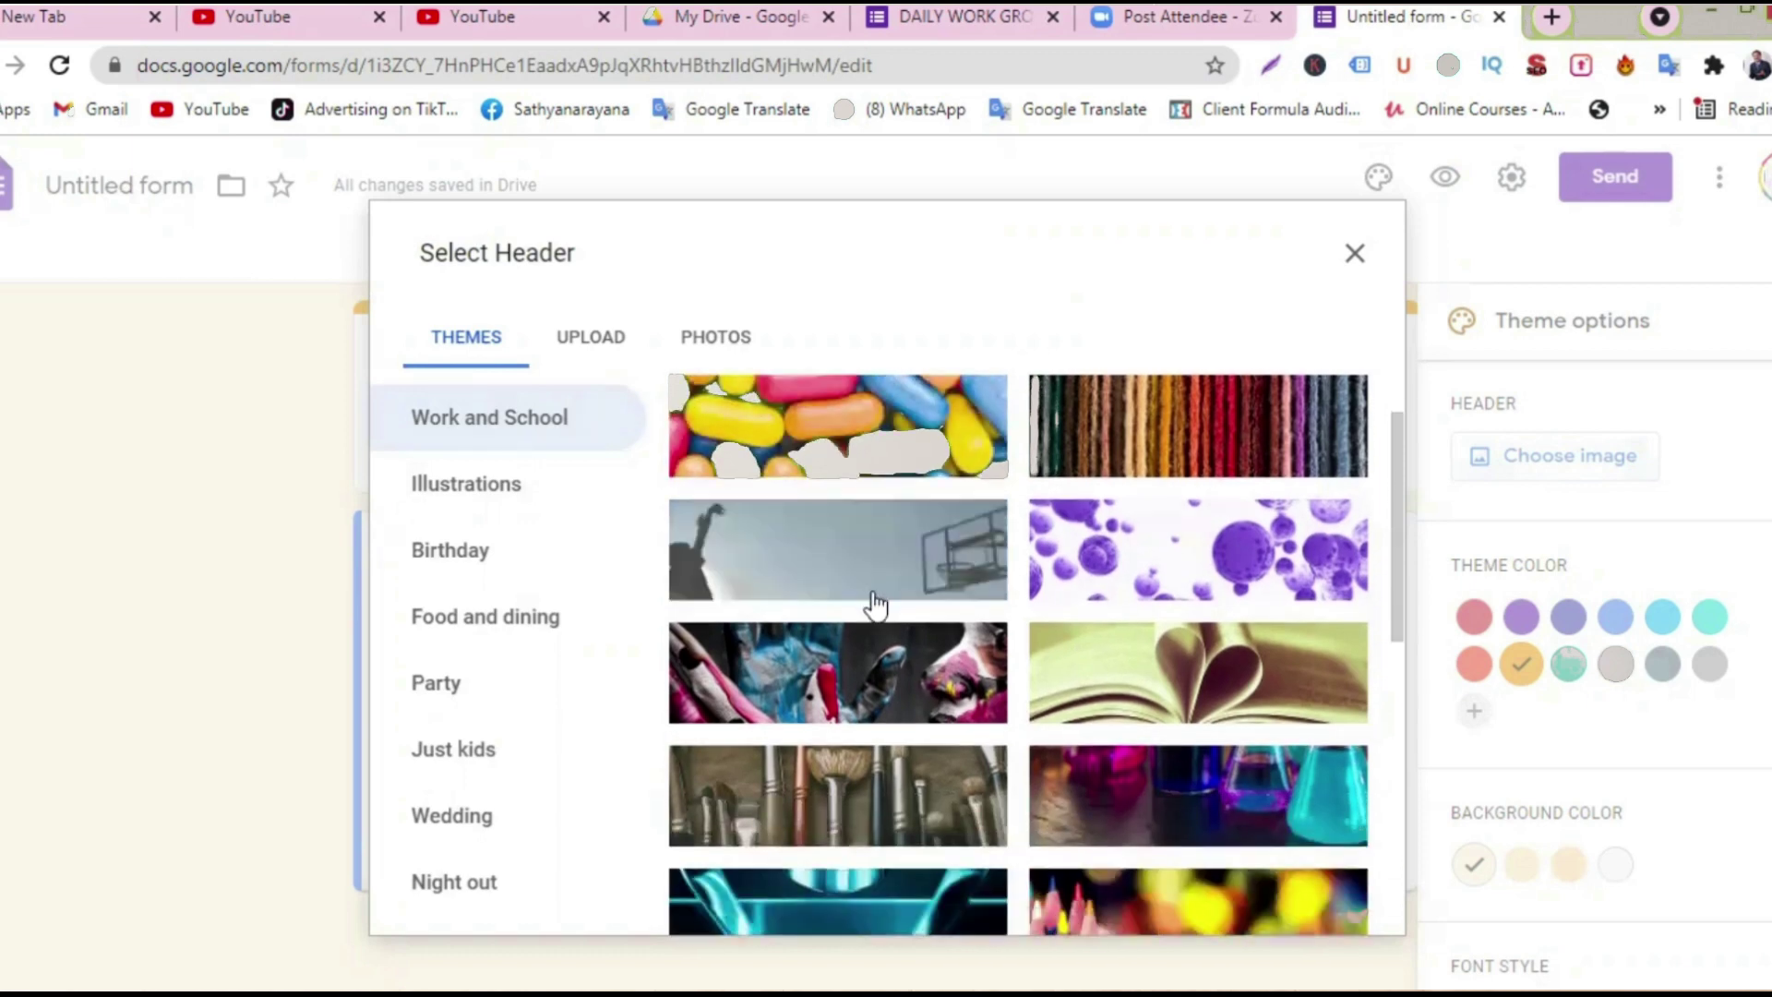
scroll(875, 605, down, 10)
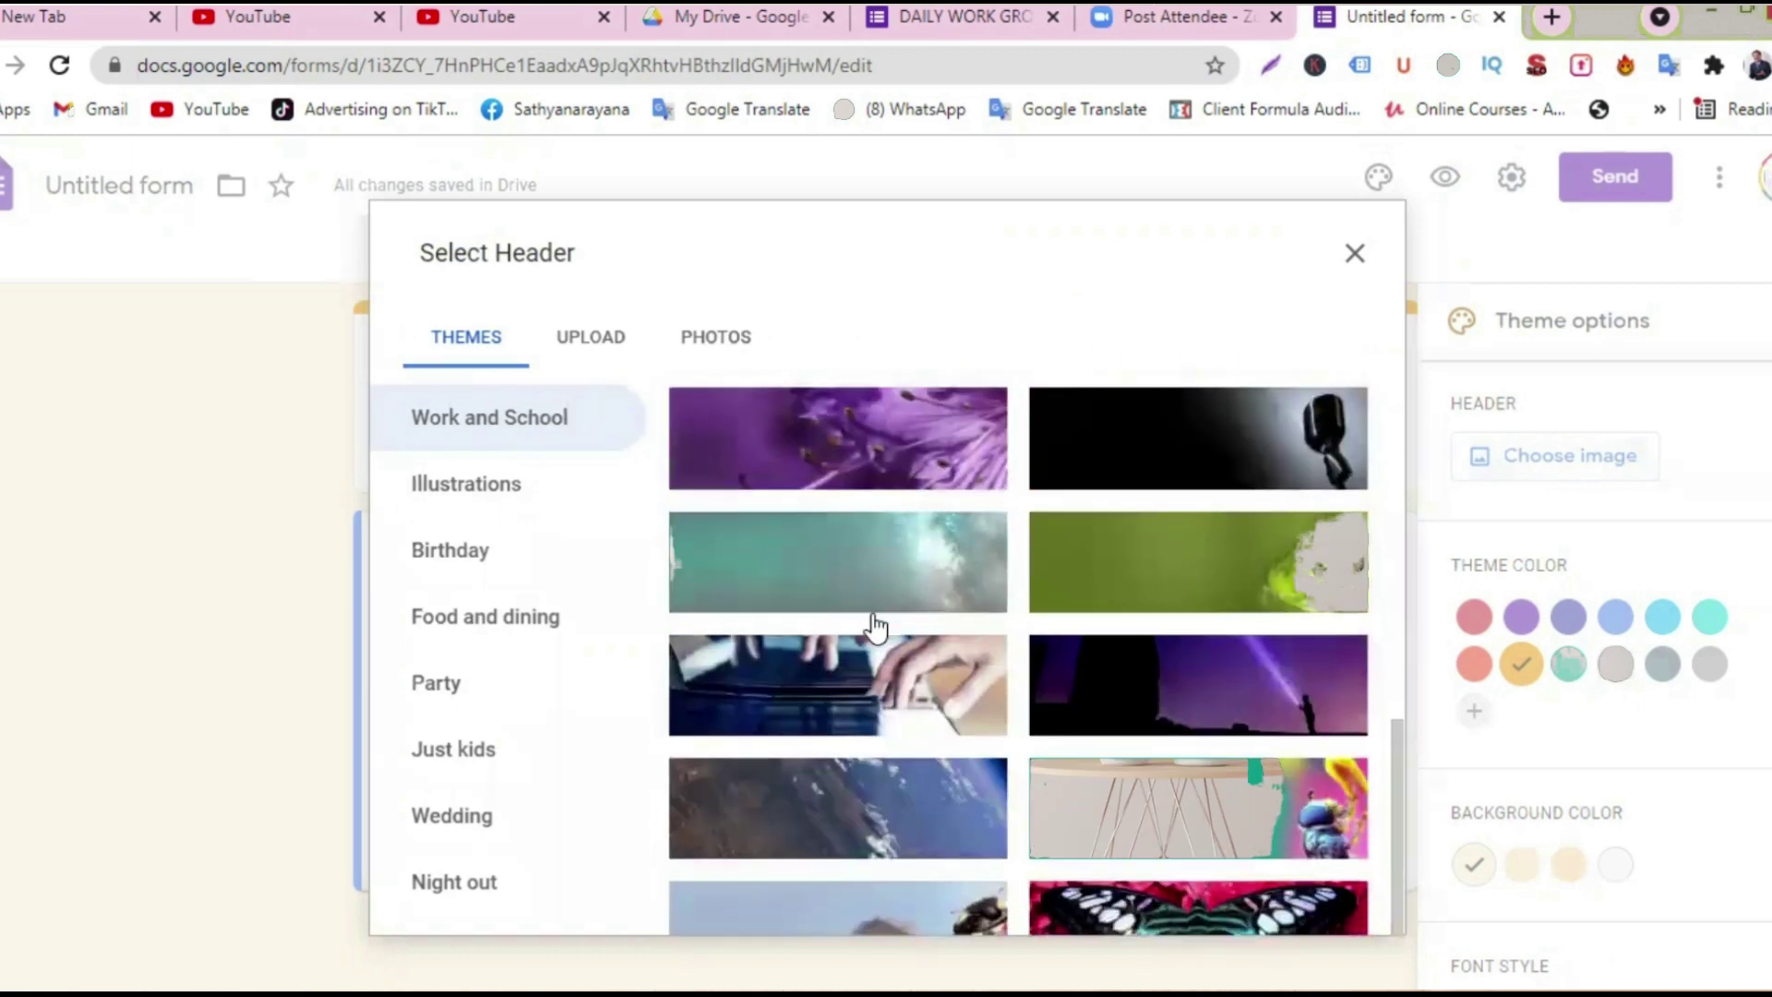
scroll(875, 626, down, 5)
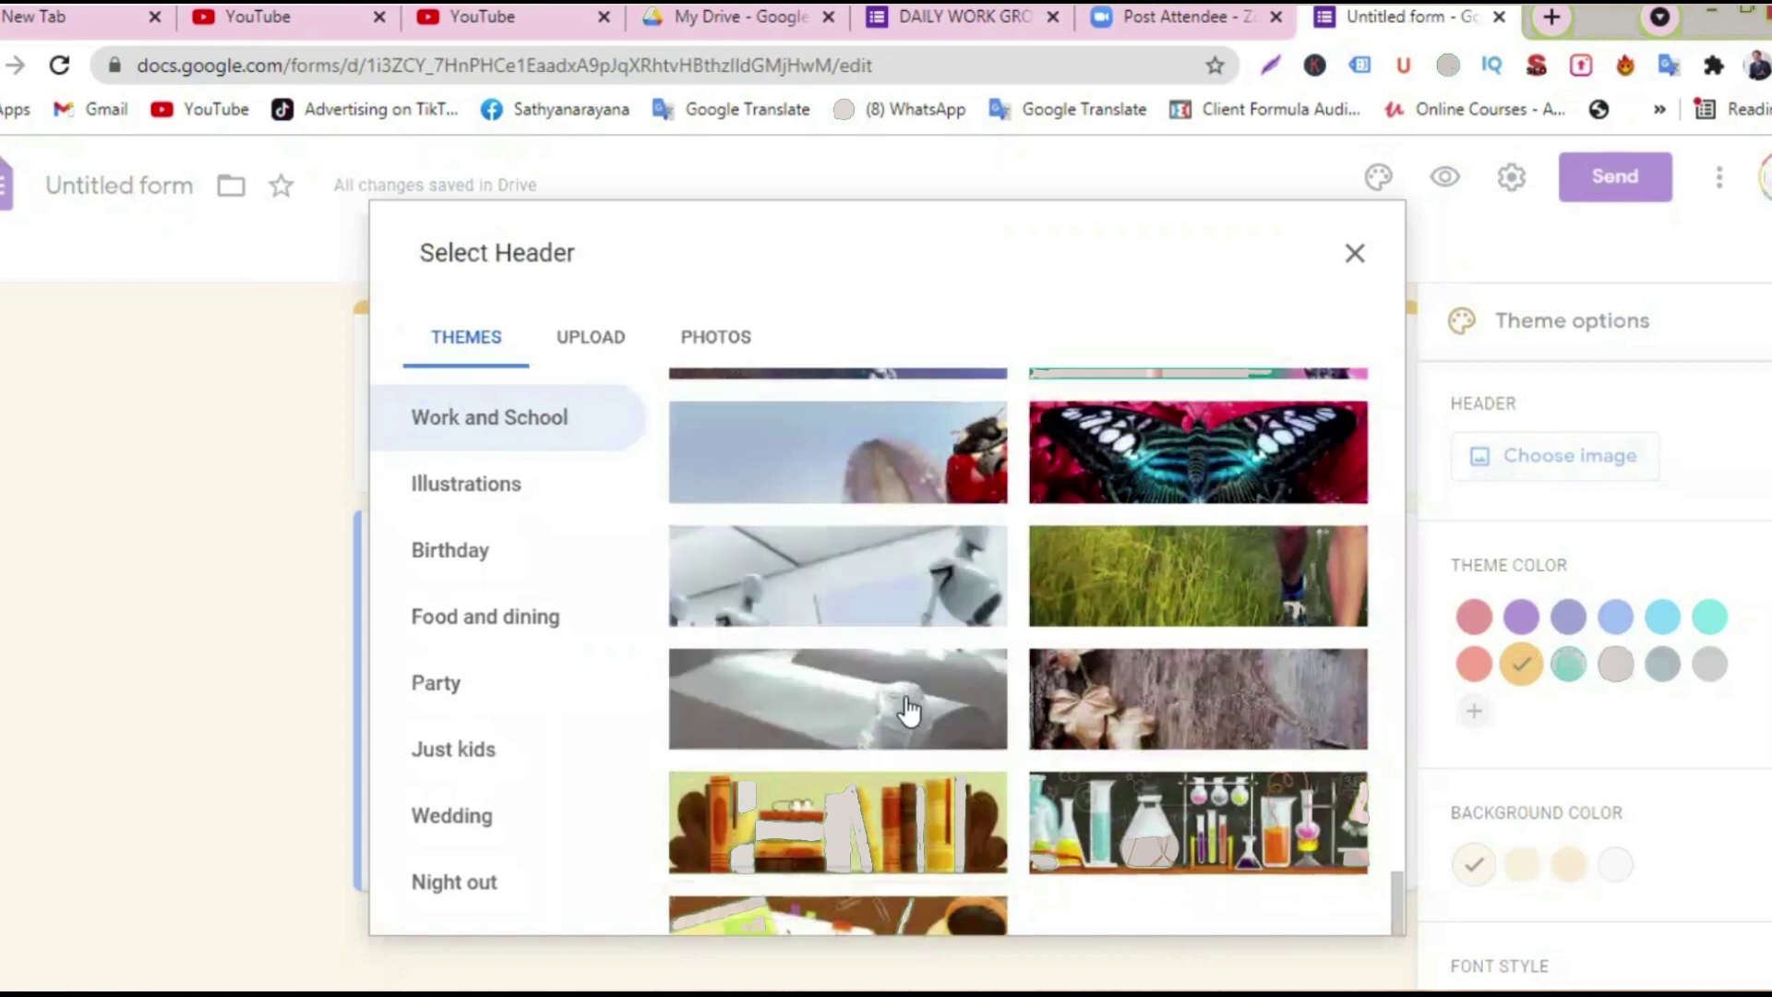
scroll(914, 771, up, 10)
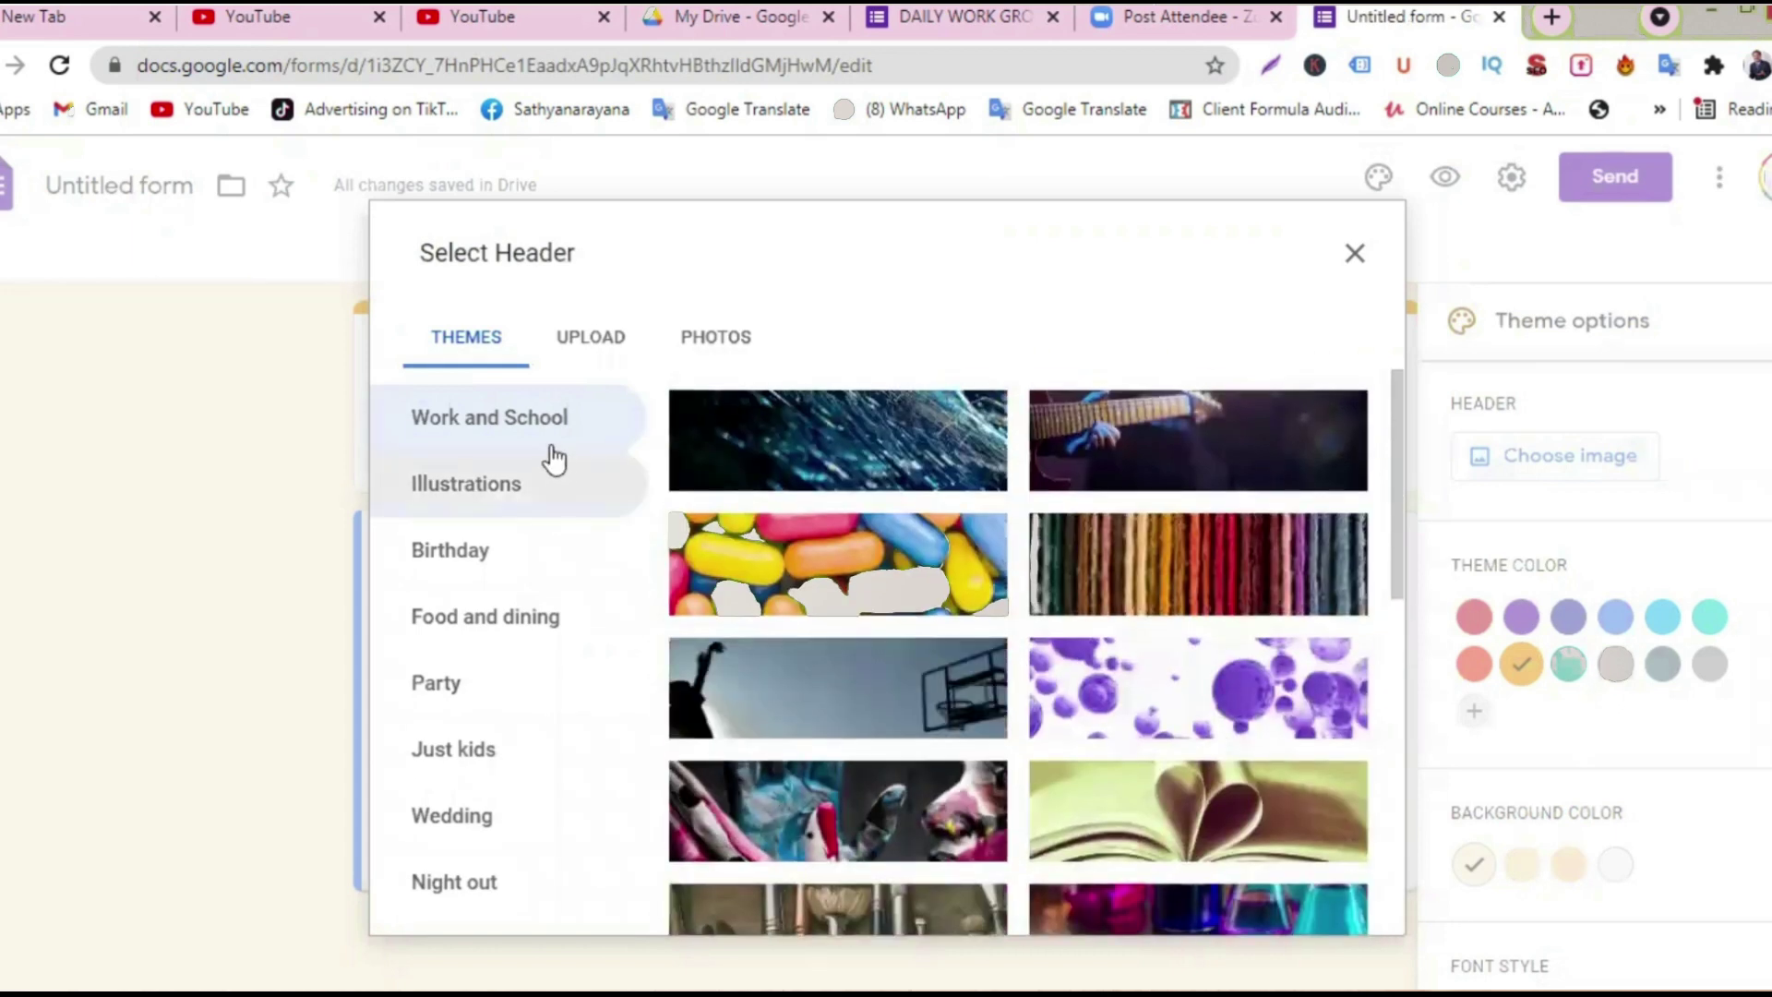
click(490, 502)
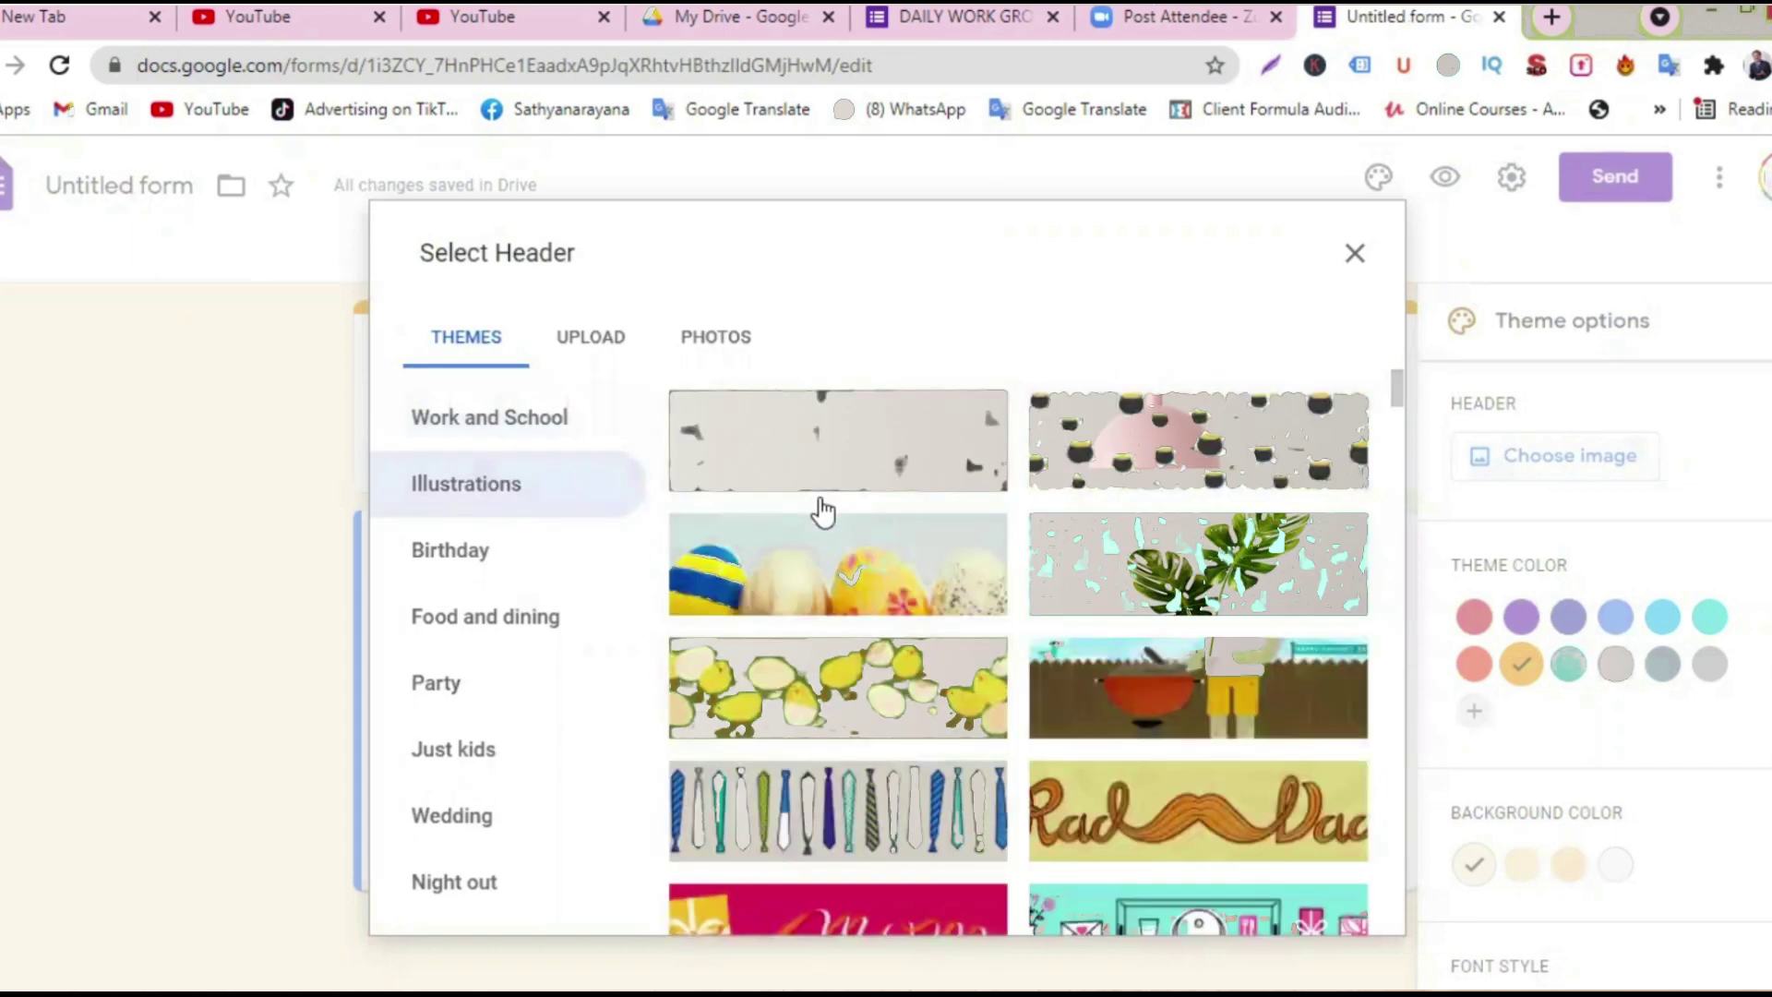
click(875, 803)
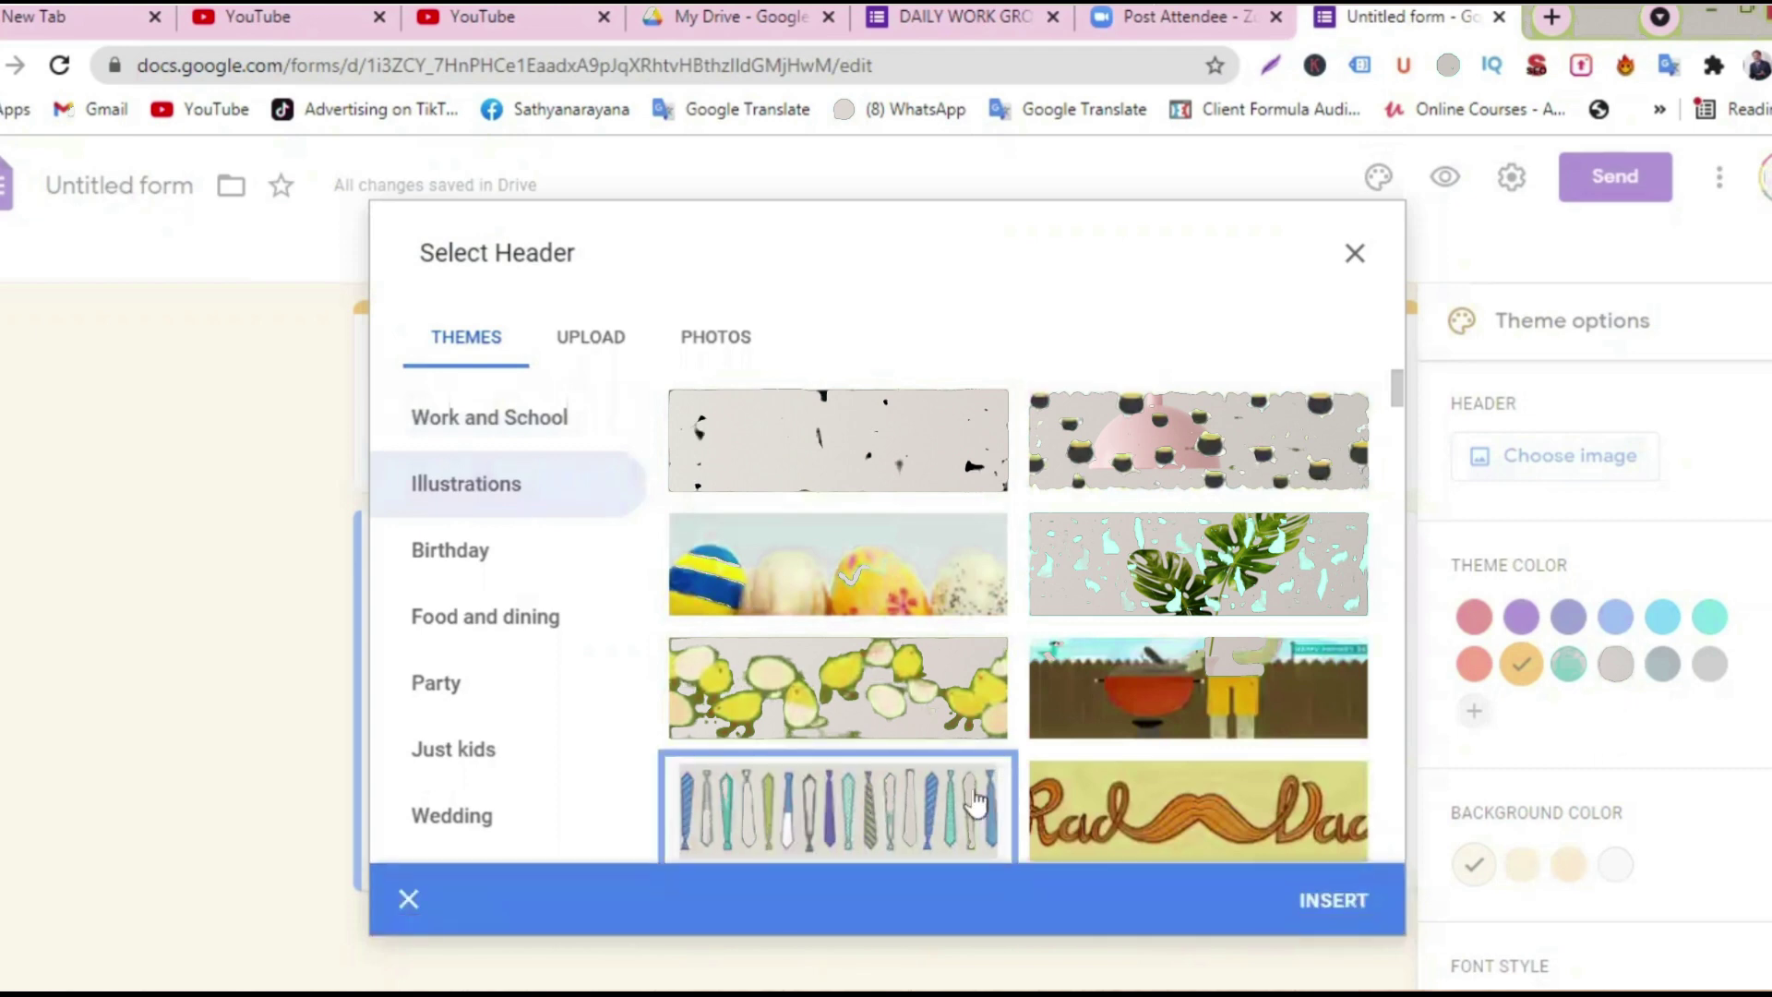
click(1329, 900)
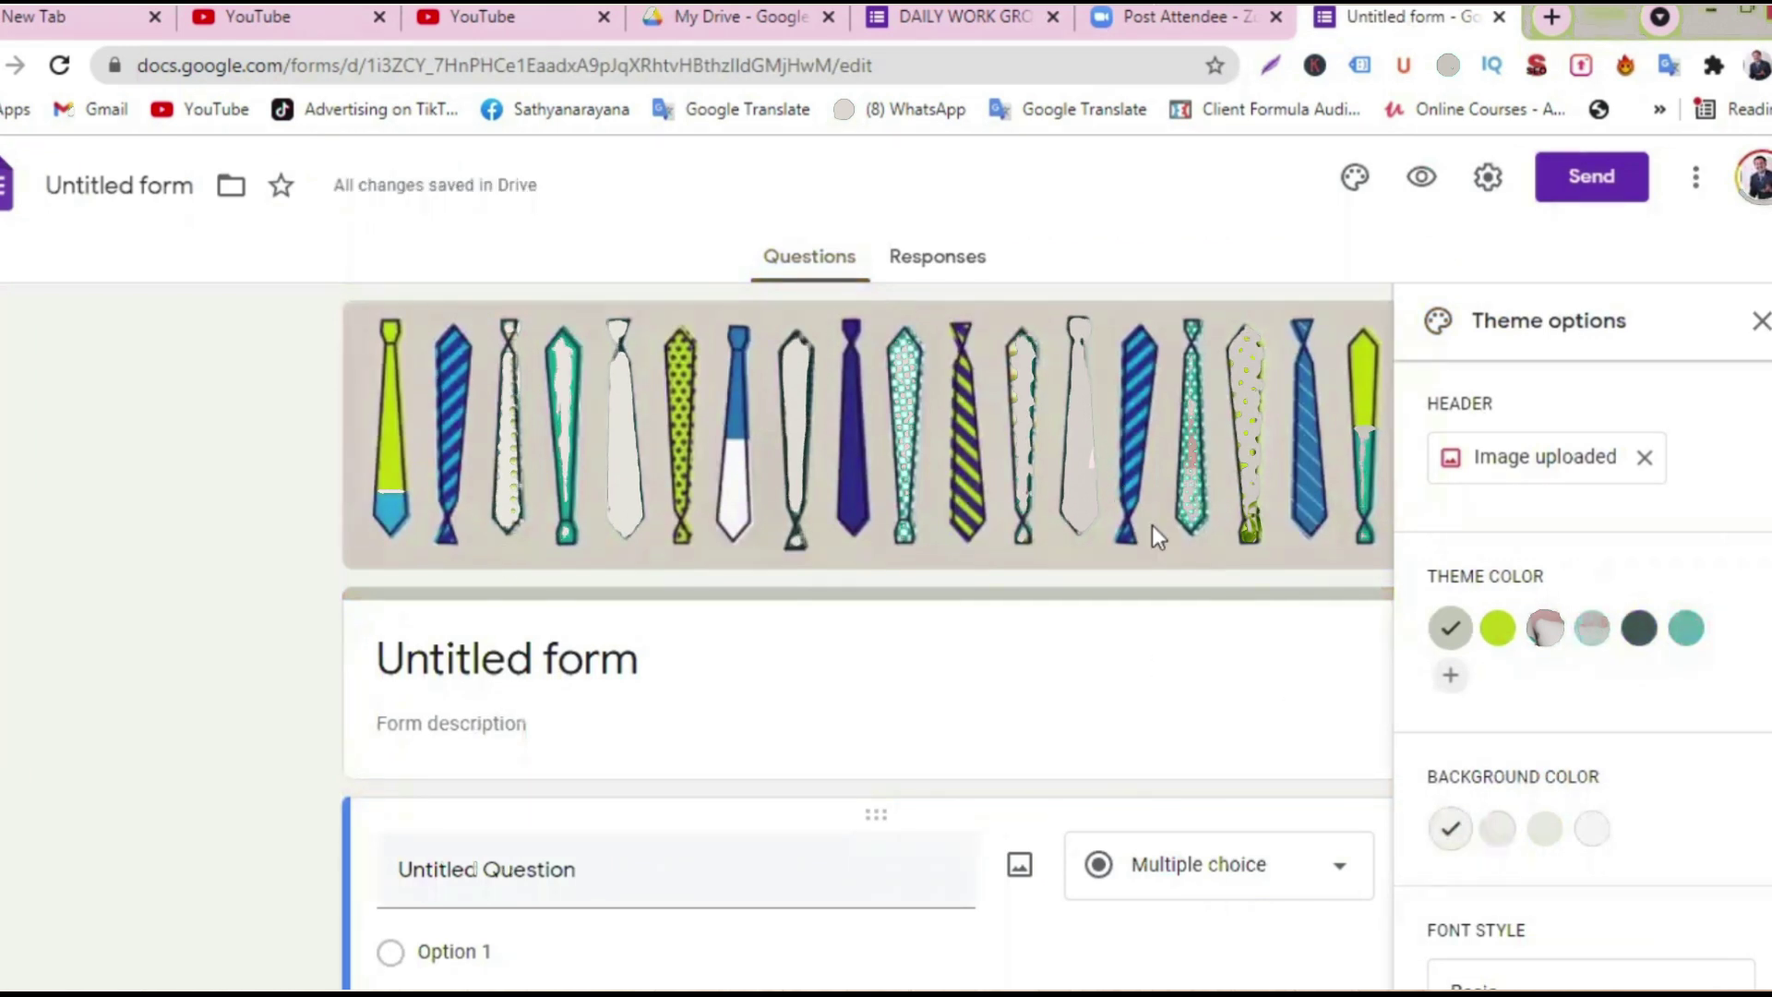
scroll(611, 518, down, 3)
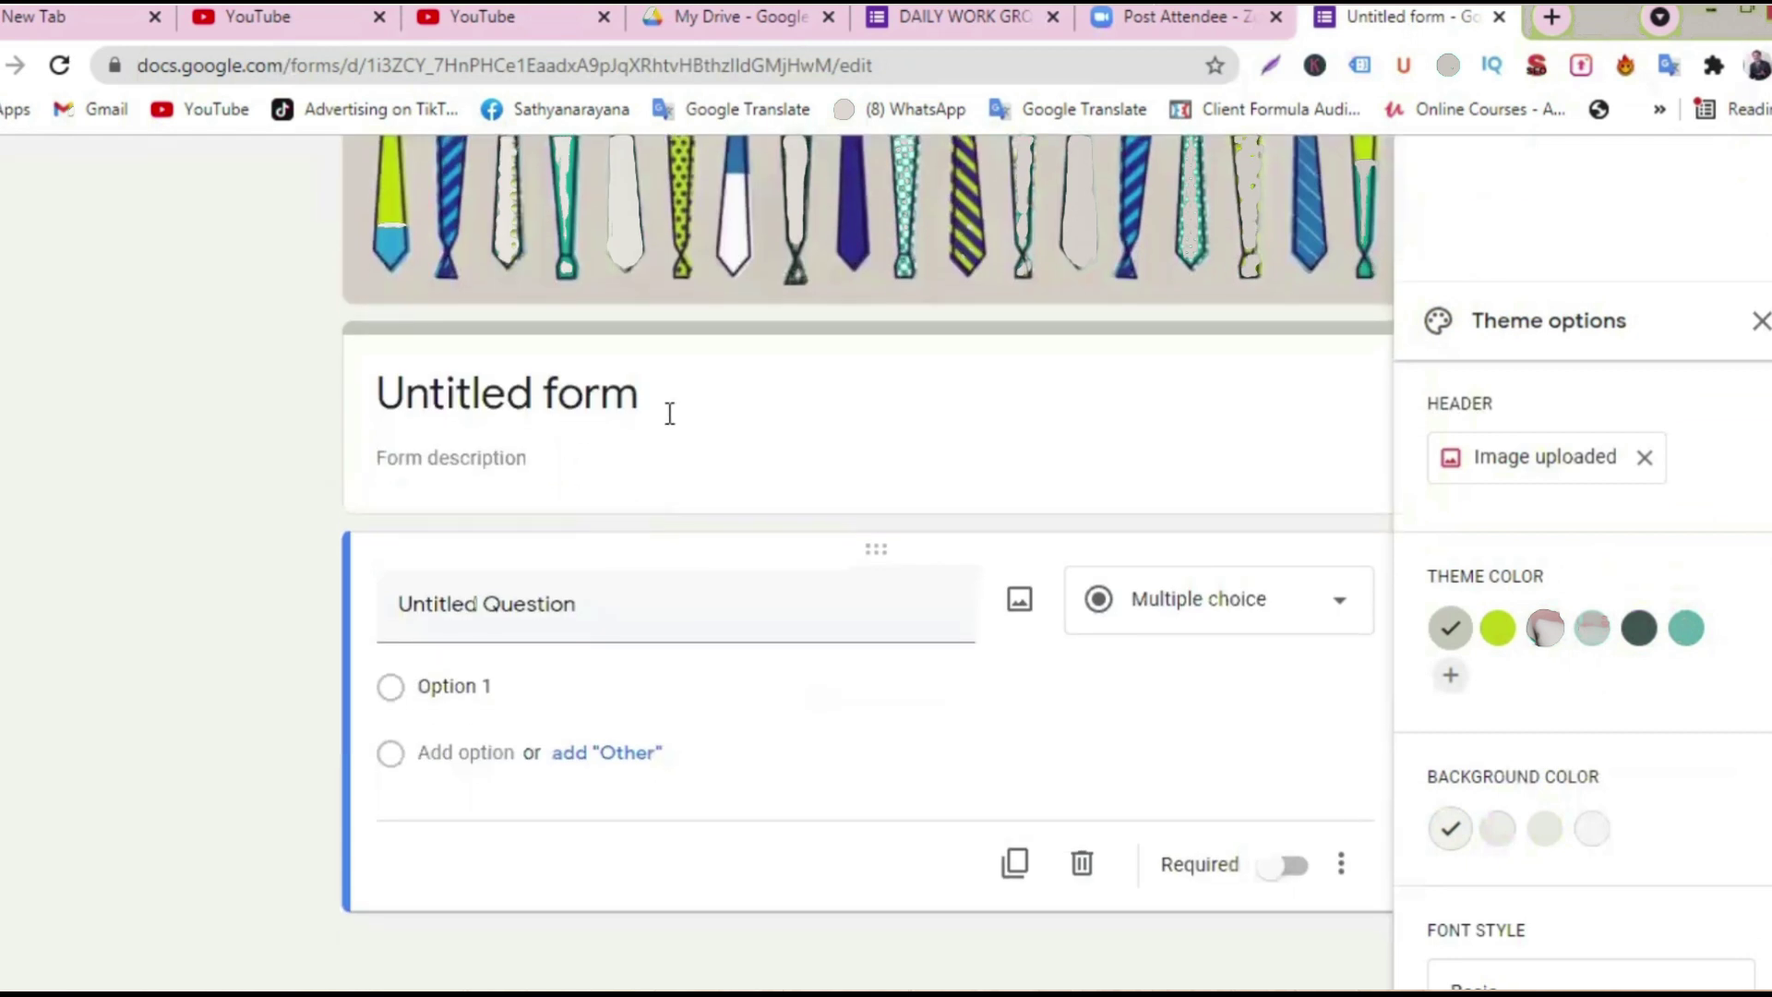
click(666, 412)
key(BackSpace)
key(BackSpace)
key(BackSpace)
key(BackSpace)
key(BackSpace)
key(BackSpace)
key(BackSpace)
key(BackSpace)
key(BackSpace)
key(BackSpace)
key(BackSpace)
key(BackSpace)
key(BackSpace)
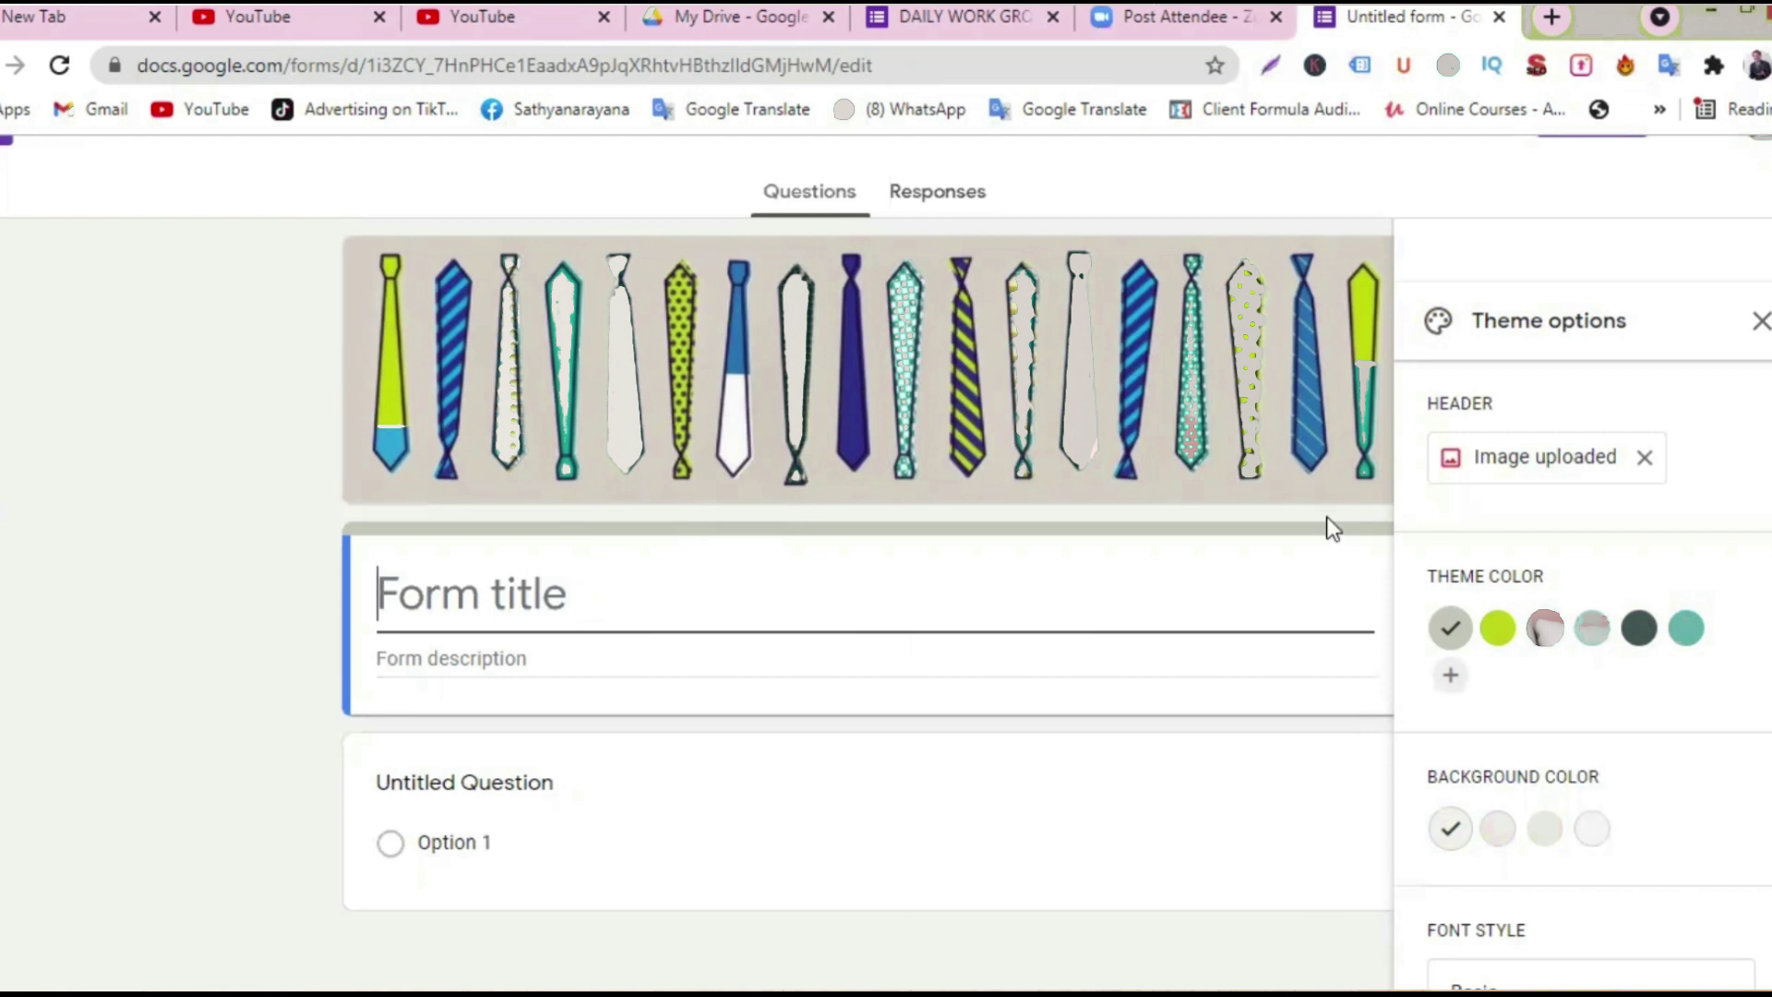
- Try custom theme colours for the form: pink #ff0066, green #59ff00 and yellow #ffd000
click(1451, 675)
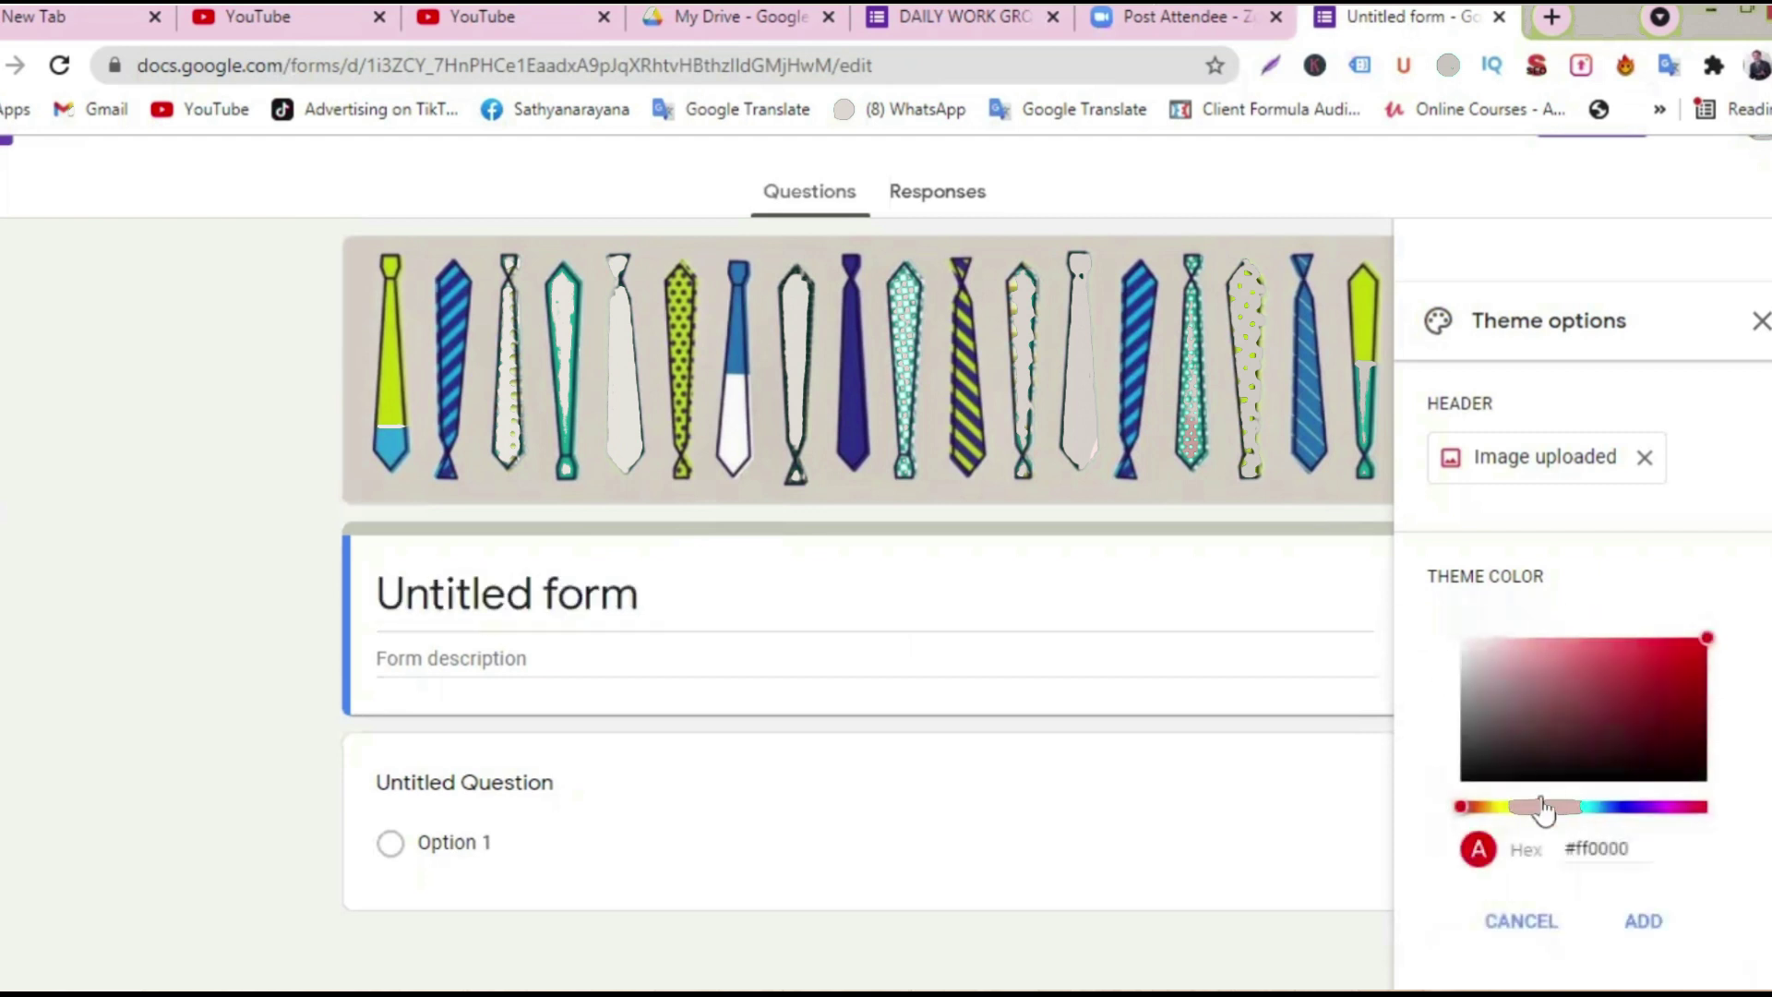
click(1691, 807)
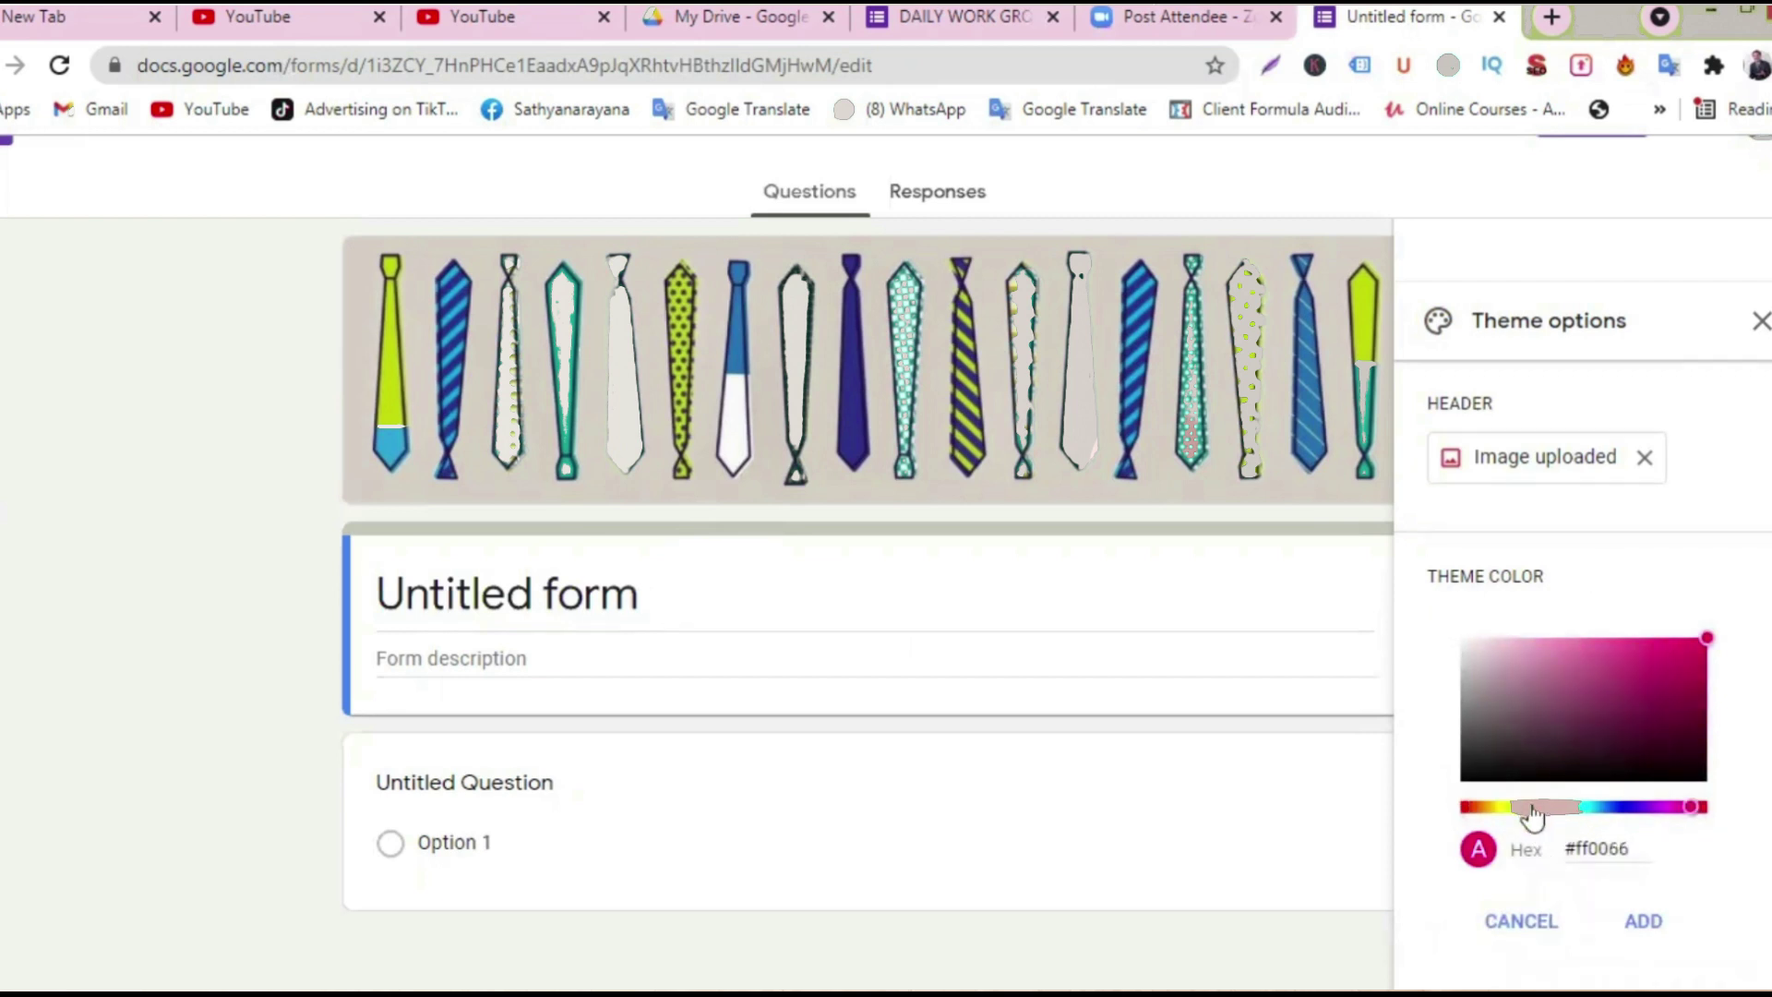
click(1532, 809)
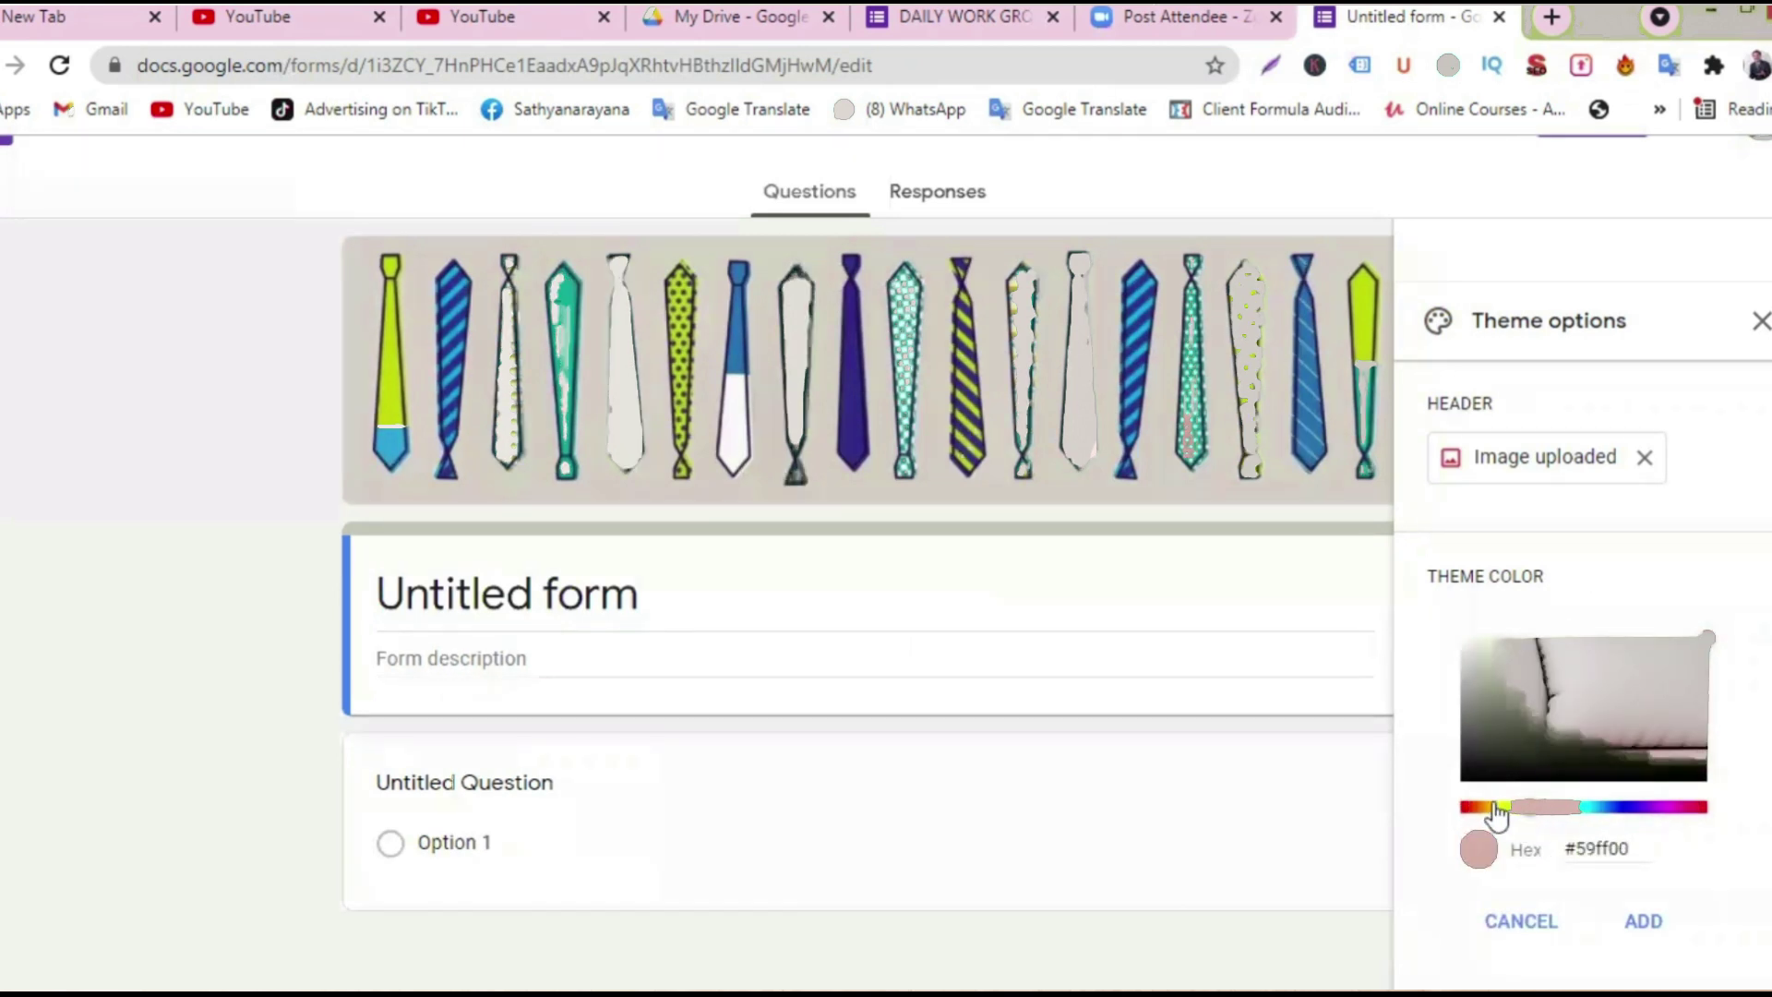
click(1495, 809)
- Replace the form's title with "TELLECALLING REPORT AND REMARKS"
click(667, 588)
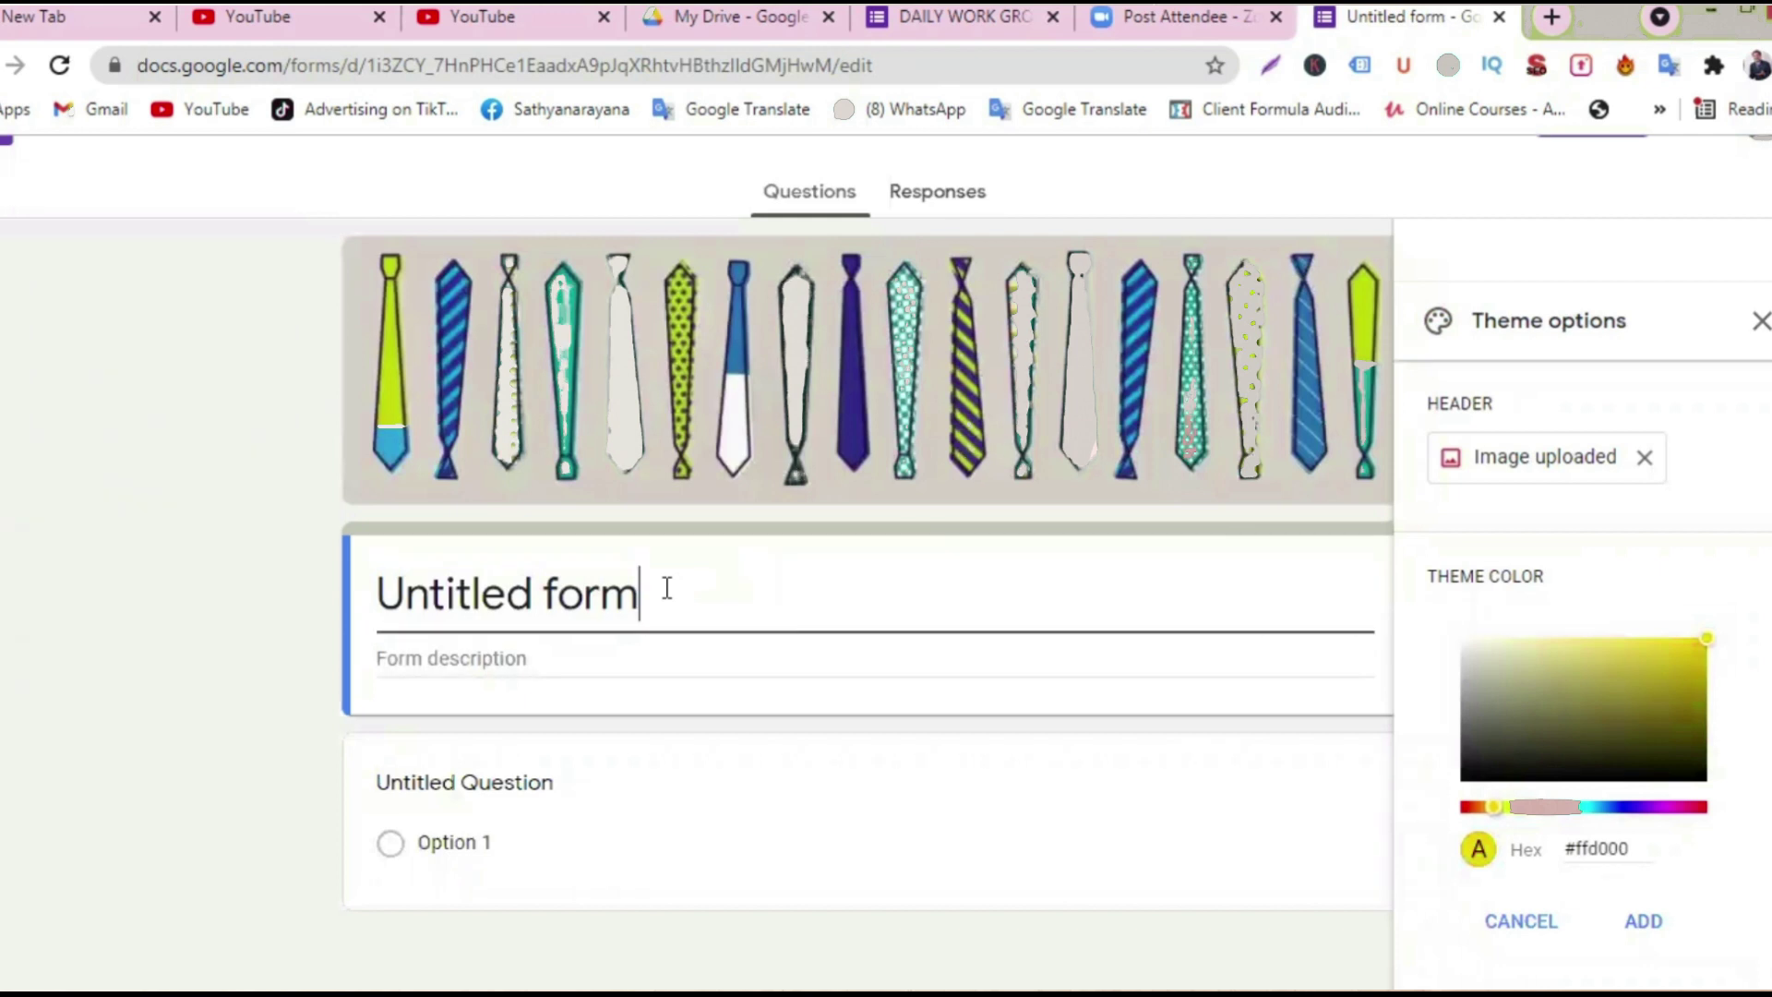
key(BackSpace)
key(BackSpace)
key(BackSpace)
key(BackSpace)
key(BackSpace)
key(BackSpace)
key(BackSpace)
key(BackSpace)
key(BackSpace)
key(BackSpace)
key(BackSpace)
key(BackSpace)
key(BackSpace)
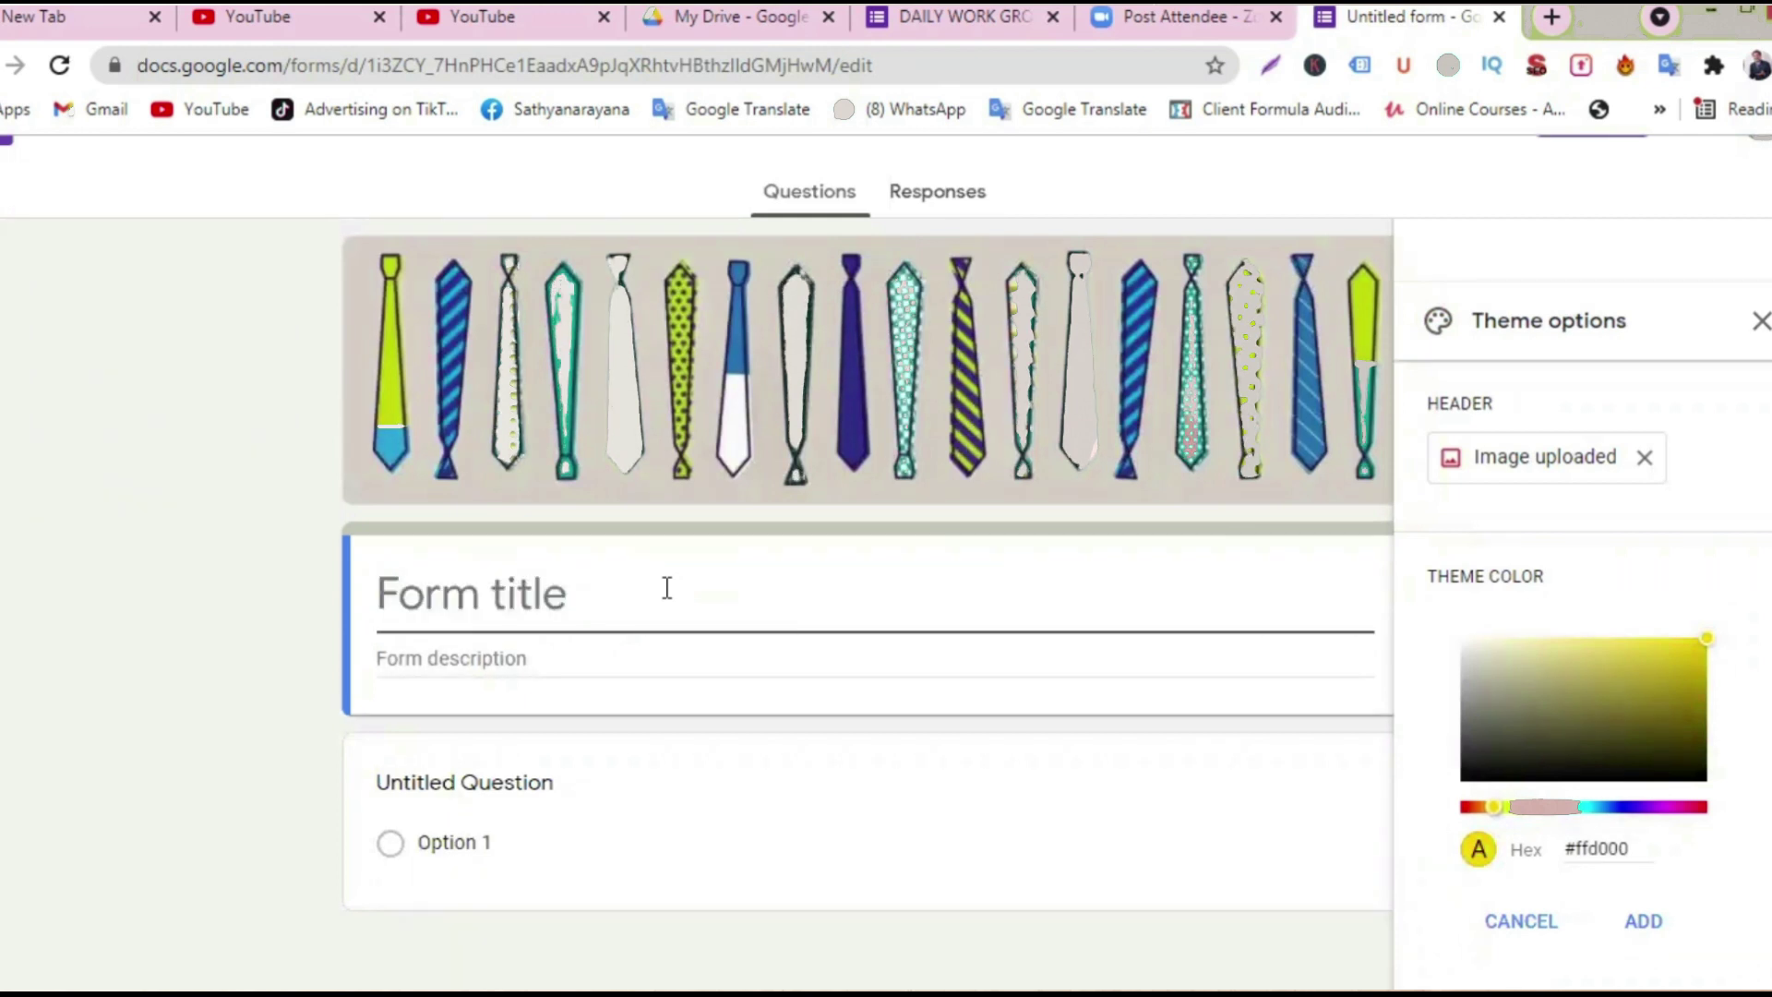
text(TELLECALLI)
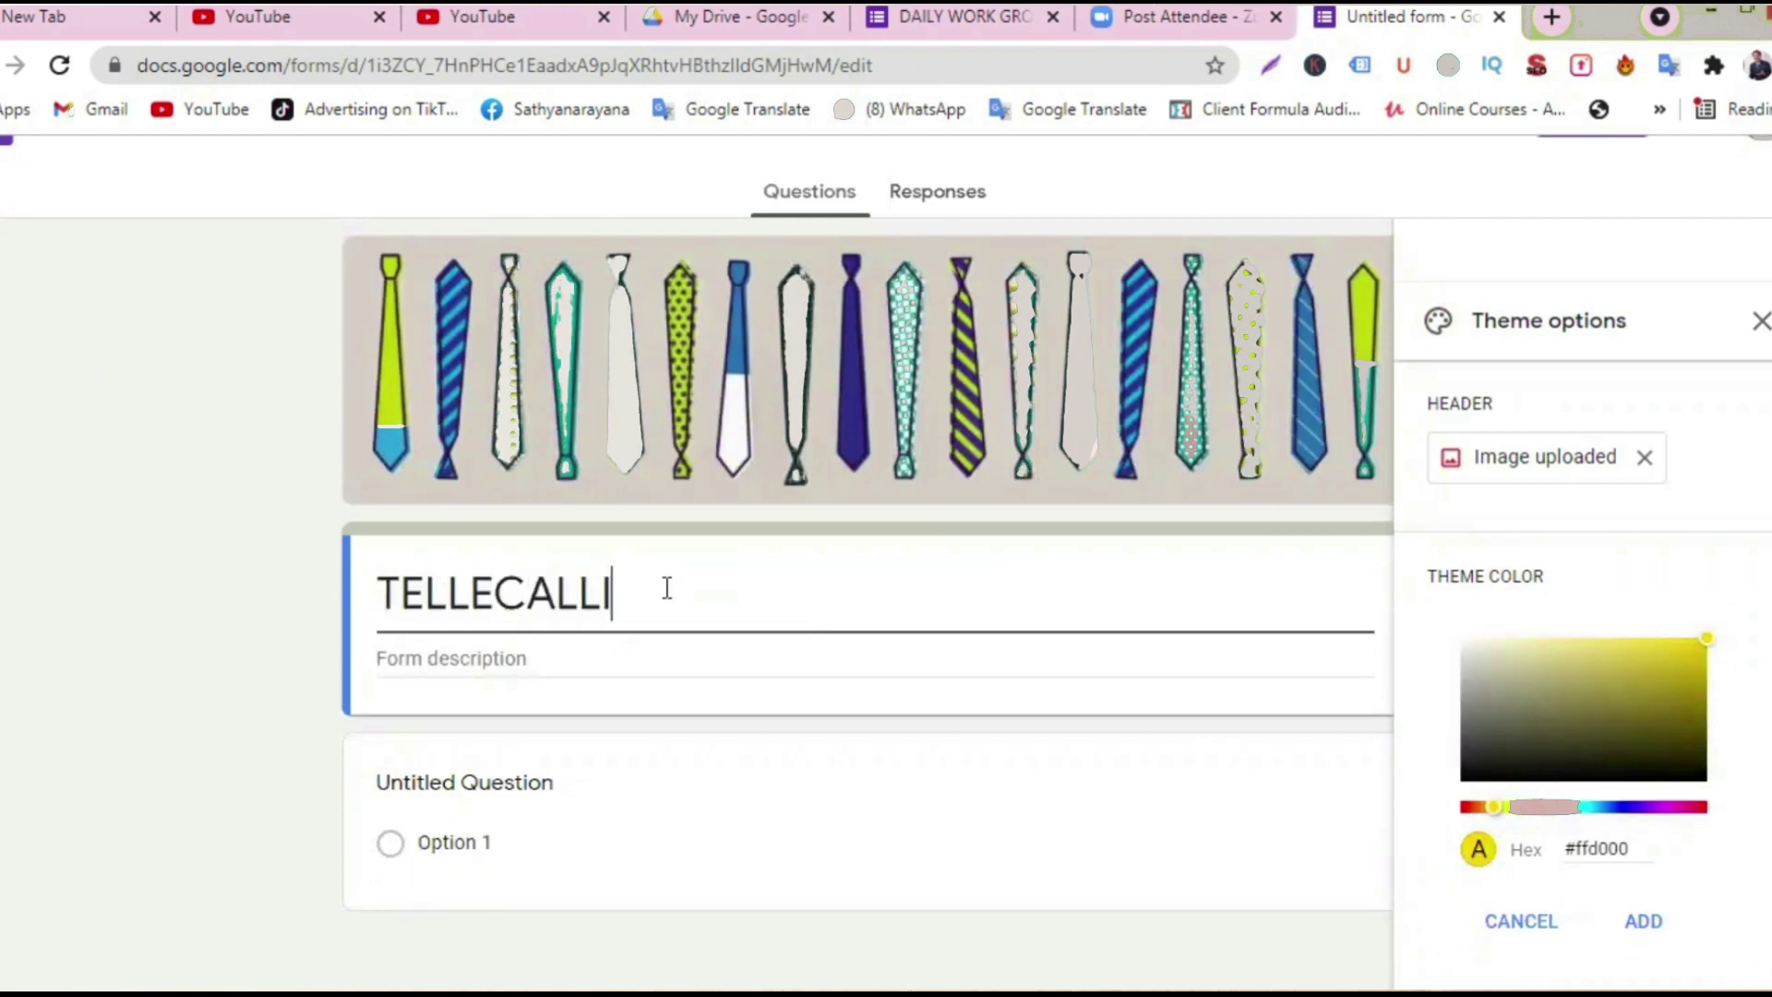
text(NG )
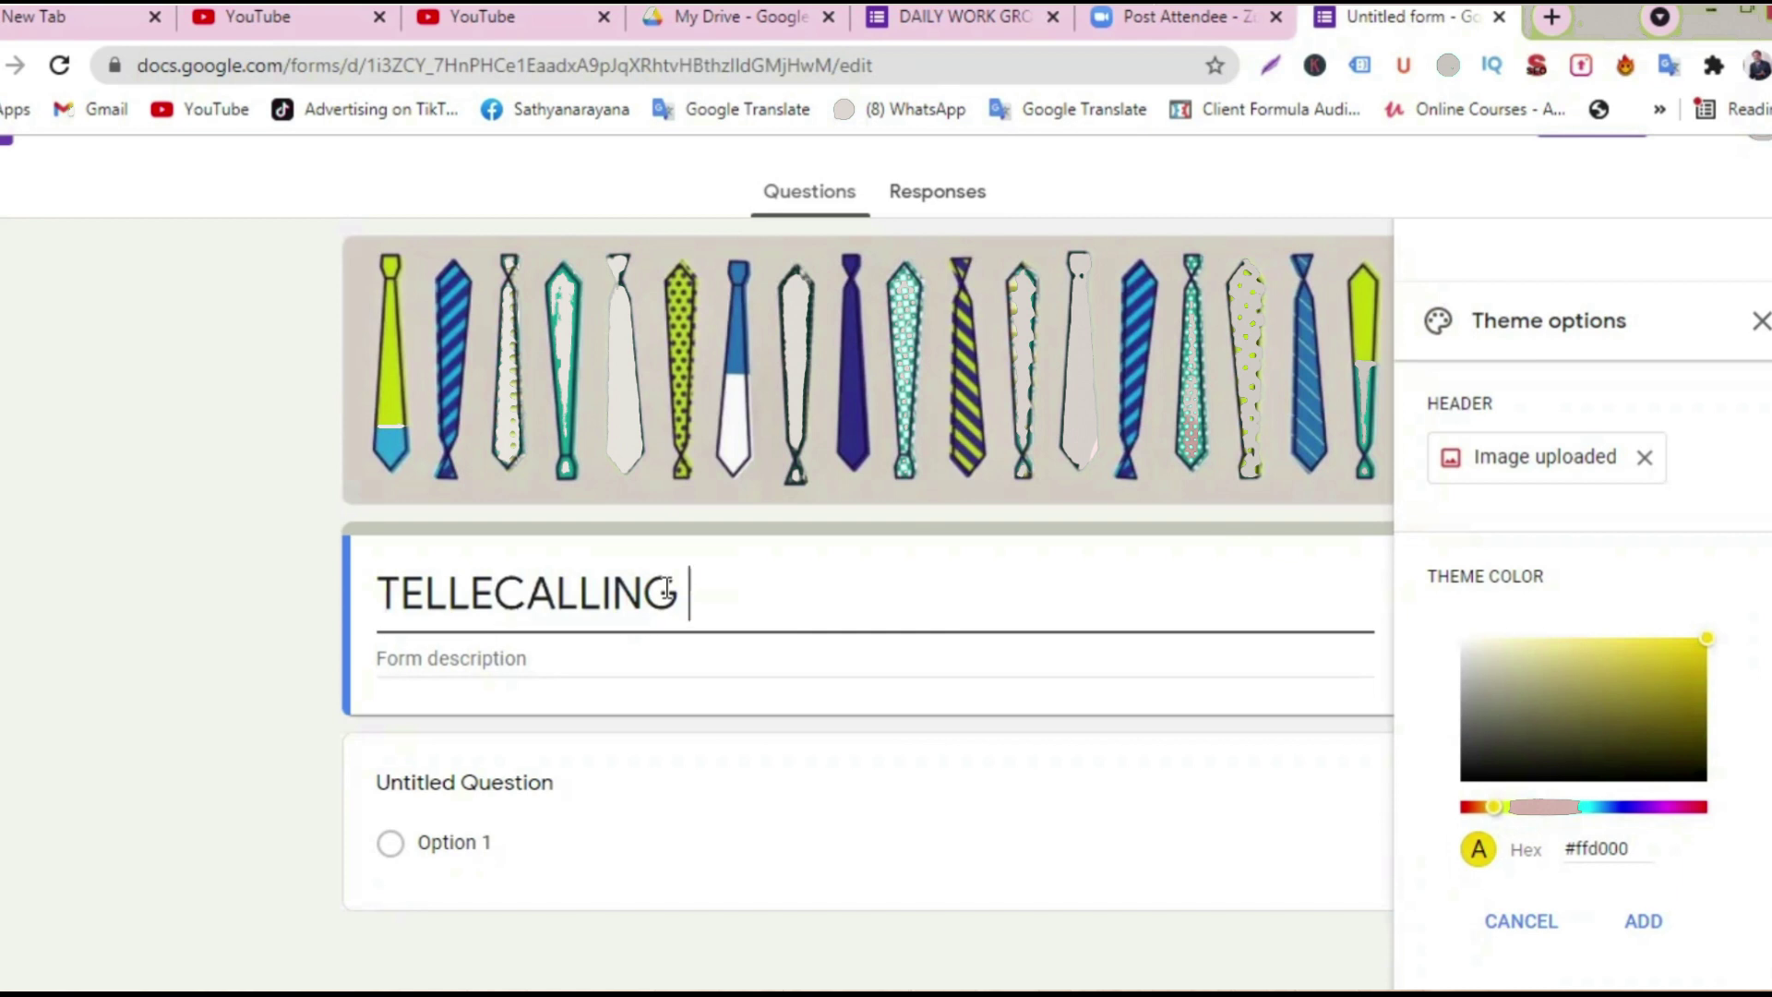
text(REPORT A)
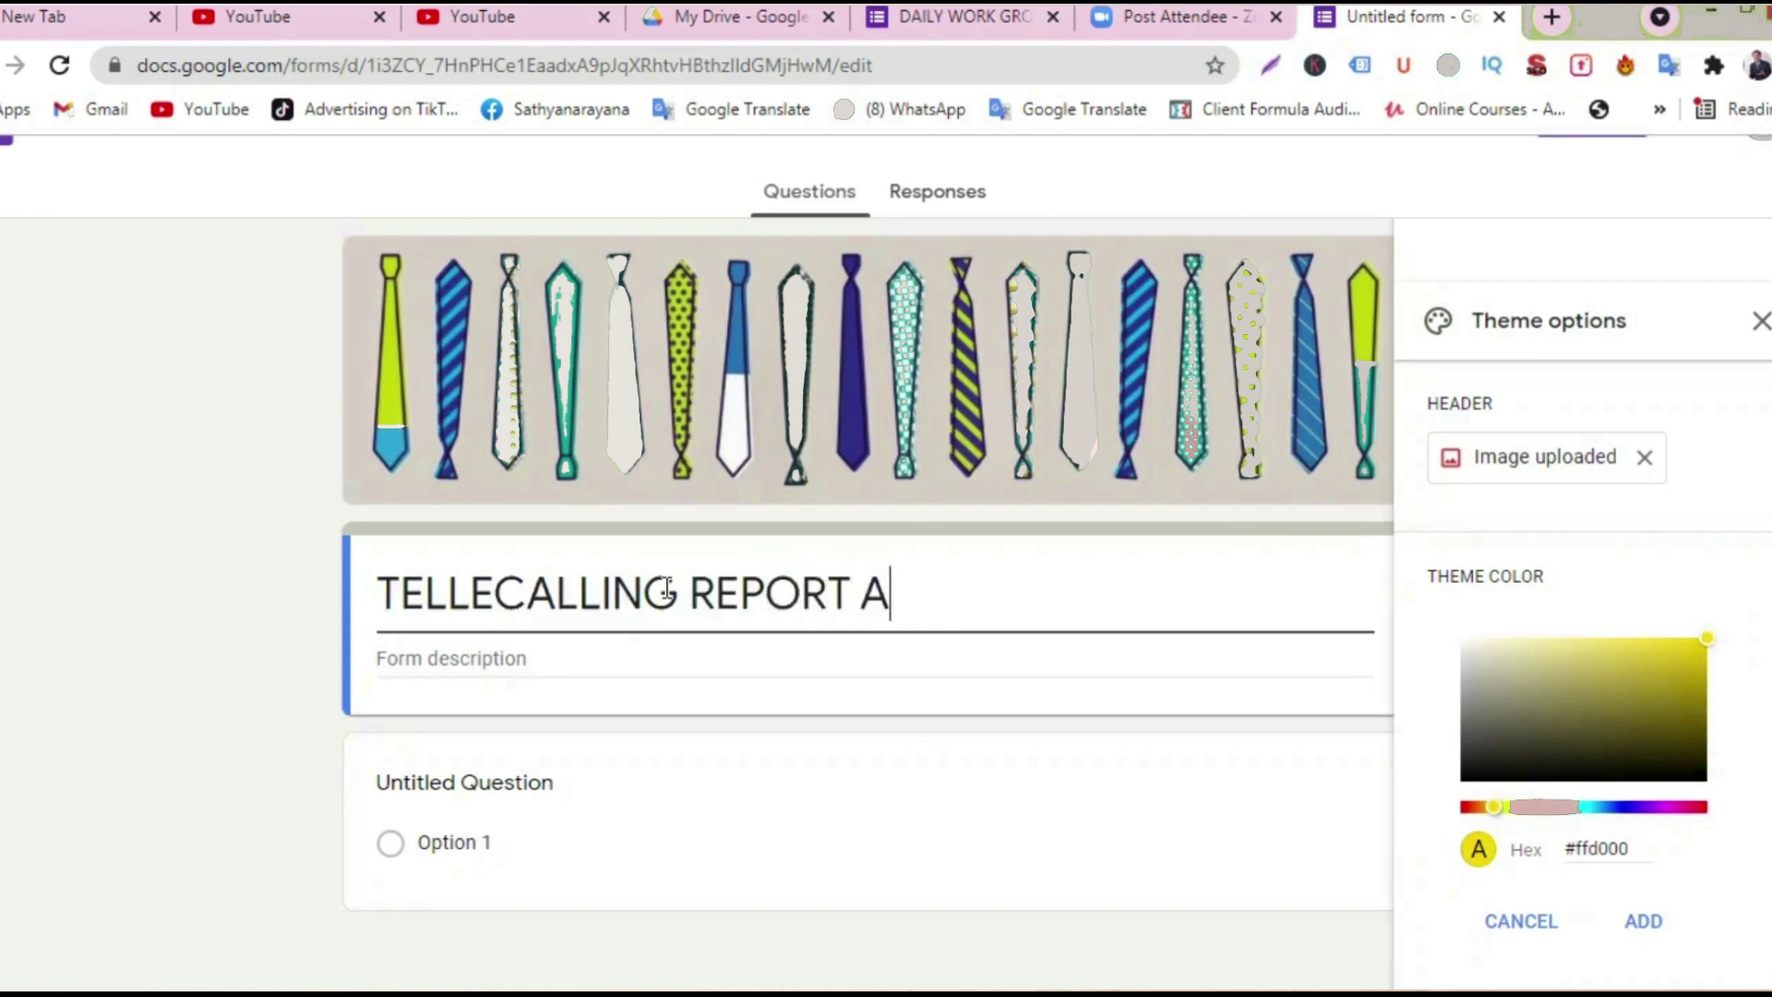
text(ND REMAK)
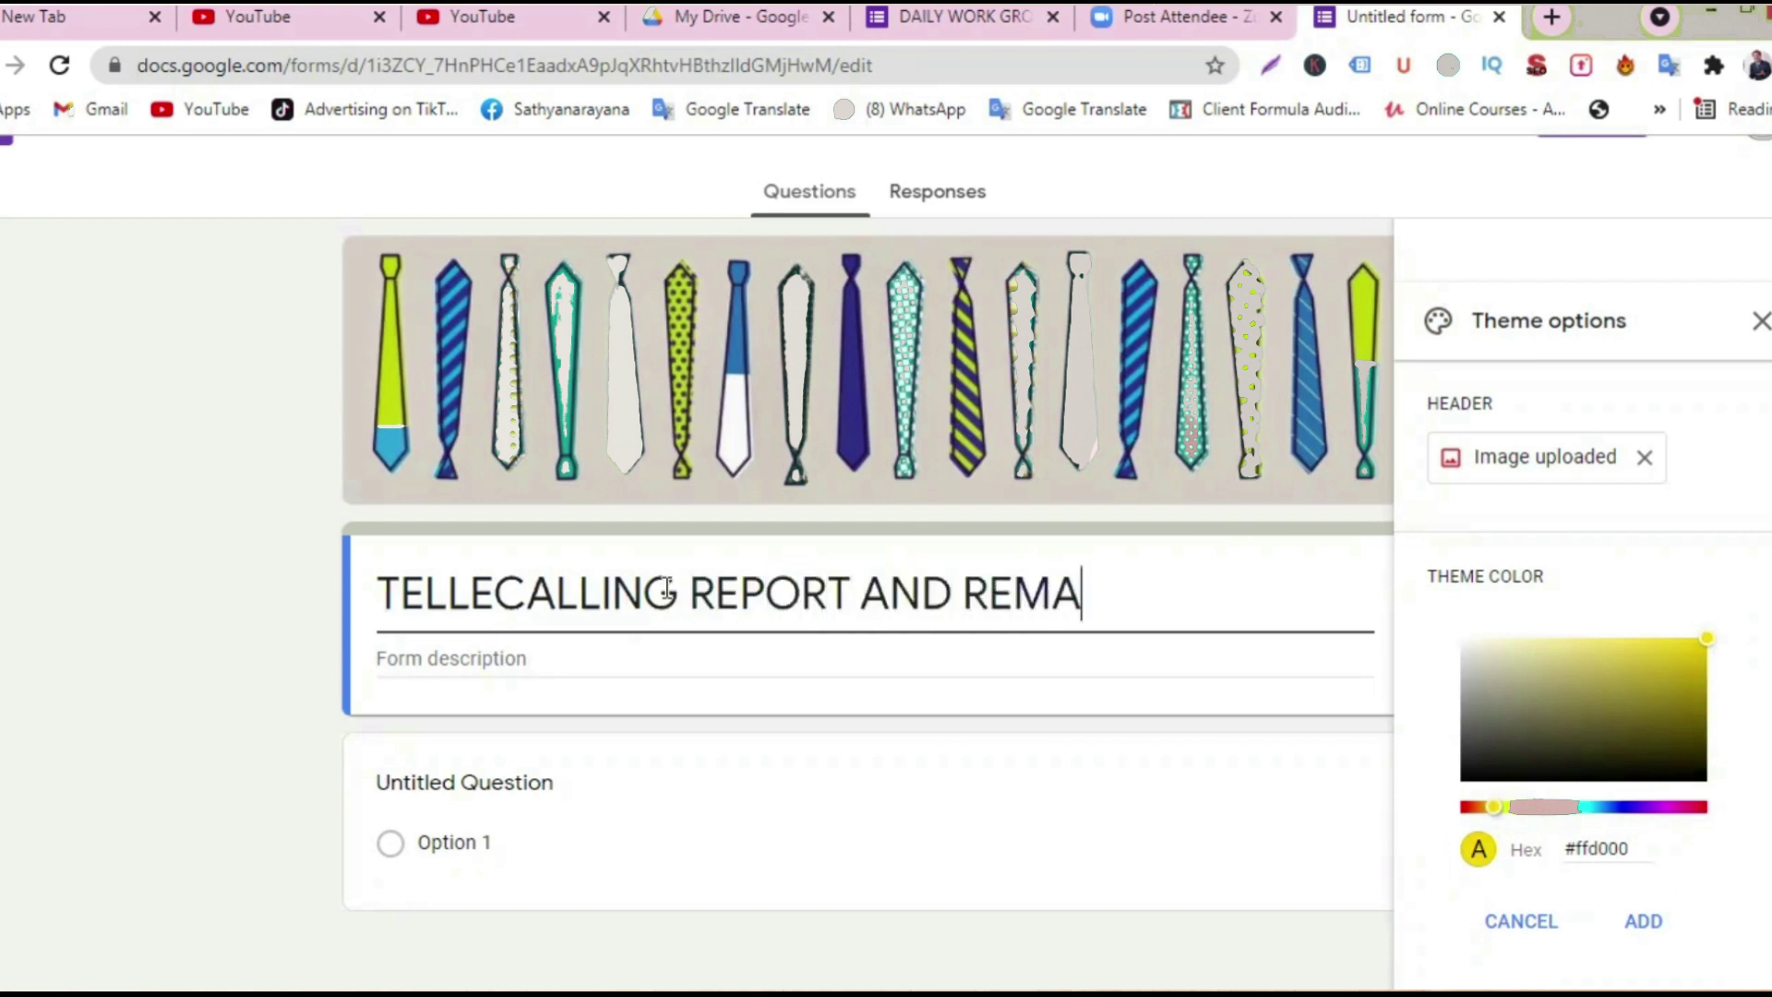
key(BackSpace)
text(RKS)
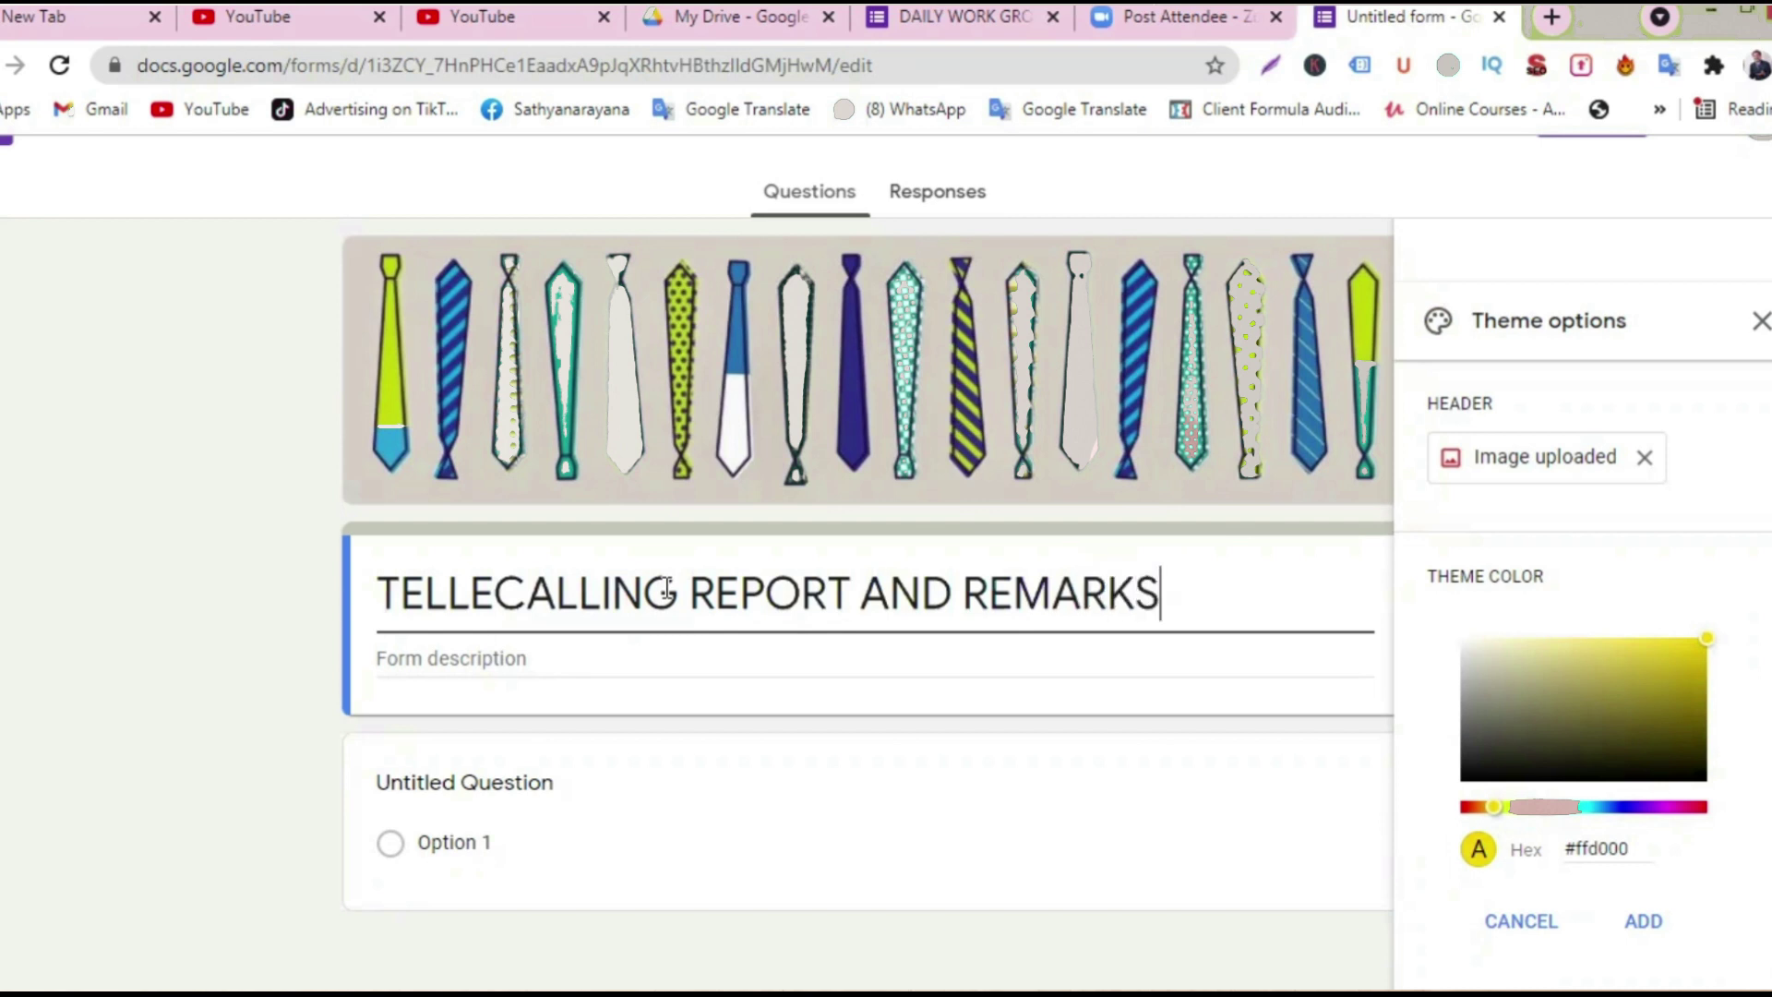
- Enter "FILL THIS FORM AFTER EVERY FRESH CALL" as the form description and close the theme options
click(557, 649)
text(FILL TH)
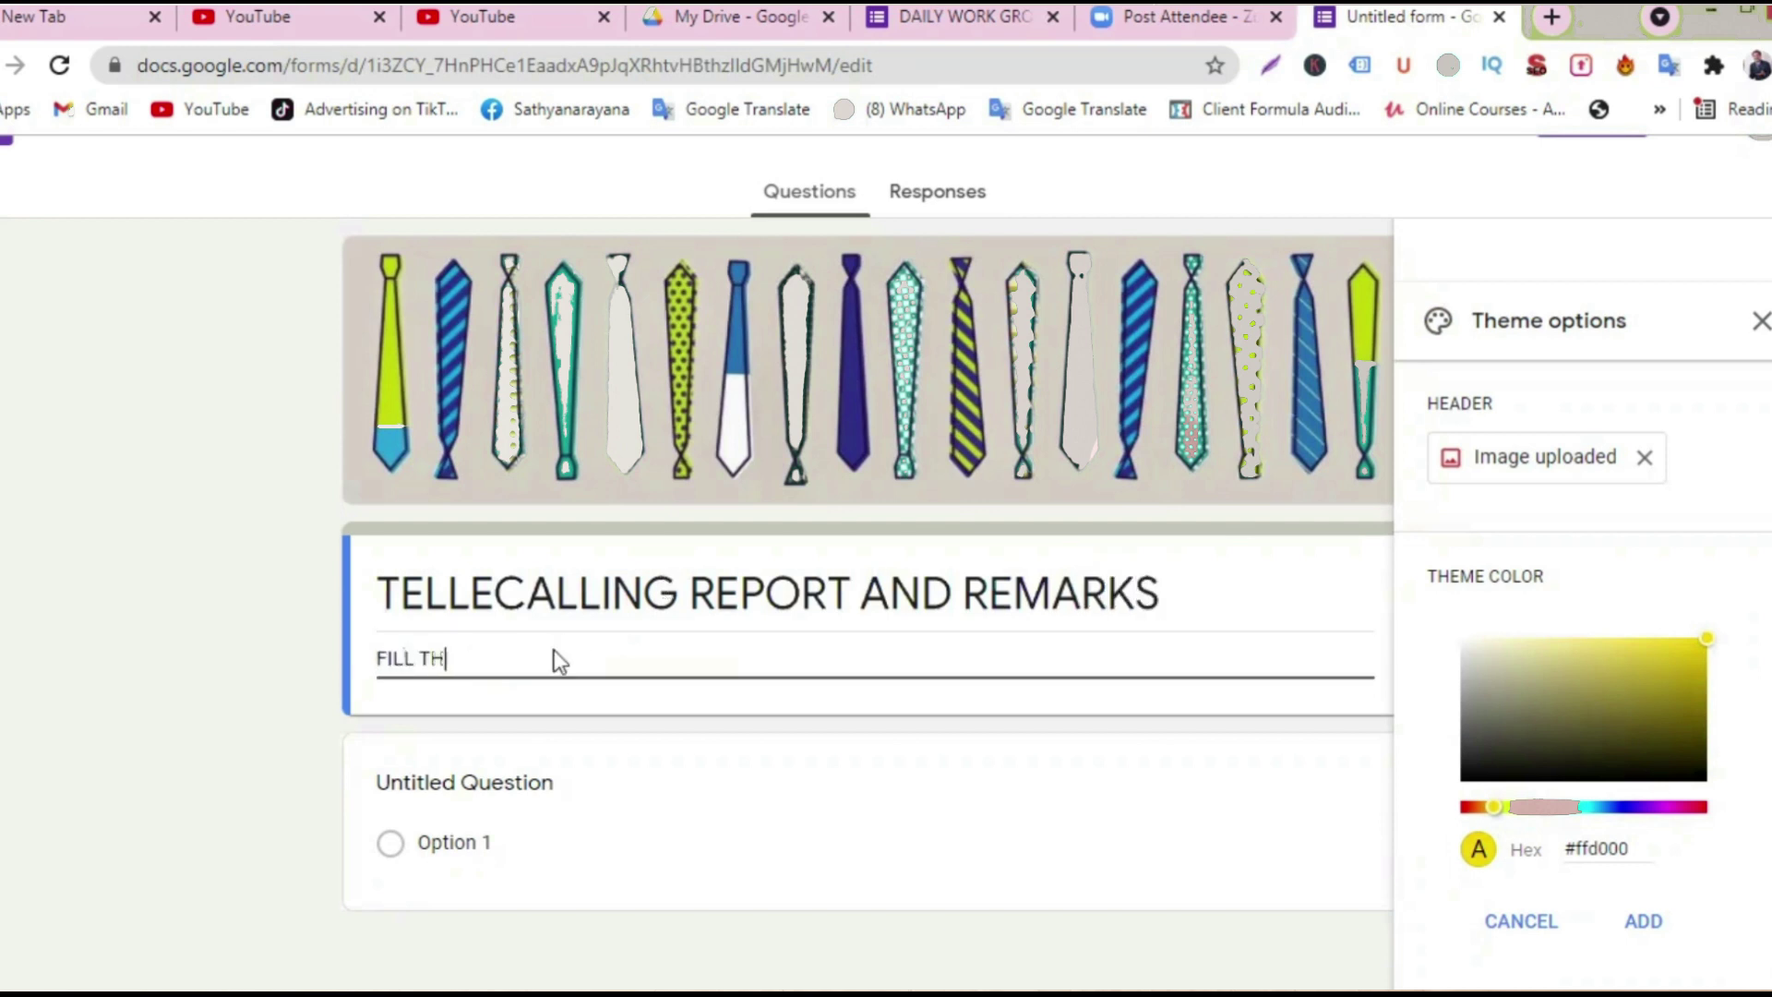
text(IS FORM AFTER EVERY FRESH CALL)
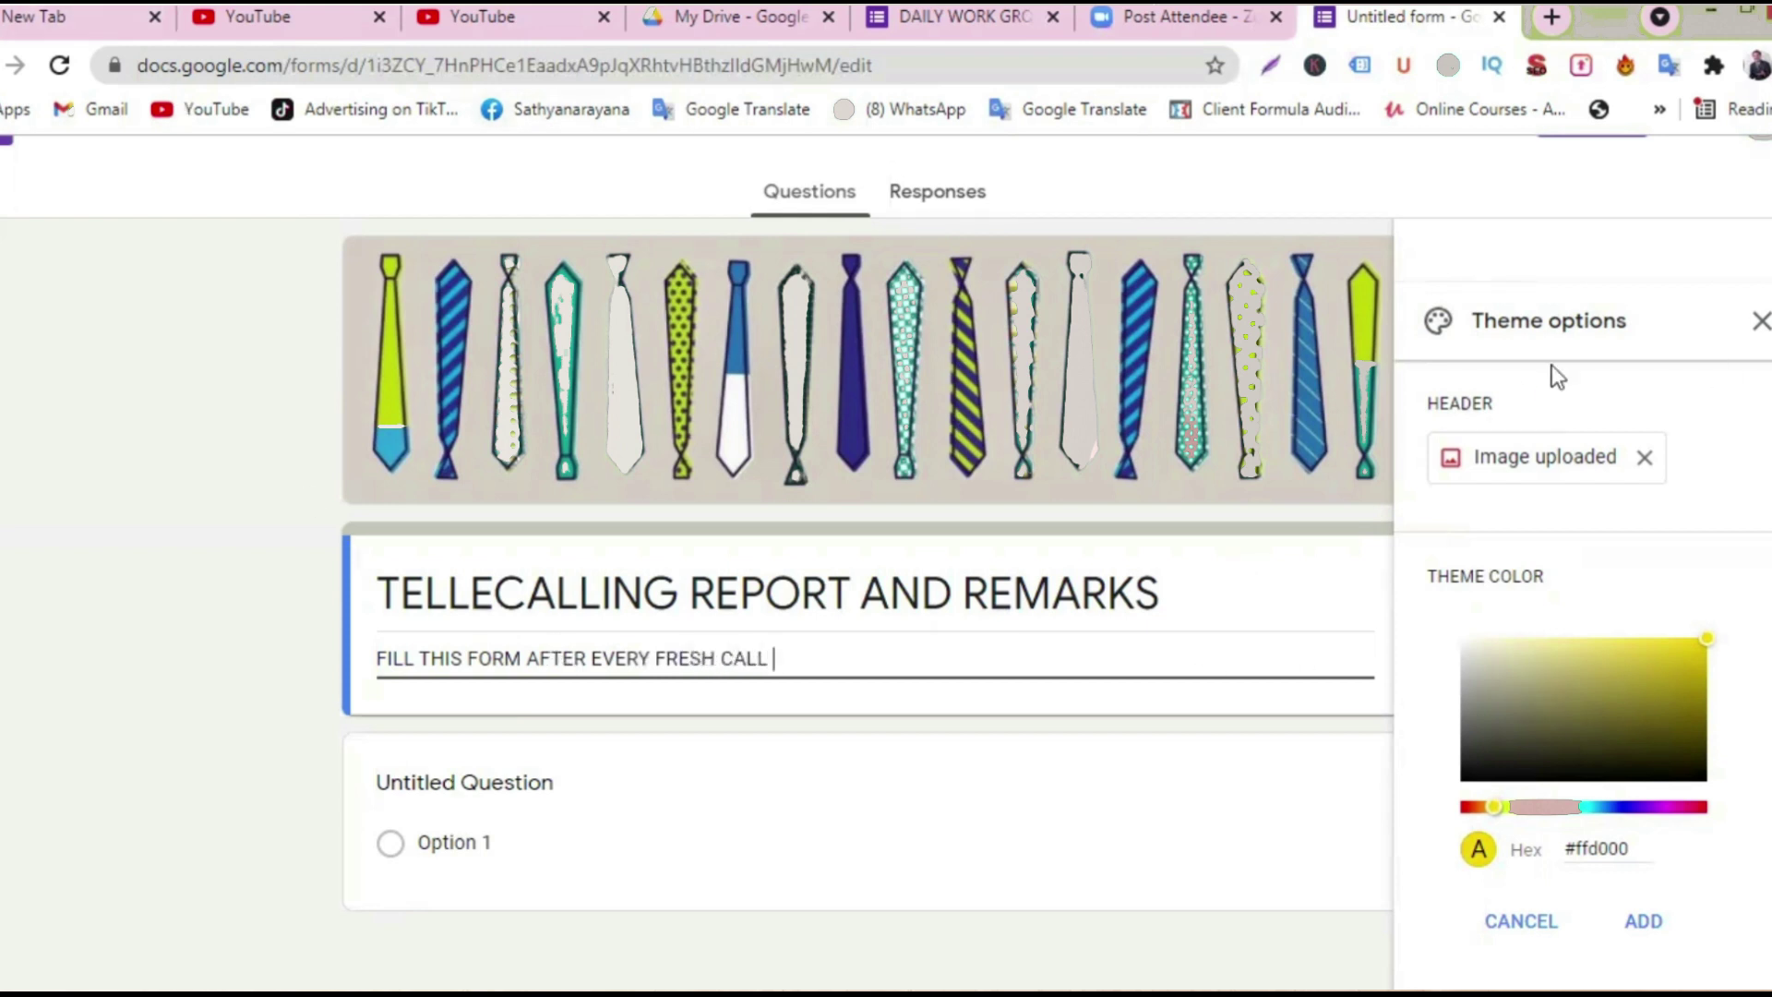
click(1759, 320)
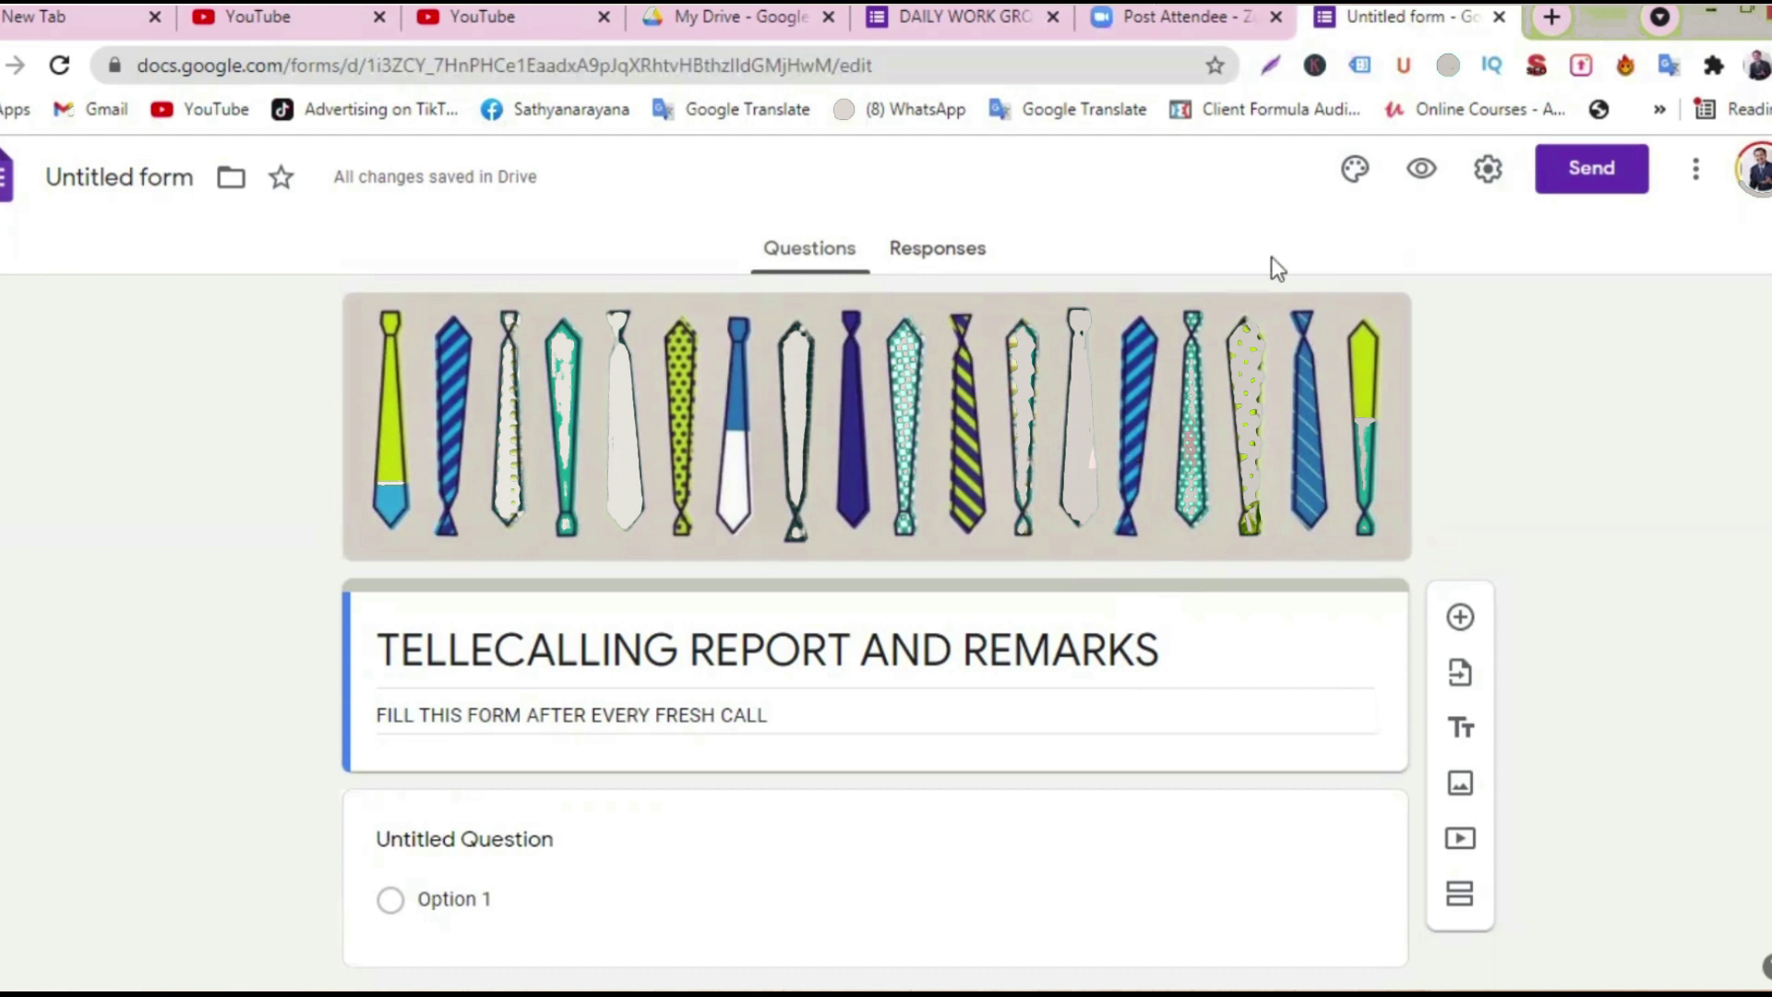
- Add the custom yellow #ffd000 as the form's theme colour and close the theme options
click(1352, 171)
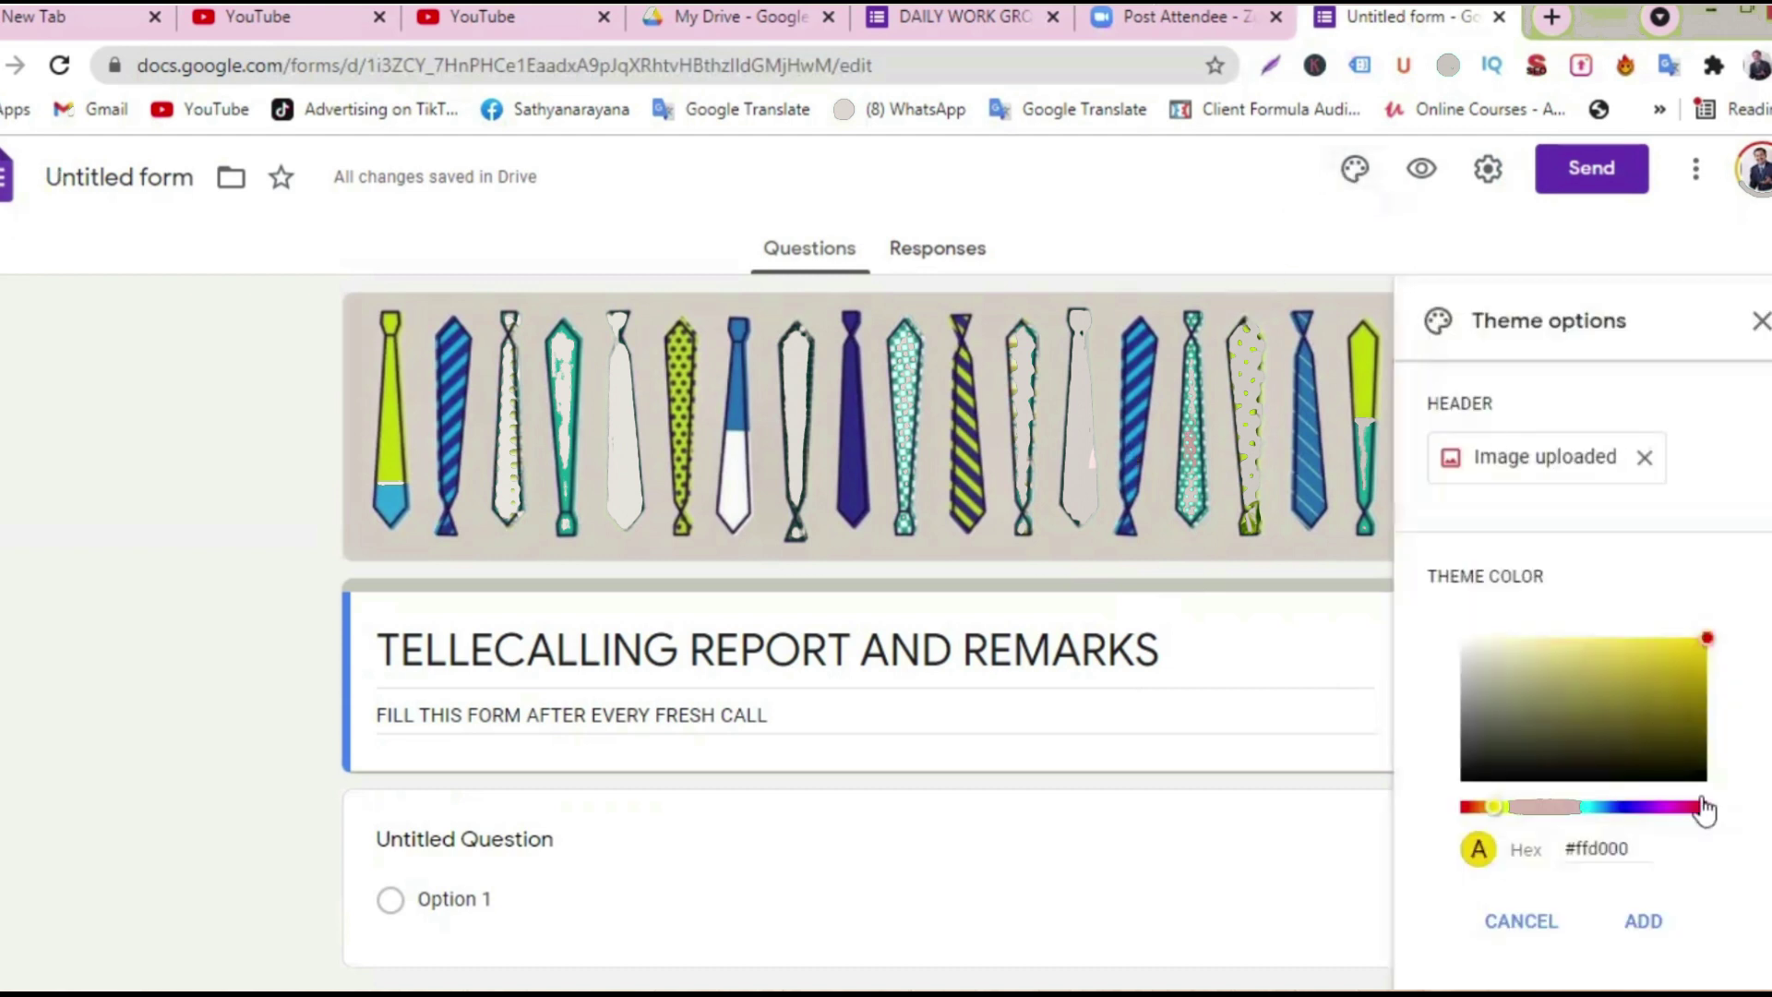
click(1644, 921)
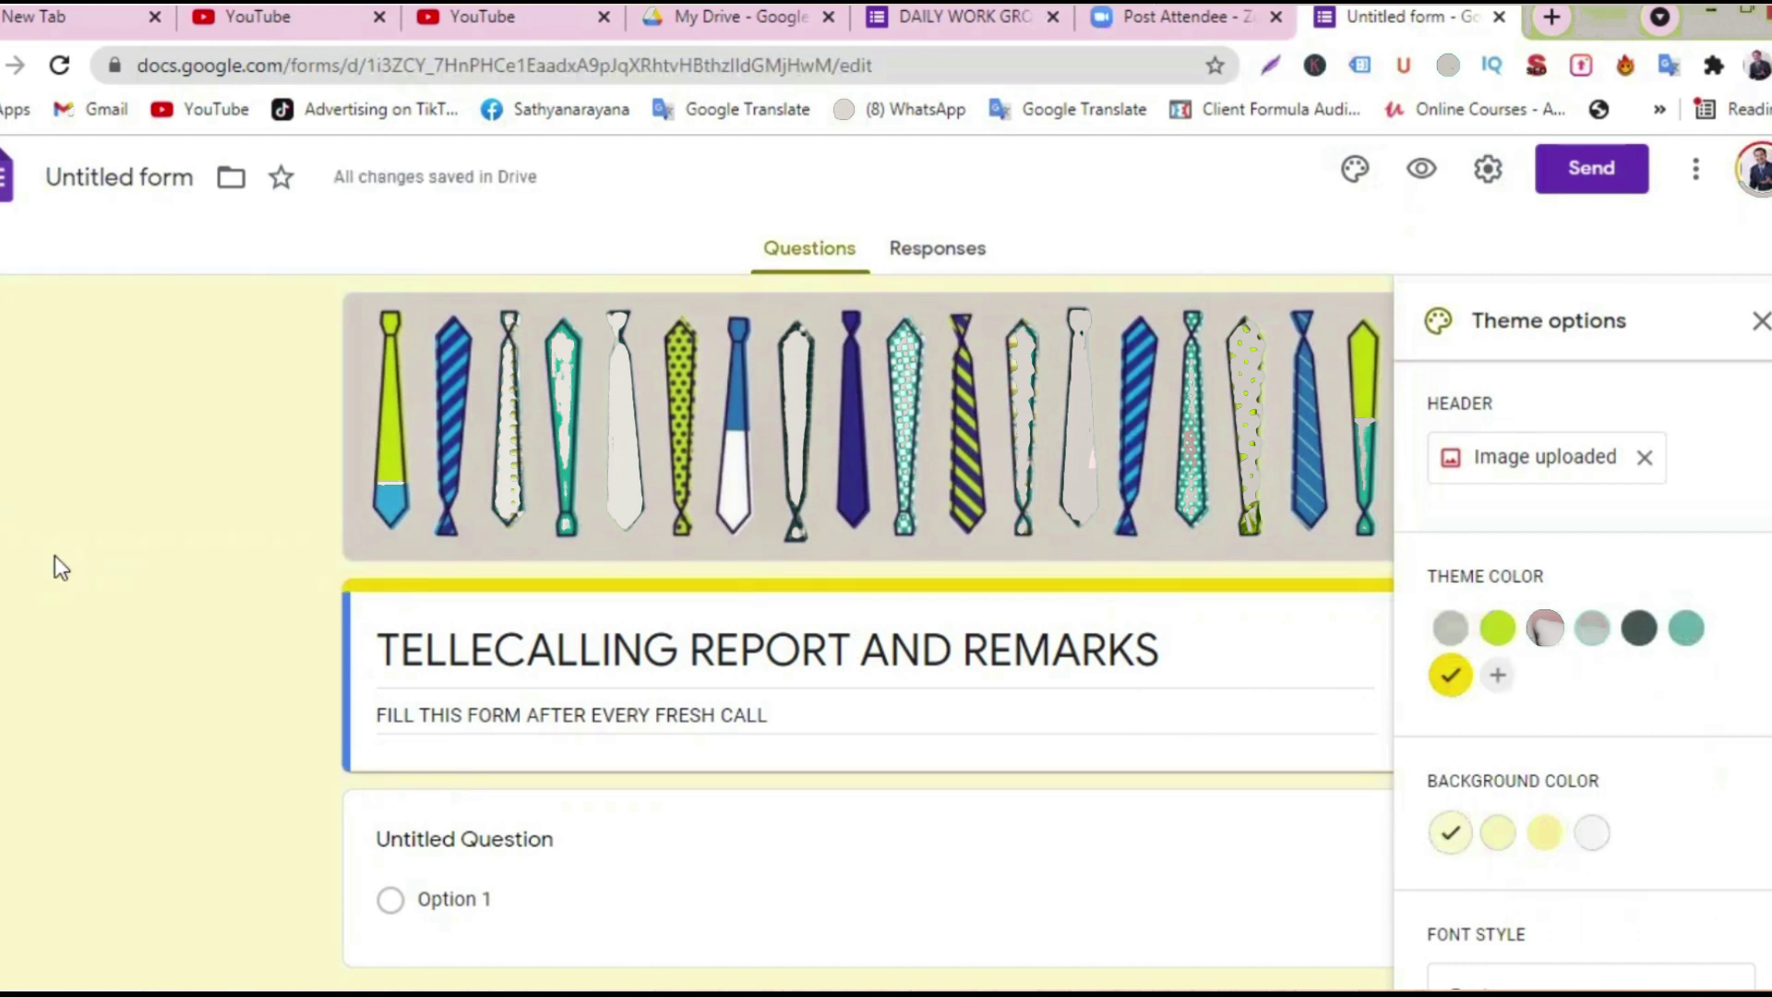
click(54, 556)
- Set the untitled question's answer type to Short answer
click(598, 792)
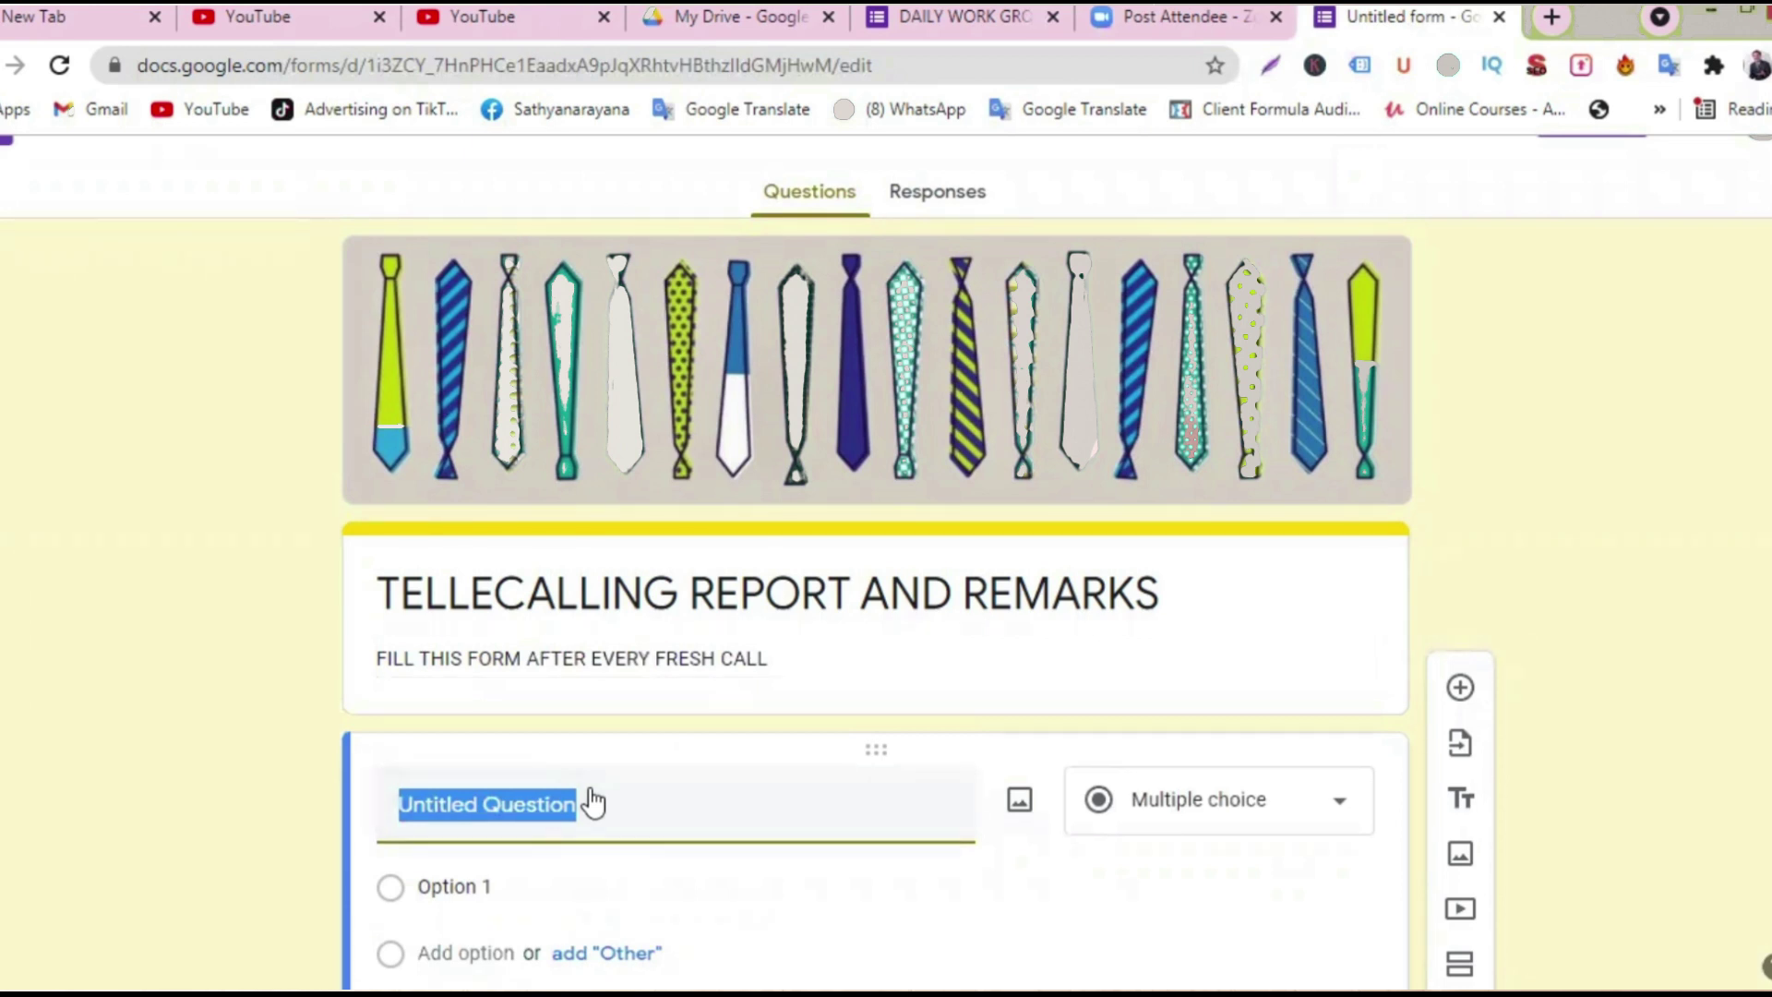
click(1349, 804)
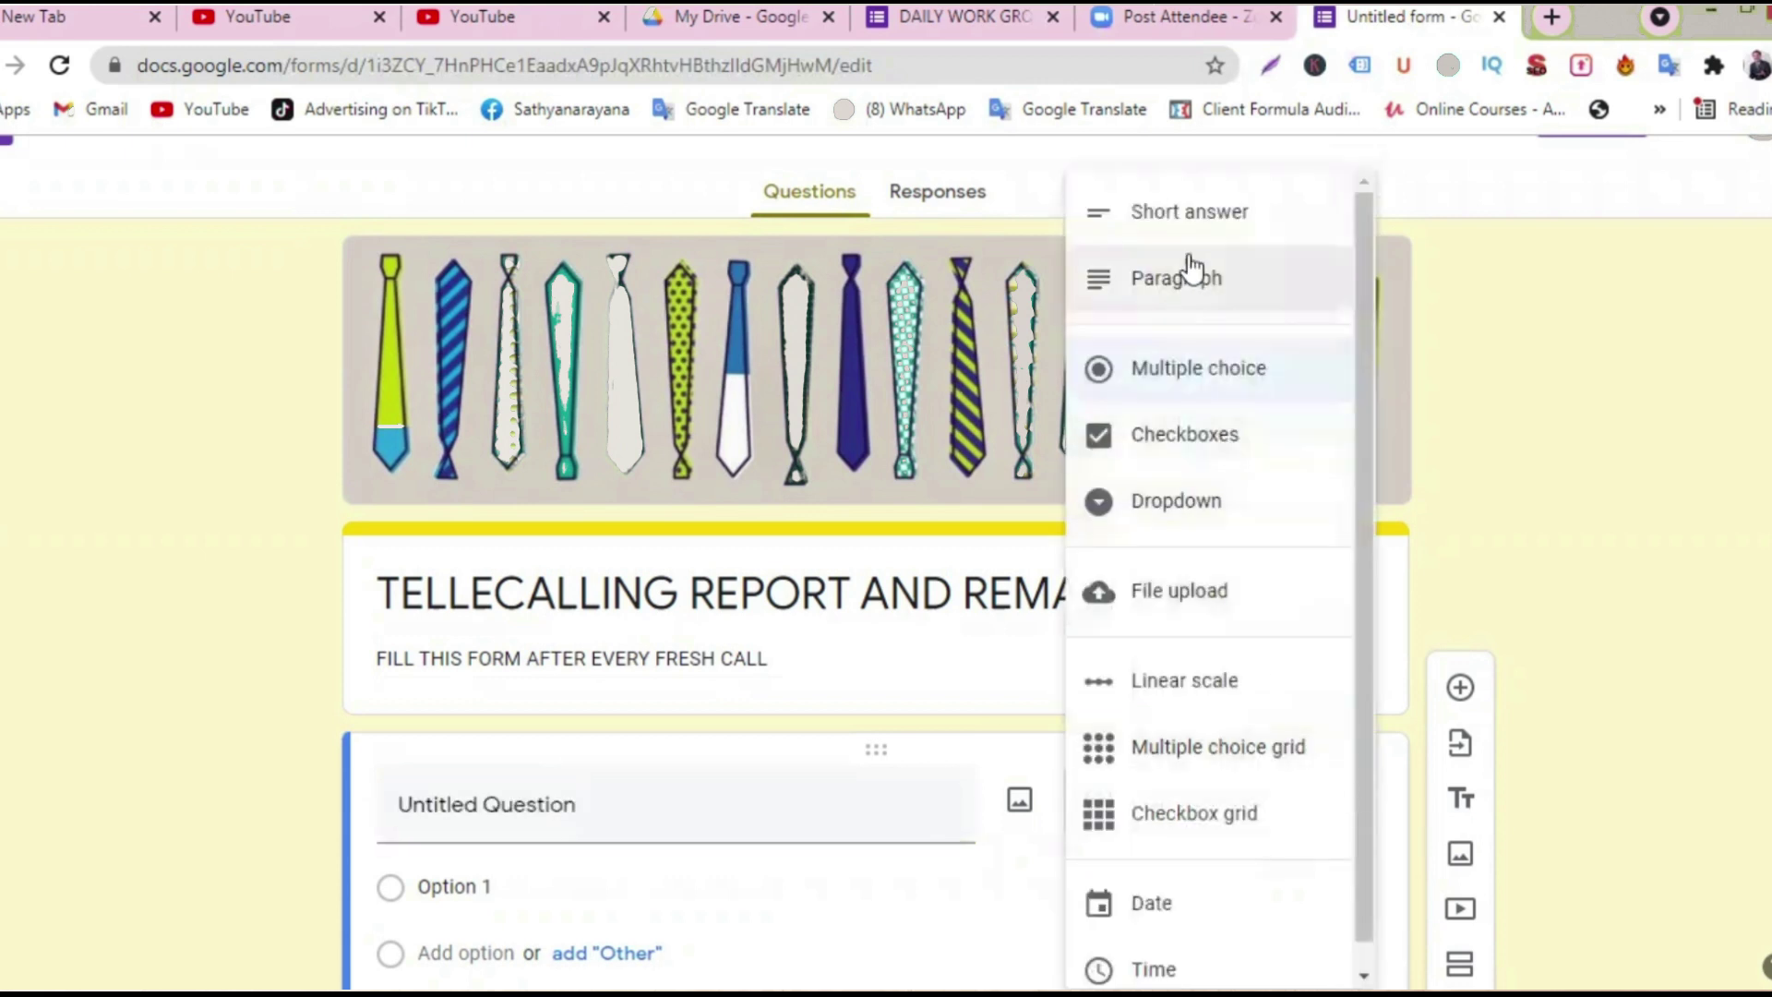
click(1184, 214)
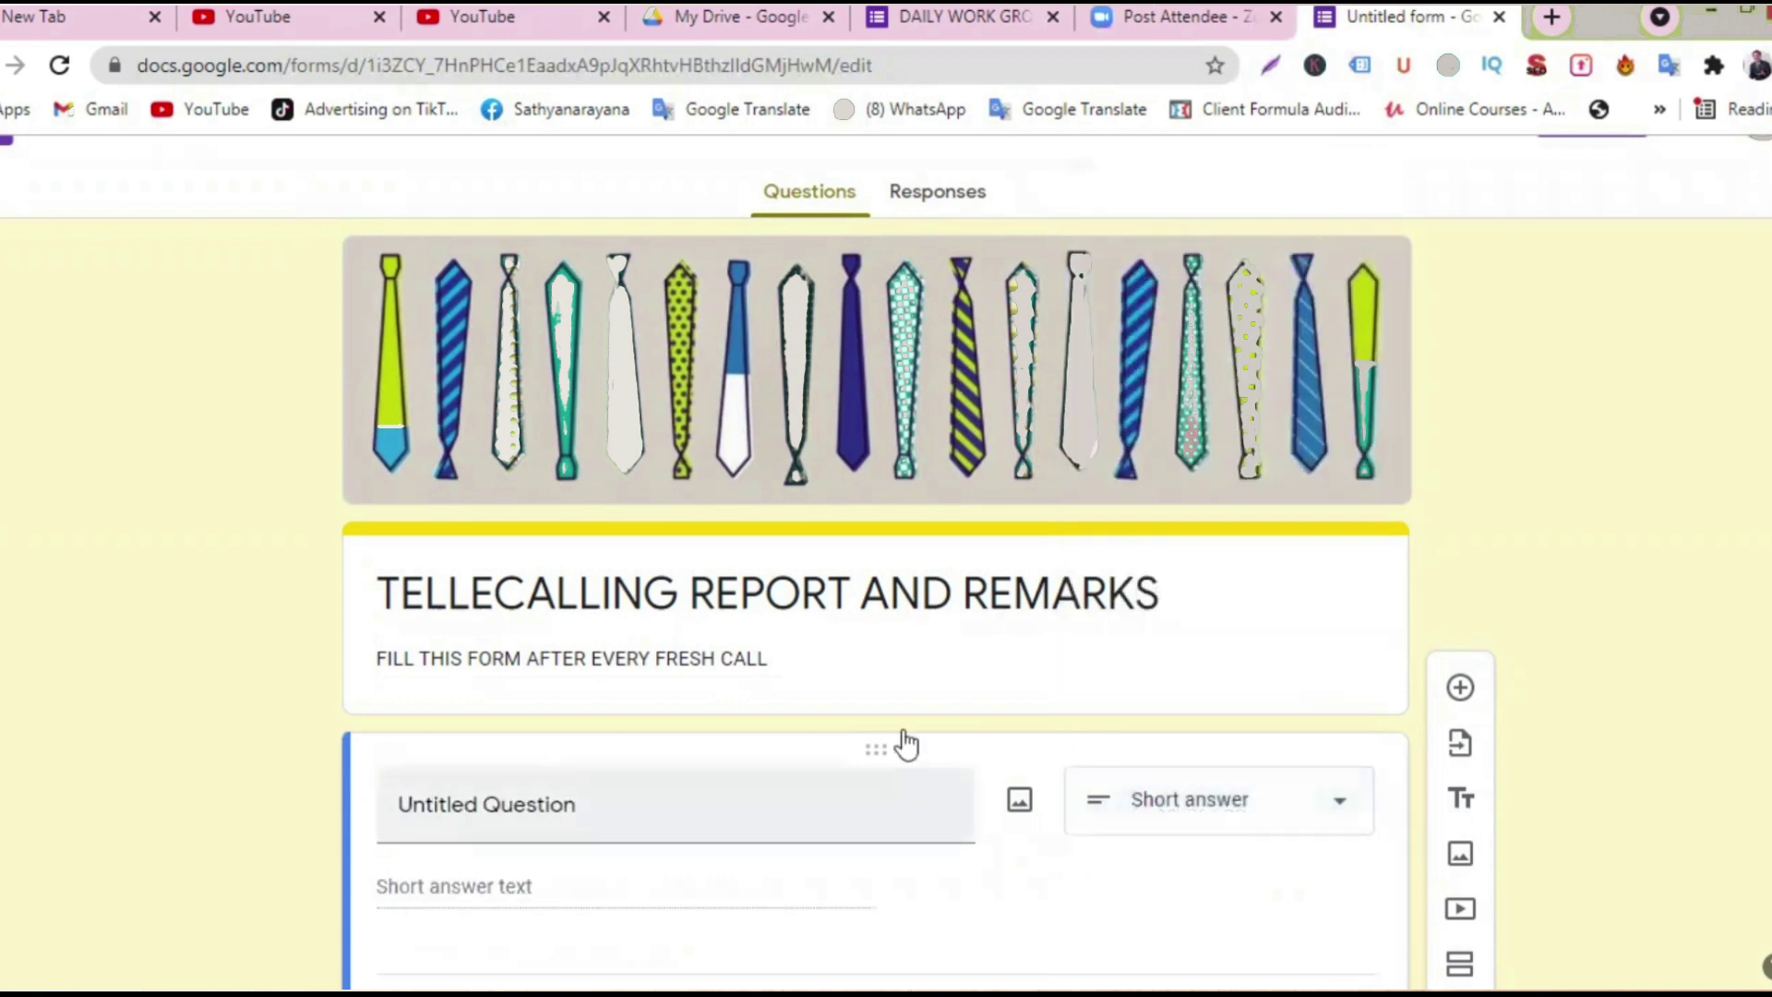
- Append a hyphen, "MR" and the telecaller's name to the end of the form's title
click(1180, 604)
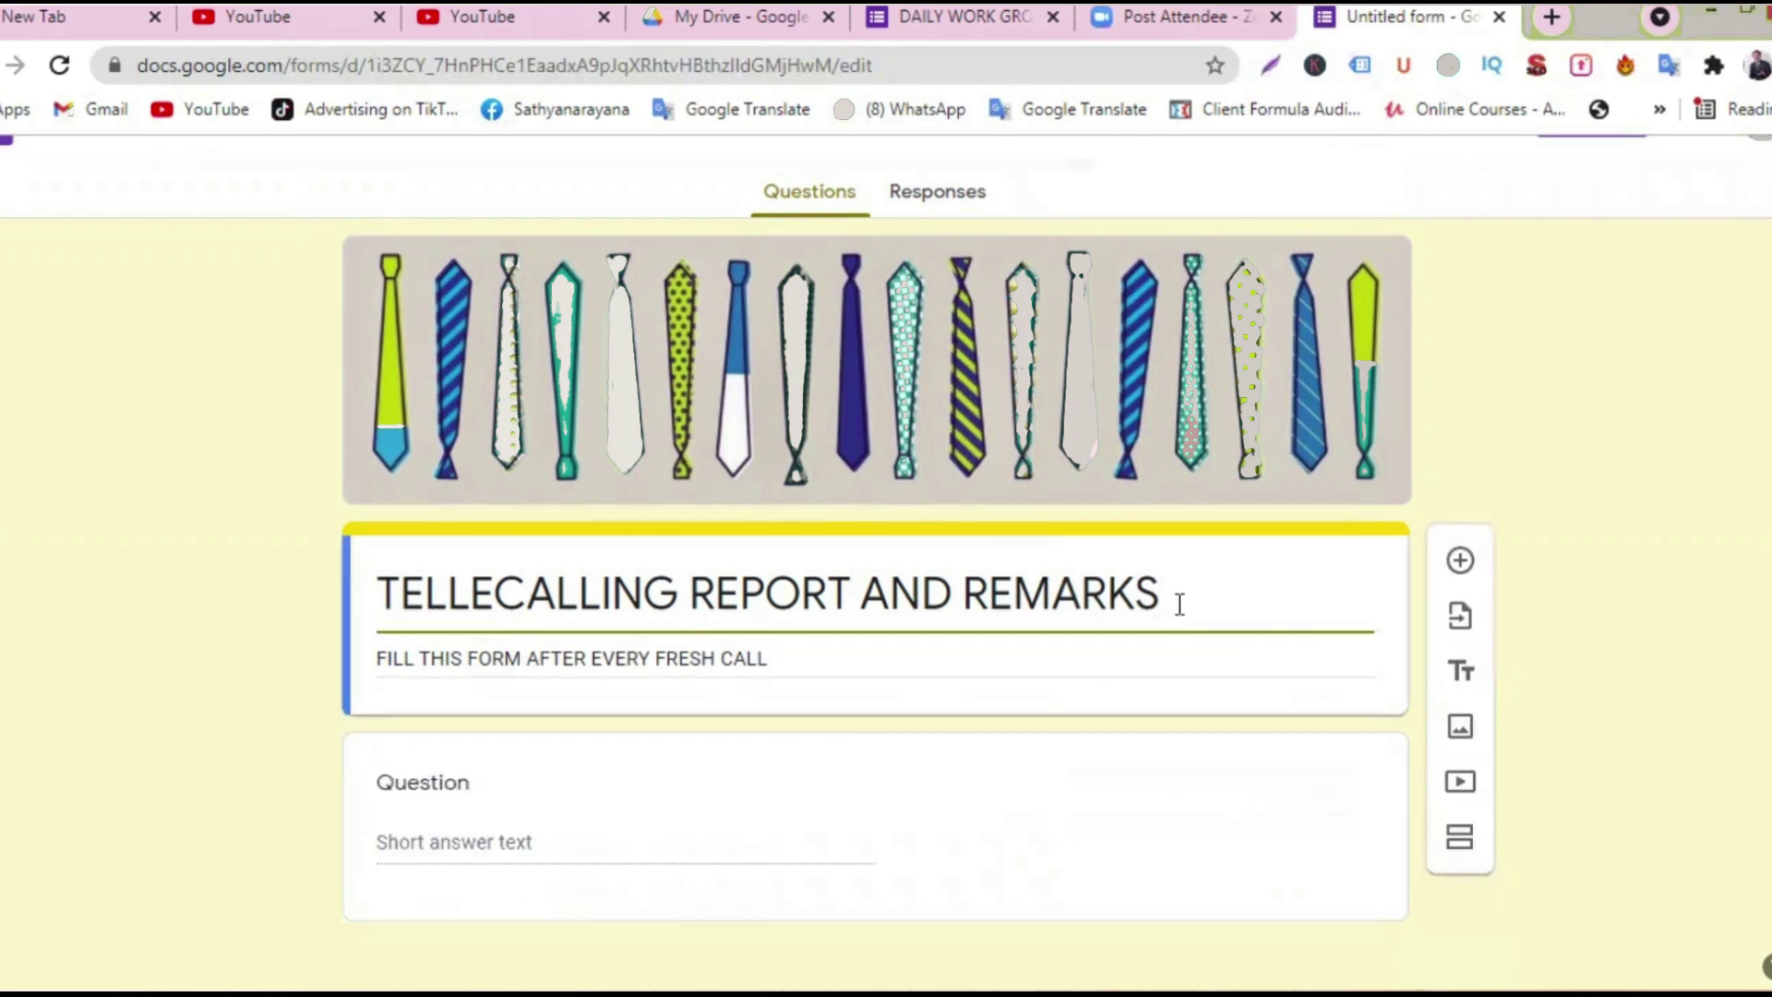
text(MR )
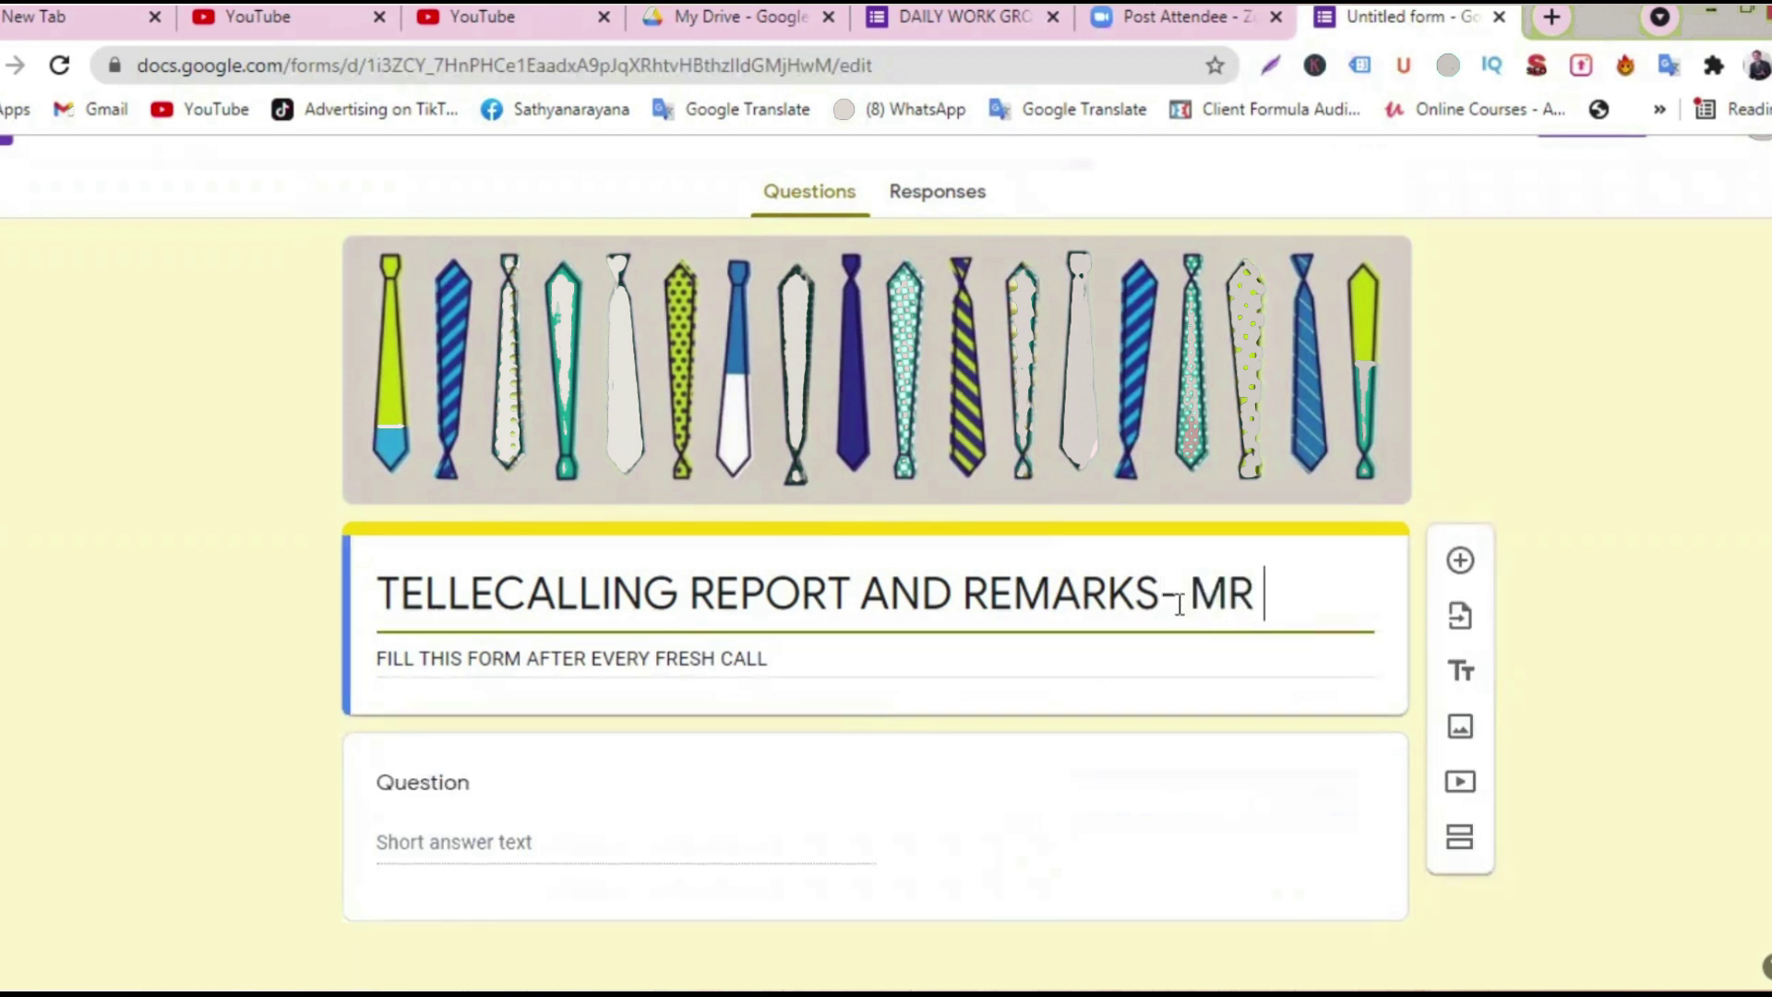
text(KRIS)
key(BackSpace)
text(ISHNA)
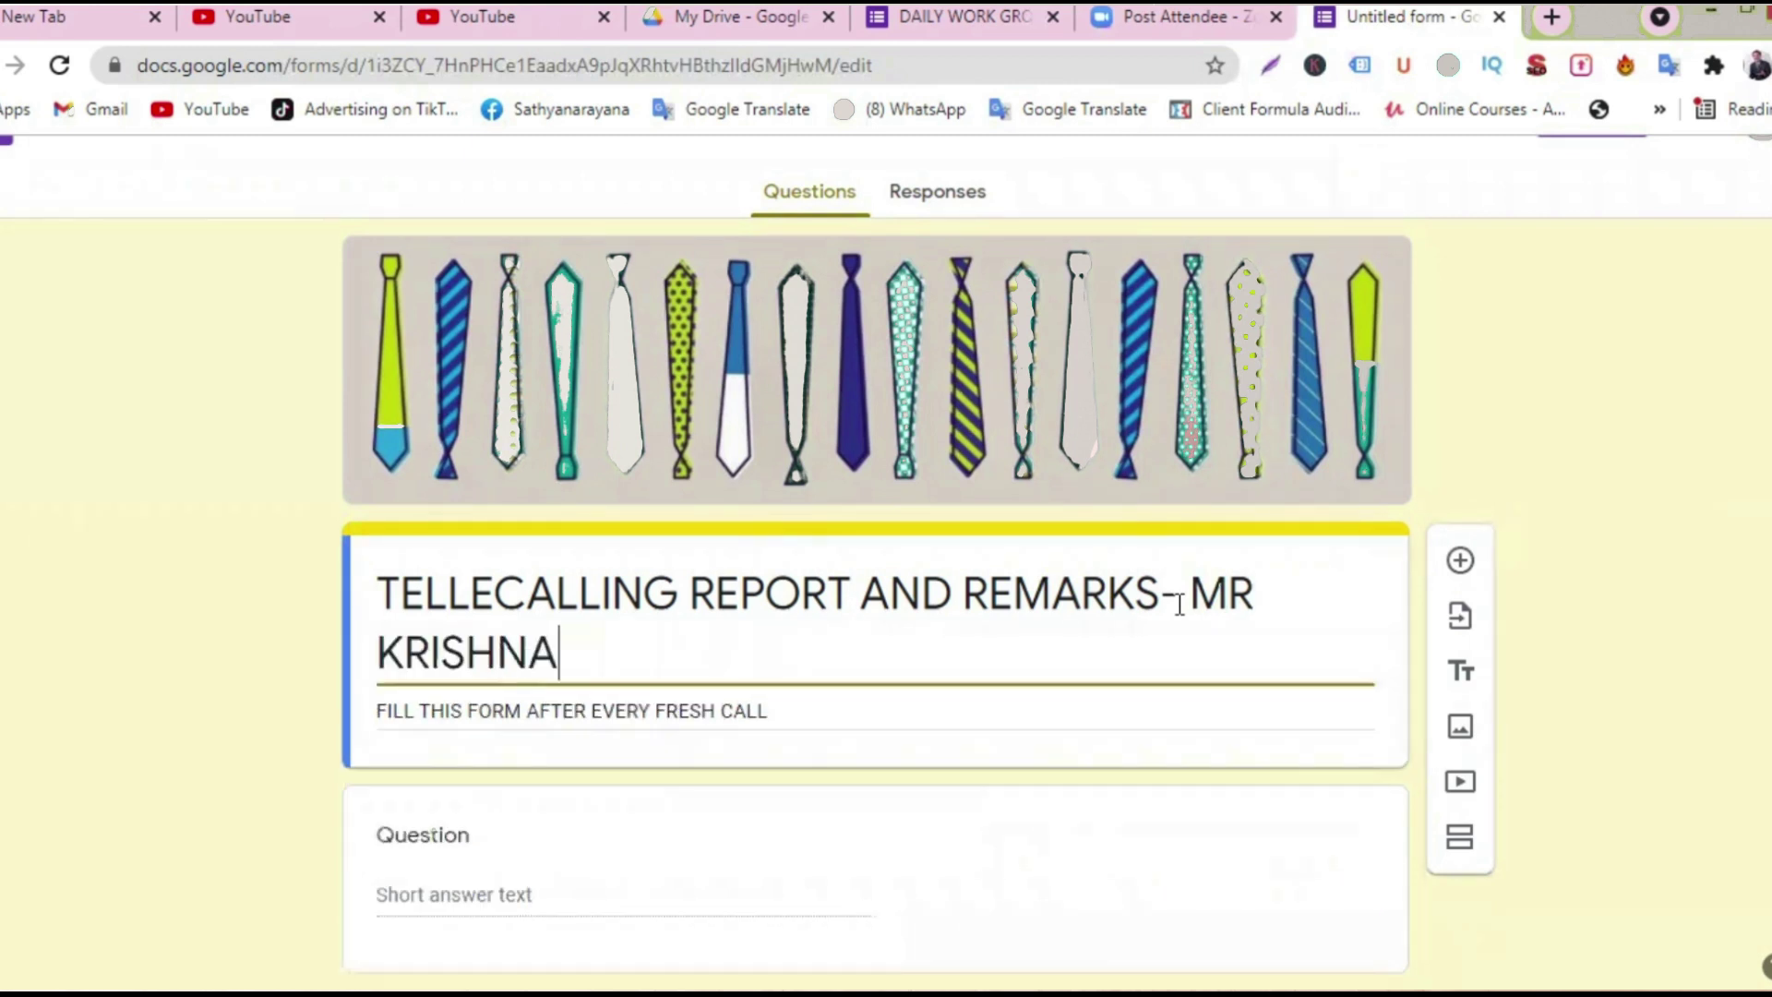
- Replace the untitled question's text with "DATE"
scroll(923, 706, down, 1)
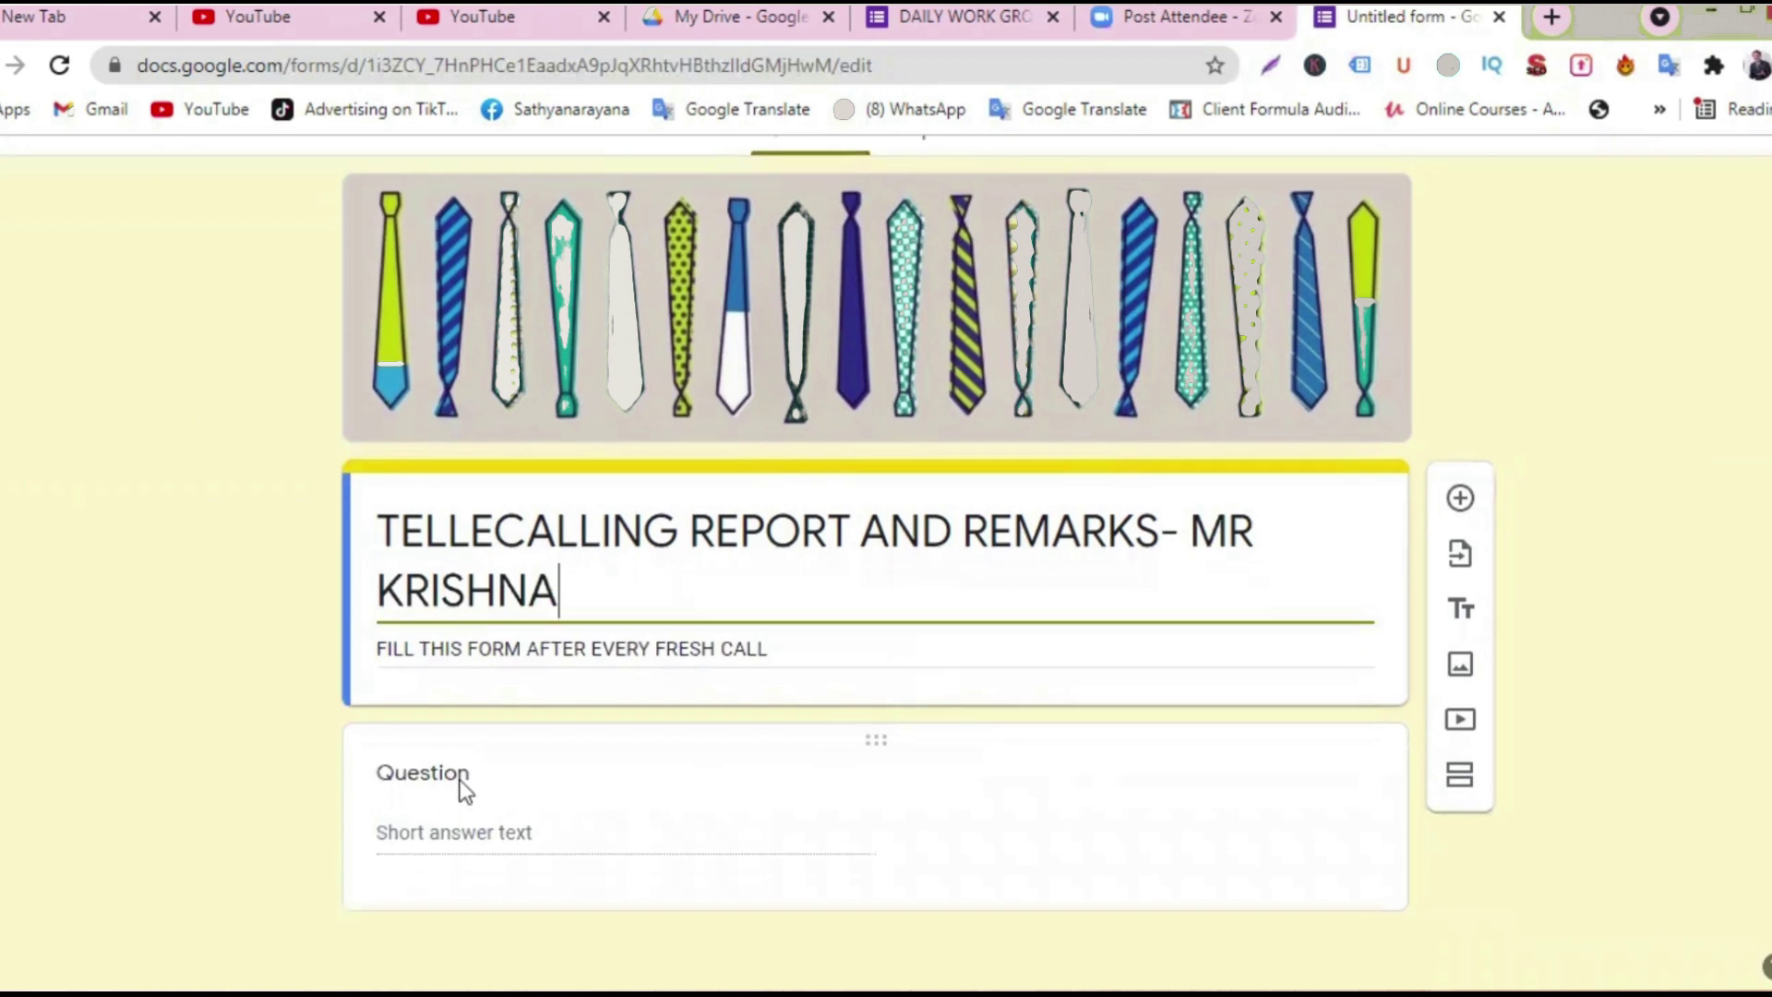
click(523, 783)
text(DATE)
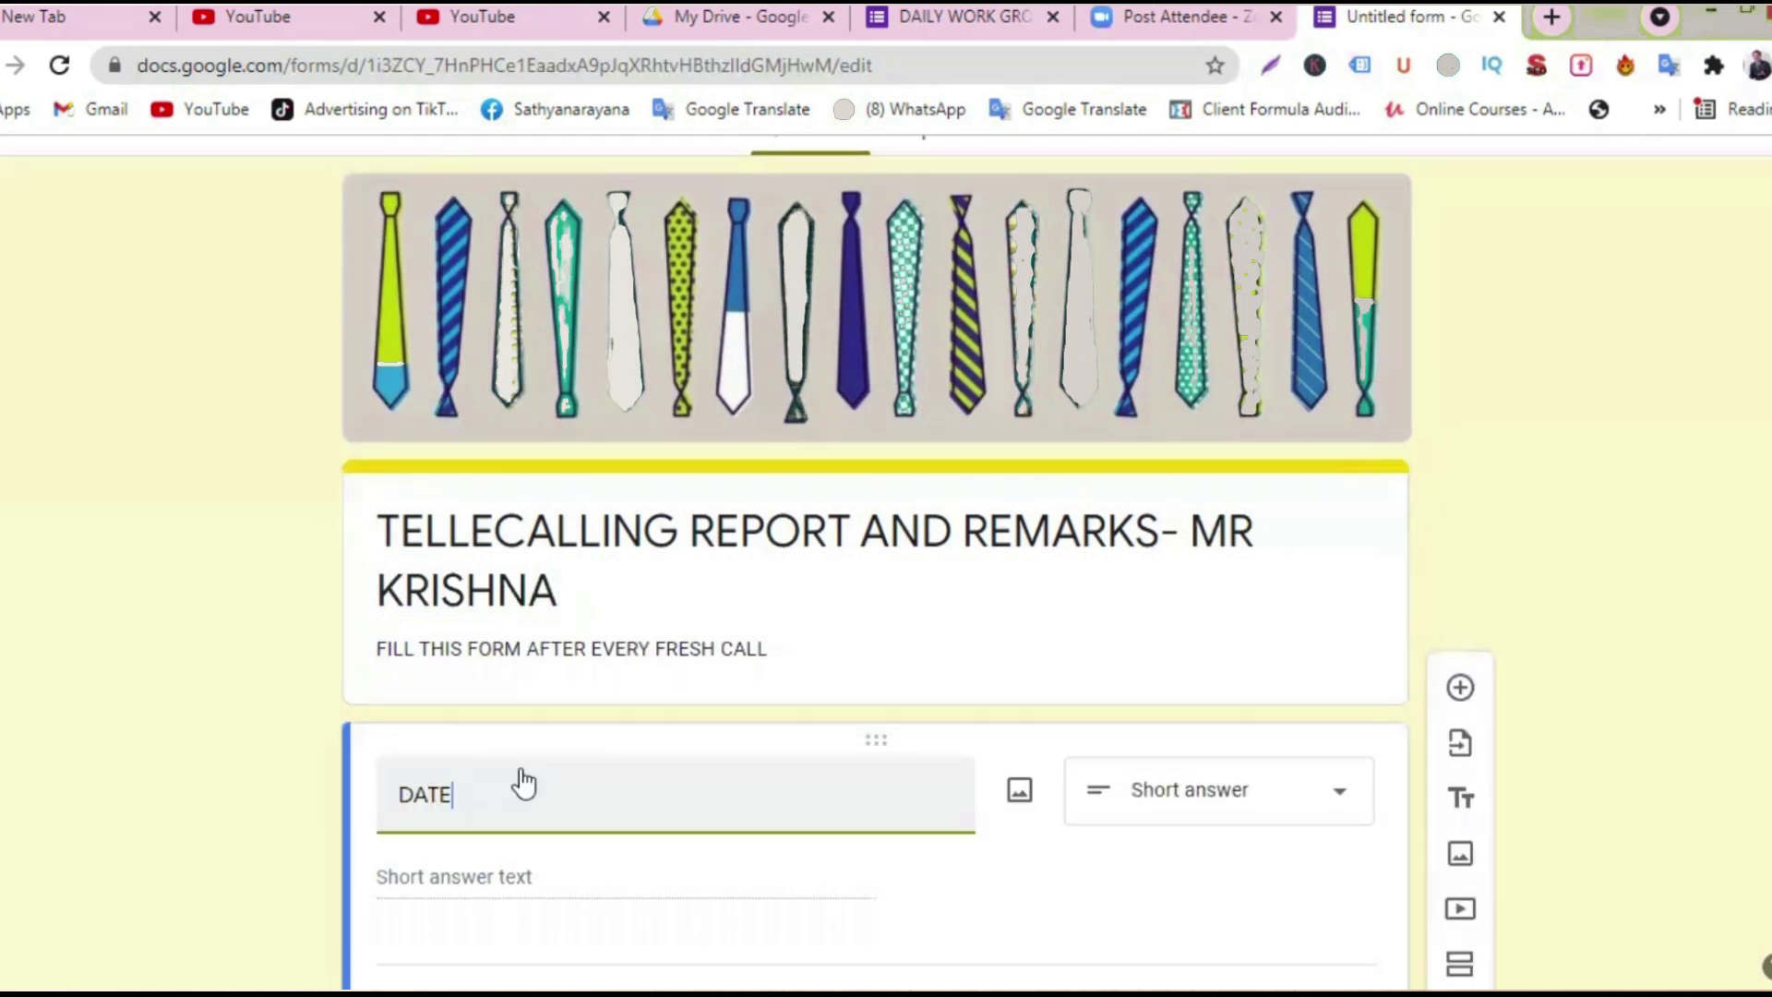
scroll(673, 805, down, 2)
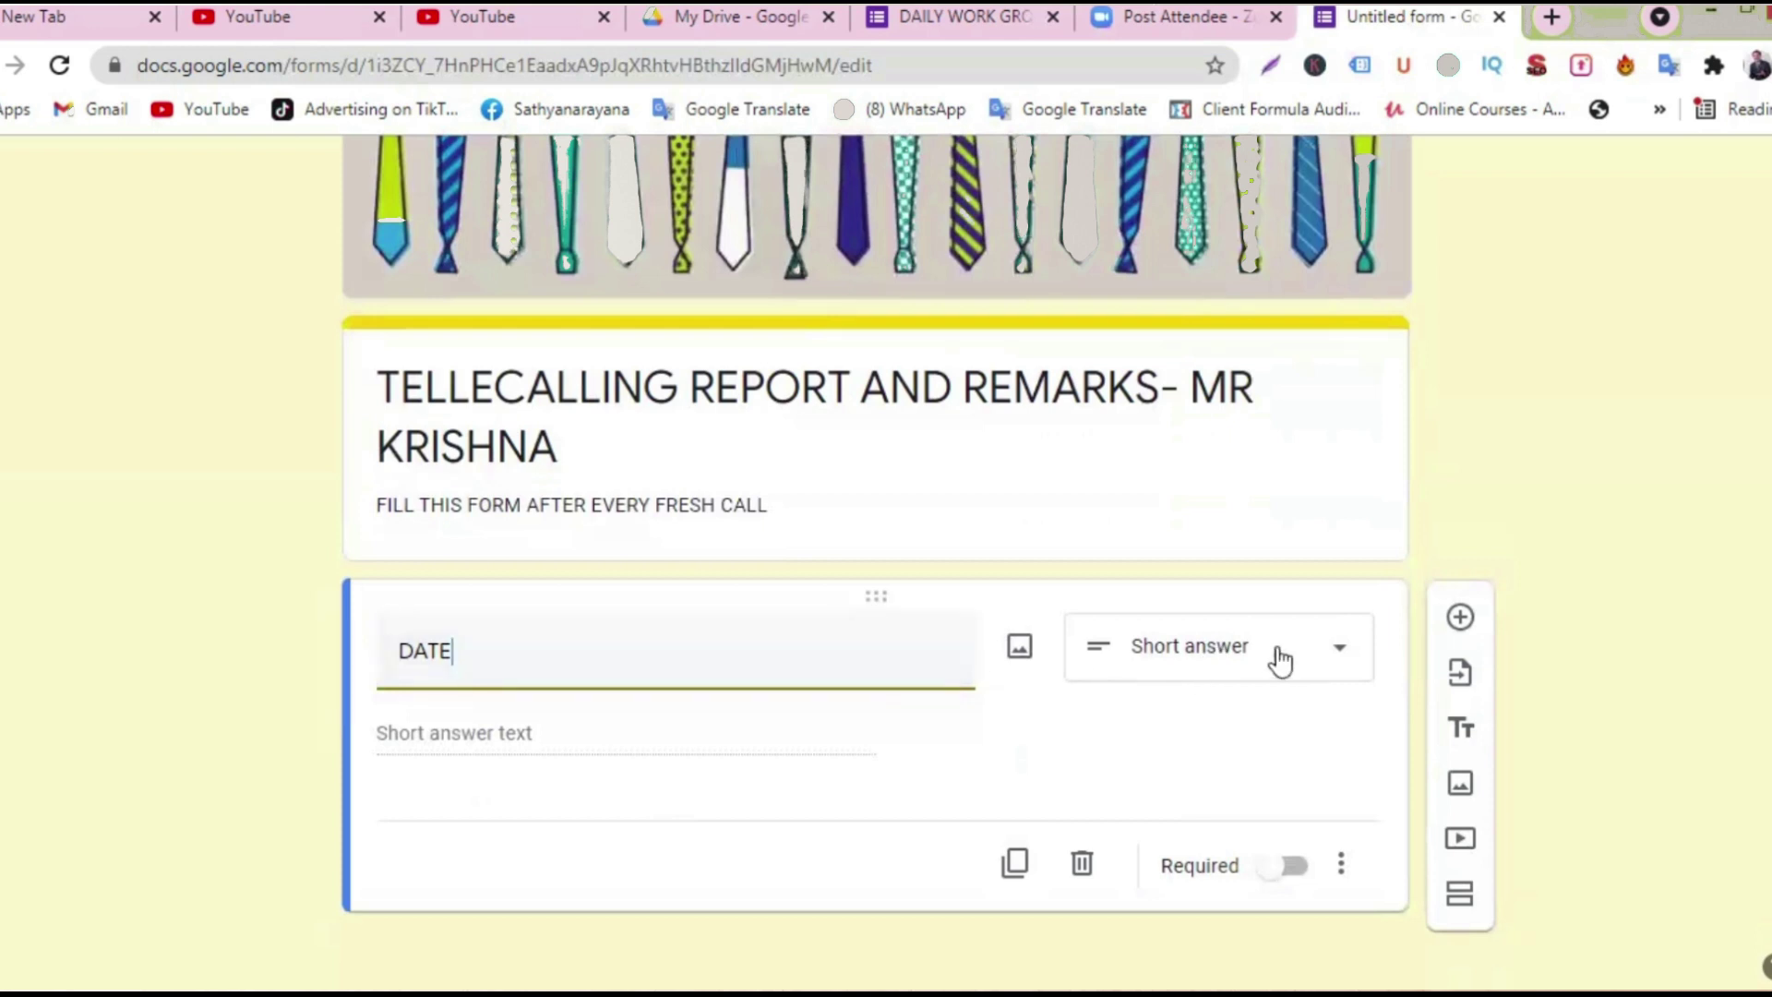
click(1340, 651)
double_click(762, 667)
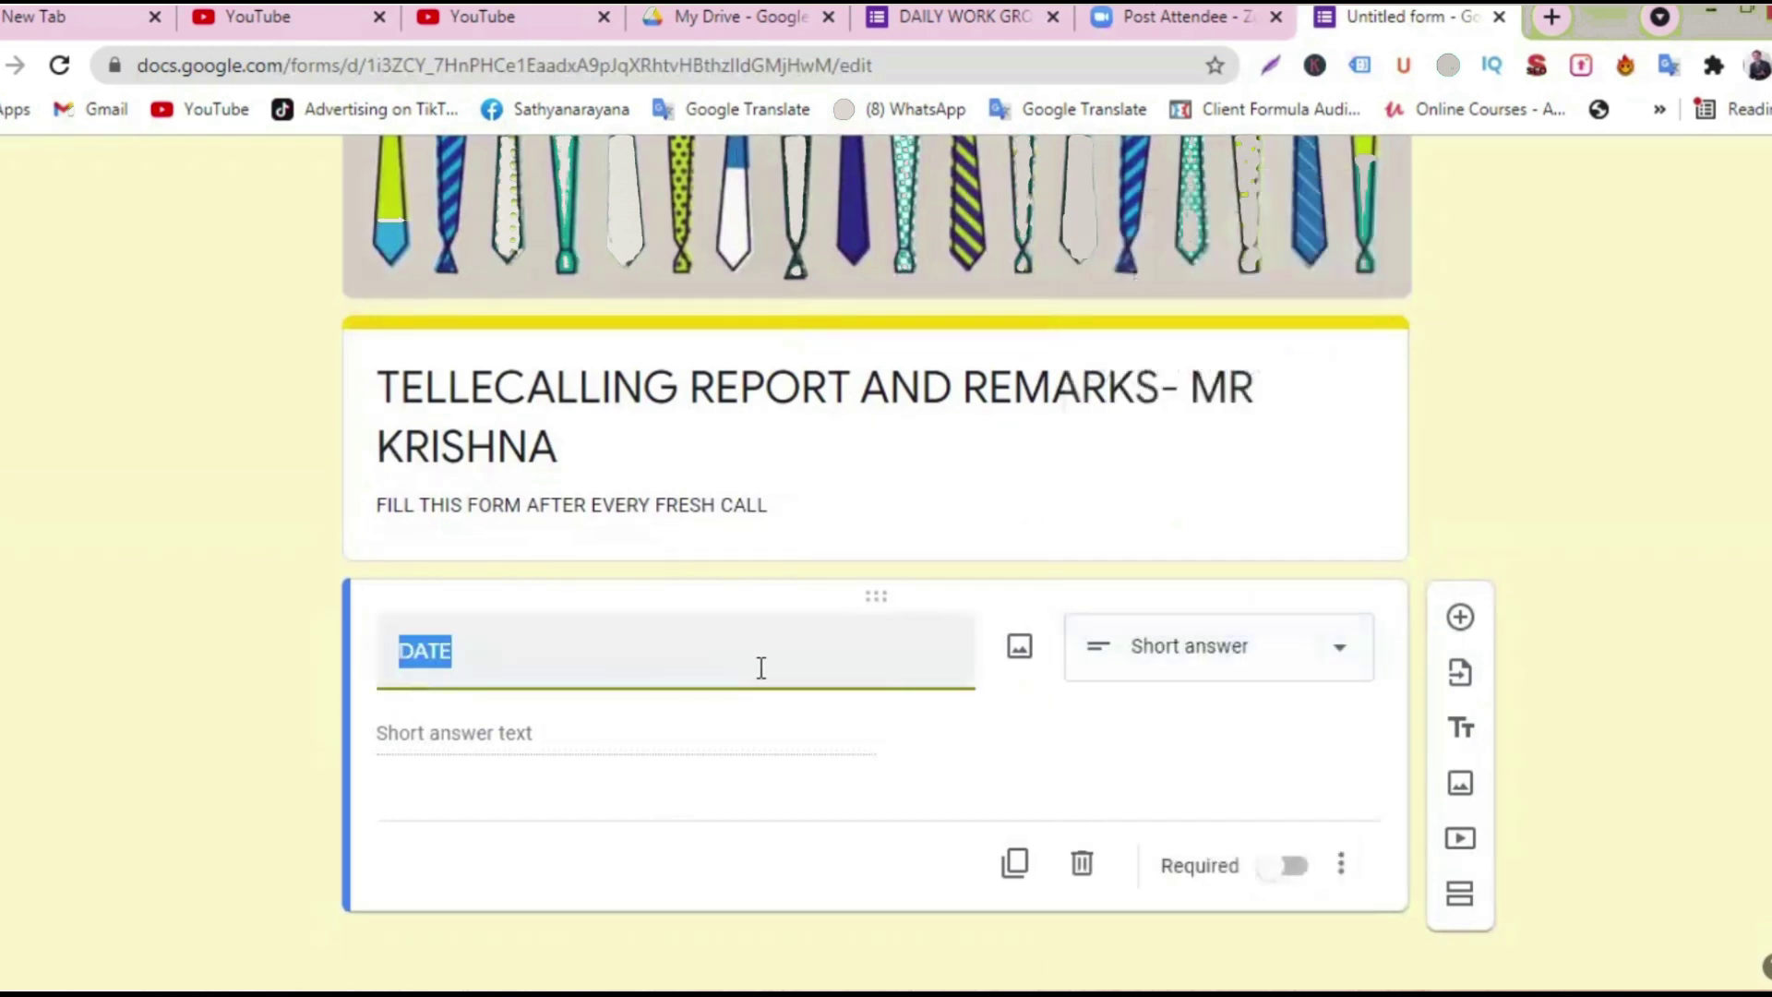
click(617, 667)
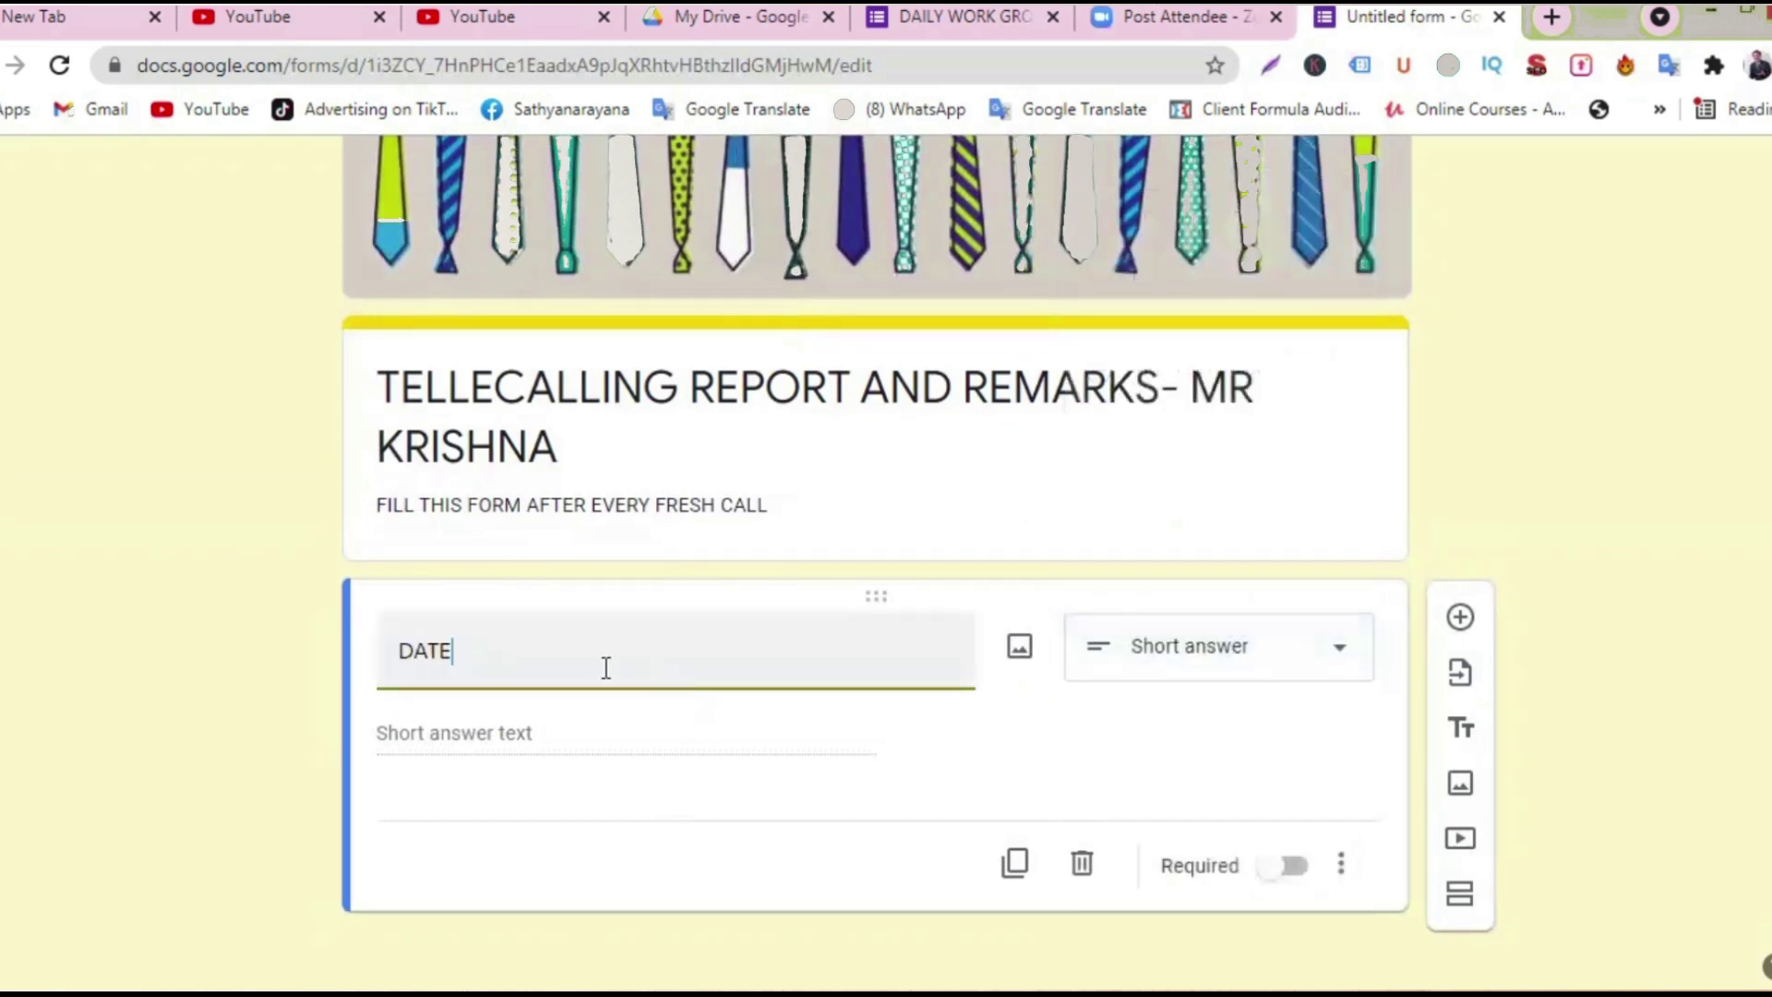
- Make the DATE question required
key(Tab)
key(Tab)
key(Tab)
key(Tab)
key(Tab)
key(Tab)
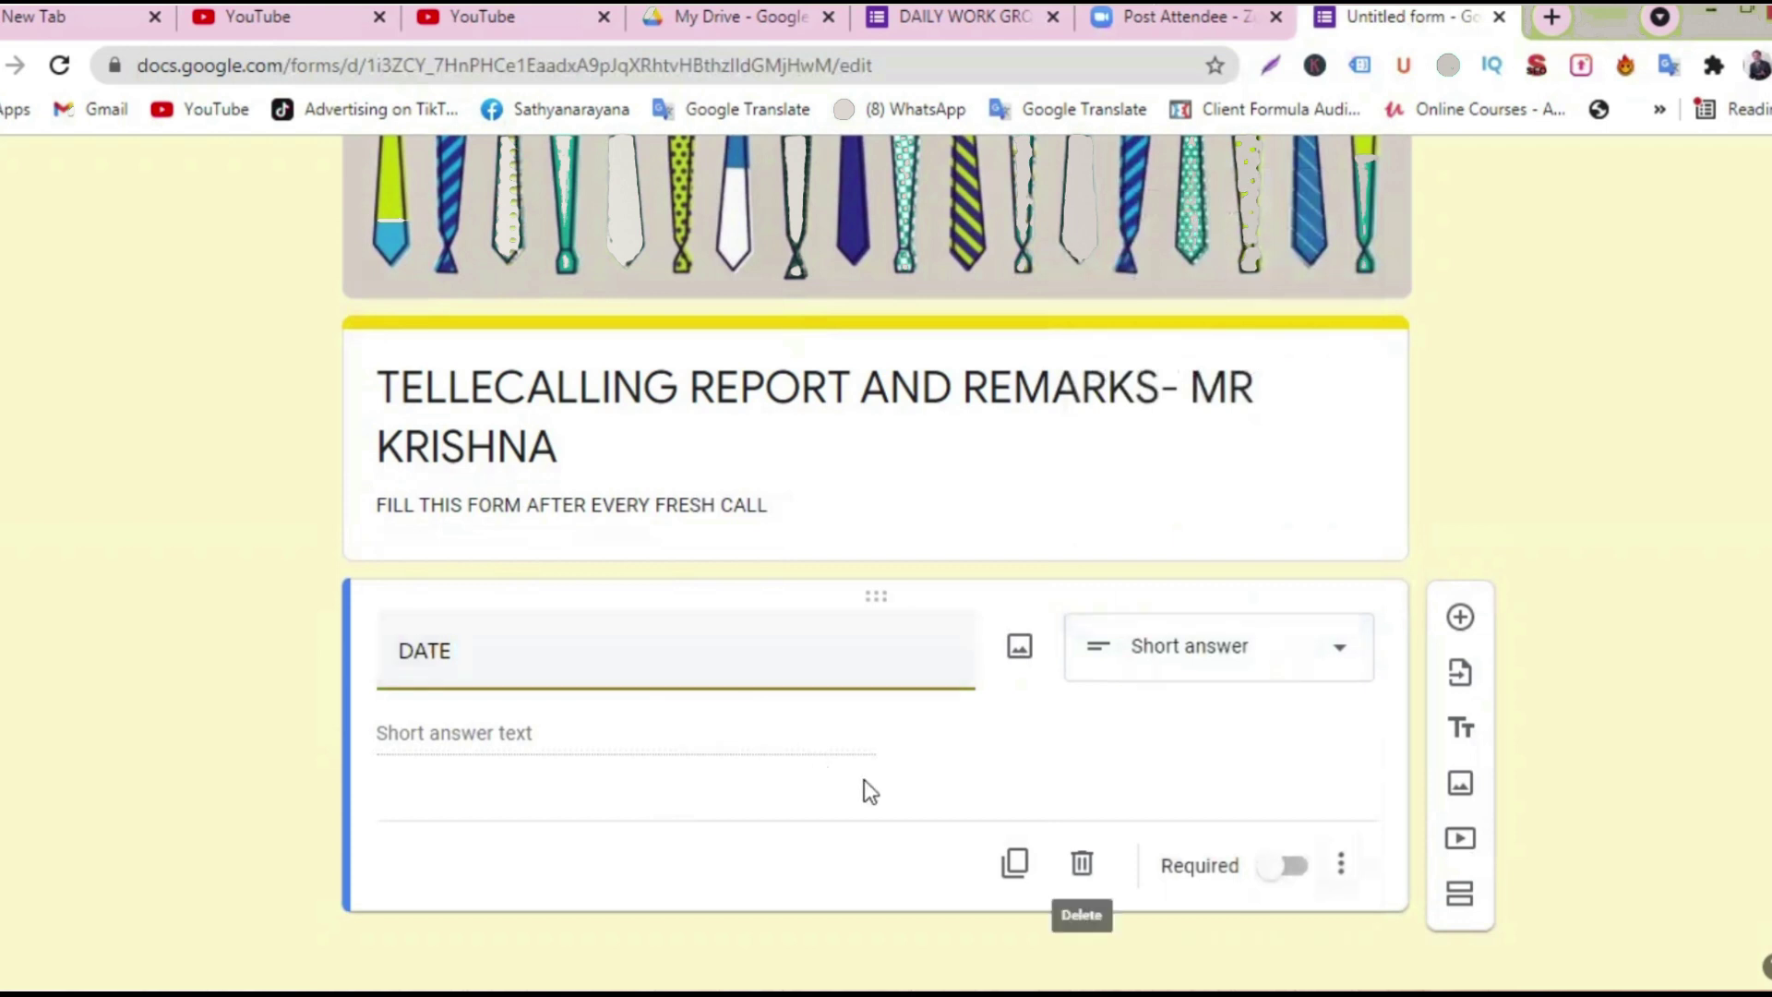
key(space)
- Try Date as the DATE question's answer type and switch it to Time
click(1338, 670)
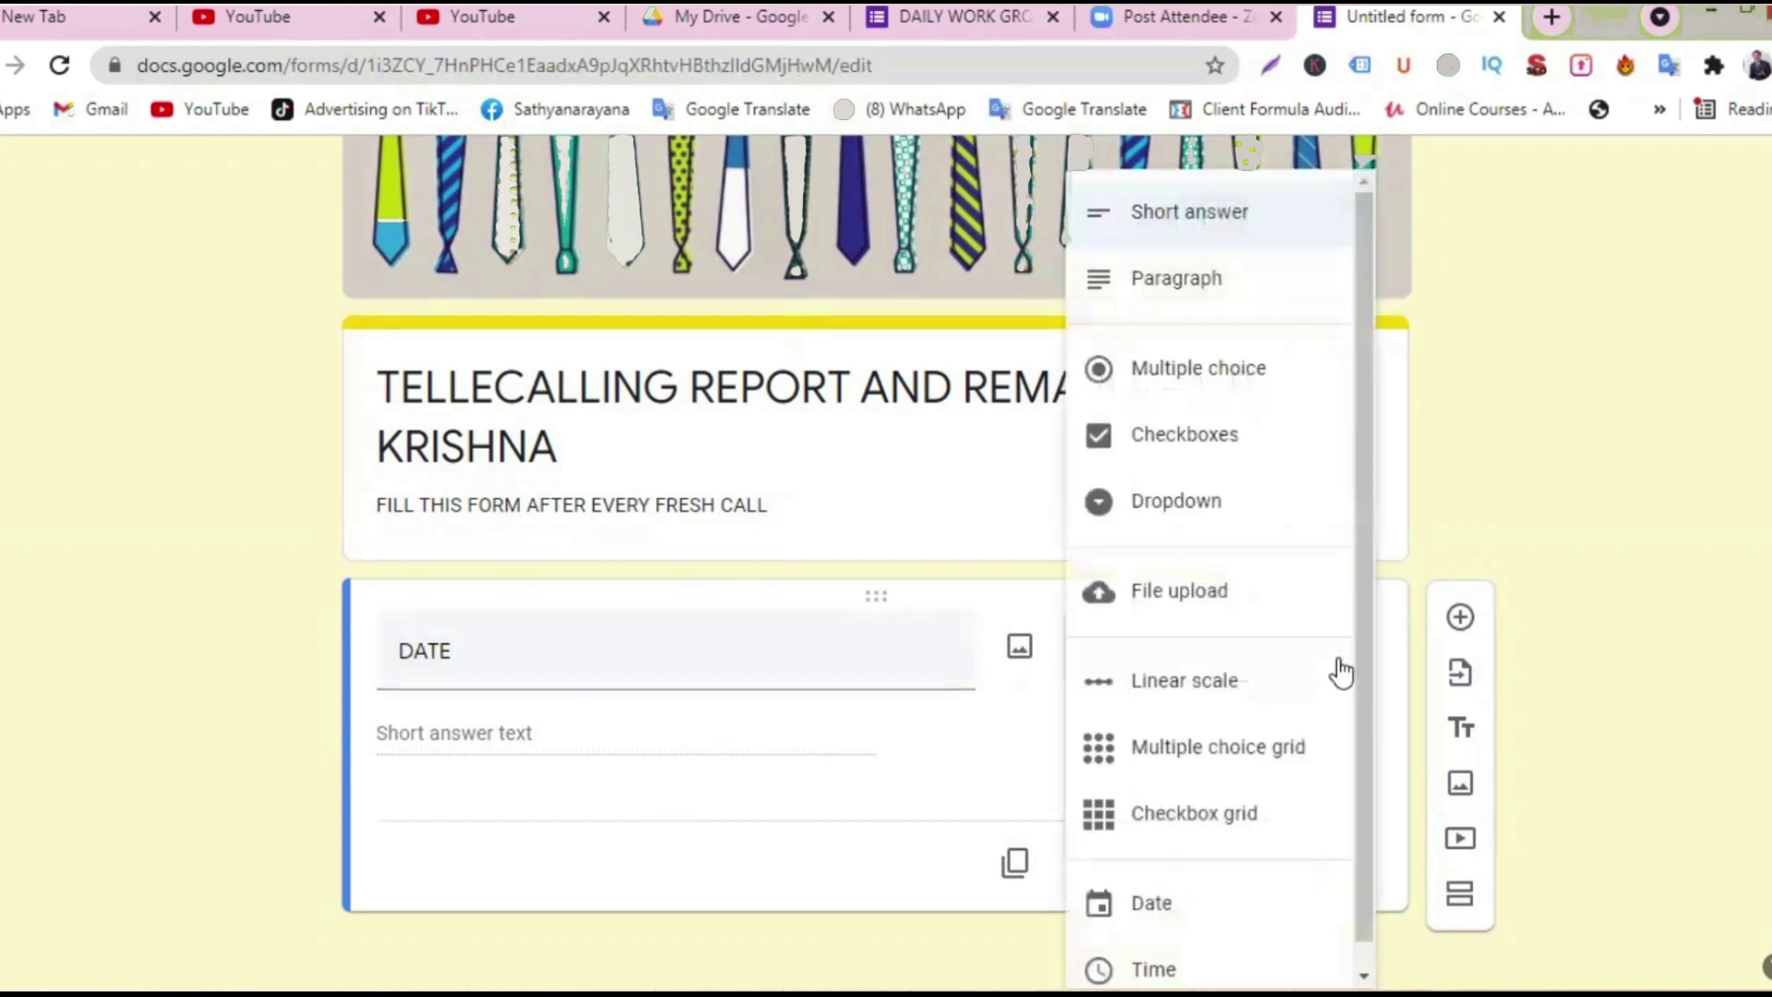
key(Return)
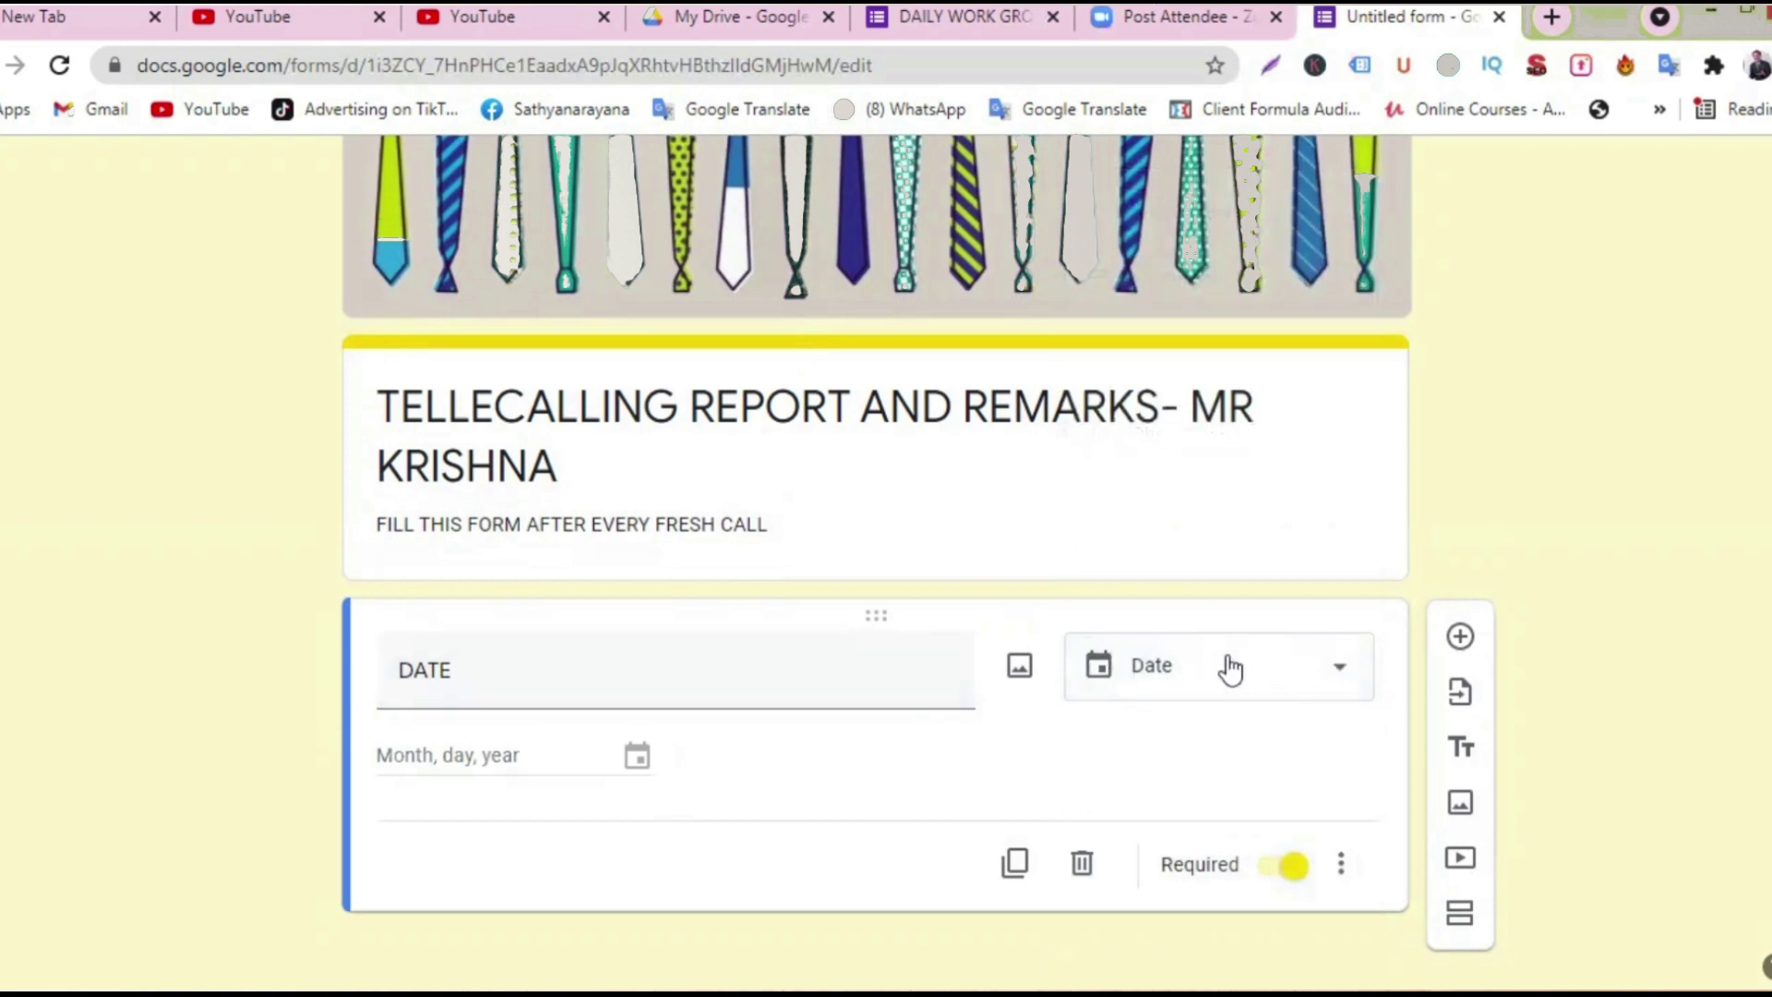
click(1343, 675)
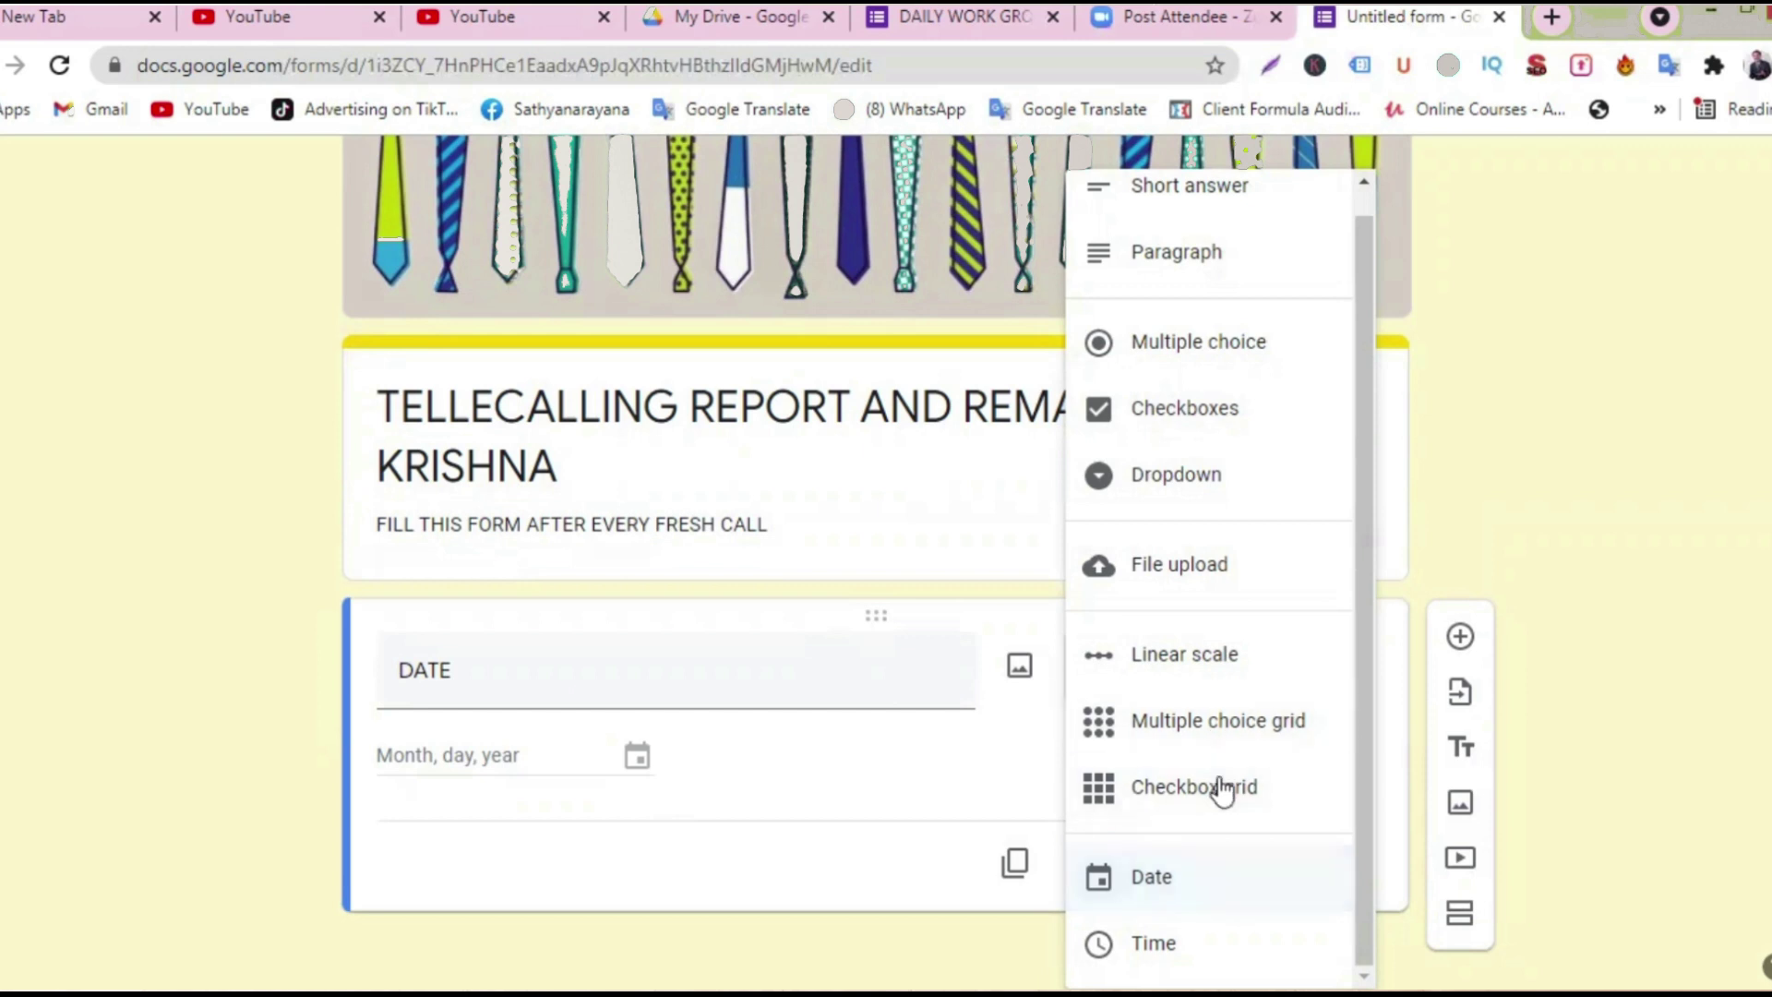
click(1147, 946)
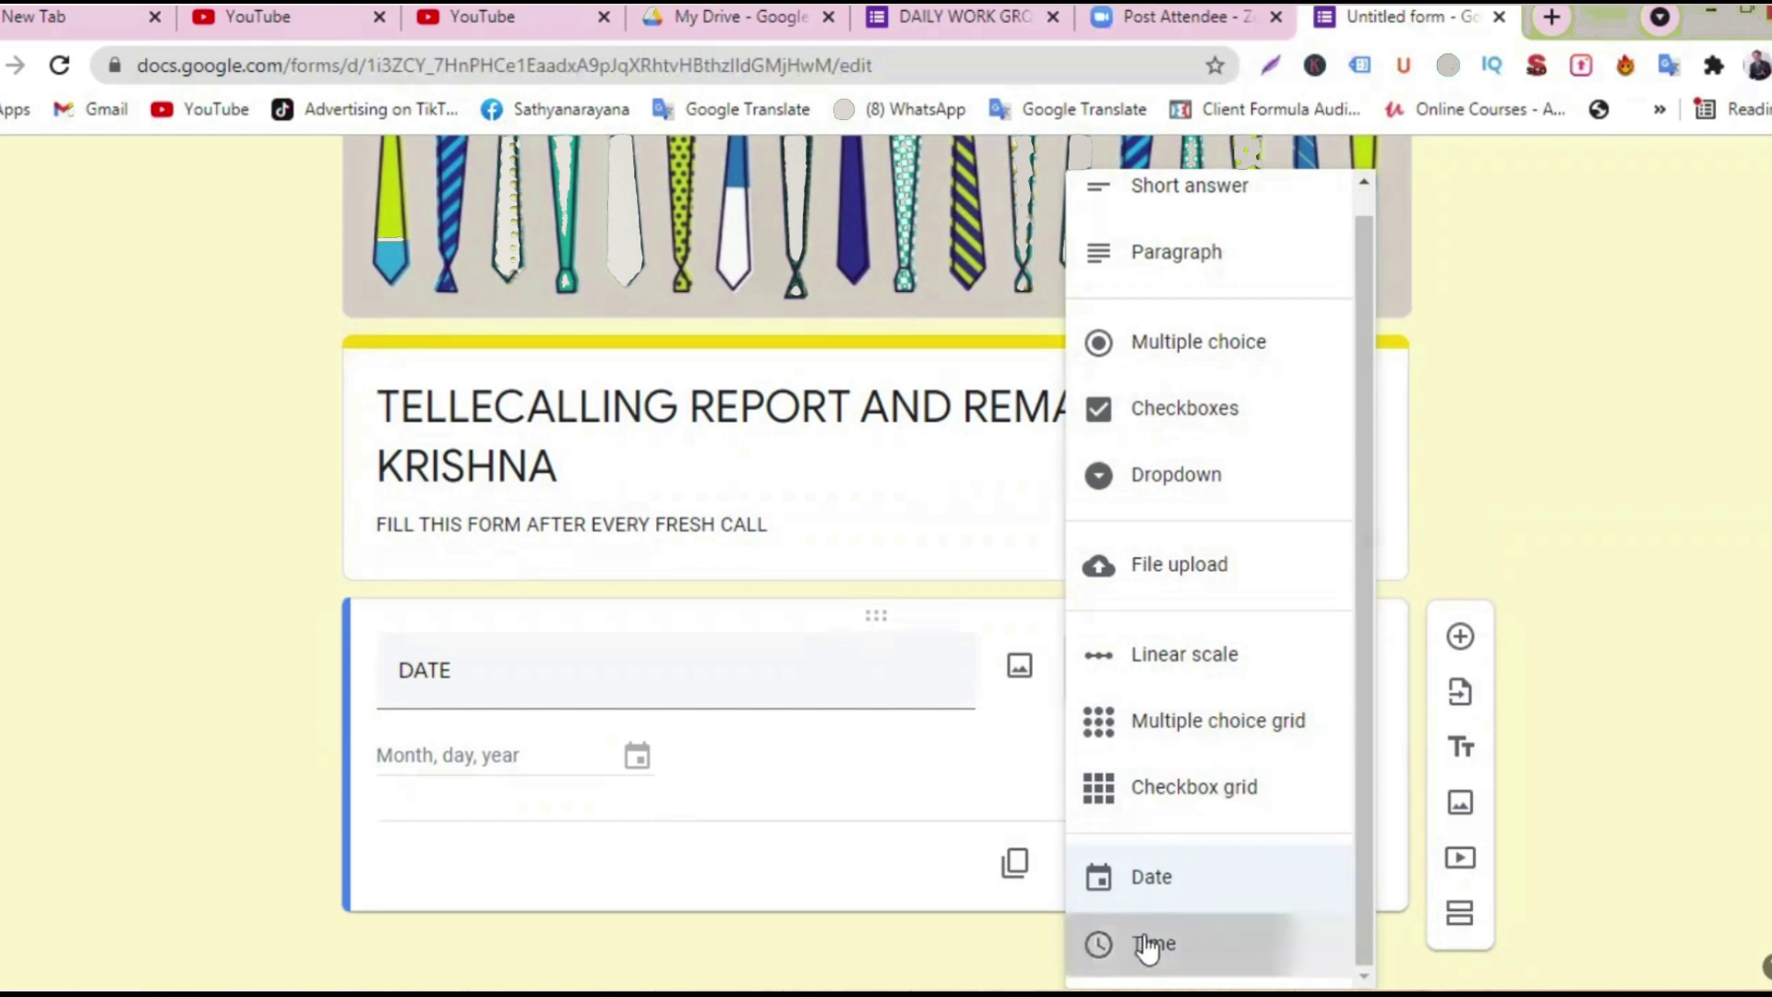
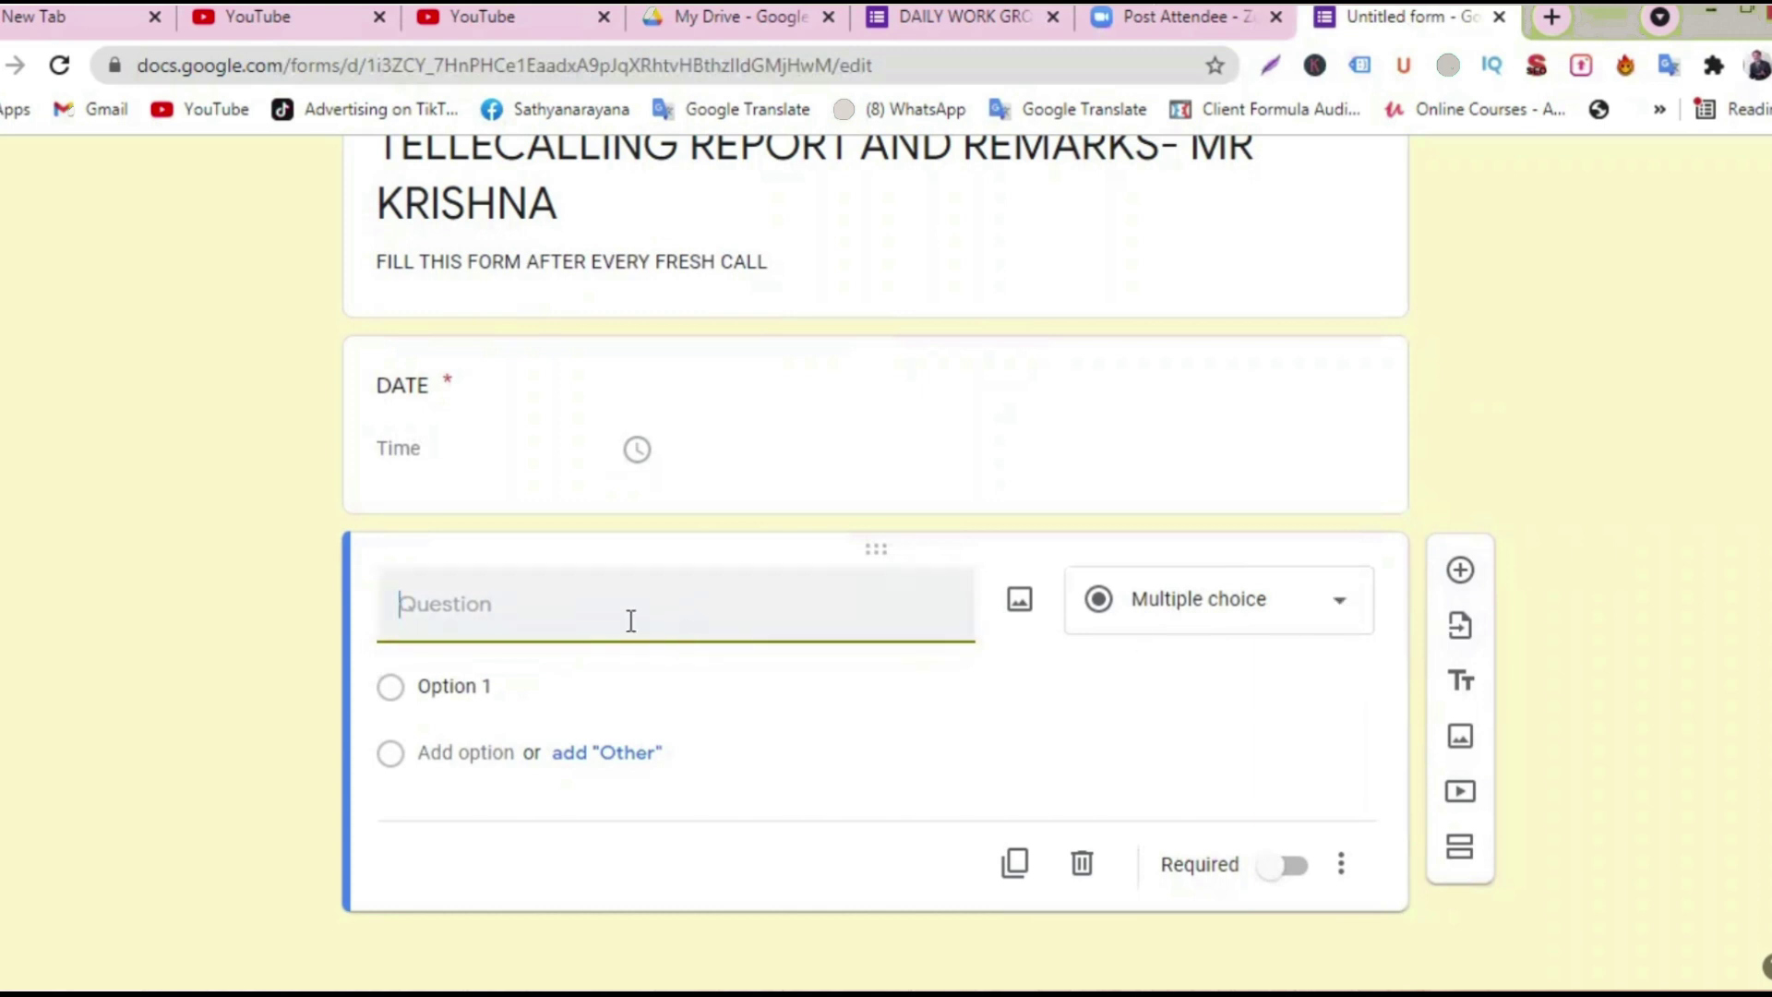
- Enter "NAME OF THE LEAD" as the new question below DATE and make it required
text(NAME )
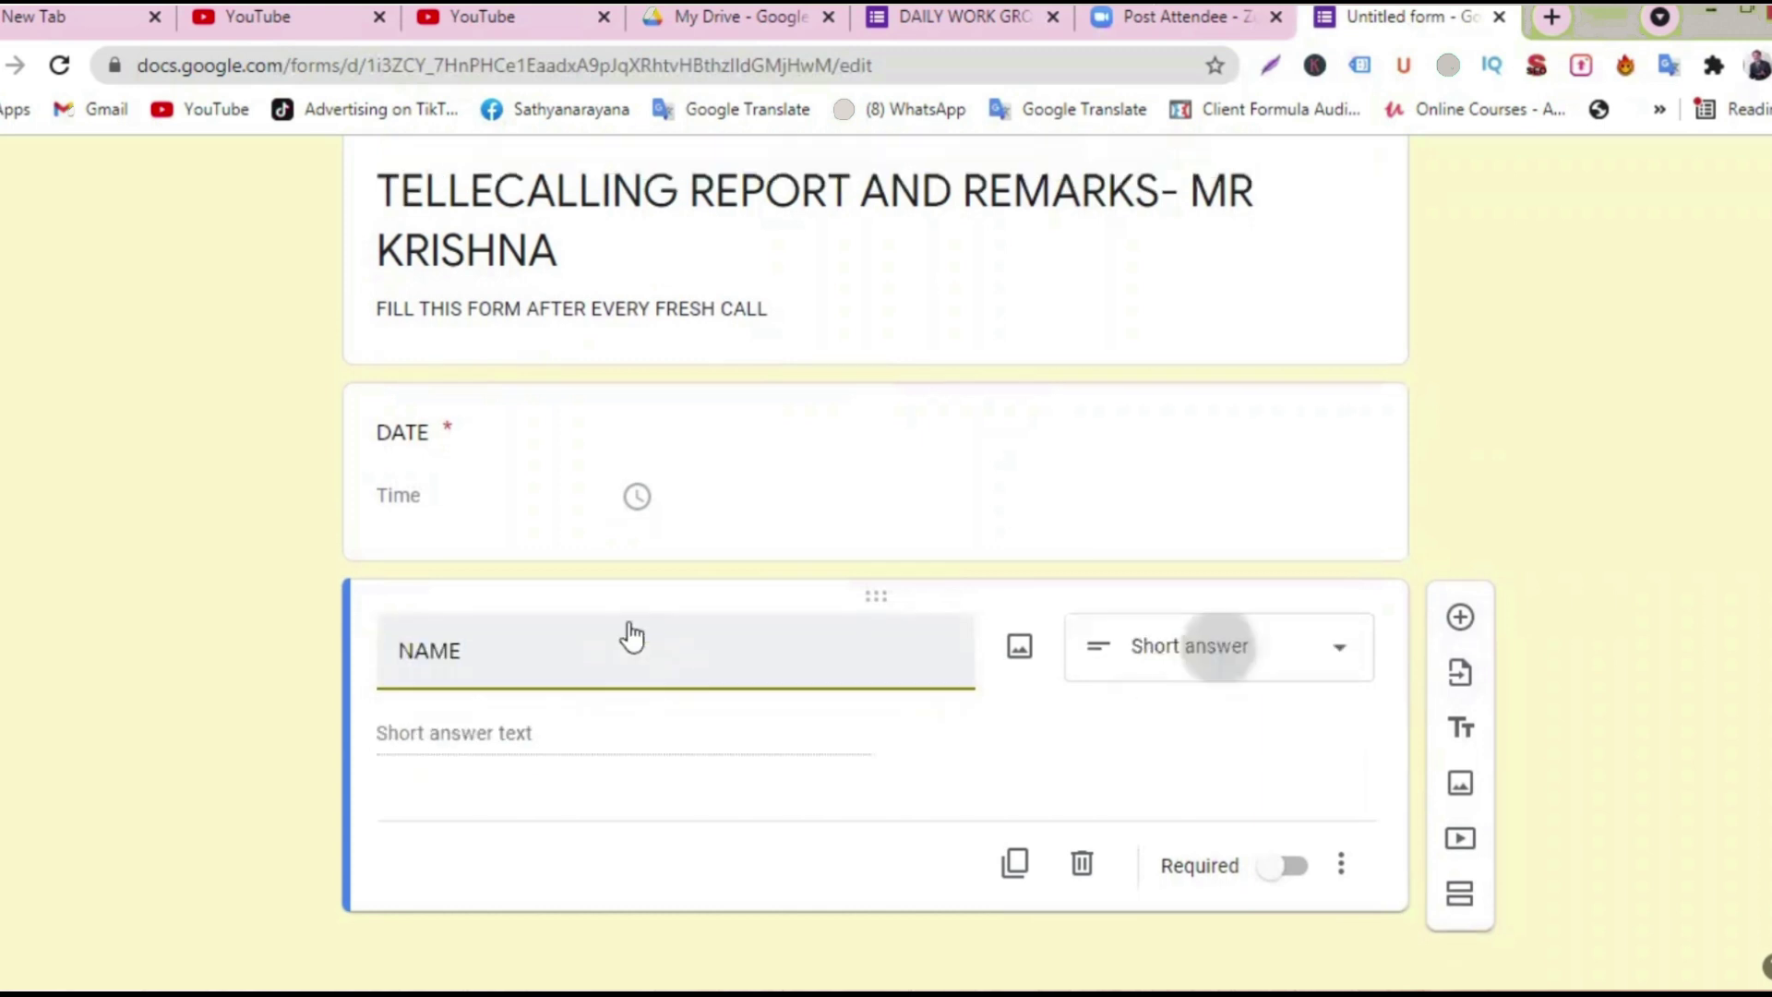
text(OF TH)
text(E CUS)
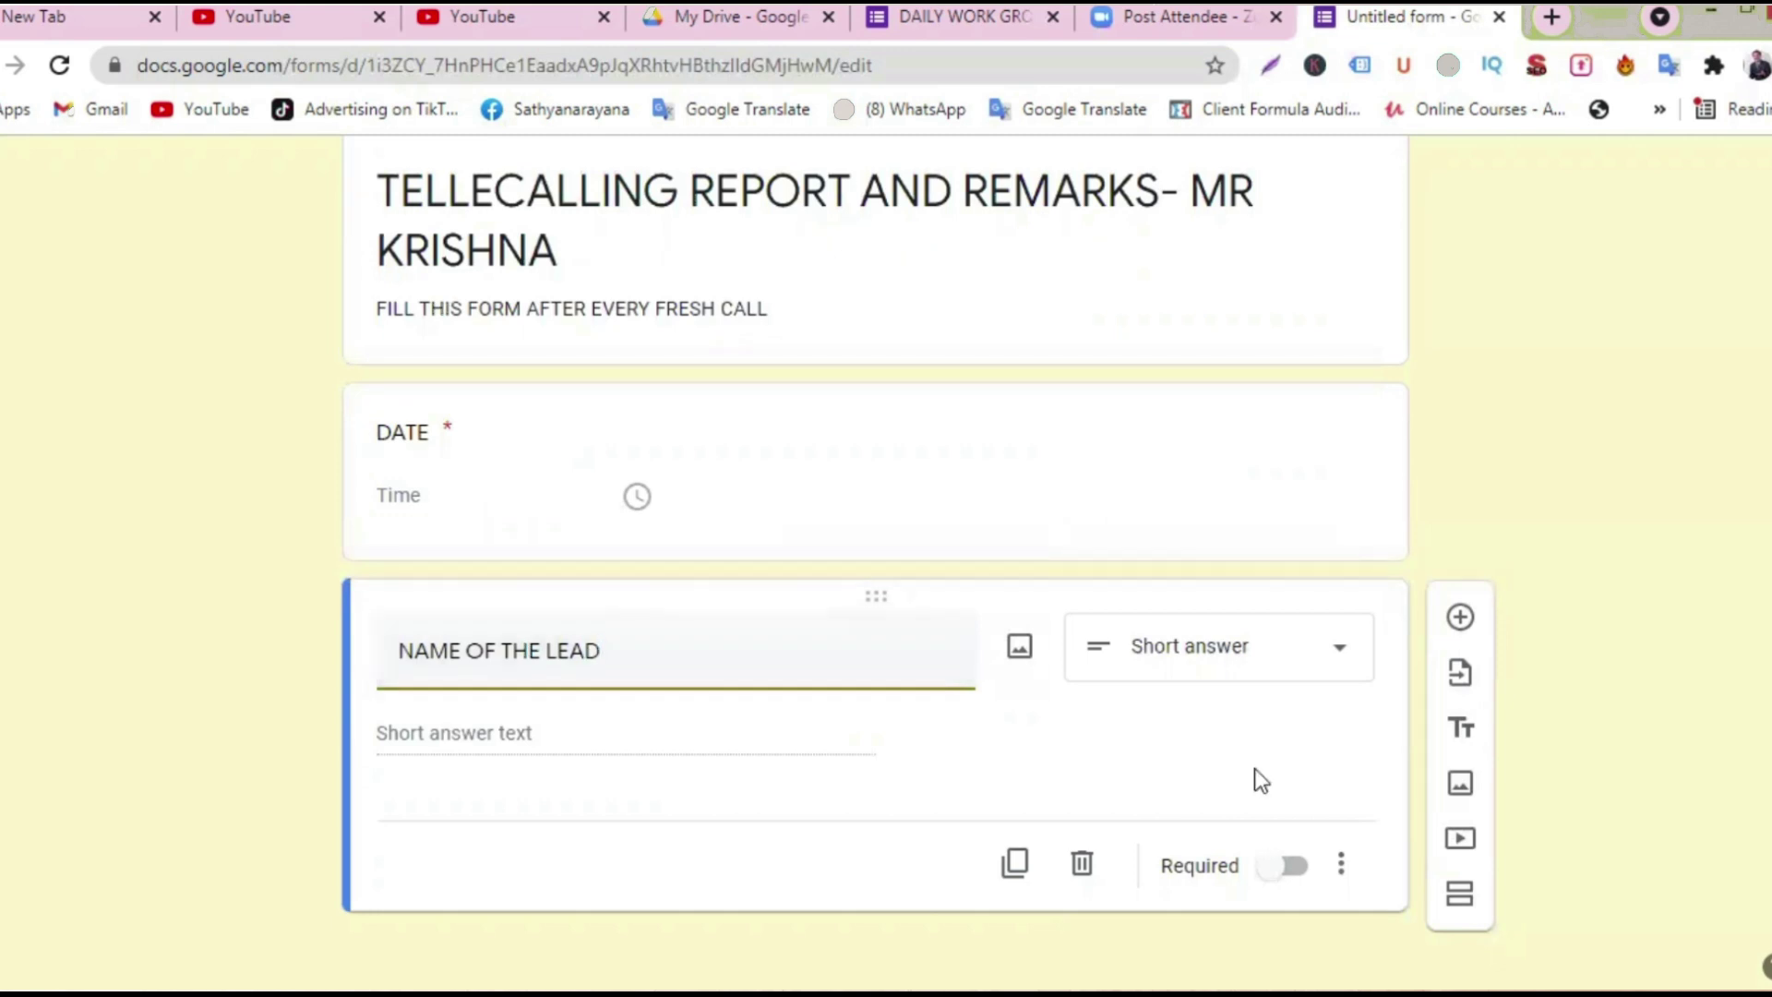
key(space)
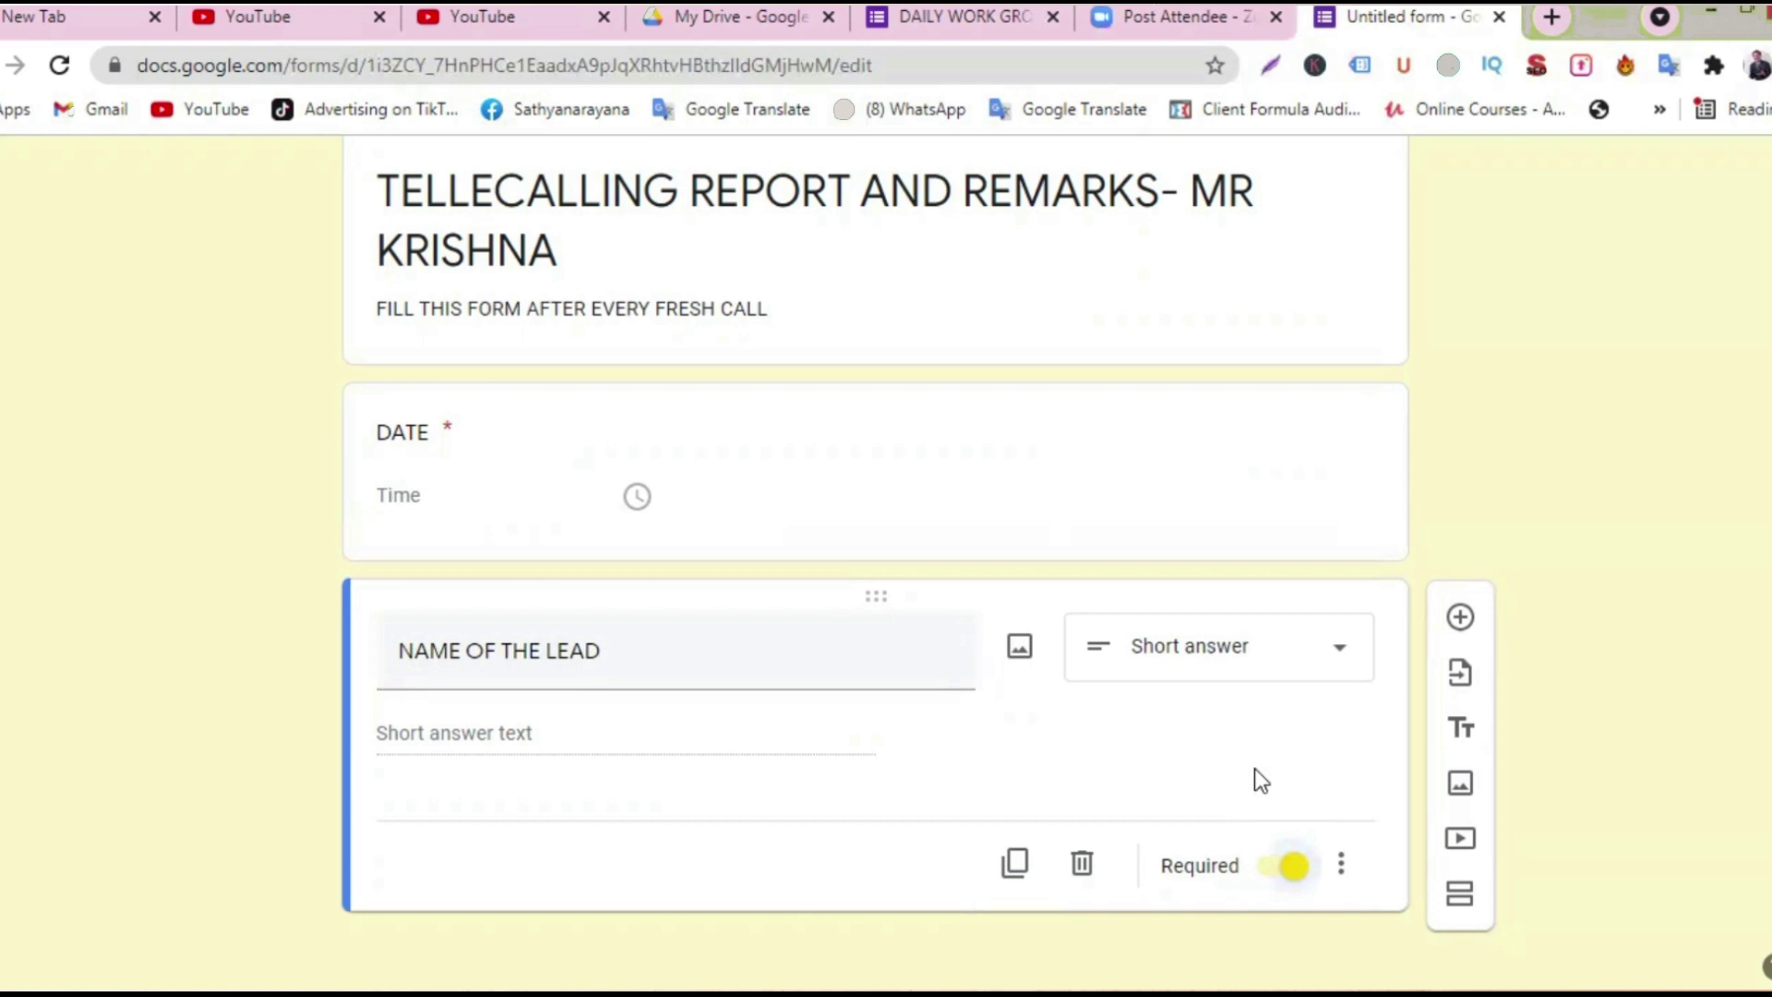
- Add a question titled "MOBILE NUMBER" and make it required
click(1462, 620)
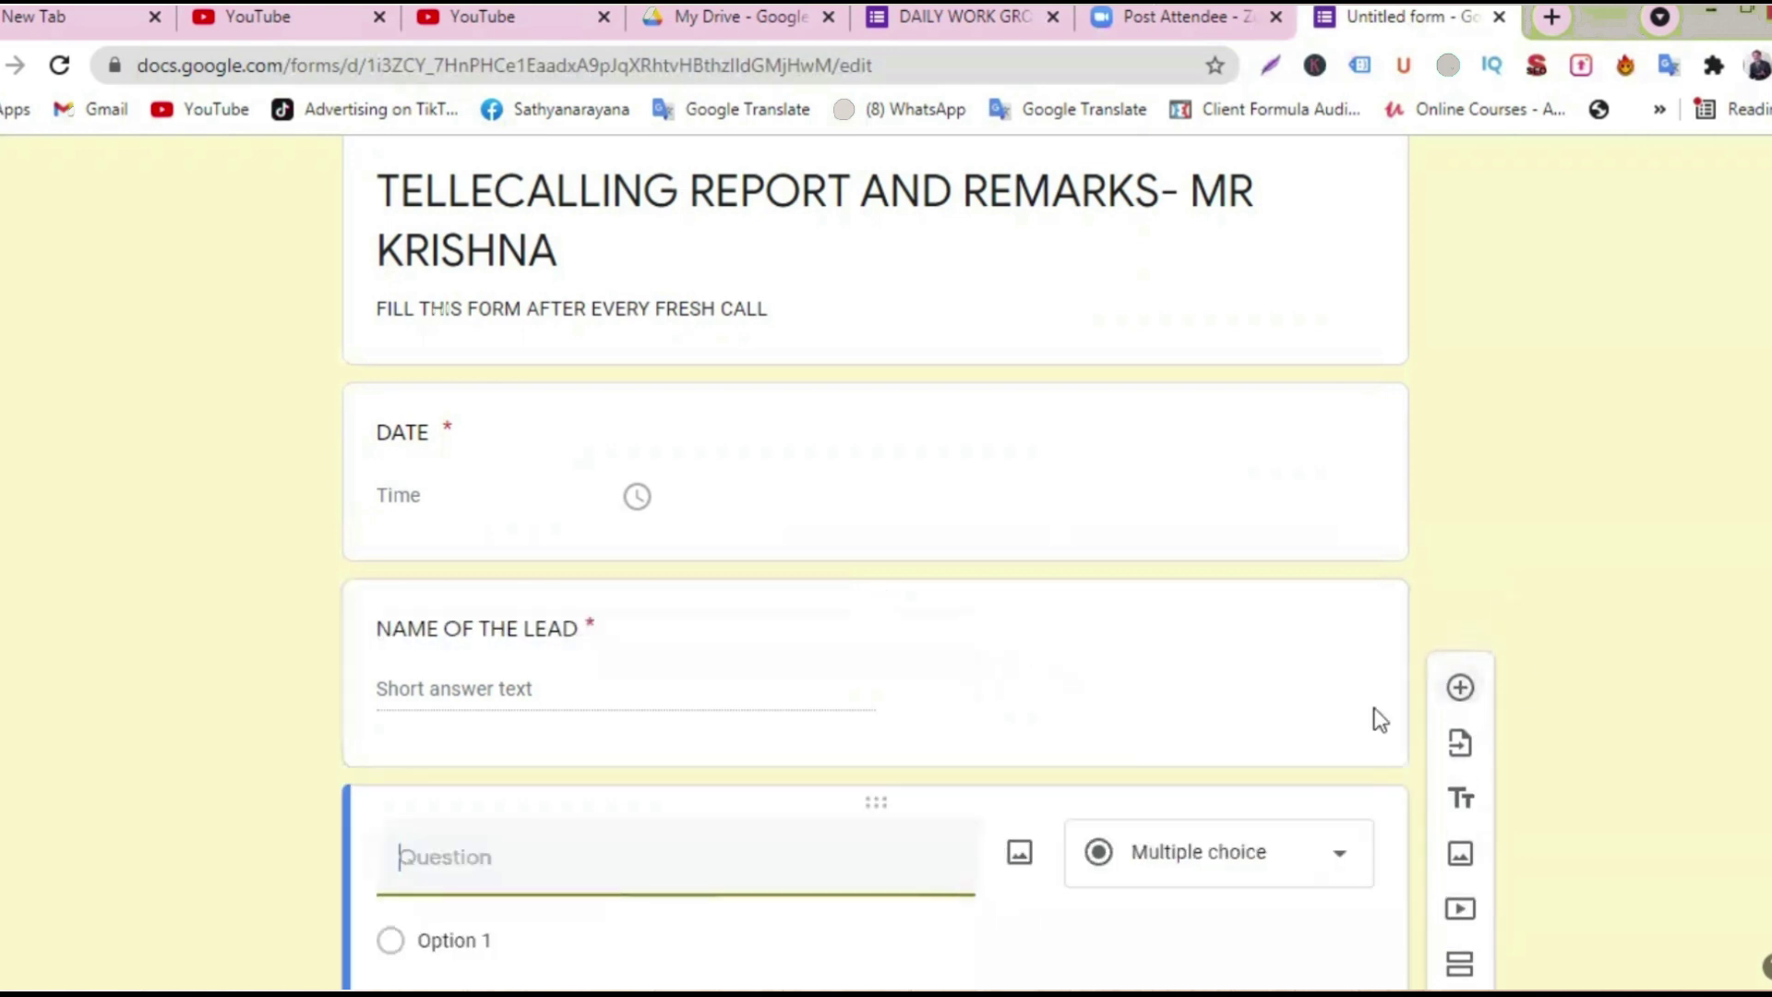
text(NUMBER)
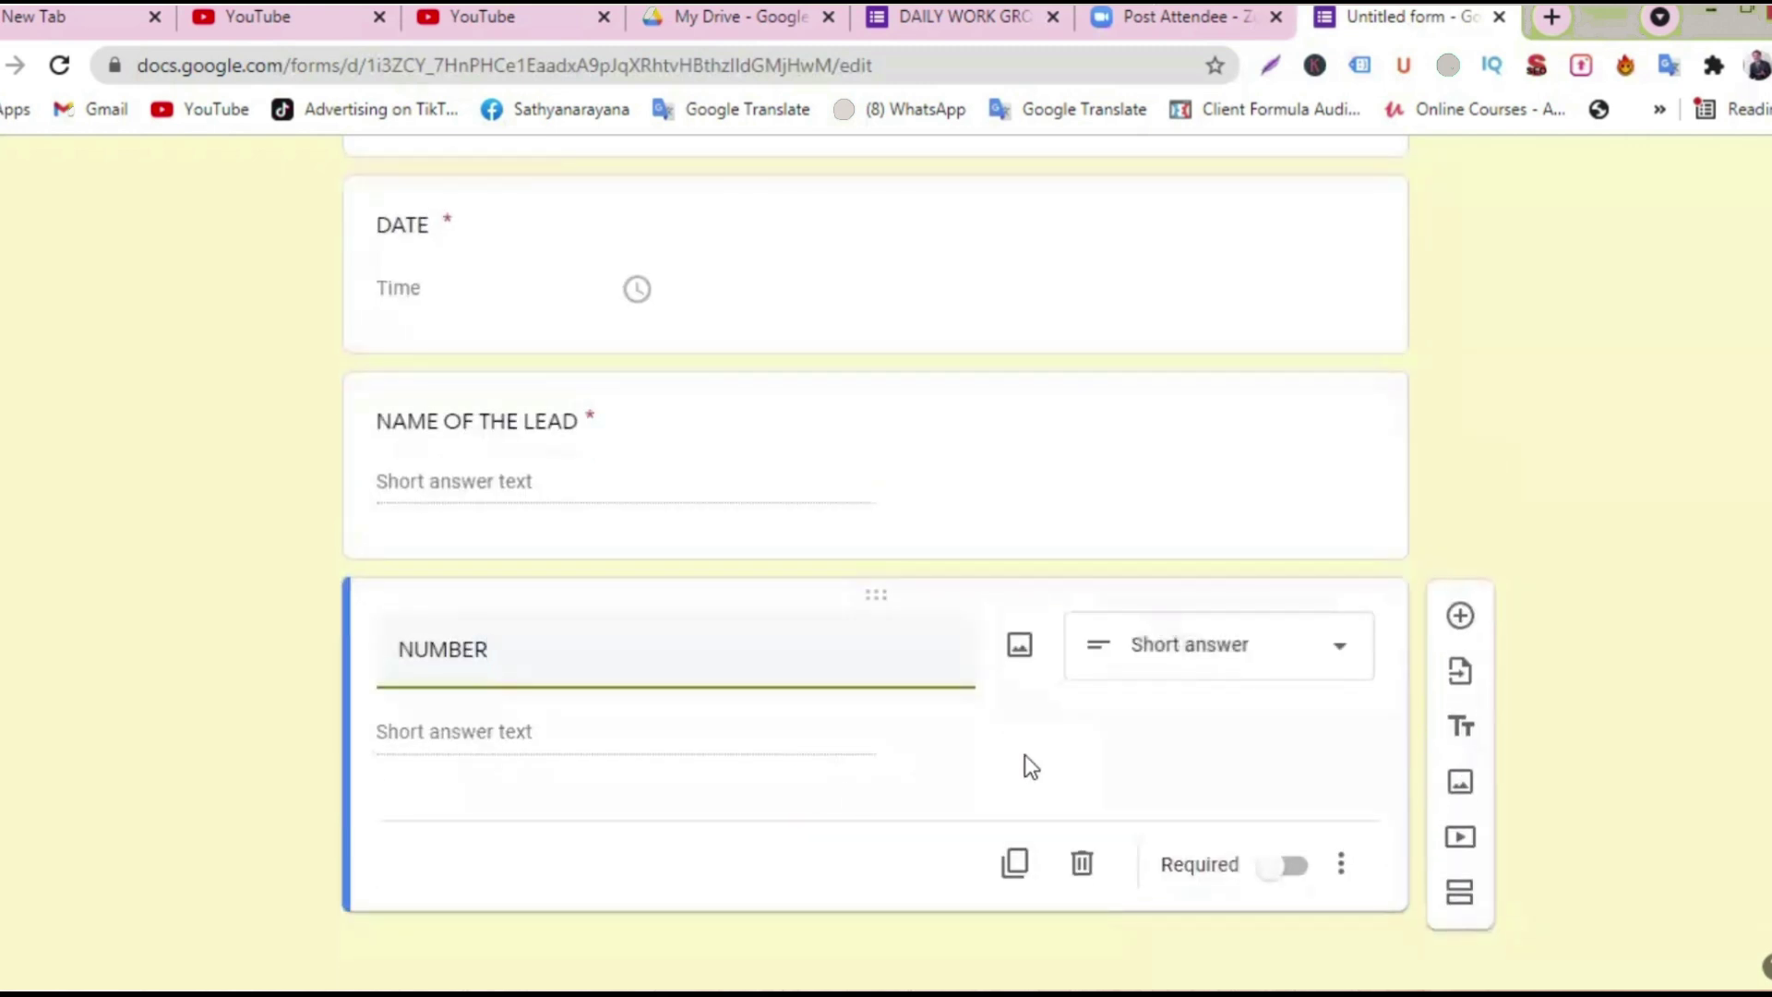
key(BackSpace)
key(BackSpace)
key(BackSpace)
key(BackSpace)
key(BackSpace)
text(MOBILE NUMBE)
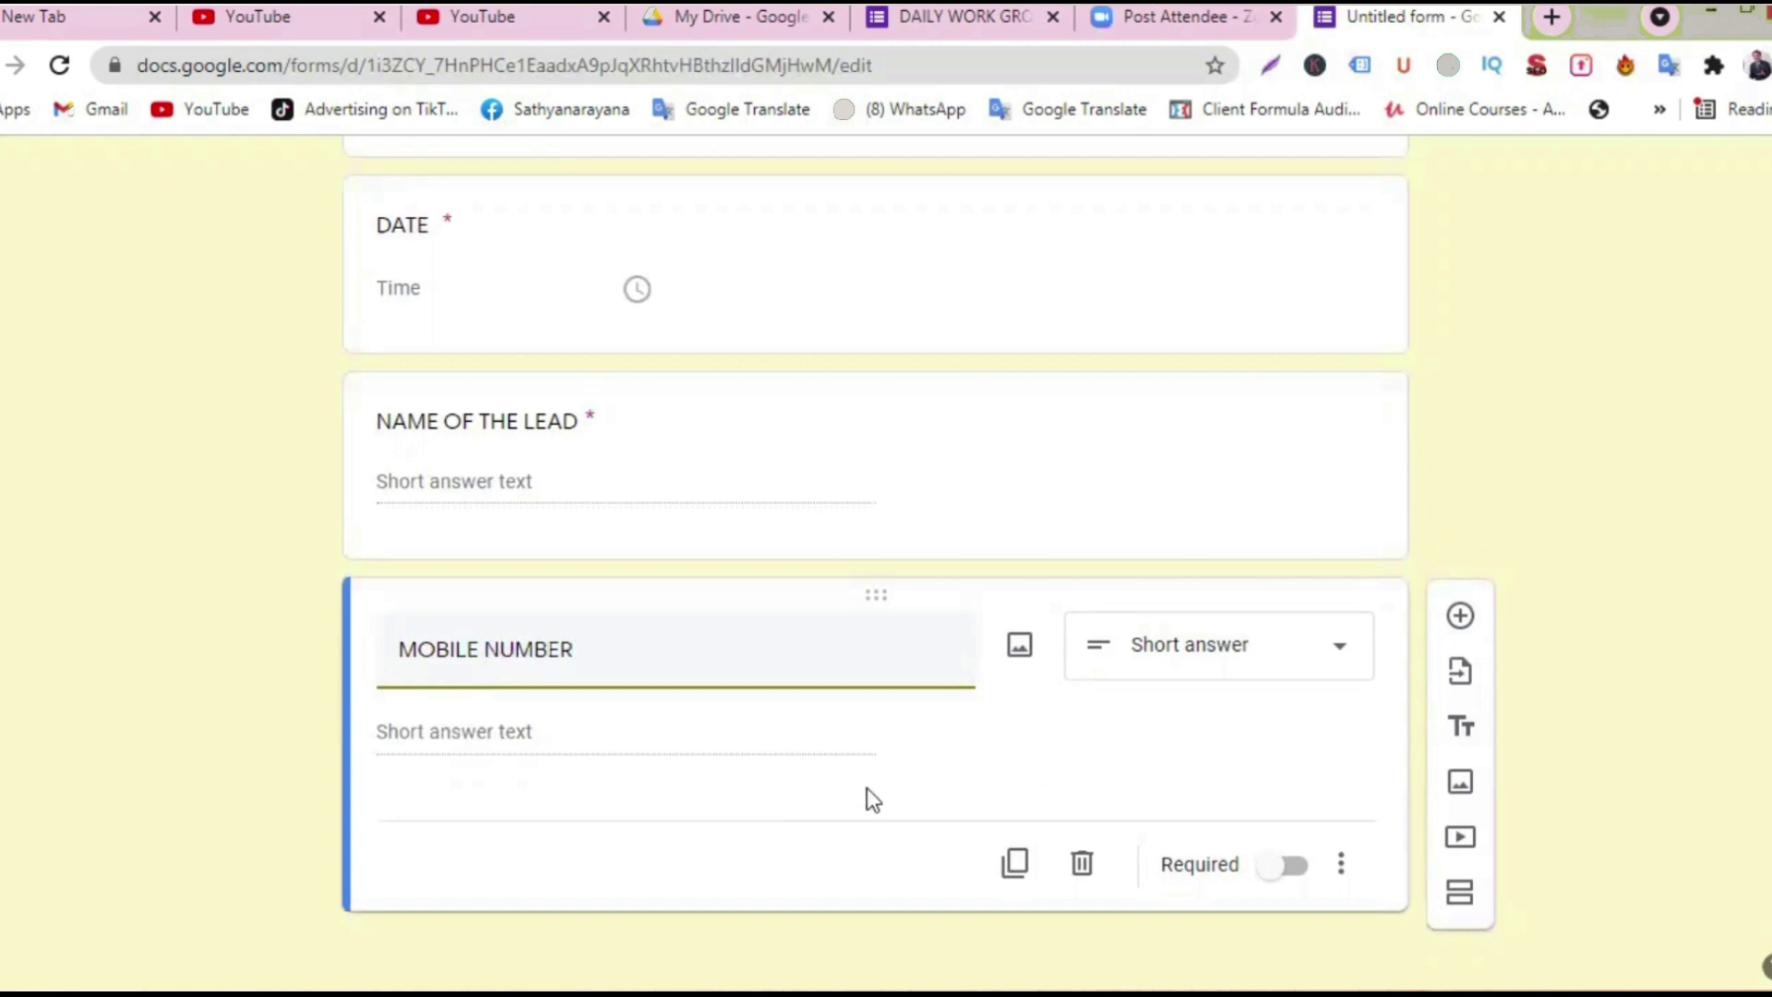
click(1285, 864)
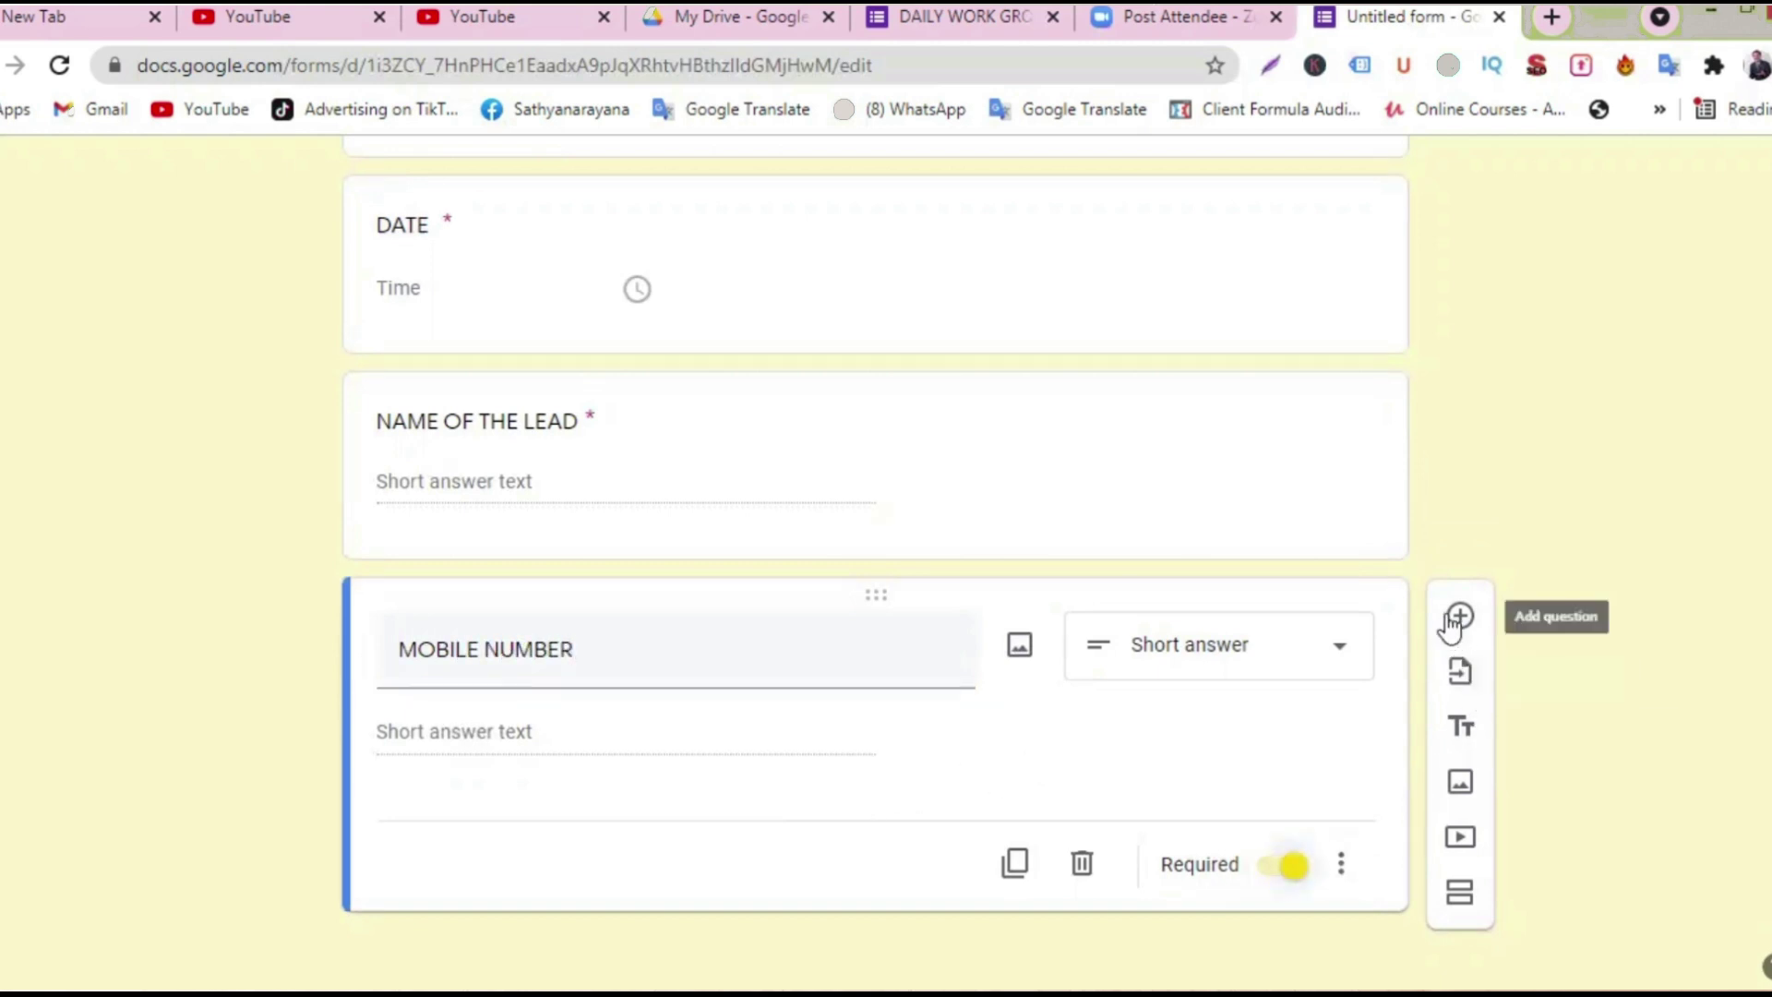
- Add a question titled "REMARKS" and set its answer type to Dropdown
click(1459, 618)
text(REMARKE)
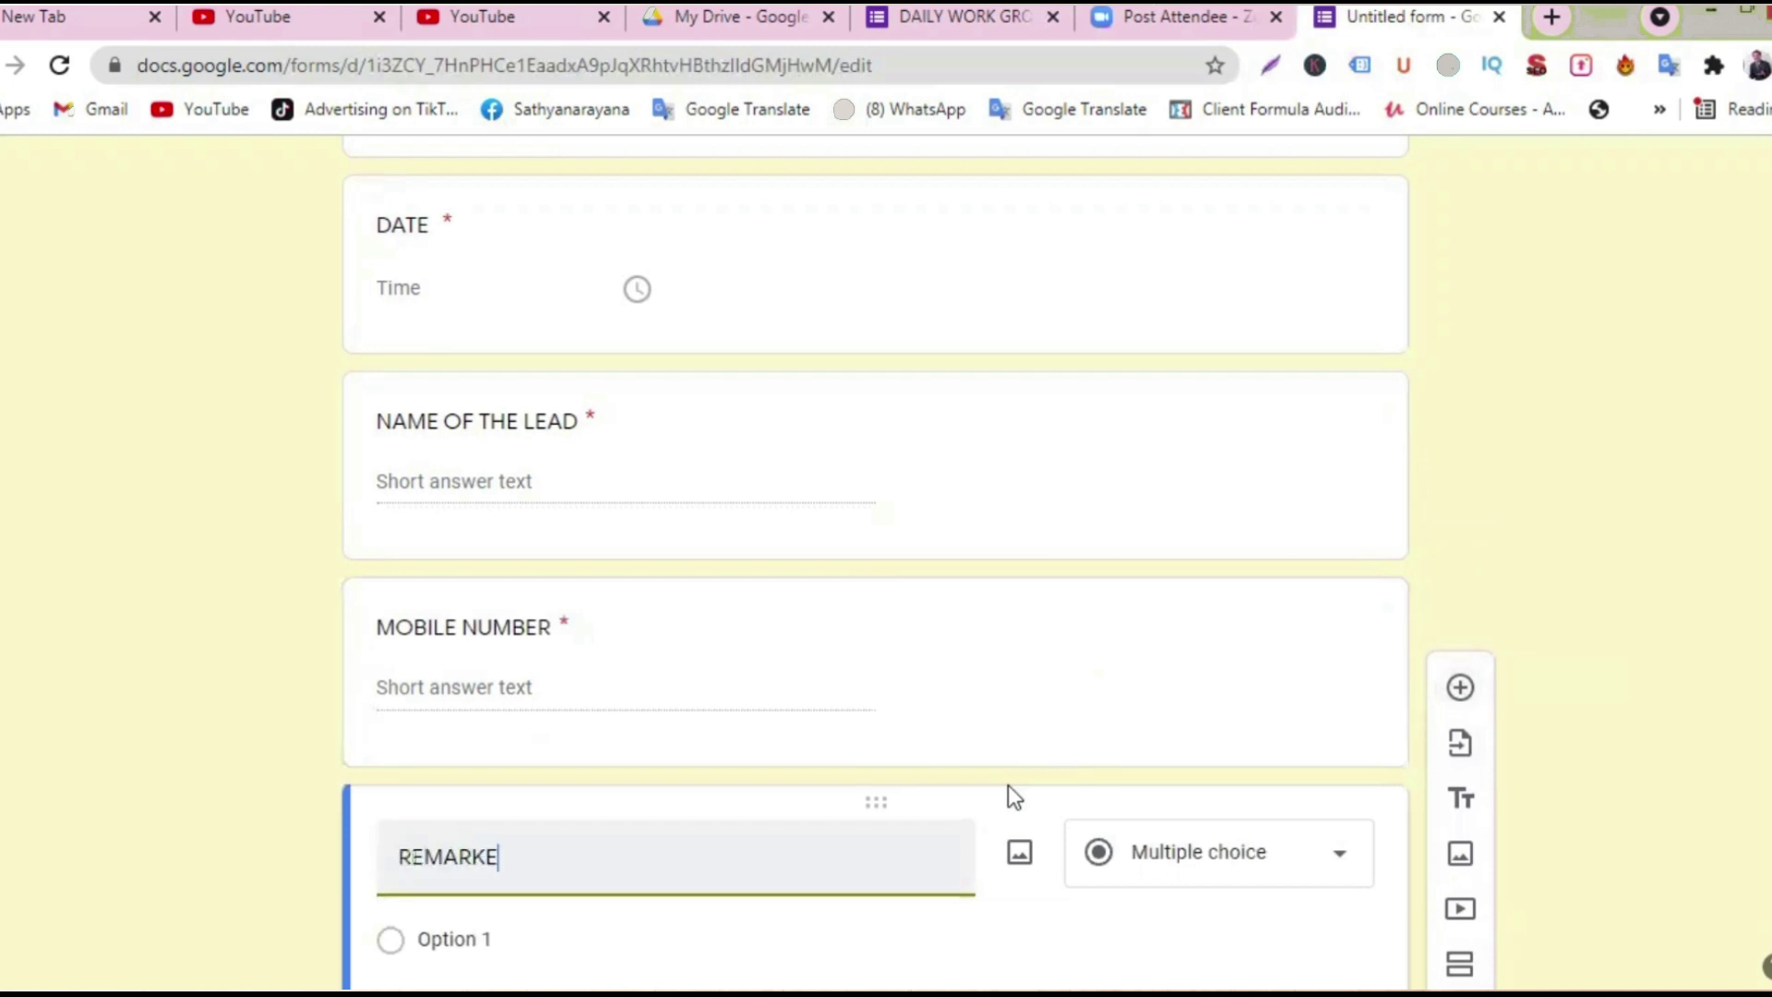
text(S)
key(BackSpace)
key(BackSpace)
text(S)
click(1339, 648)
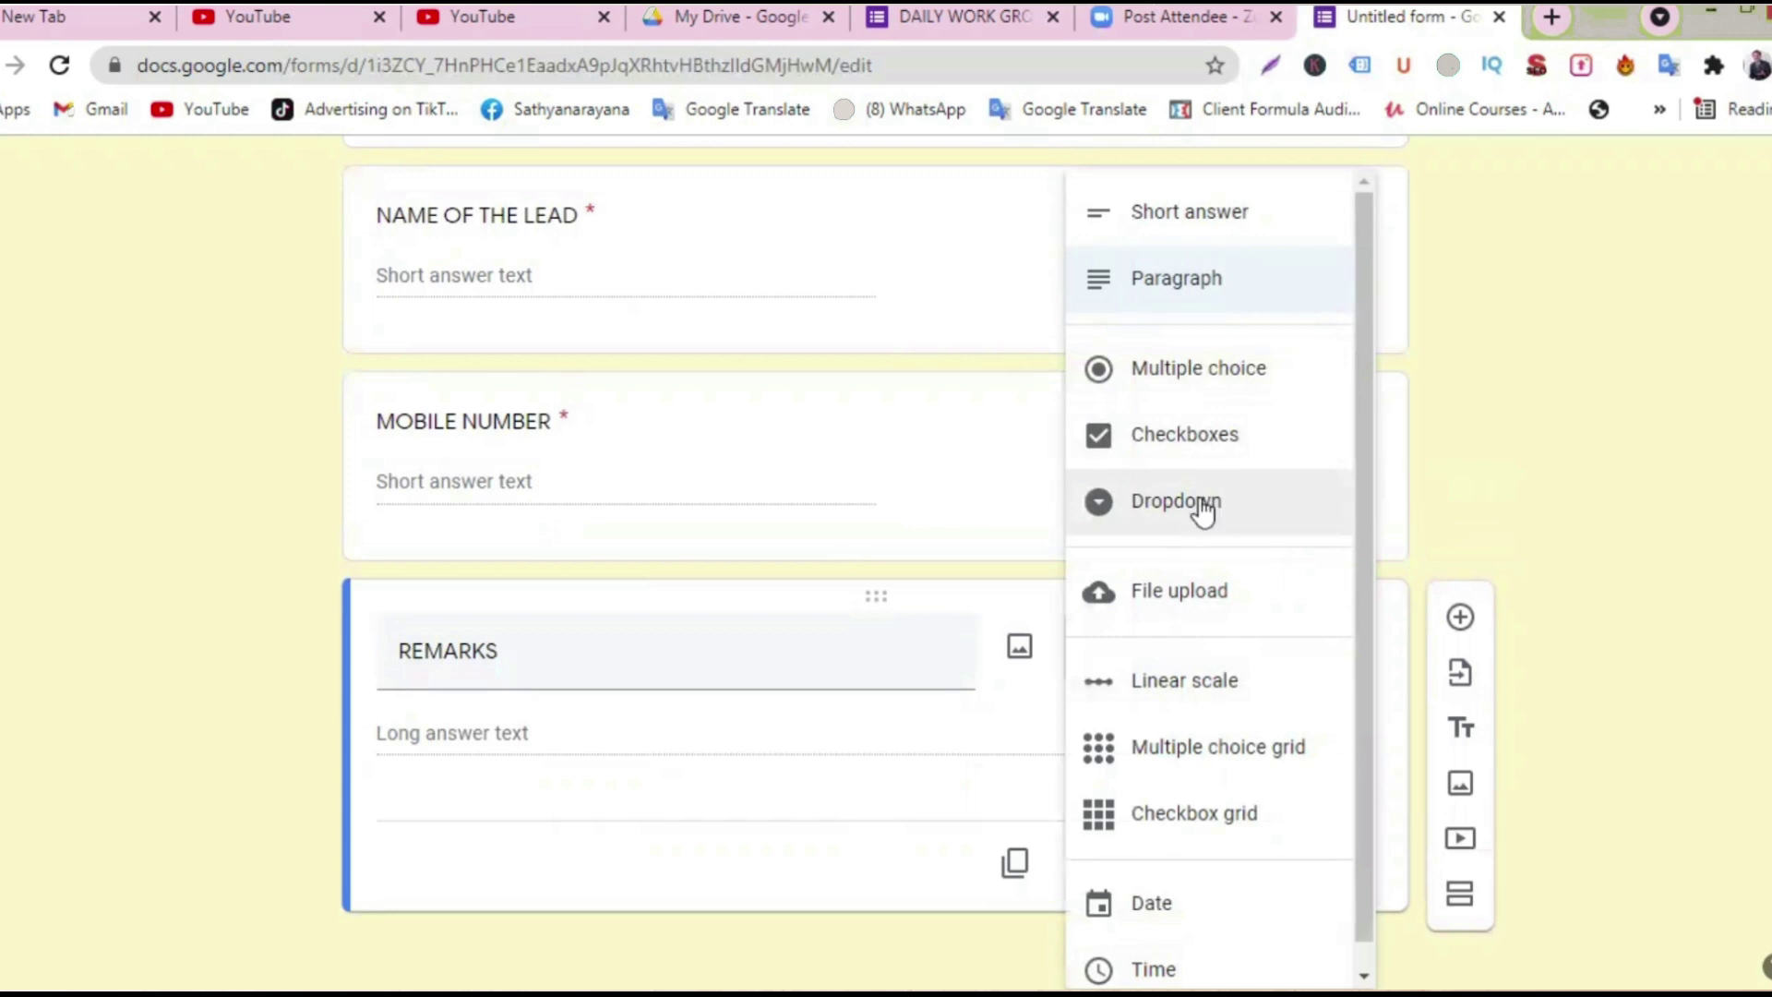
click(1203, 510)
- Enter "INTERSTED" and "NOT INT" as the first two options of the REMARKS question
click(540, 720)
key(BackSpace)
text(INTER)
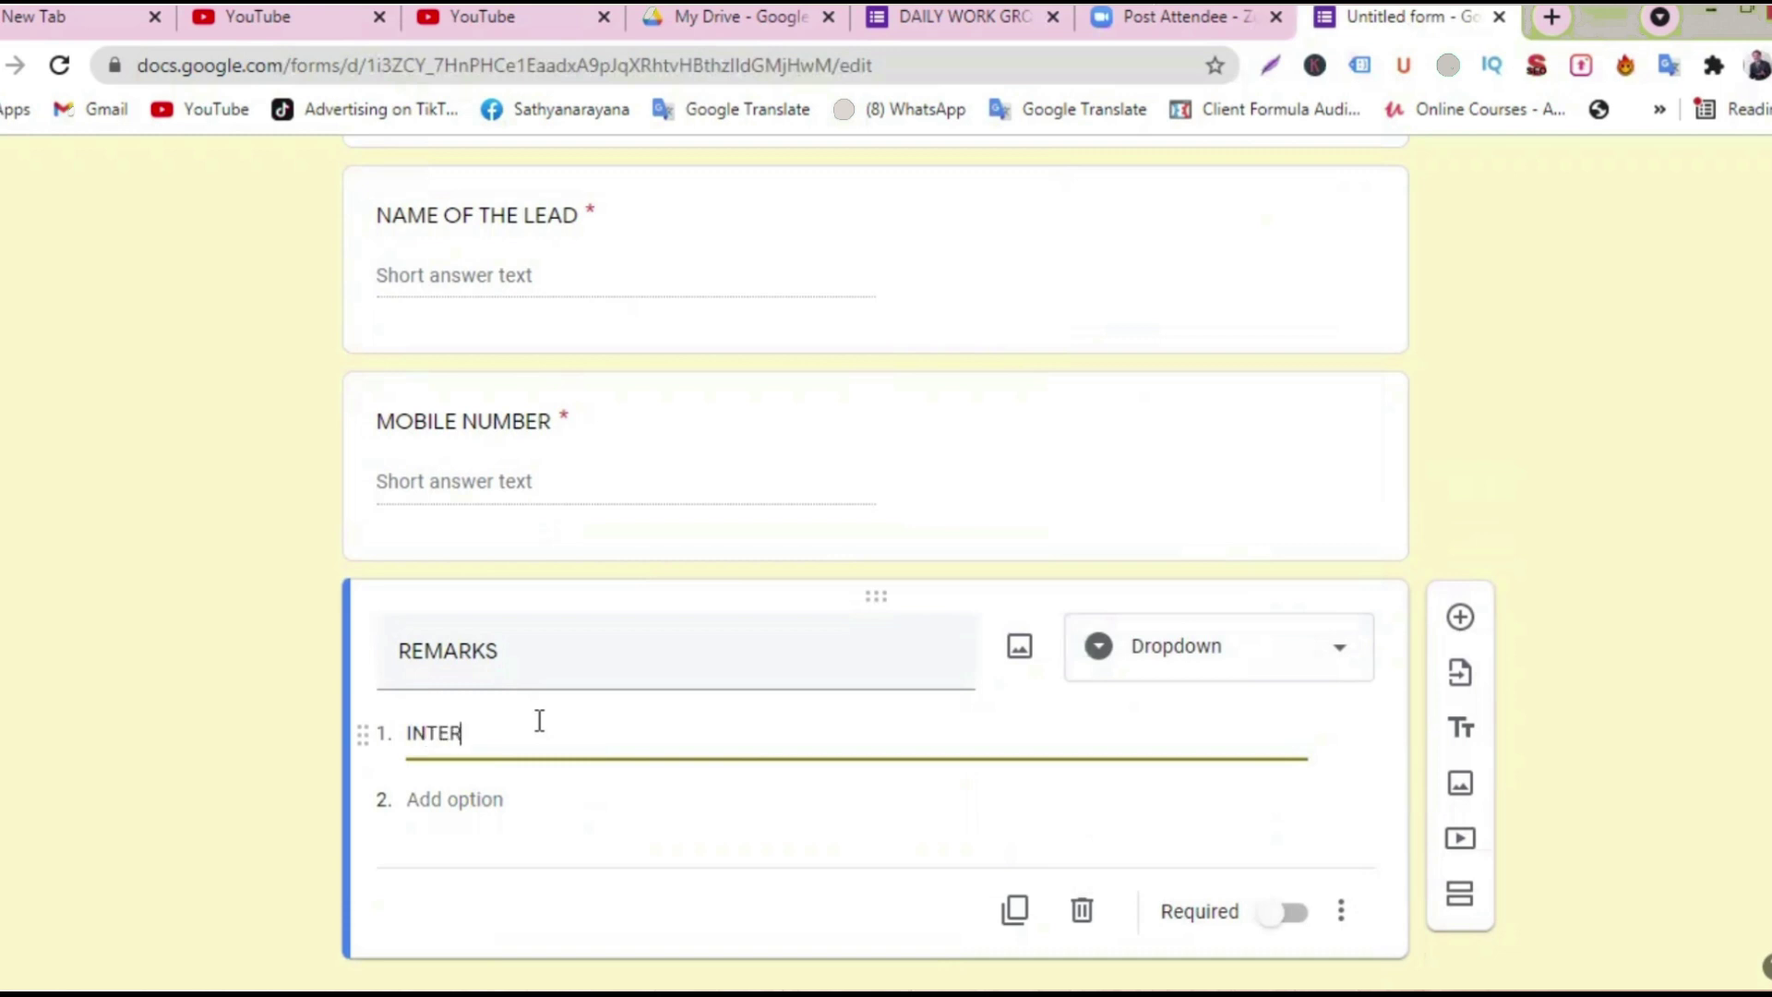
text(SETD)
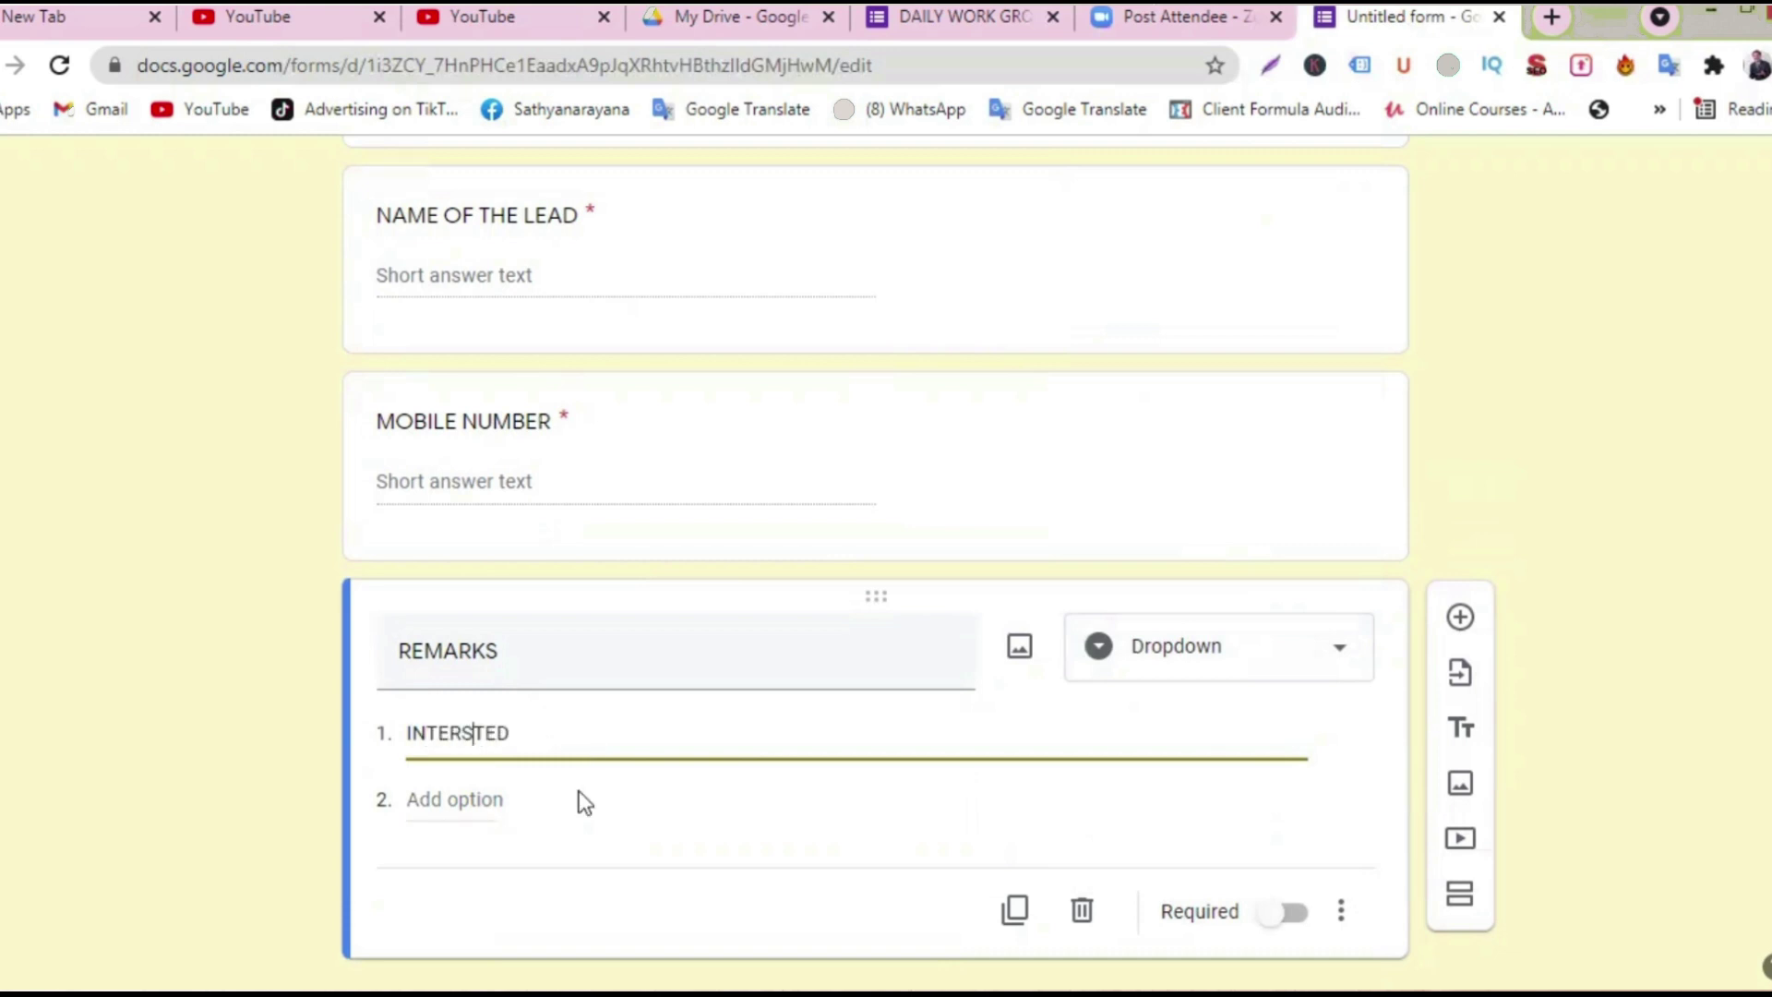
click(578, 799)
key(BackSpace)
text(NOT)
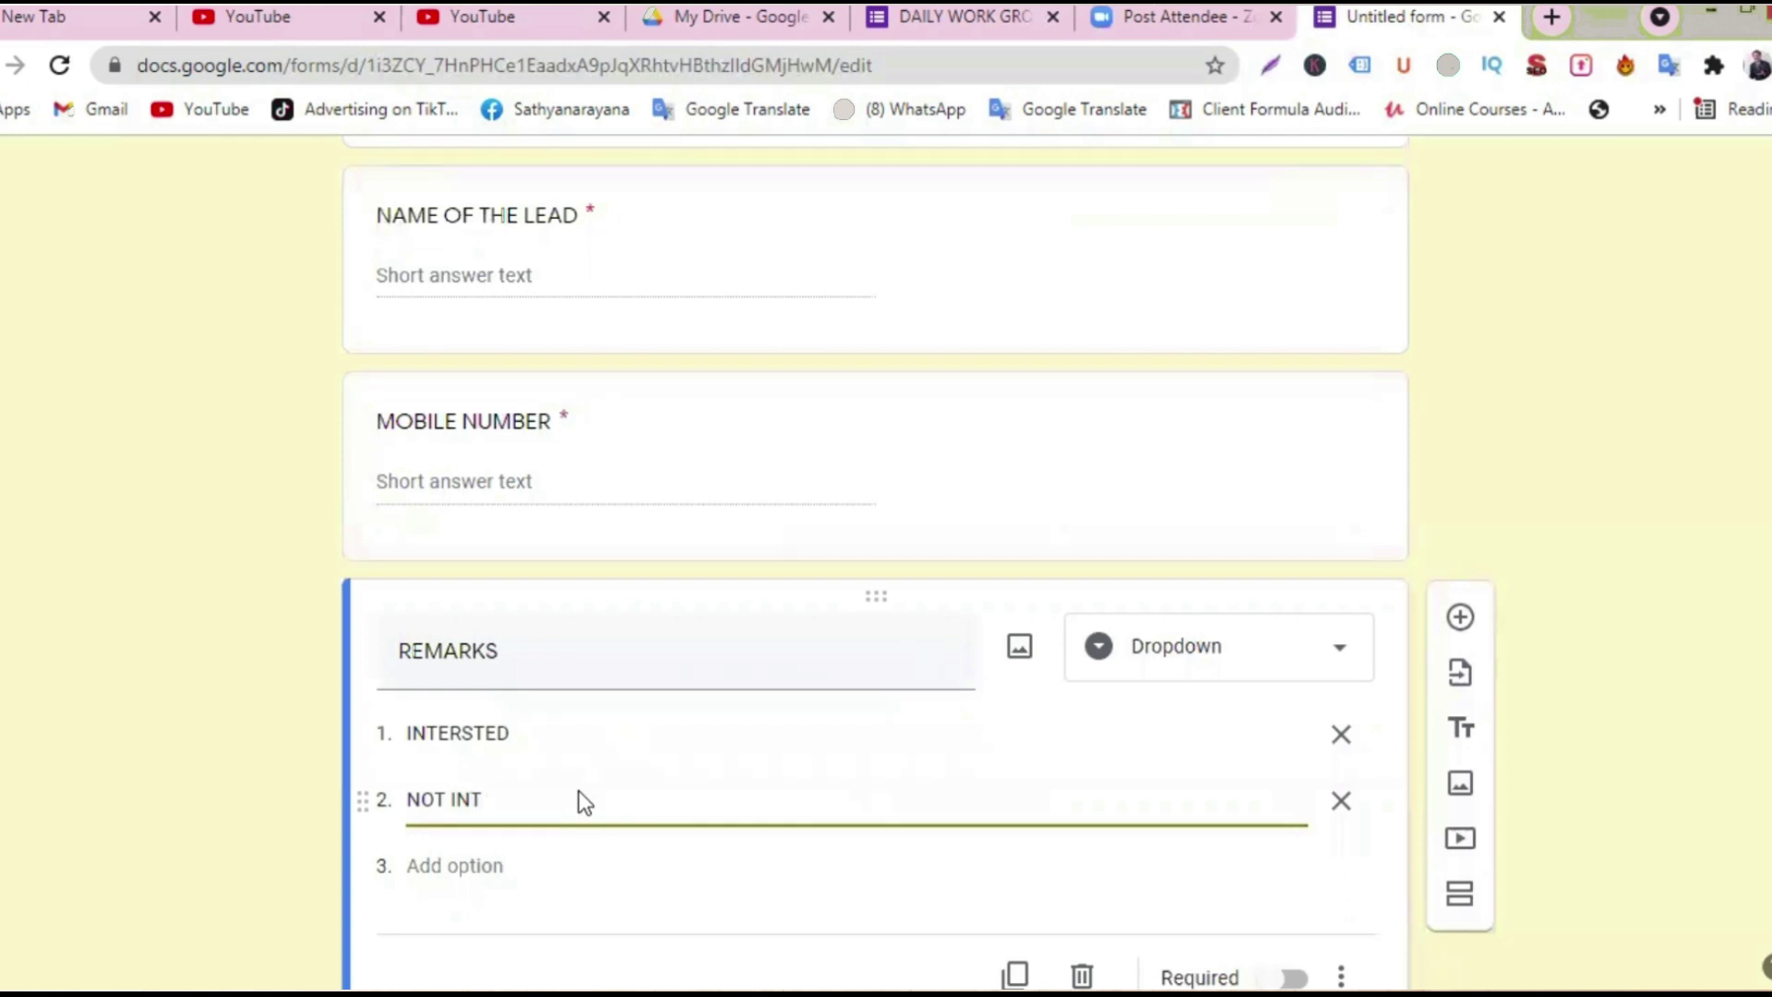
text( INT)
- Add "CALL NEXT TIME" and "BUSY NOW" as the third and fourth options of the REMARKS question
scroll(585, 801, down, 1)
click(499, 752)
key(BackSpace)
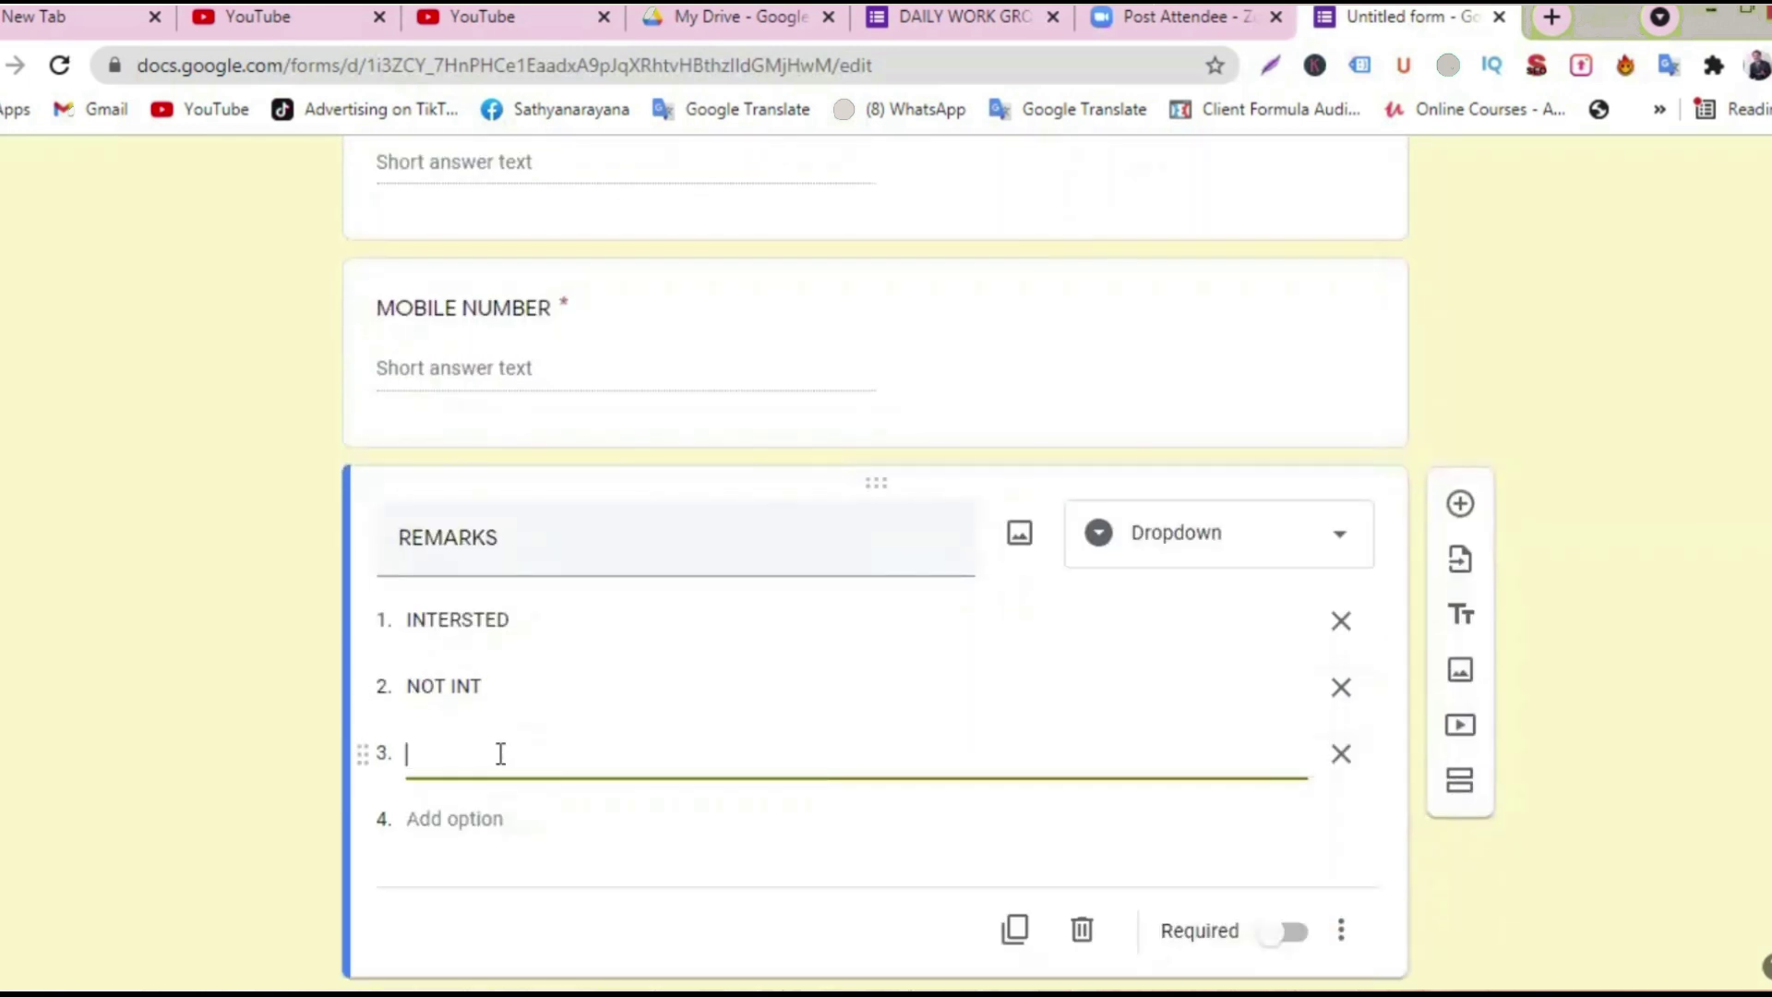
text(CALL NEXT TIME)
scroll(480, 757, down, 1)
click(476, 757)
text(BUSINE)
key(BackSpace)
key(BackSpace)
text(YS)
text(Y NOW)
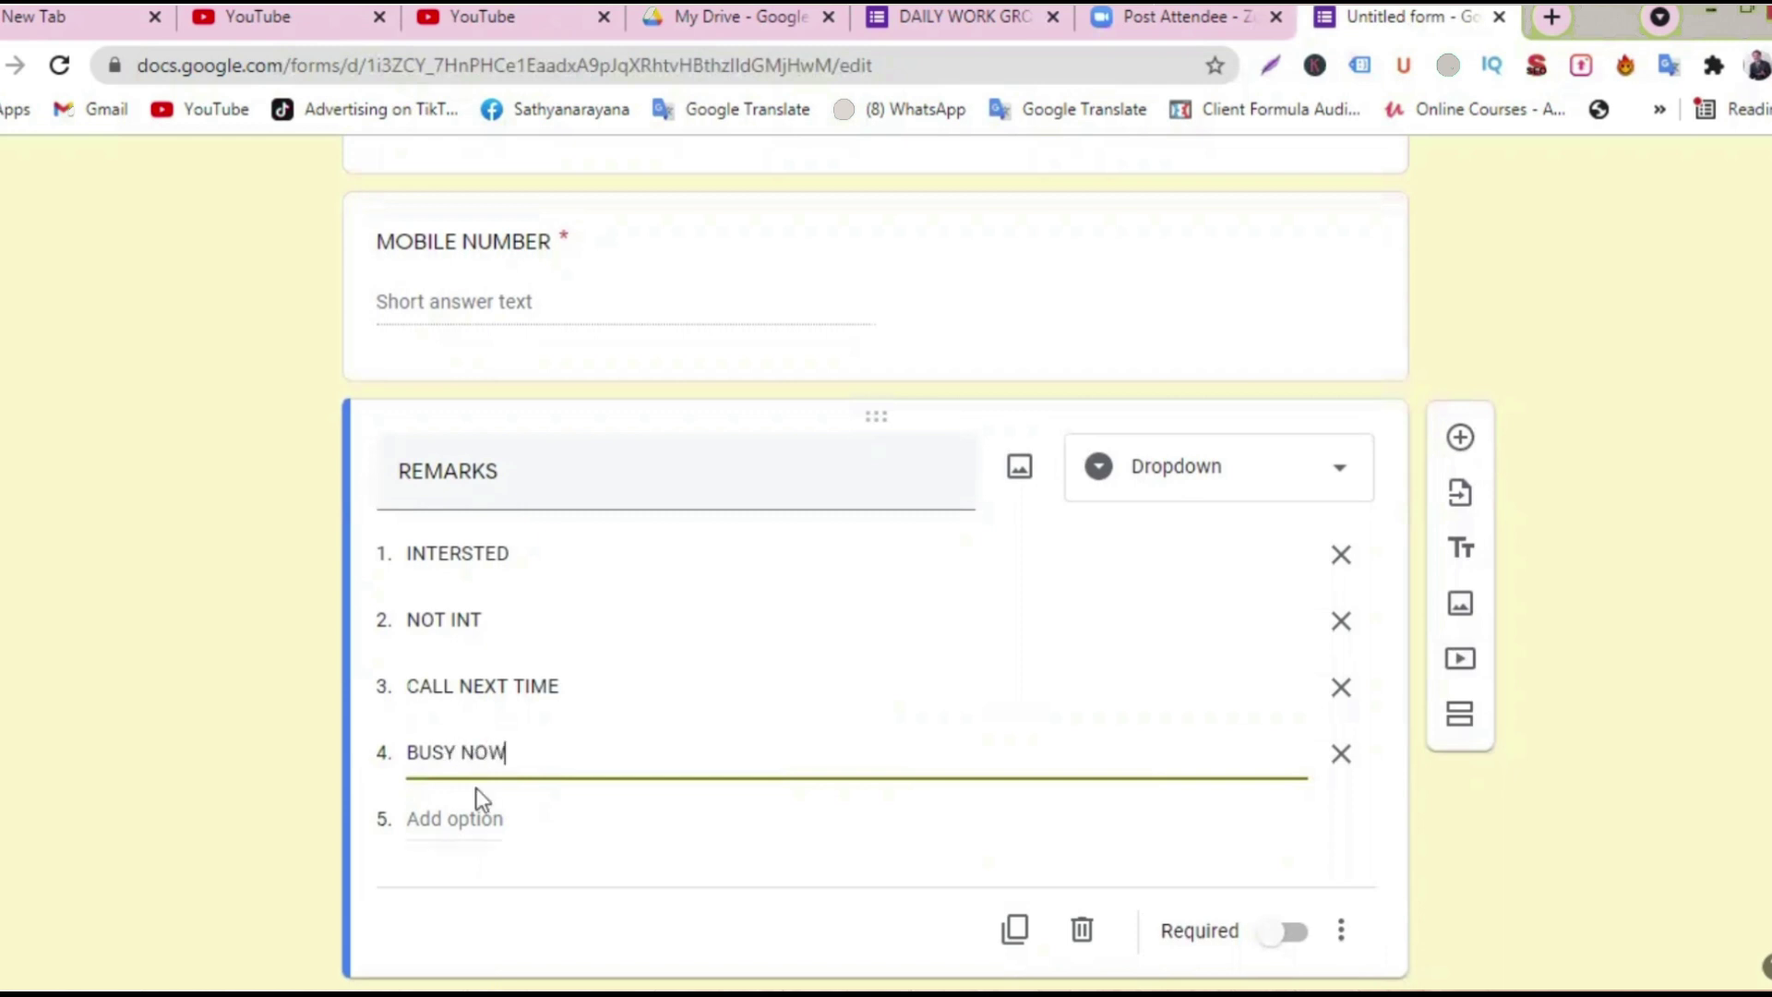
- Add "I WANT IN DIFFERENT TIME TRAINING" as the fifth option of the REMARKS question
click(480, 799)
text(WHATS)
key(BackSpace)
key(BackSpace)
key(BackSpace)
key(BackSpace)
key(BackSpace)
key(BackSpace)
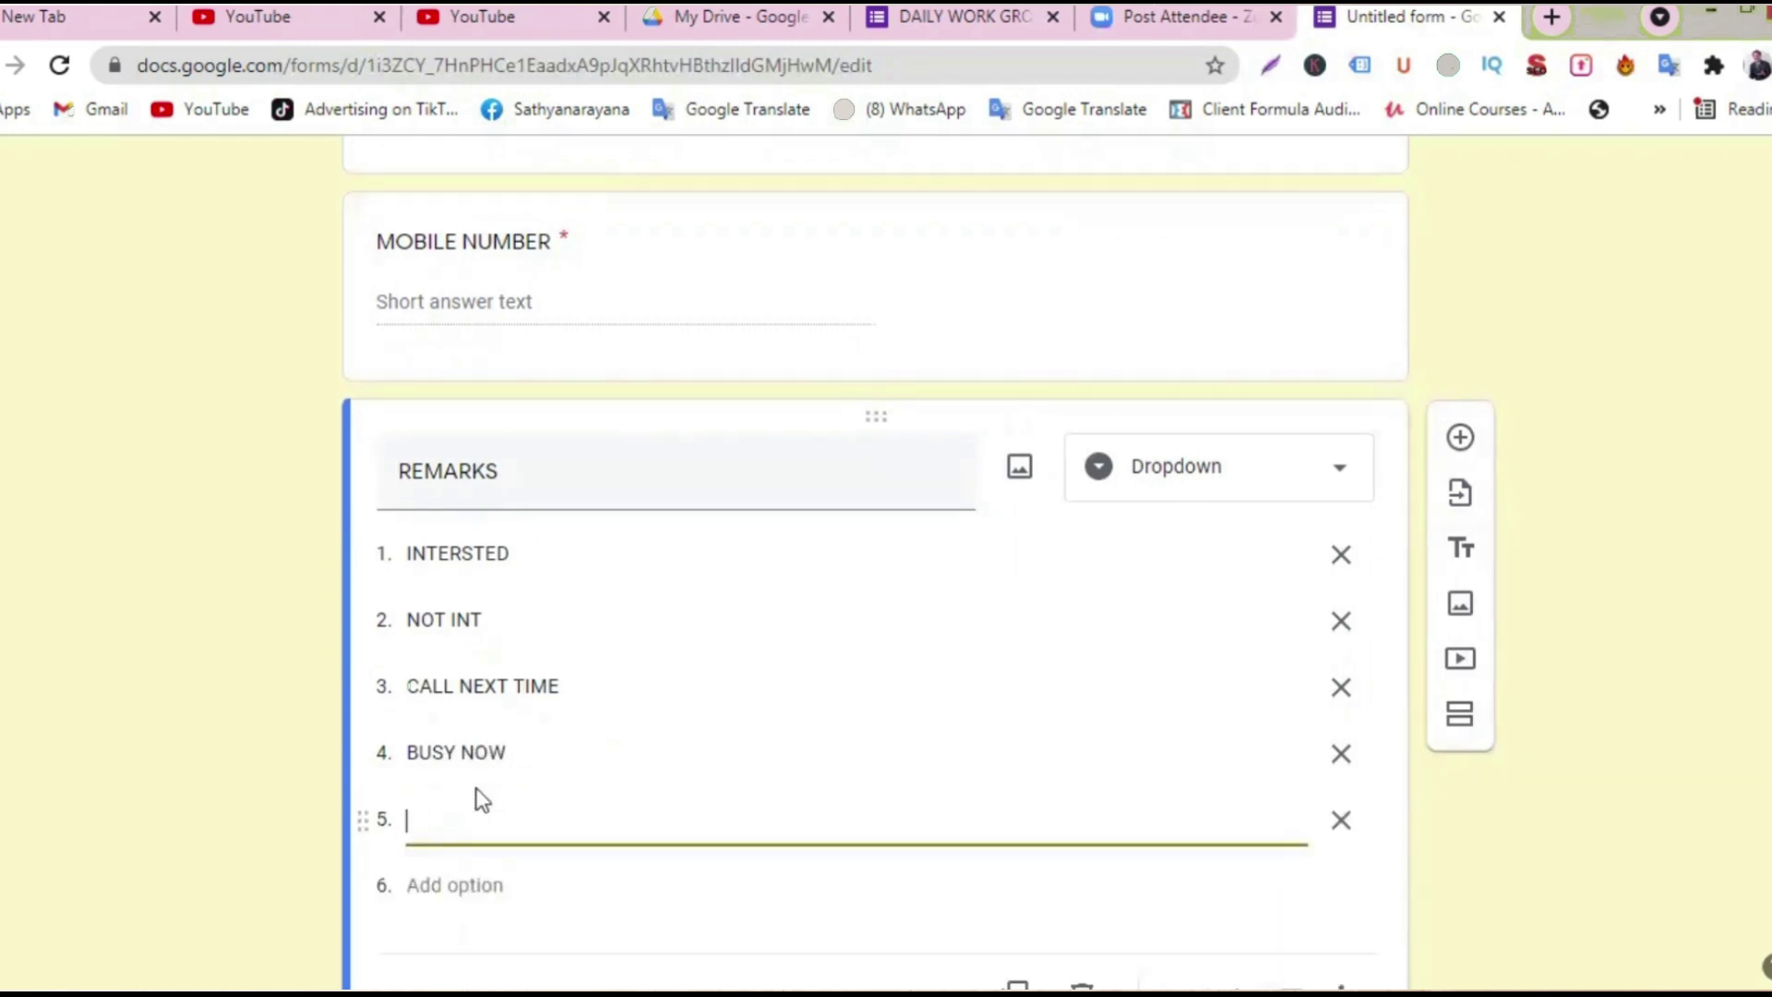
key(Return)
text(I WANT IN DIFFERENT TIME TRAINING)
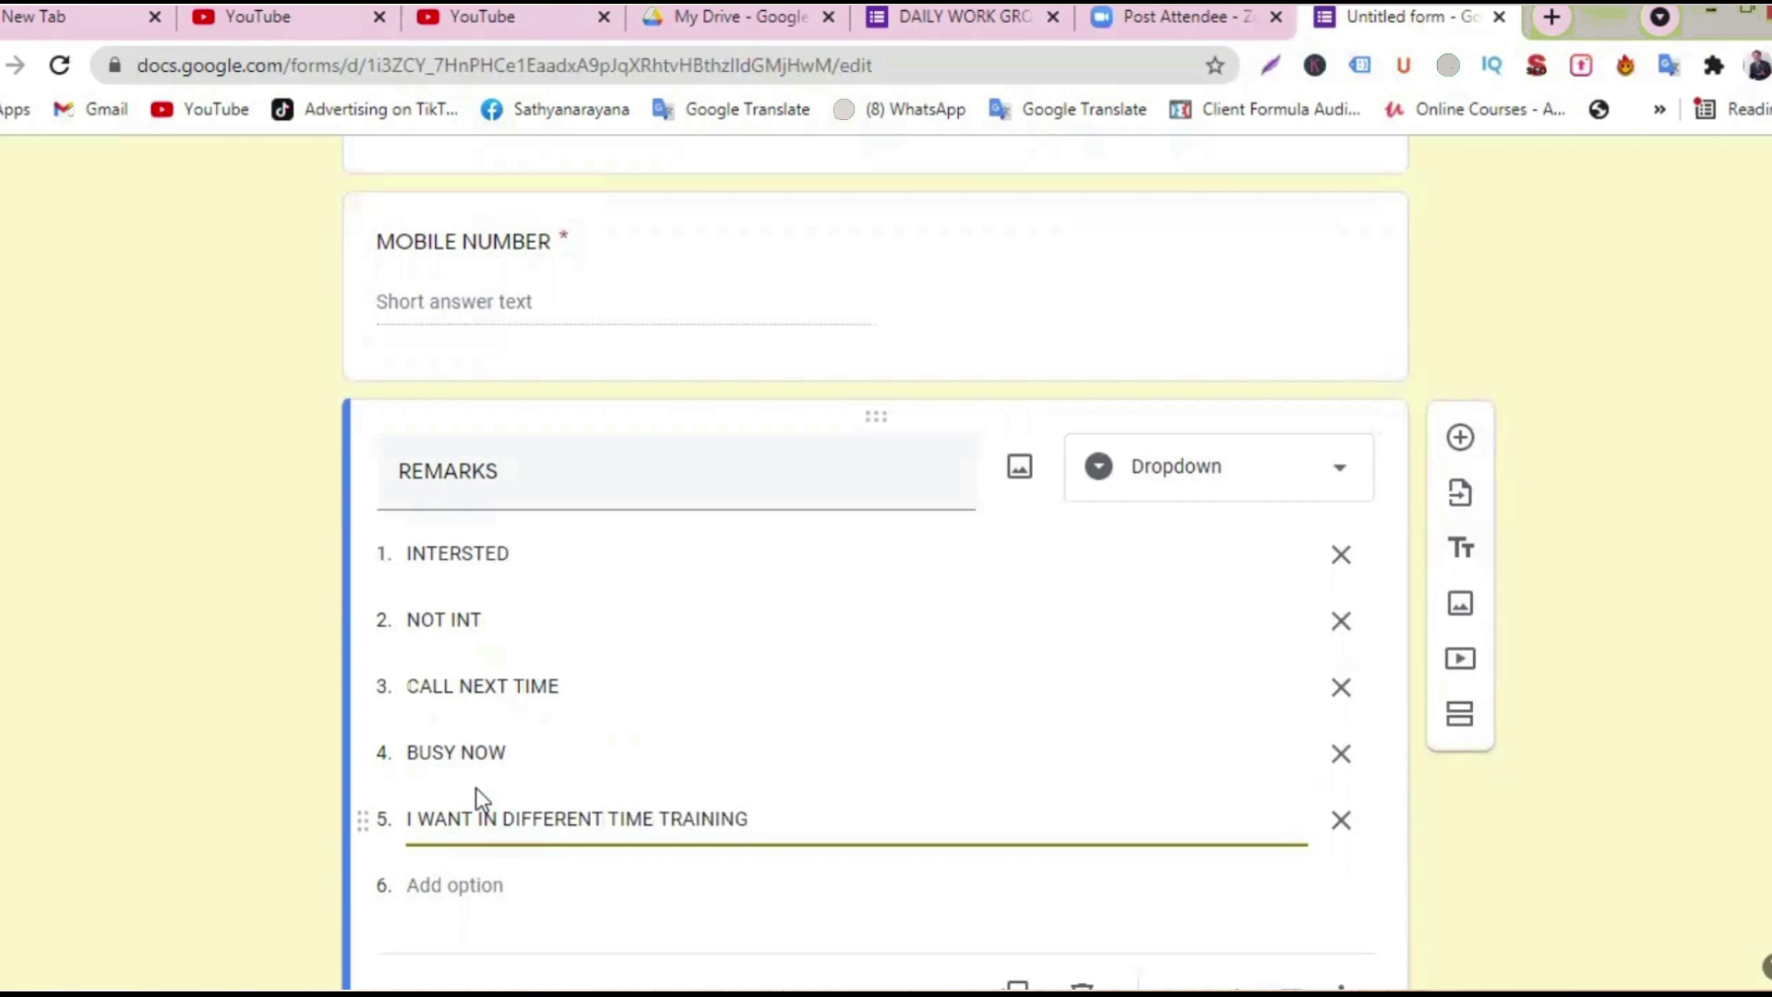
- Make the REMARKS question required and view the new form's responses
scroll(680, 681, down, 2)
click(1287, 865)
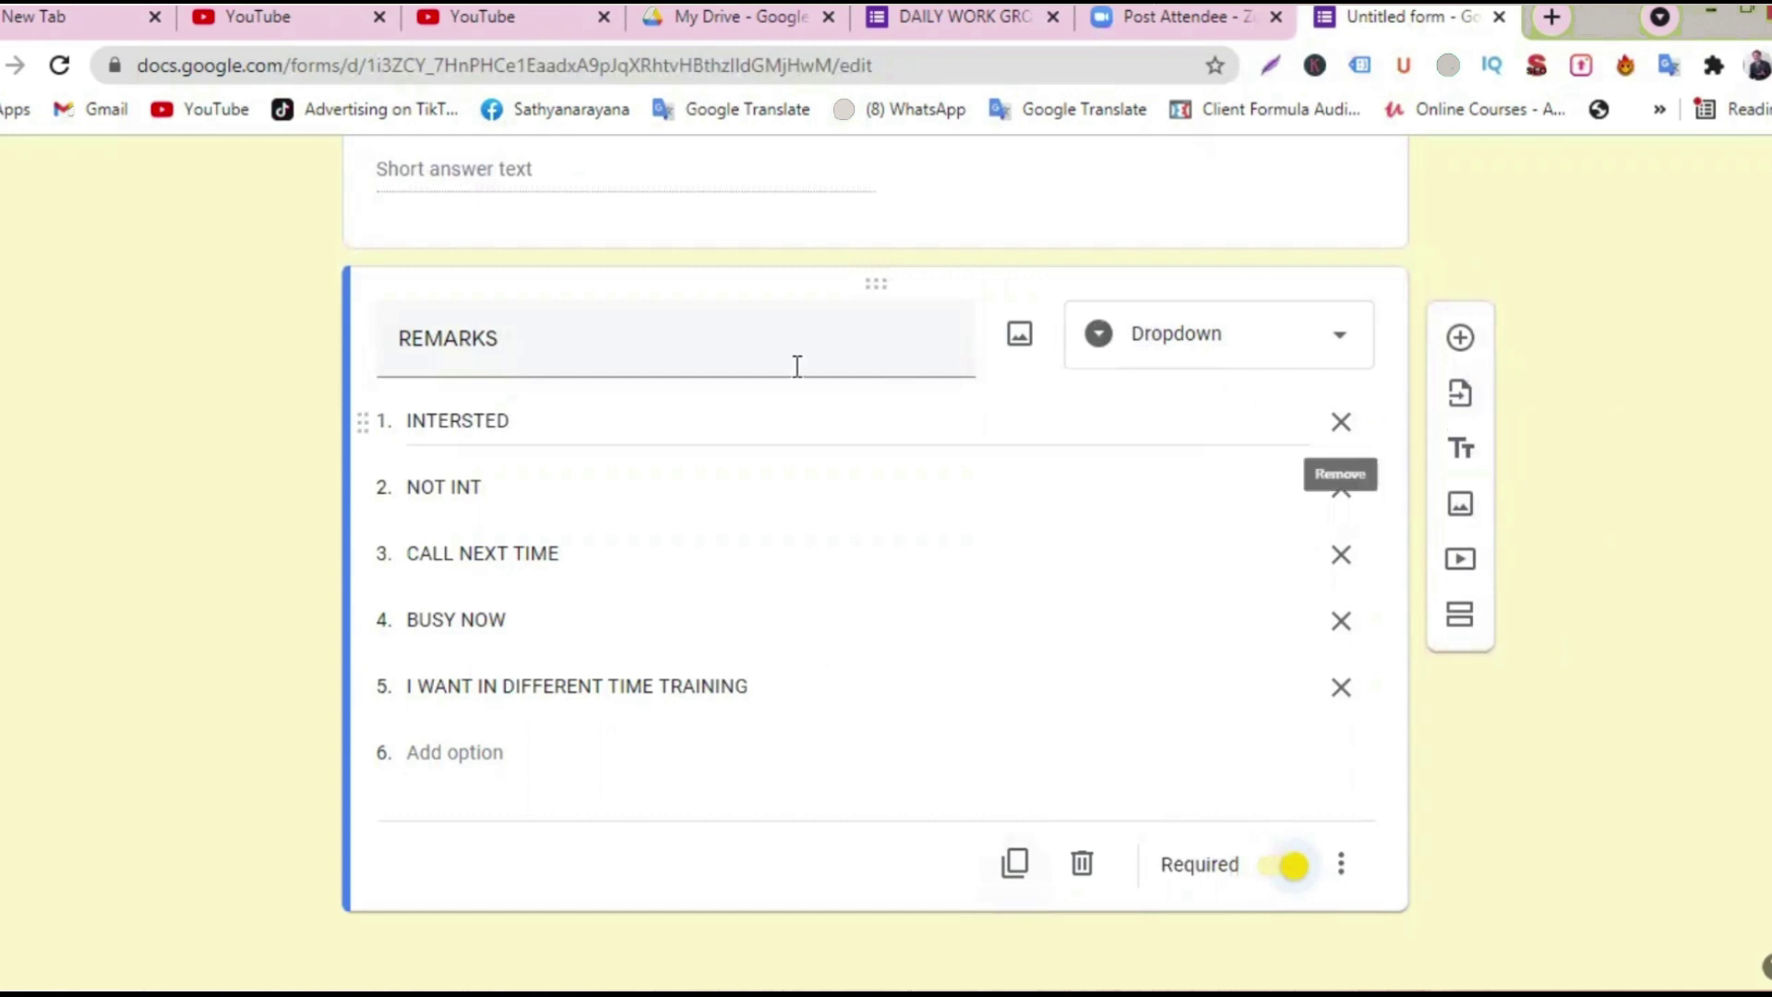
scroll(1463, 696, up, 15)
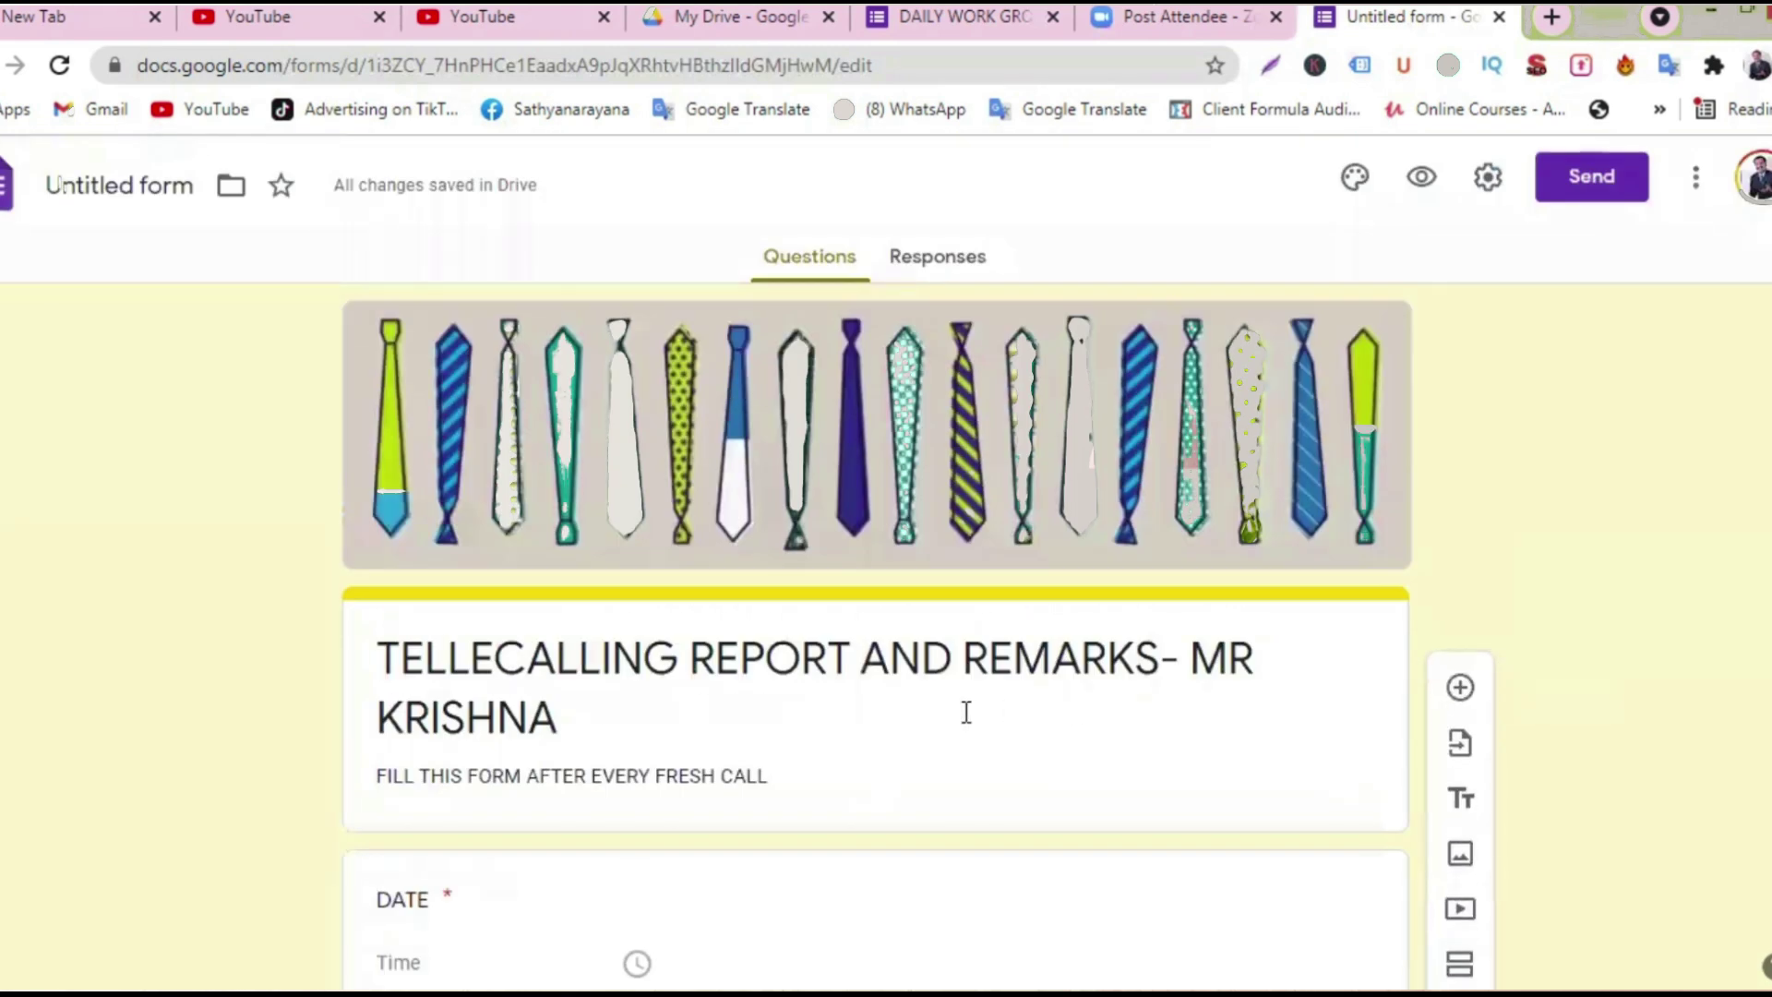
click(956, 268)
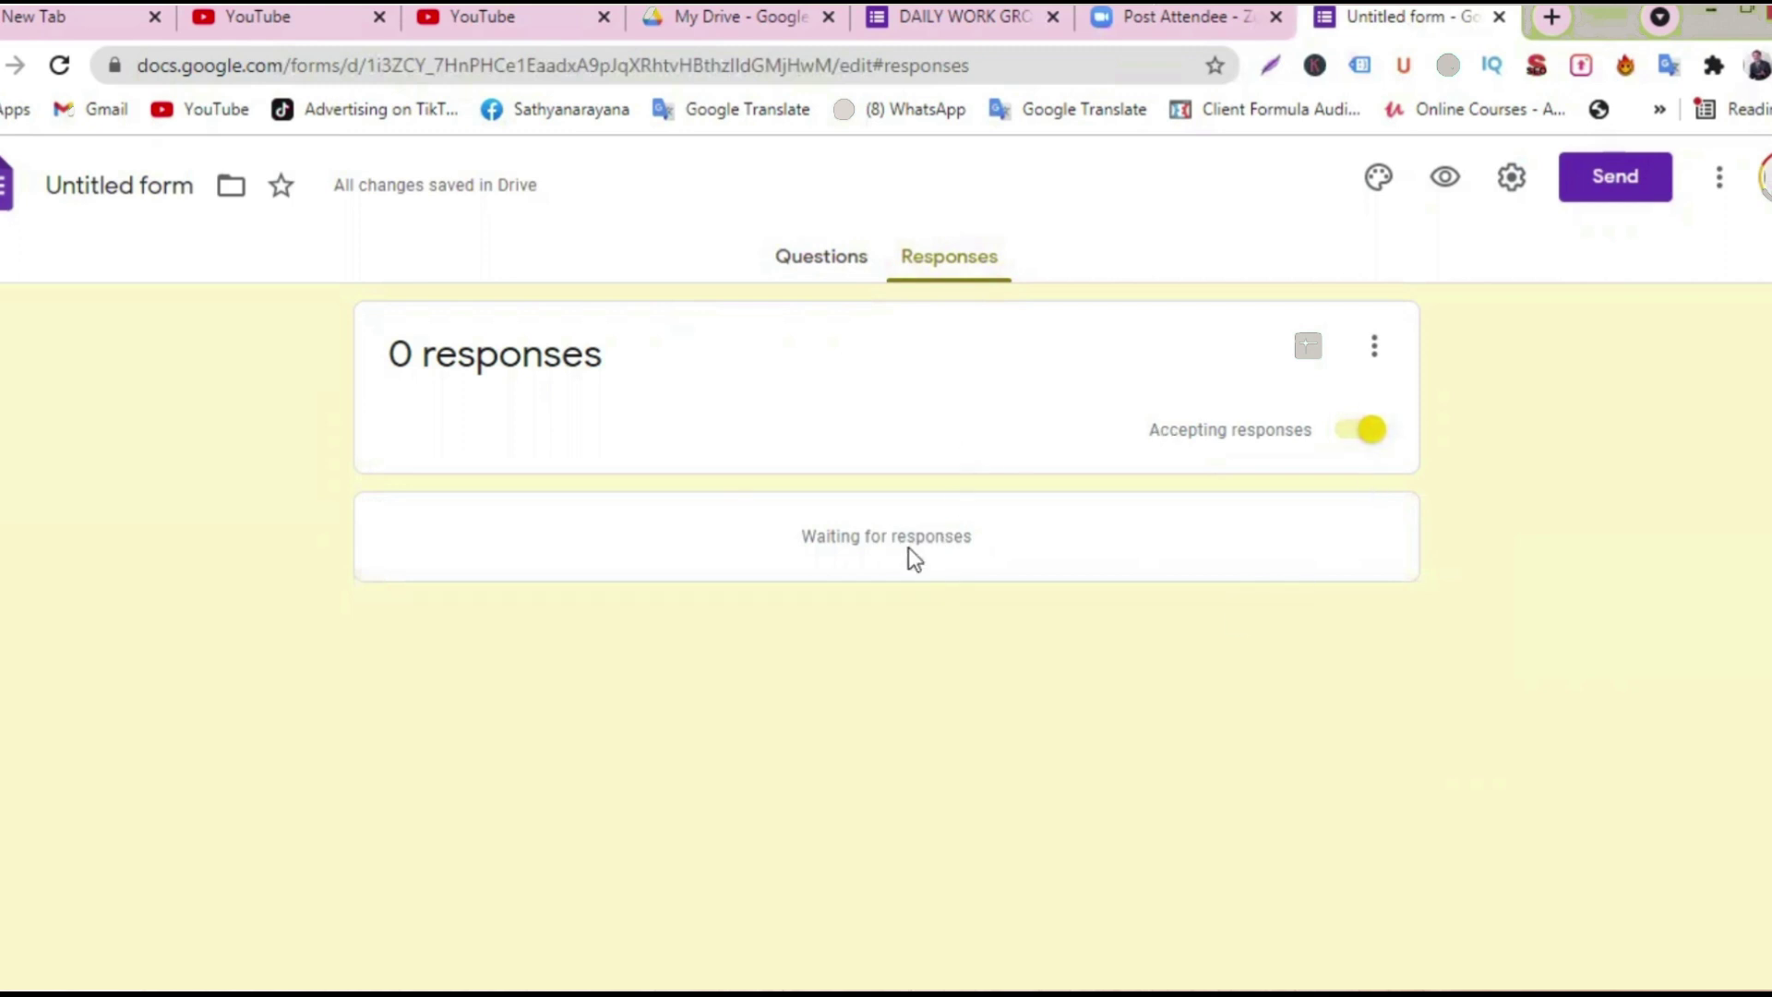
- Switch to the existing daily work growth tracker form and skim its response charts
click(994, 27)
scroll(893, 598, down, 6)
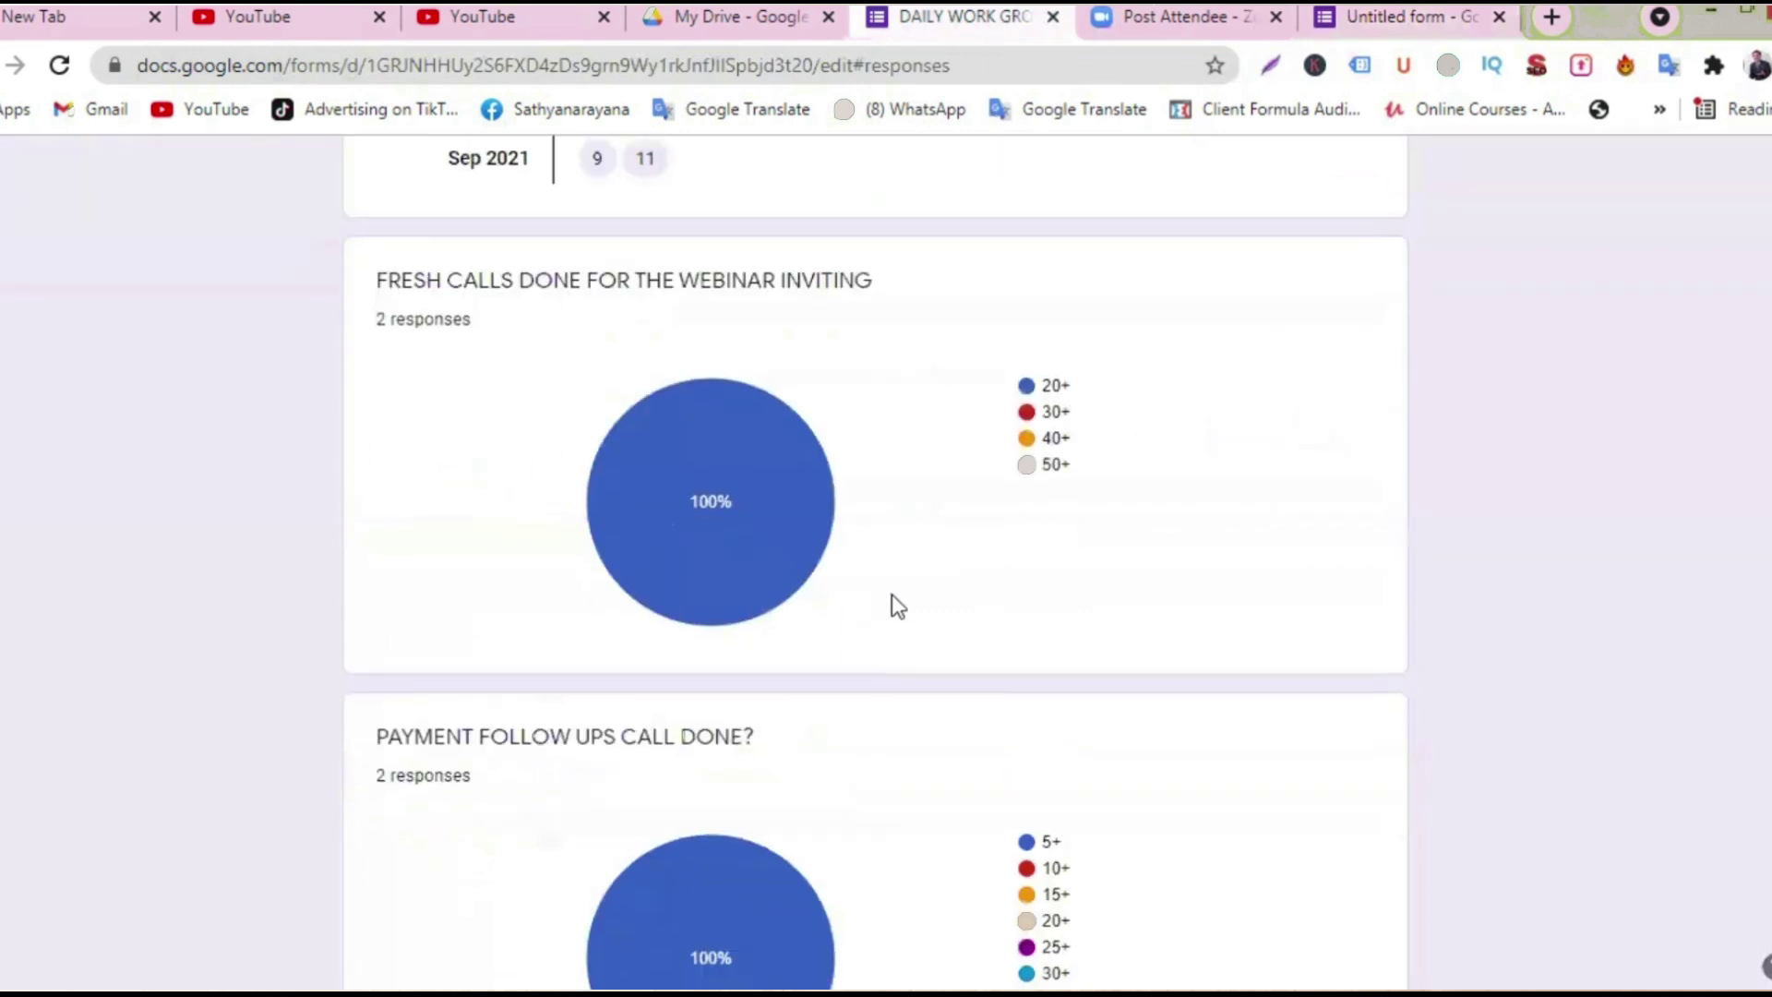
scroll(892, 595, up, 6)
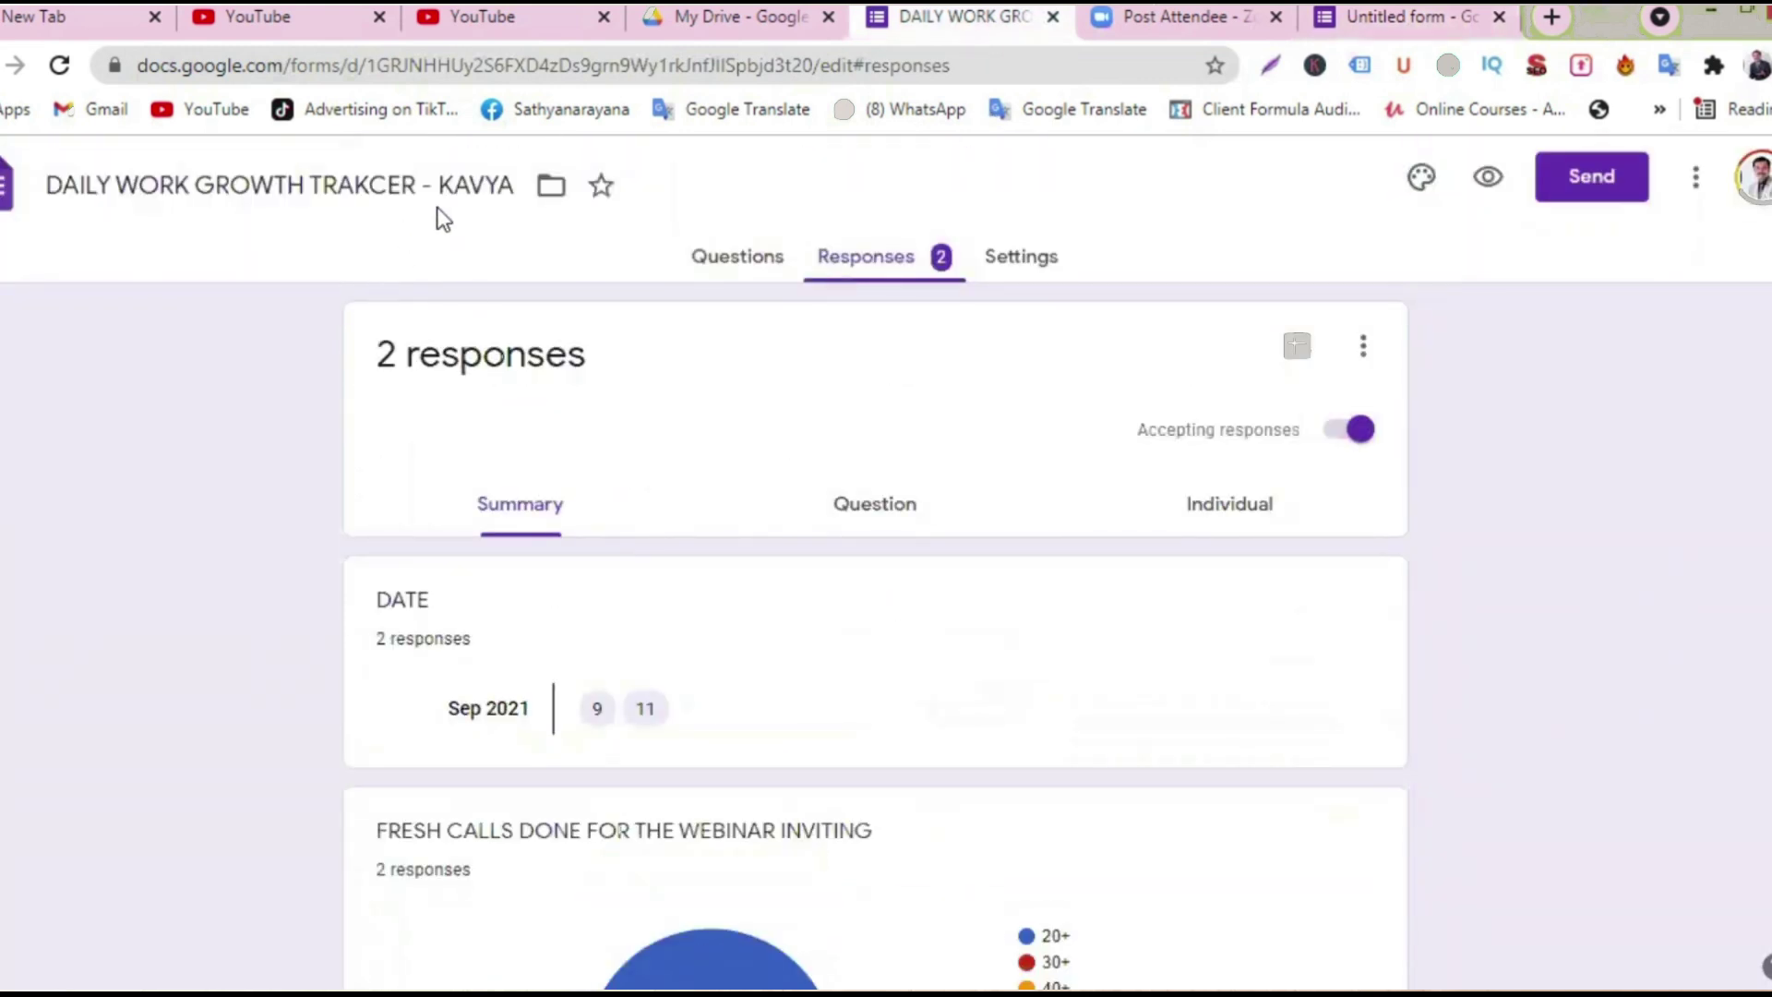
- Review all the questions of the daily work growth tracker form, from DATE through the other report question
click(725, 258)
scroll(811, 628, down, 12)
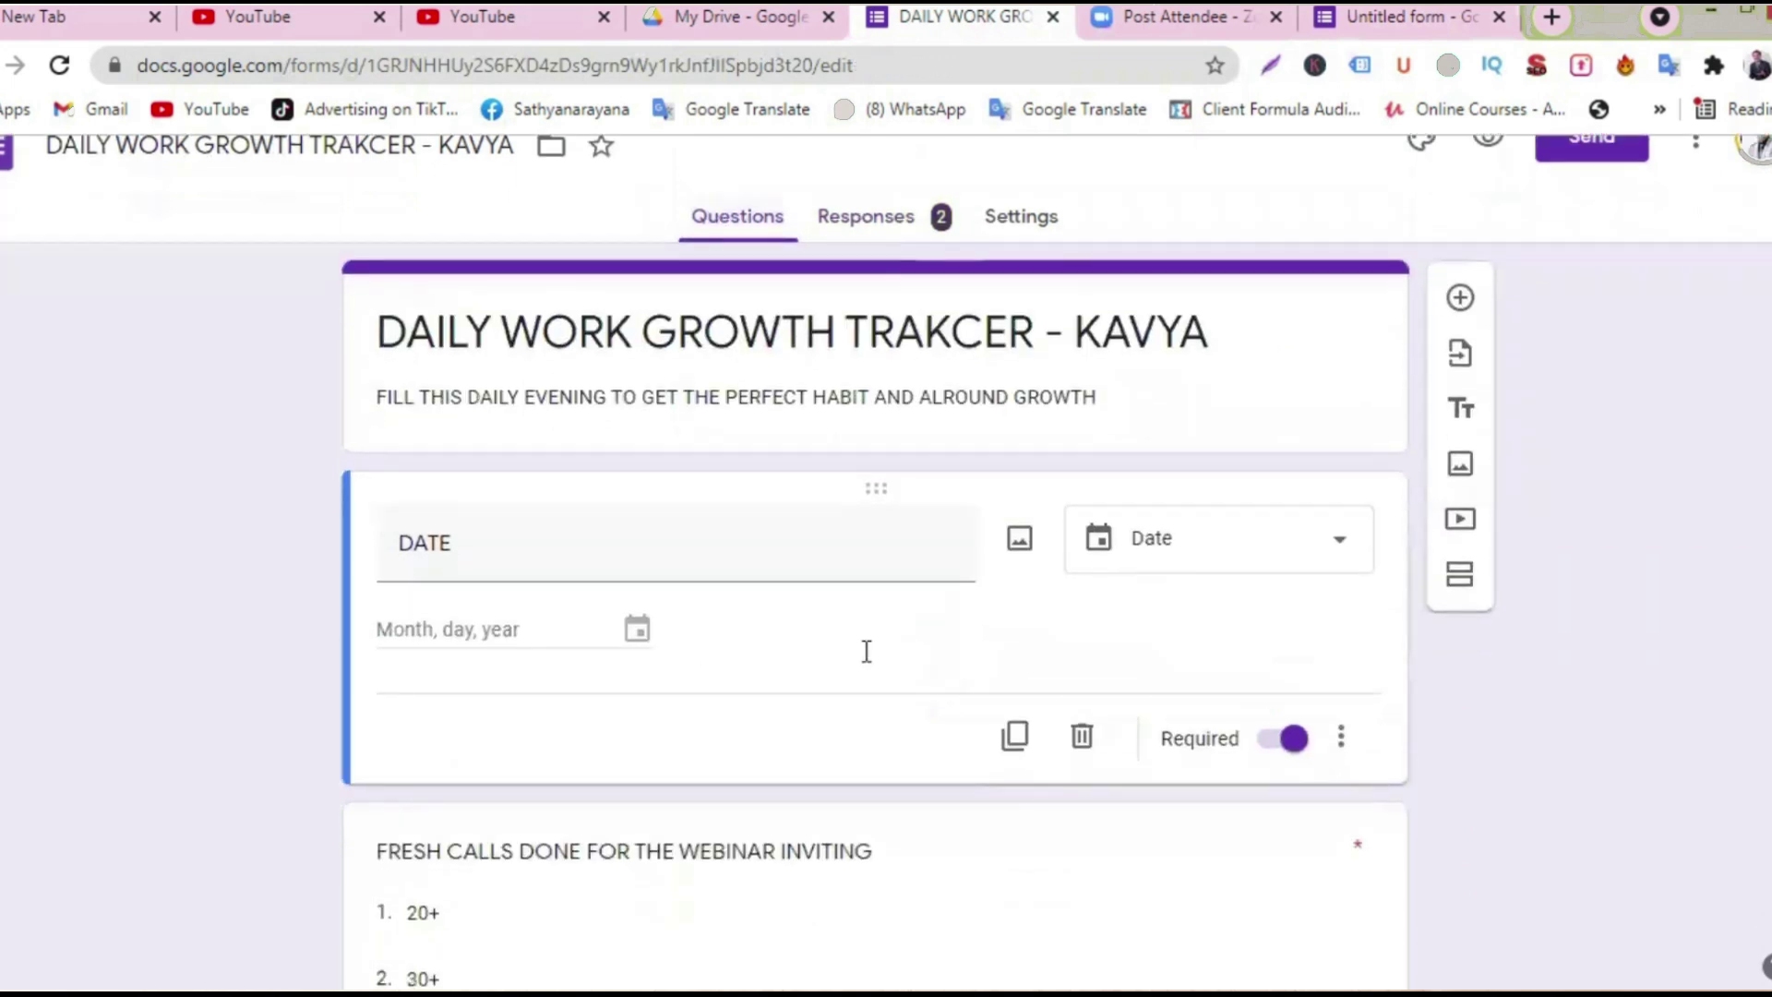
scroll(468, 452, up, 7)
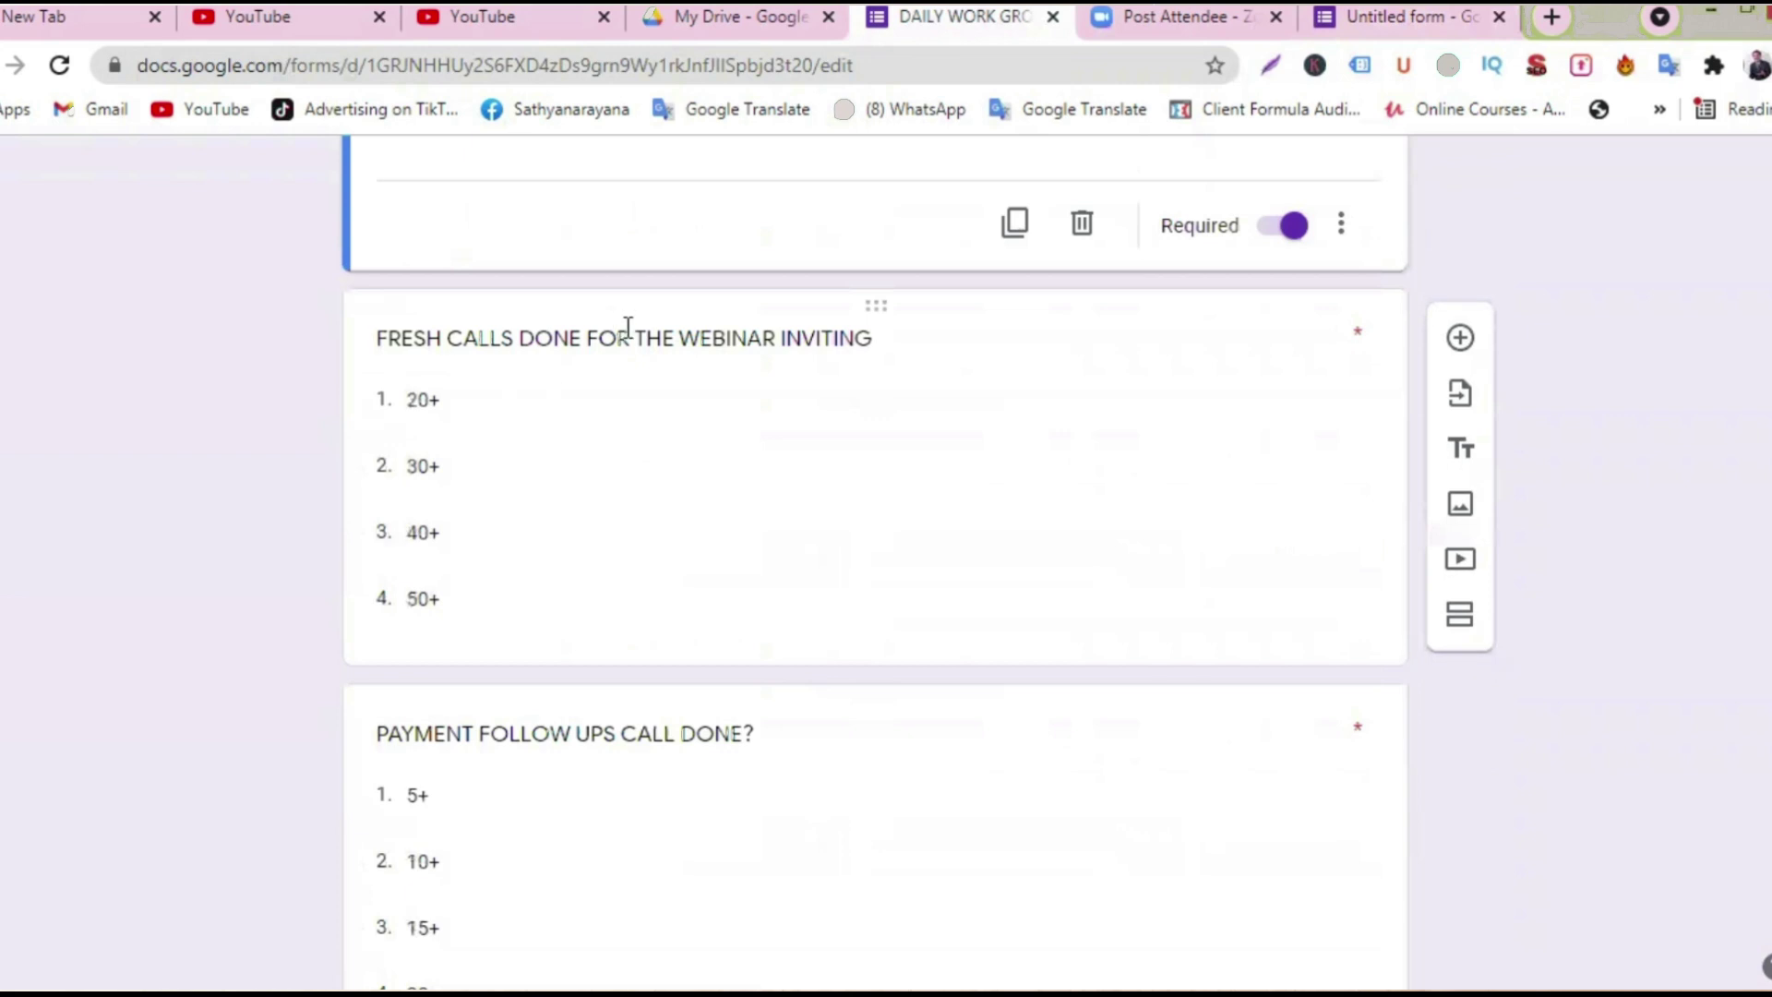
scroll(591, 570, down, 6)
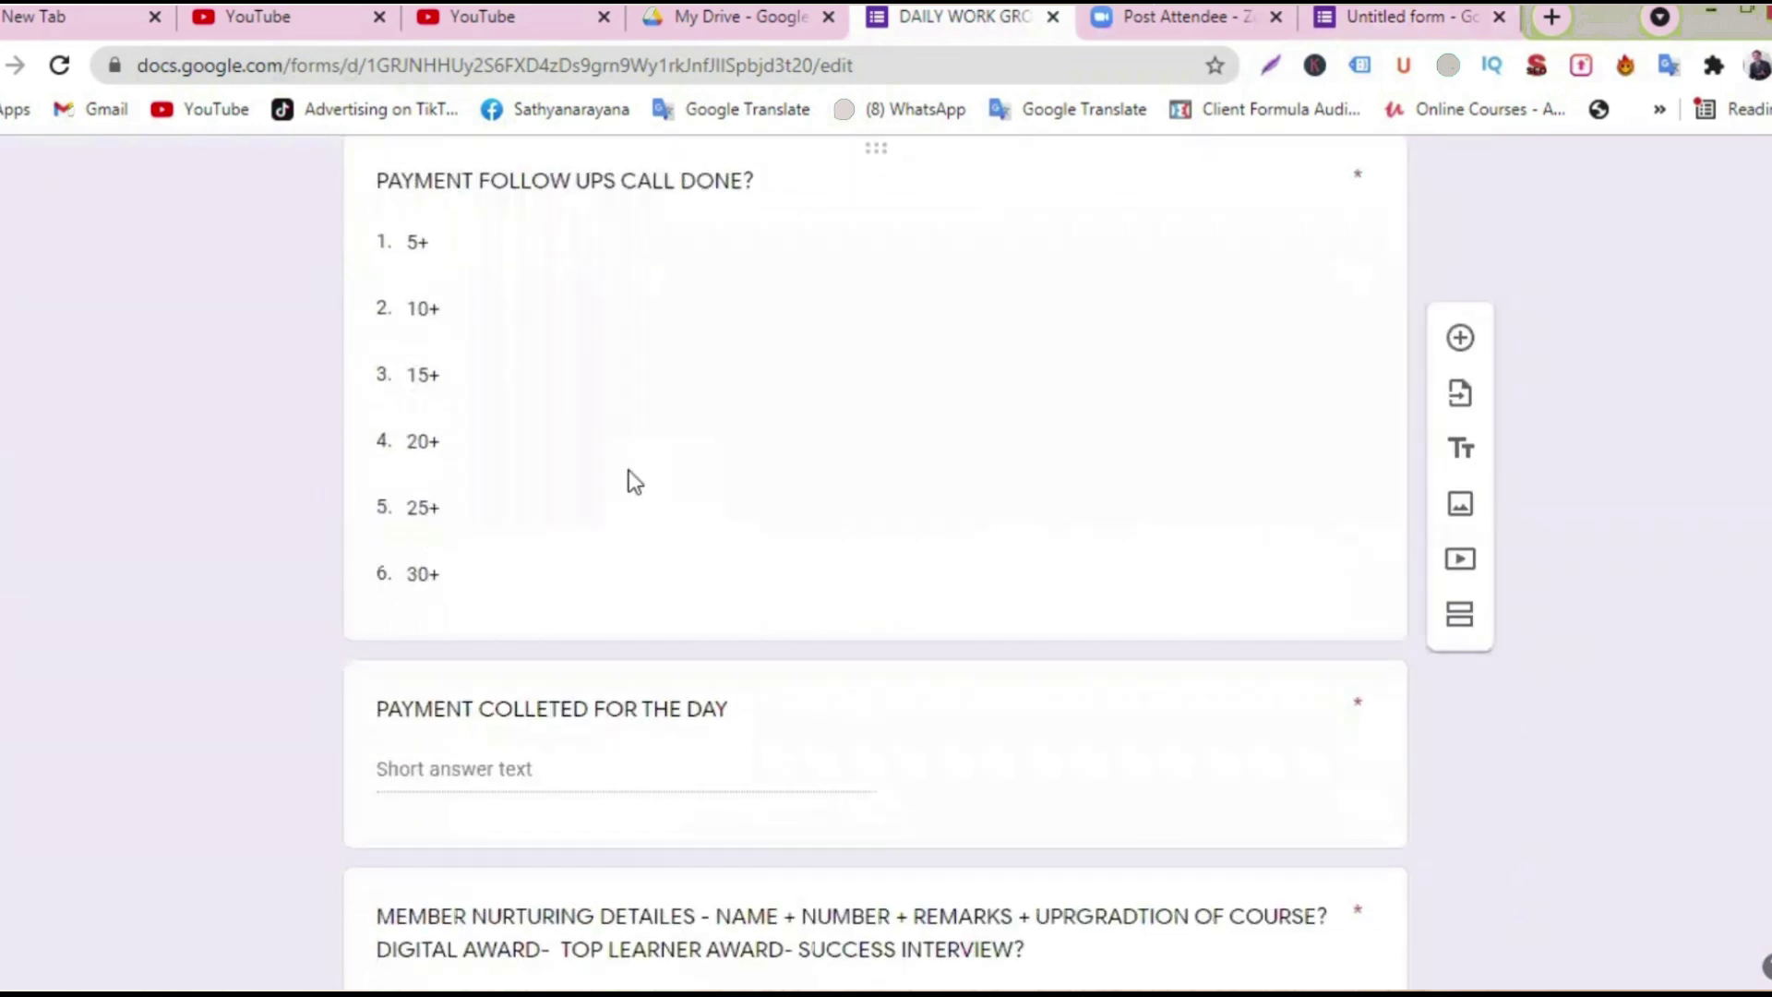
scroll(726, 341, down, 6)
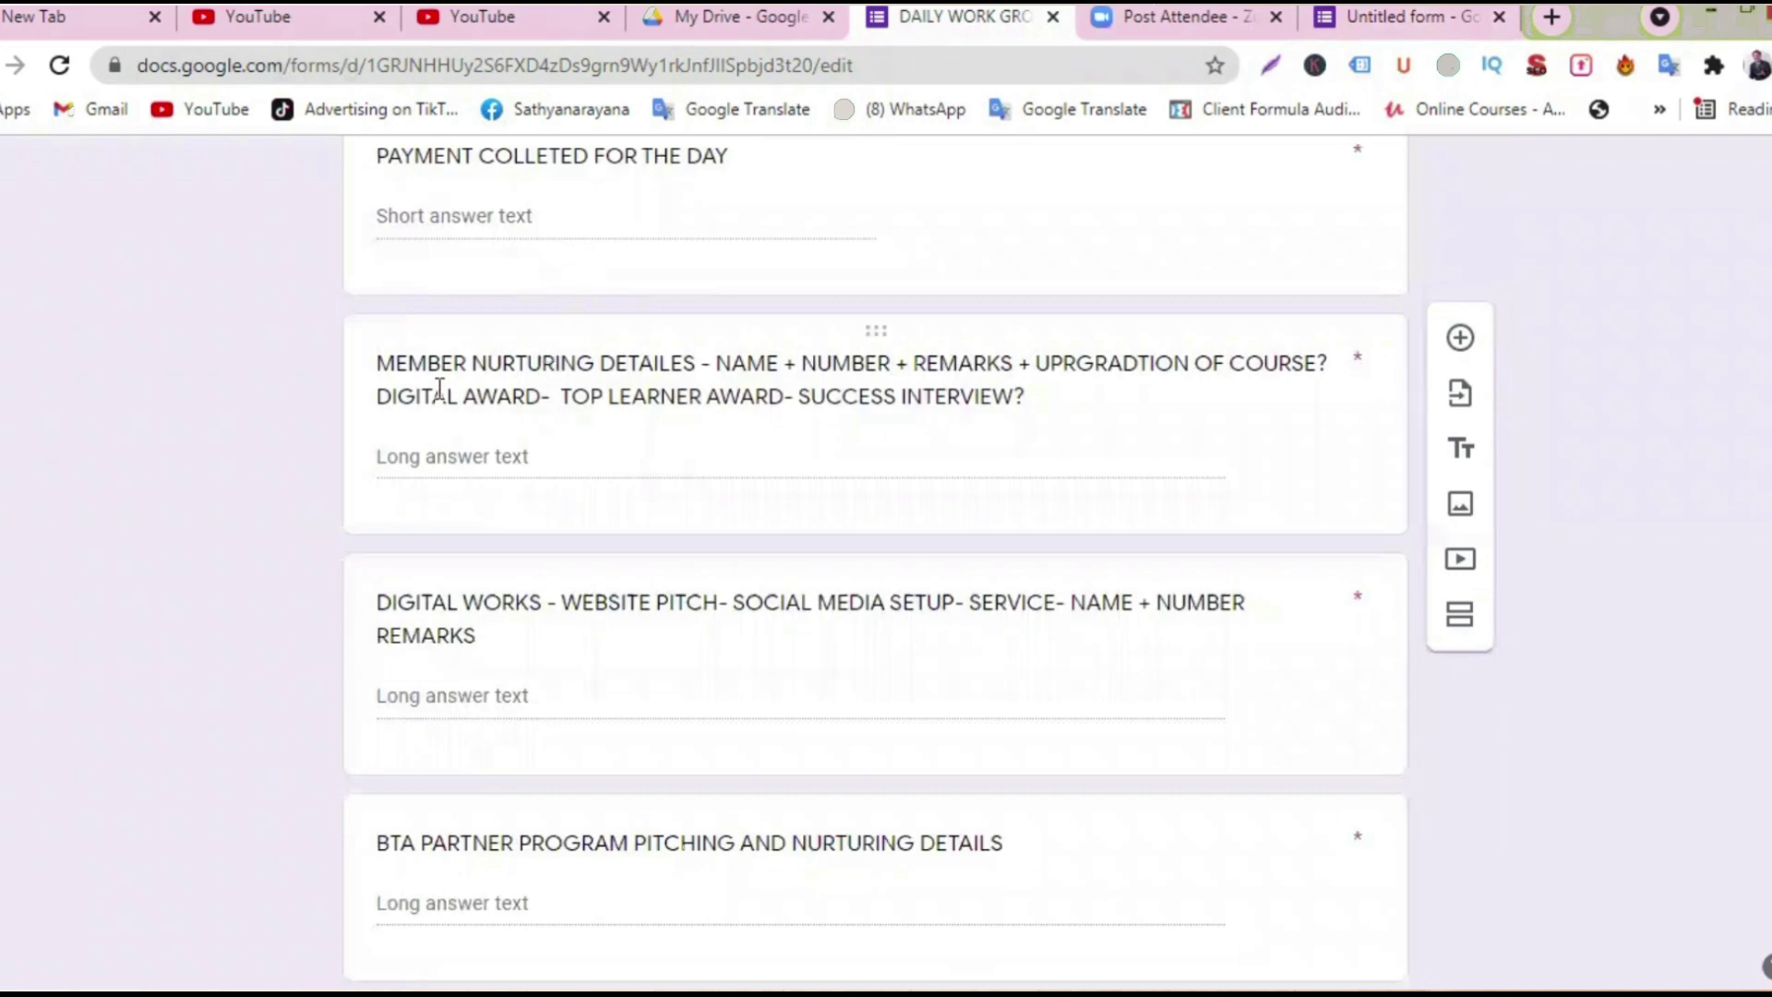
scroll(987, 433, down, 7)
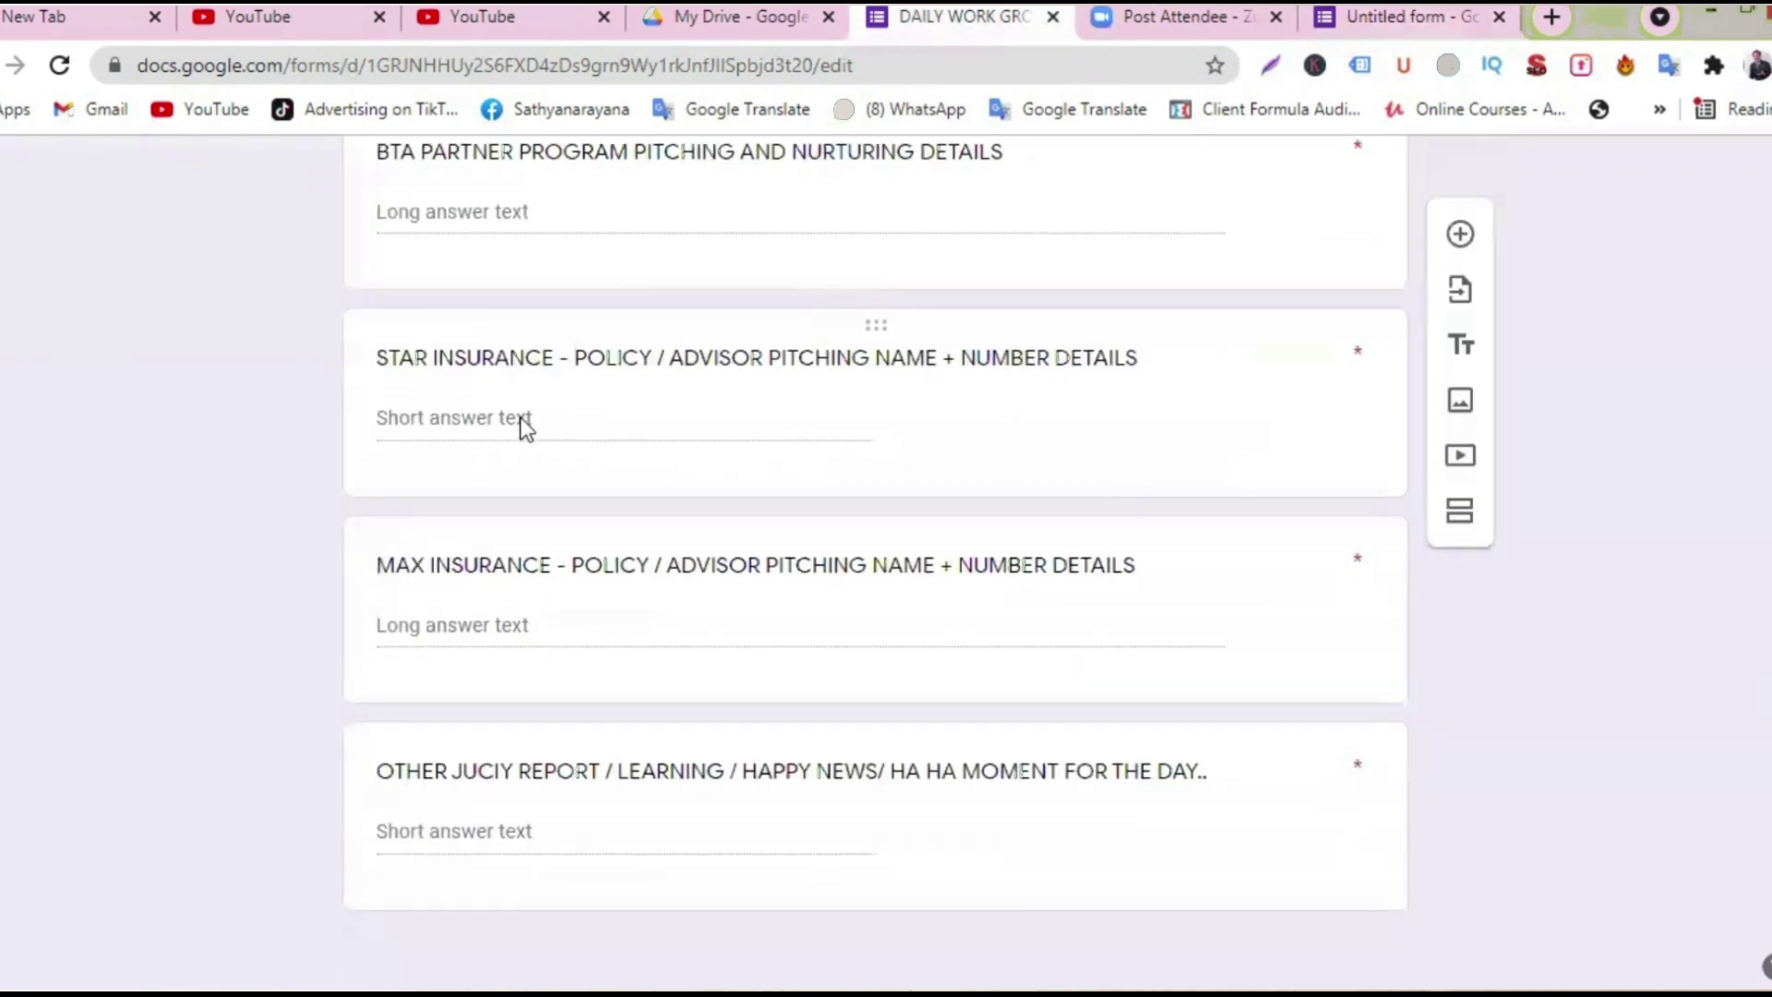
scroll(447, 530, up, 7)
scroll(1077, 552, up, 15)
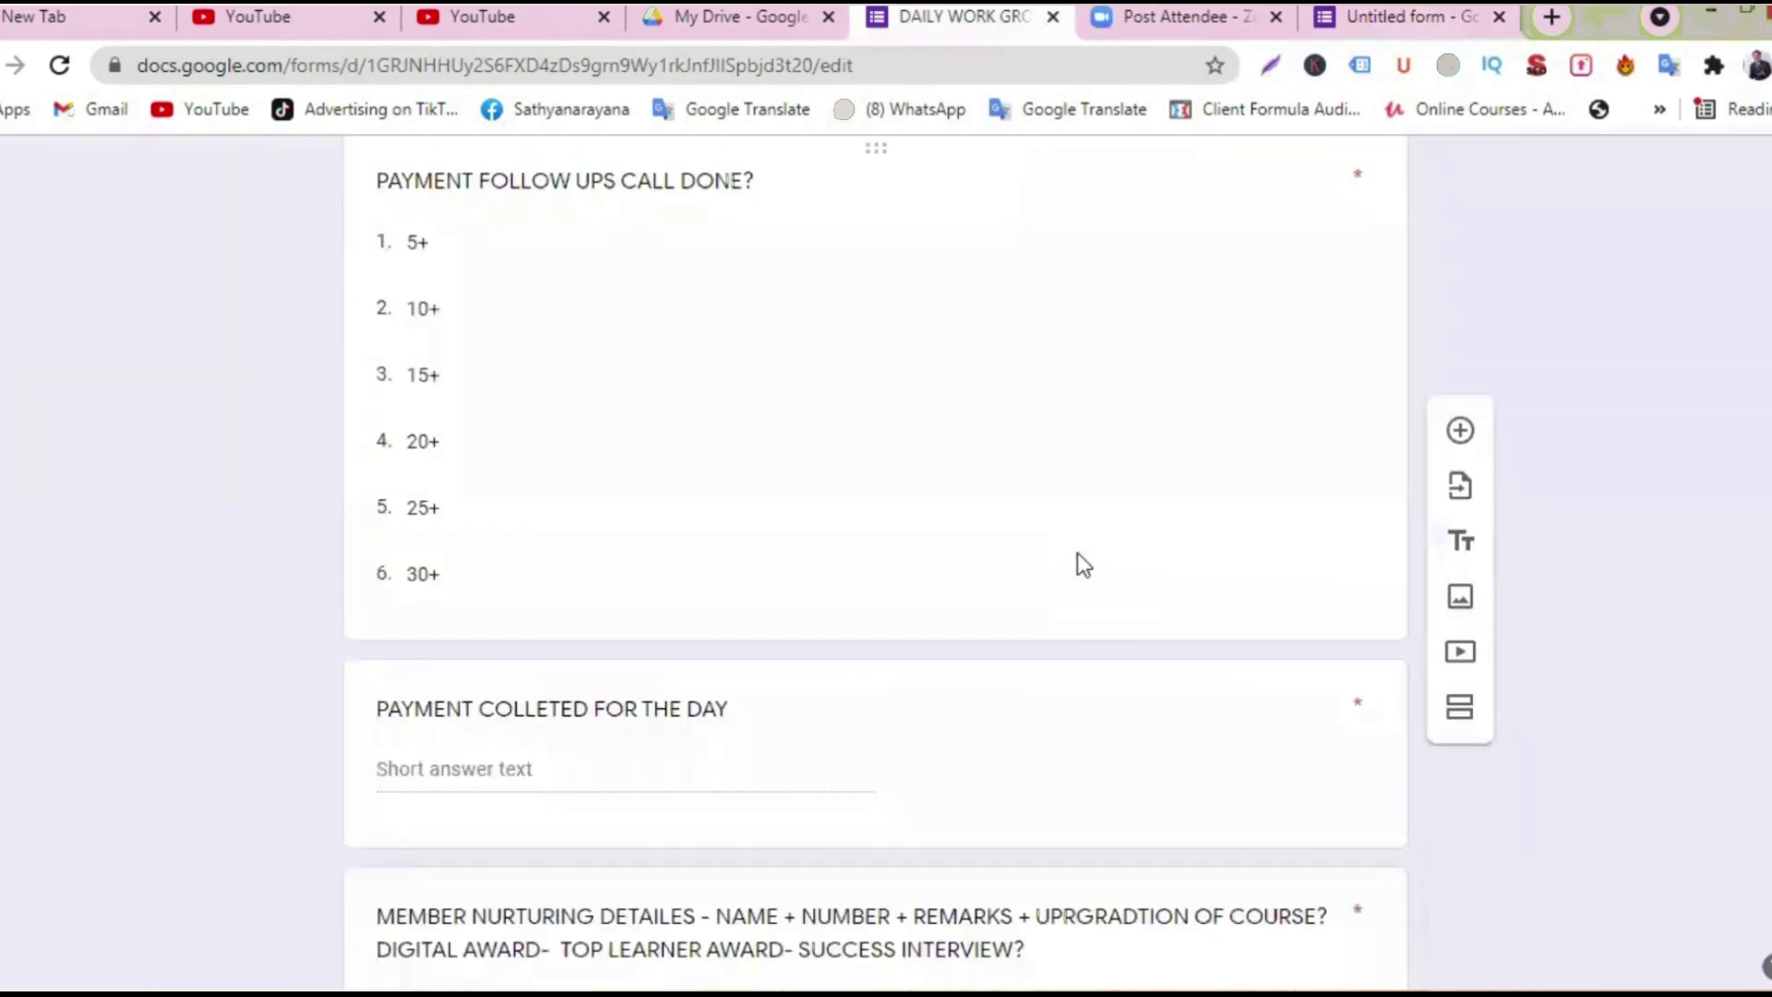
- Examine the tracker form's response summary, covering the dates, the call charts and the written answers
click(855, 269)
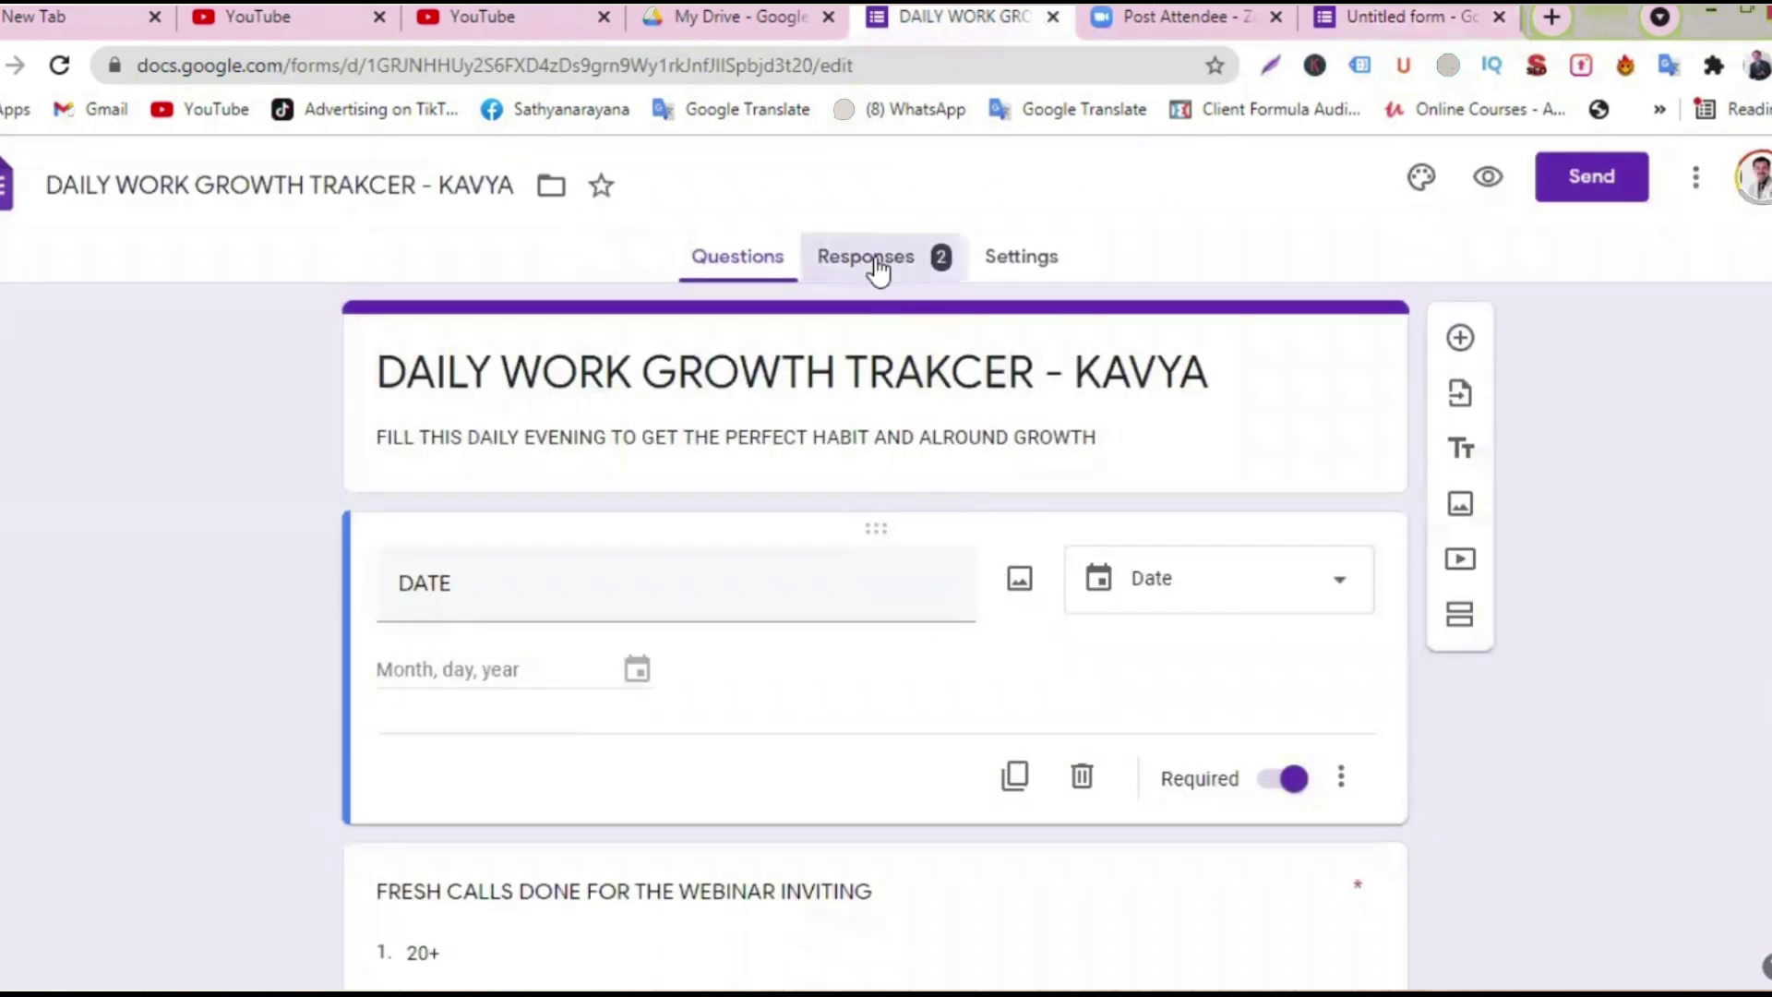
scroll(775, 551, down, 9)
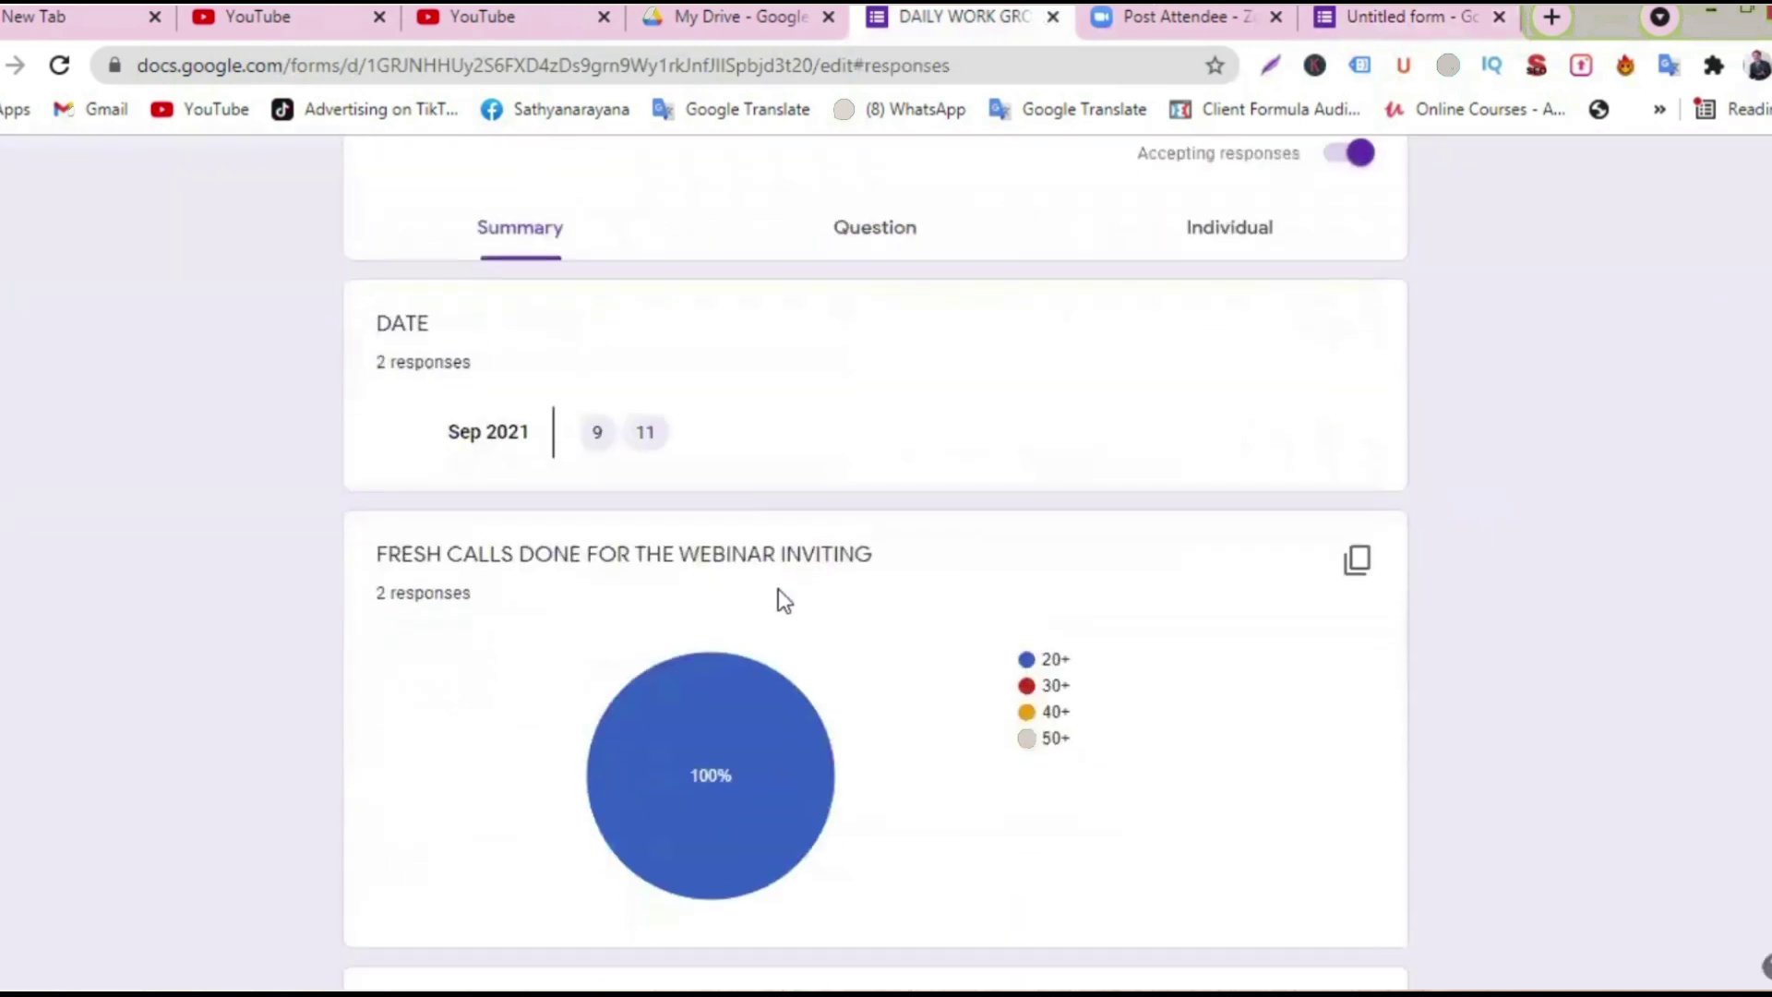
scroll(822, 341, down, 7)
scroll(819, 503, down, 5)
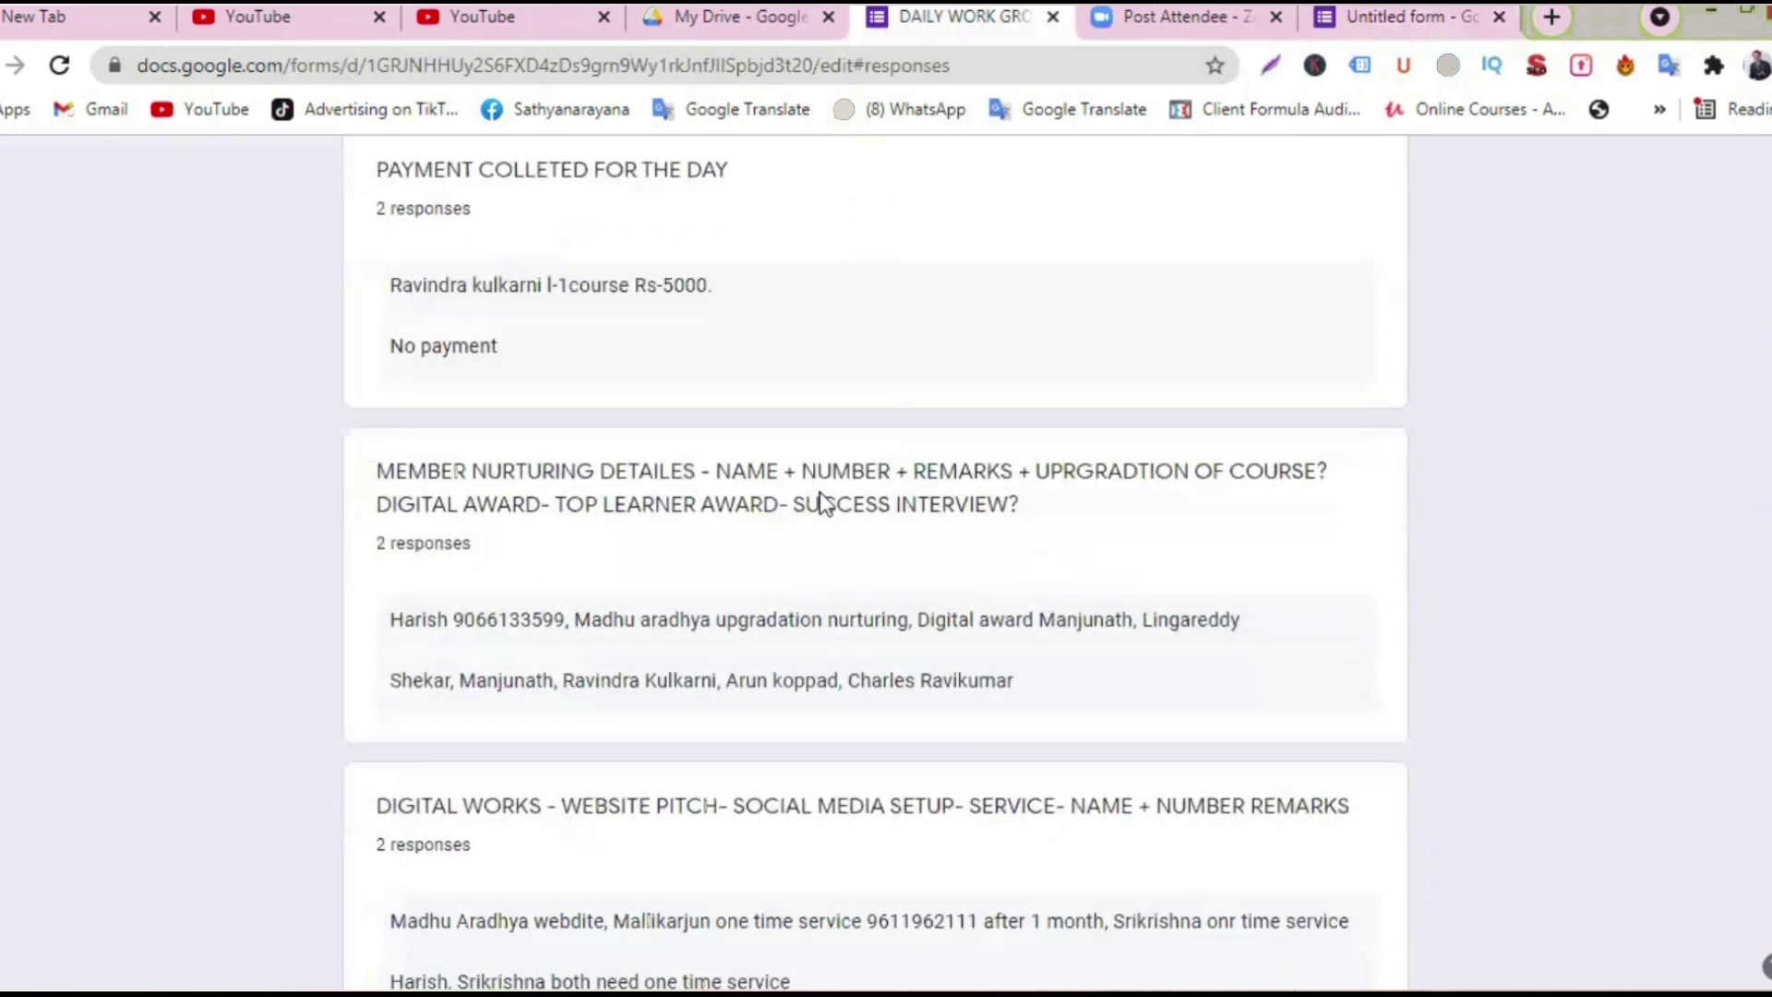
scroll(820, 503, up, 20)
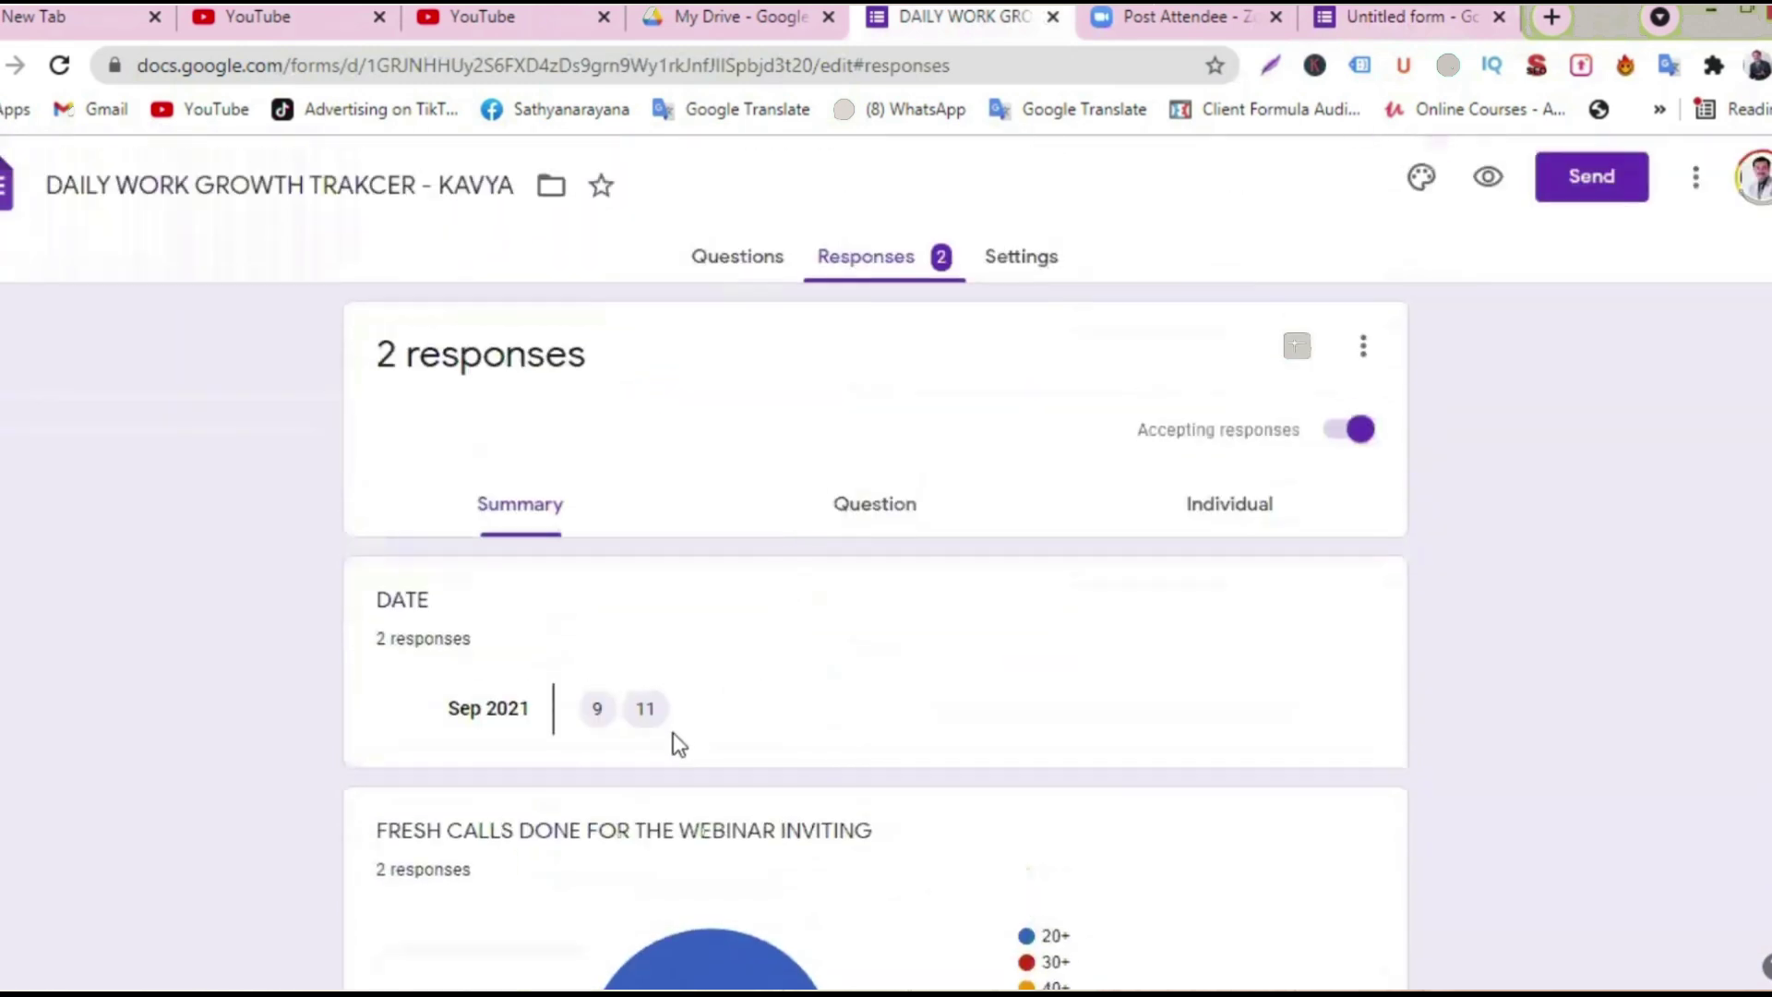
scroll(672, 736, down, 4)
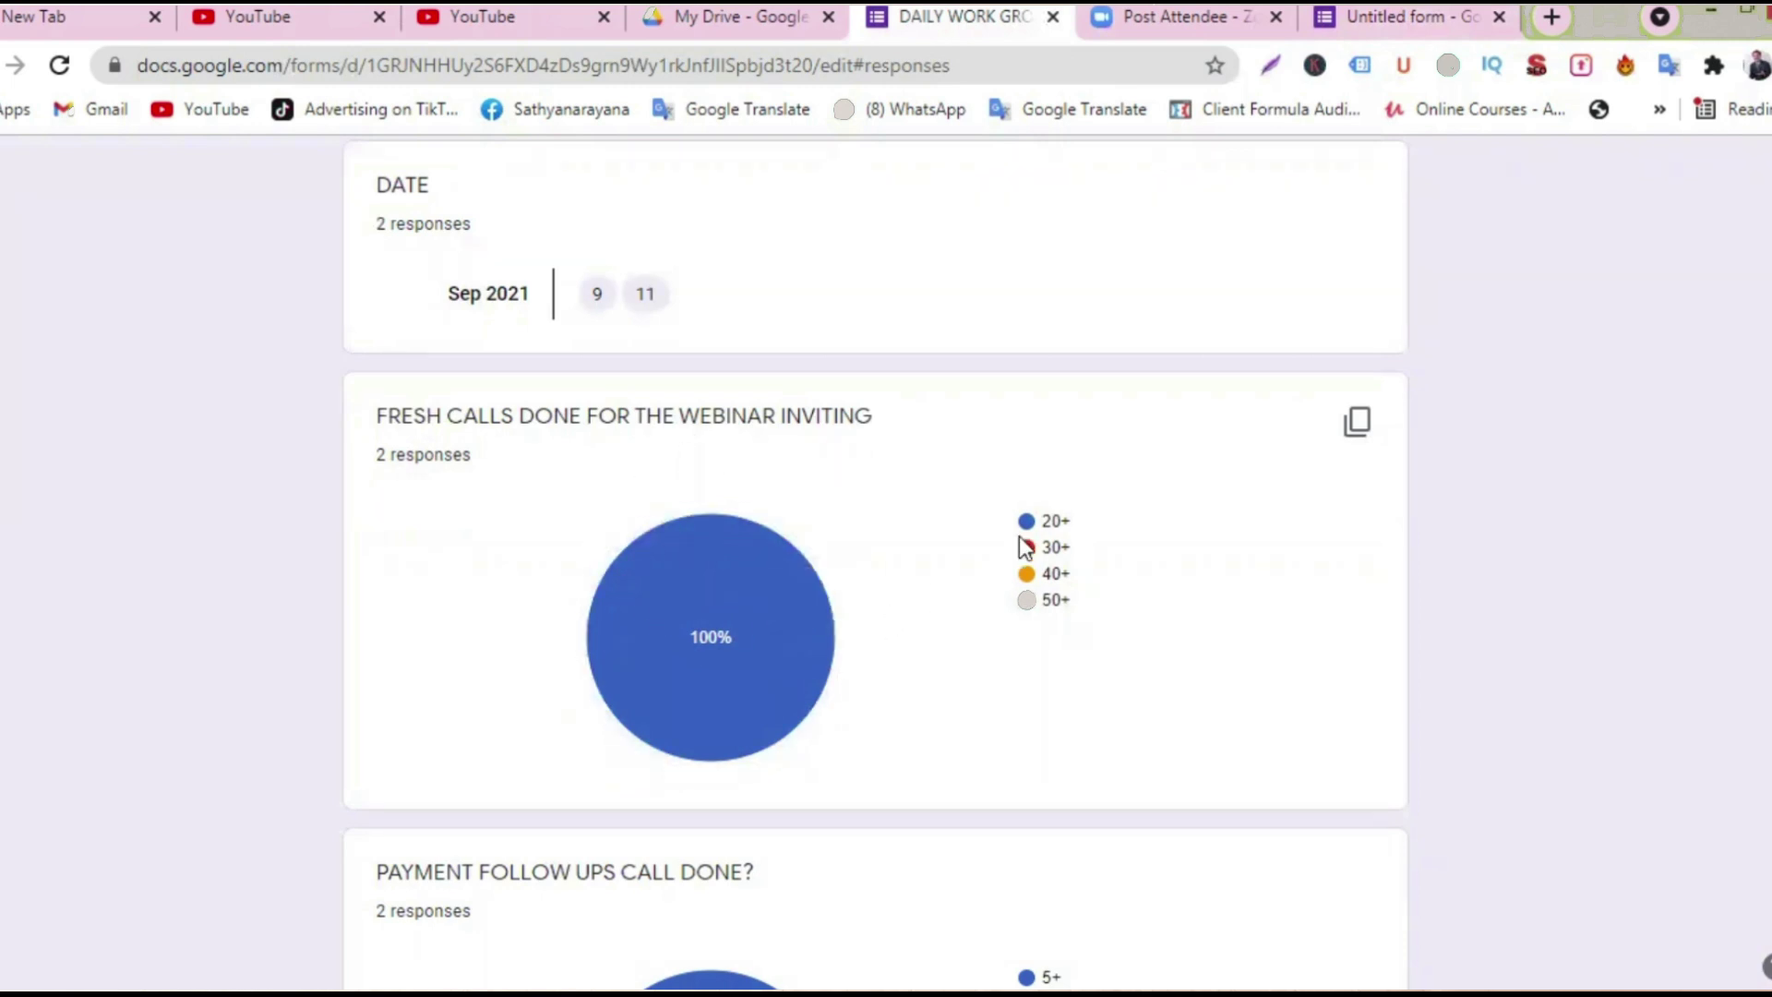
scroll(1024, 546, down, 3)
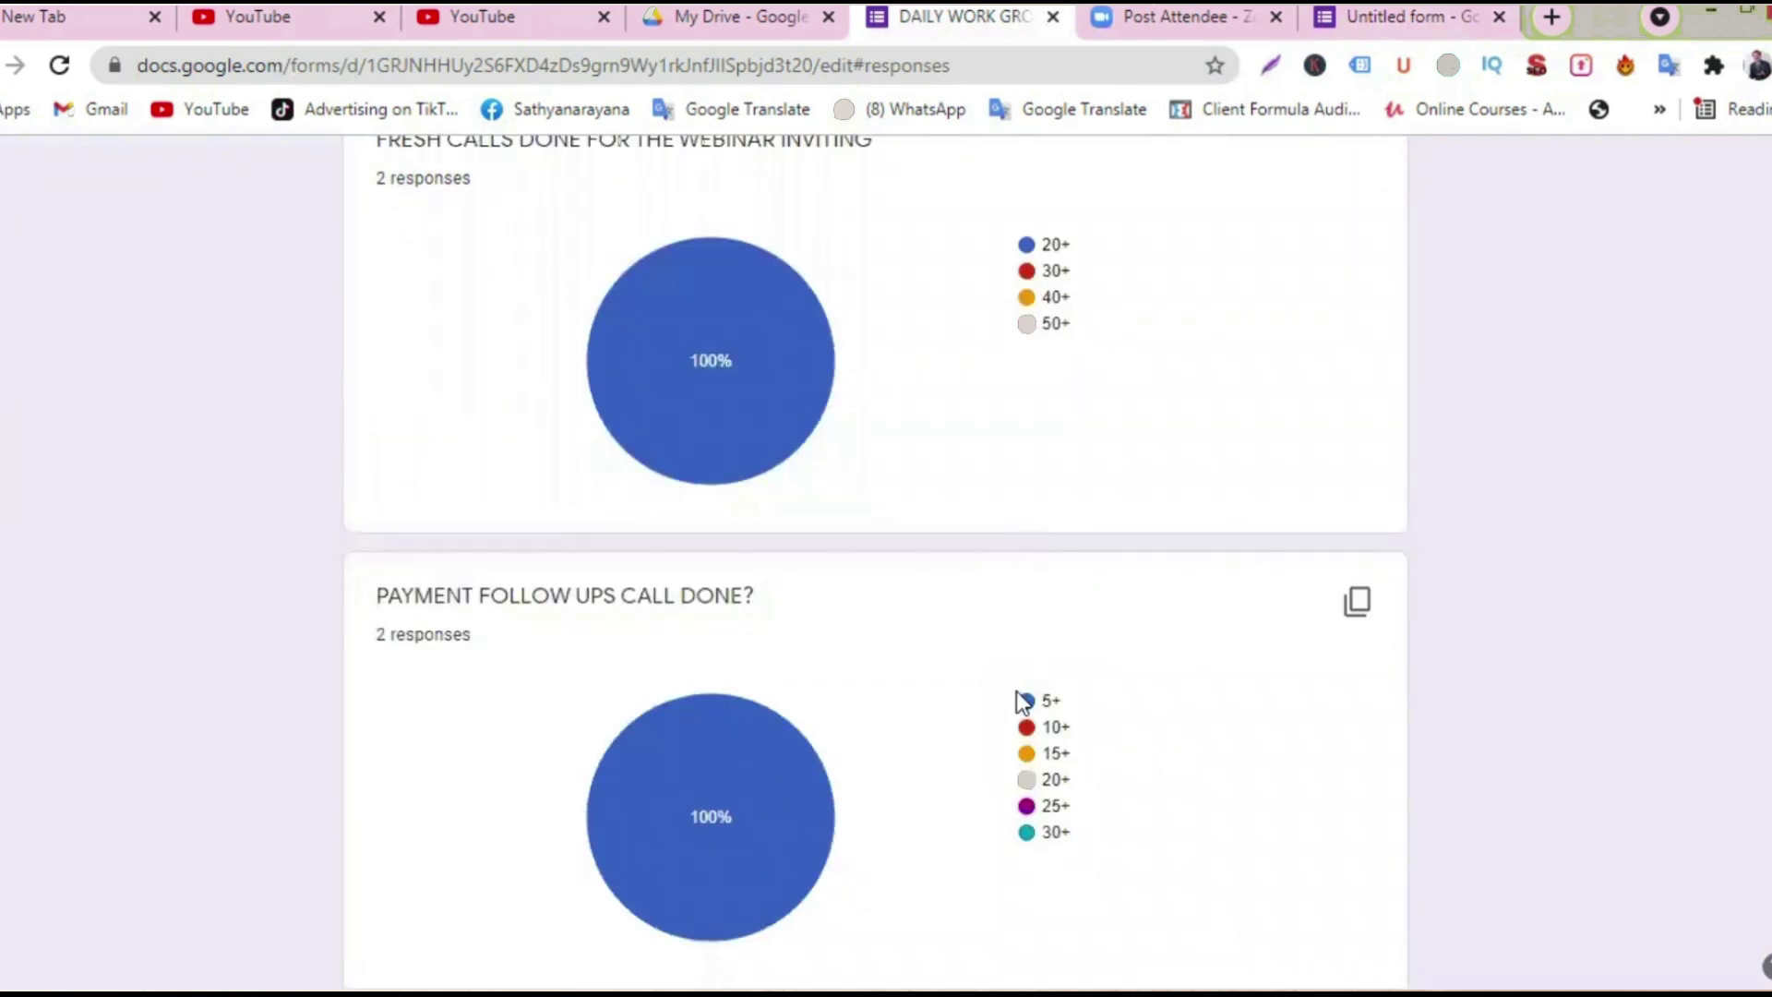
scroll(791, 681, down, 2)
scroll(791, 680, up, 10)
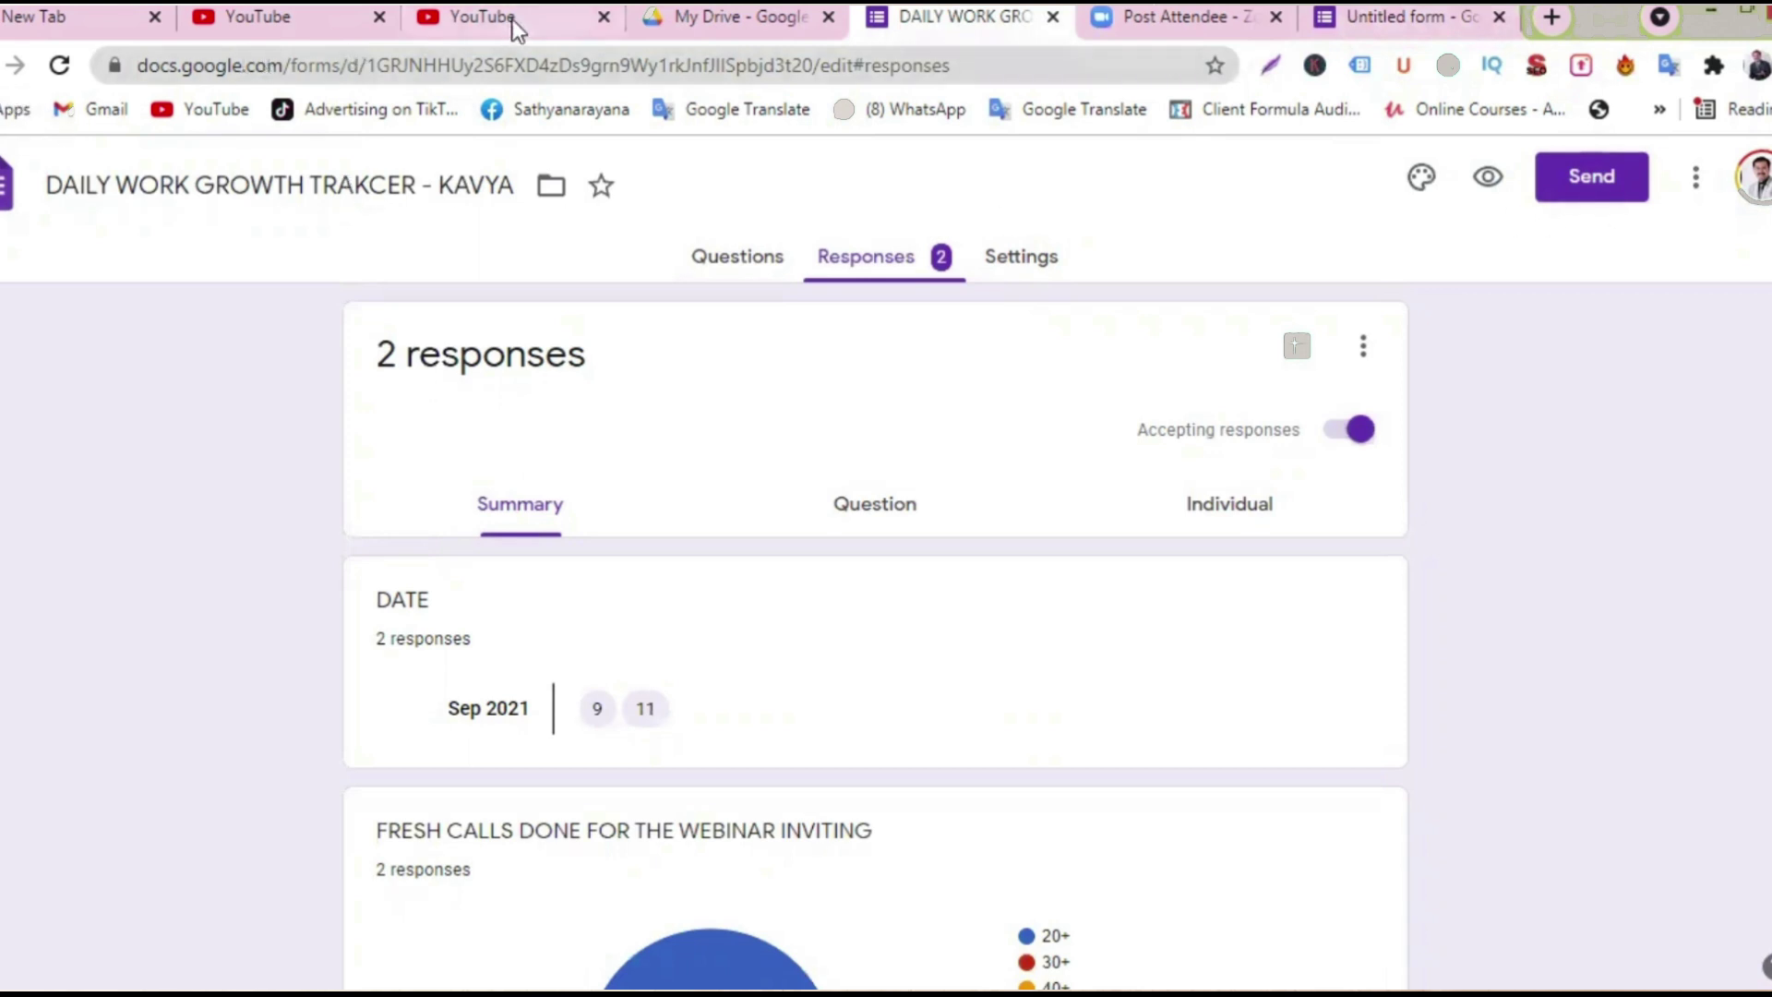
- Go from Google Drive to the Google Forms home page and open the MY WEEKLY VICTORIES form
click(752, 25)
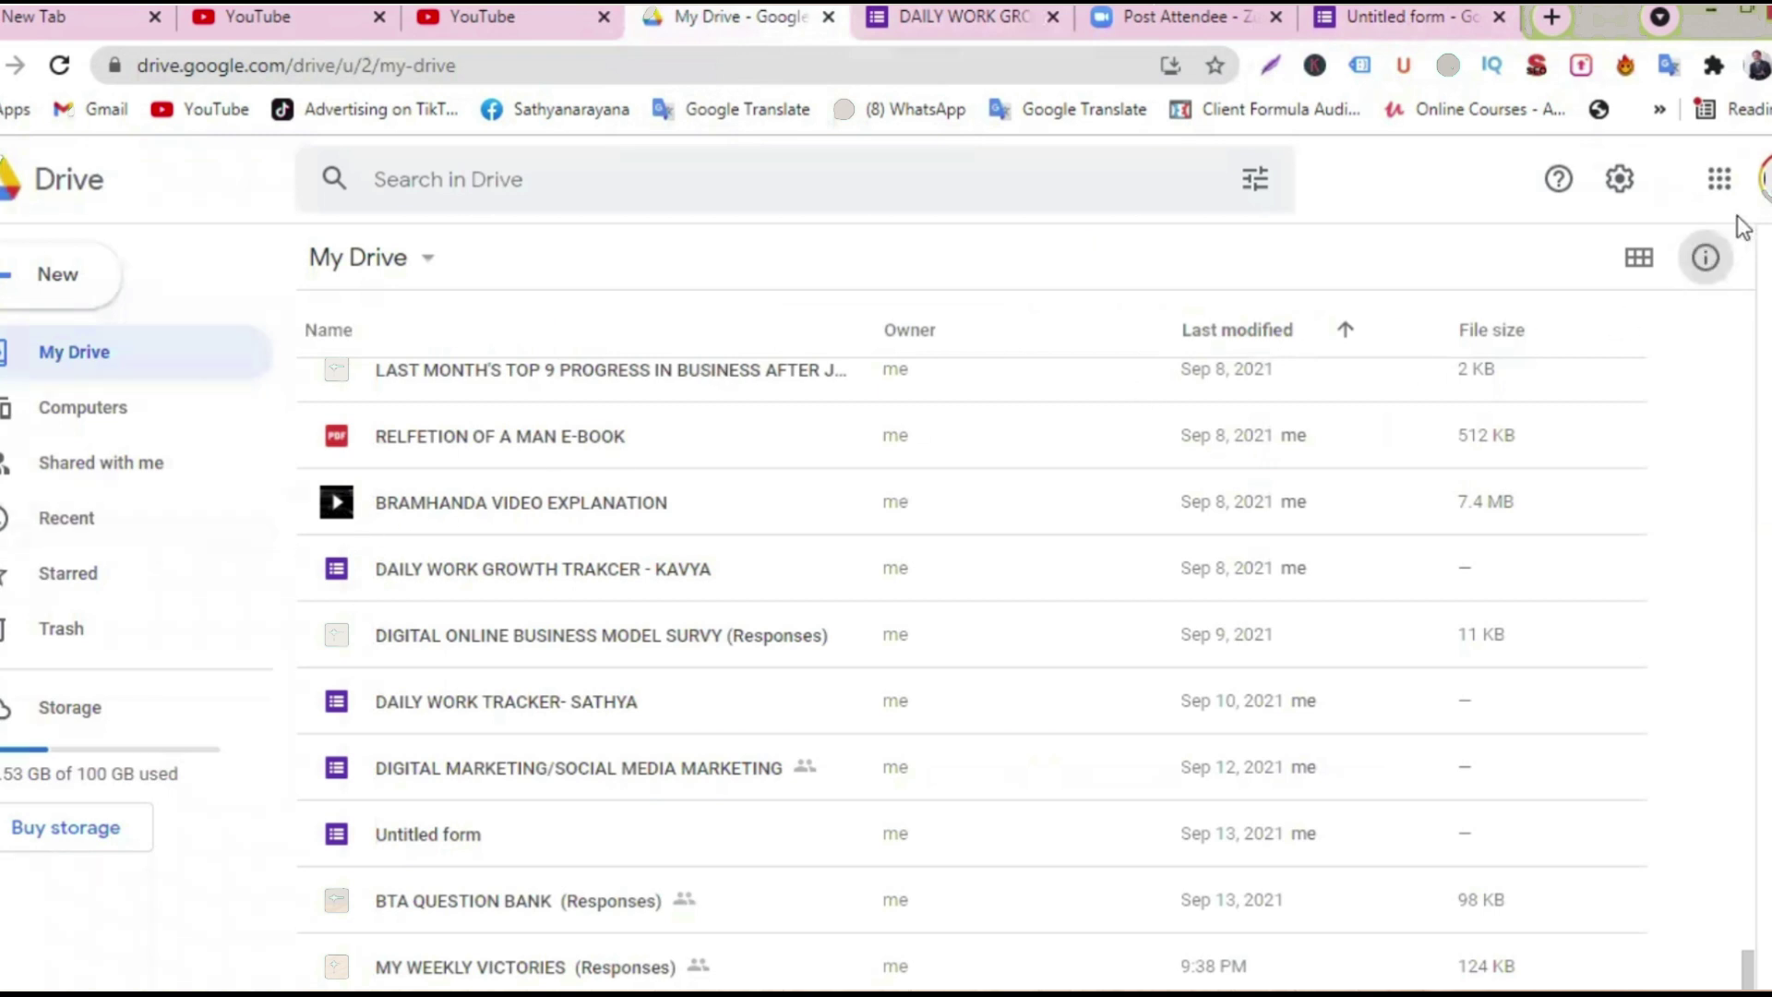
click(1720, 181)
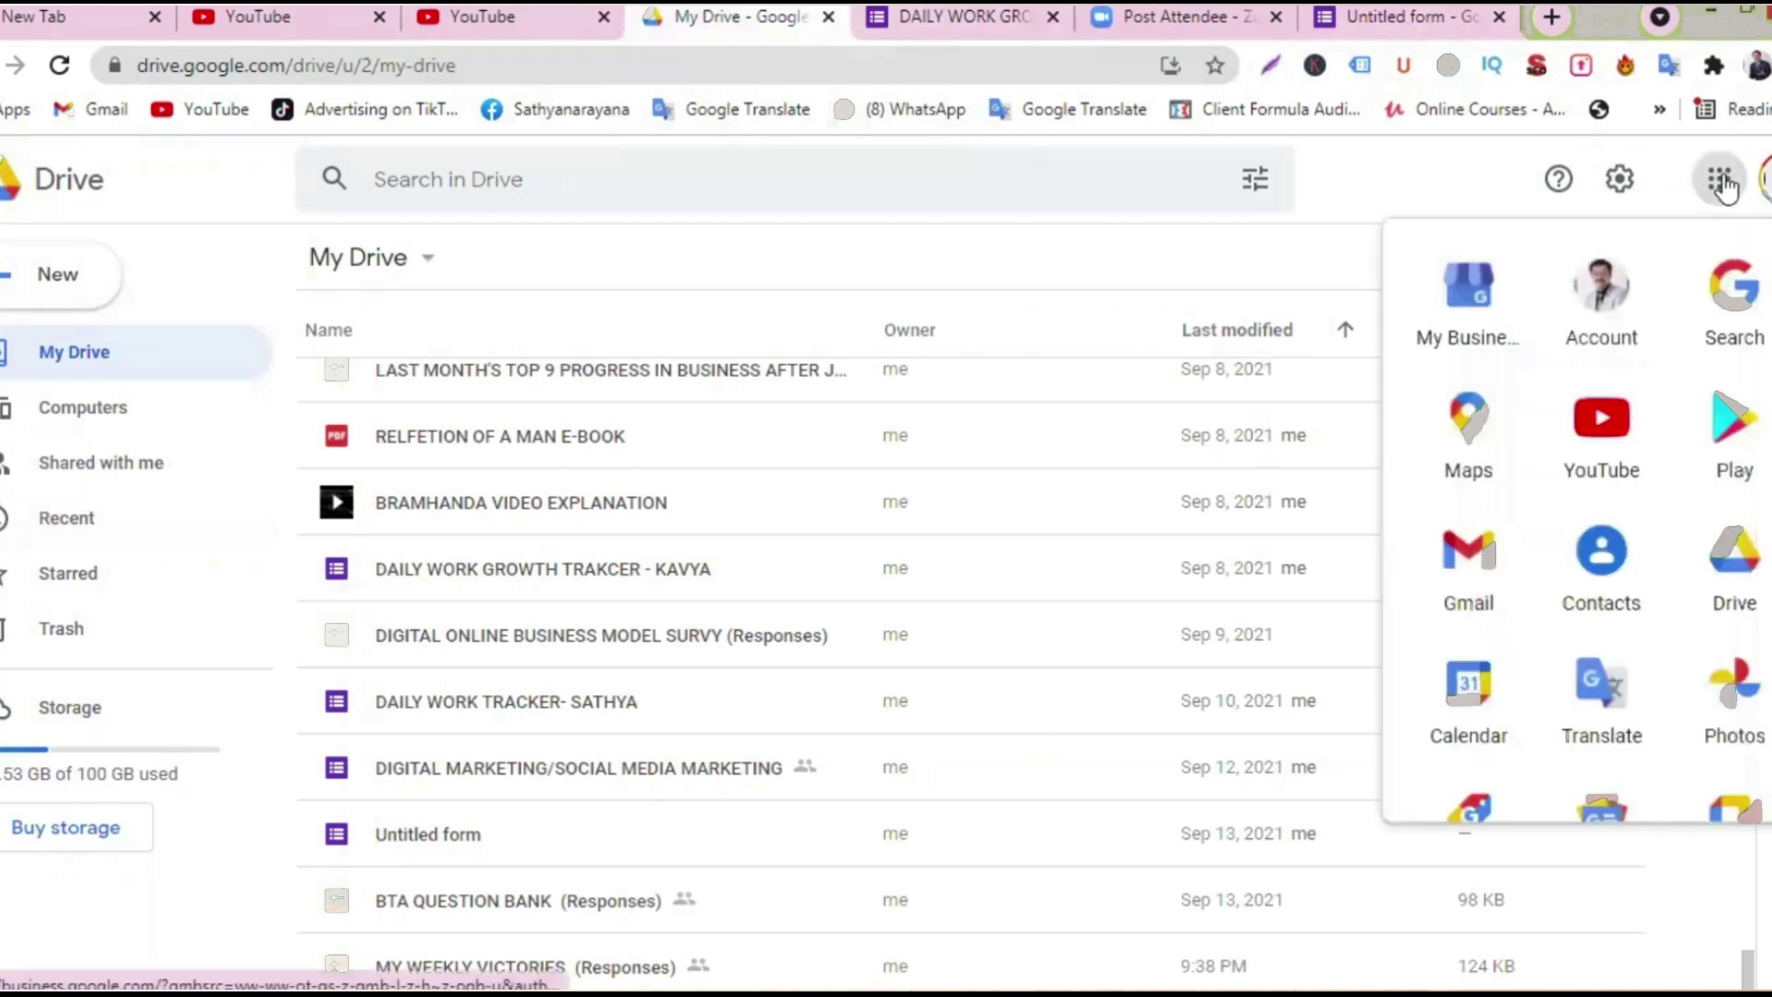
click(1721, 517)
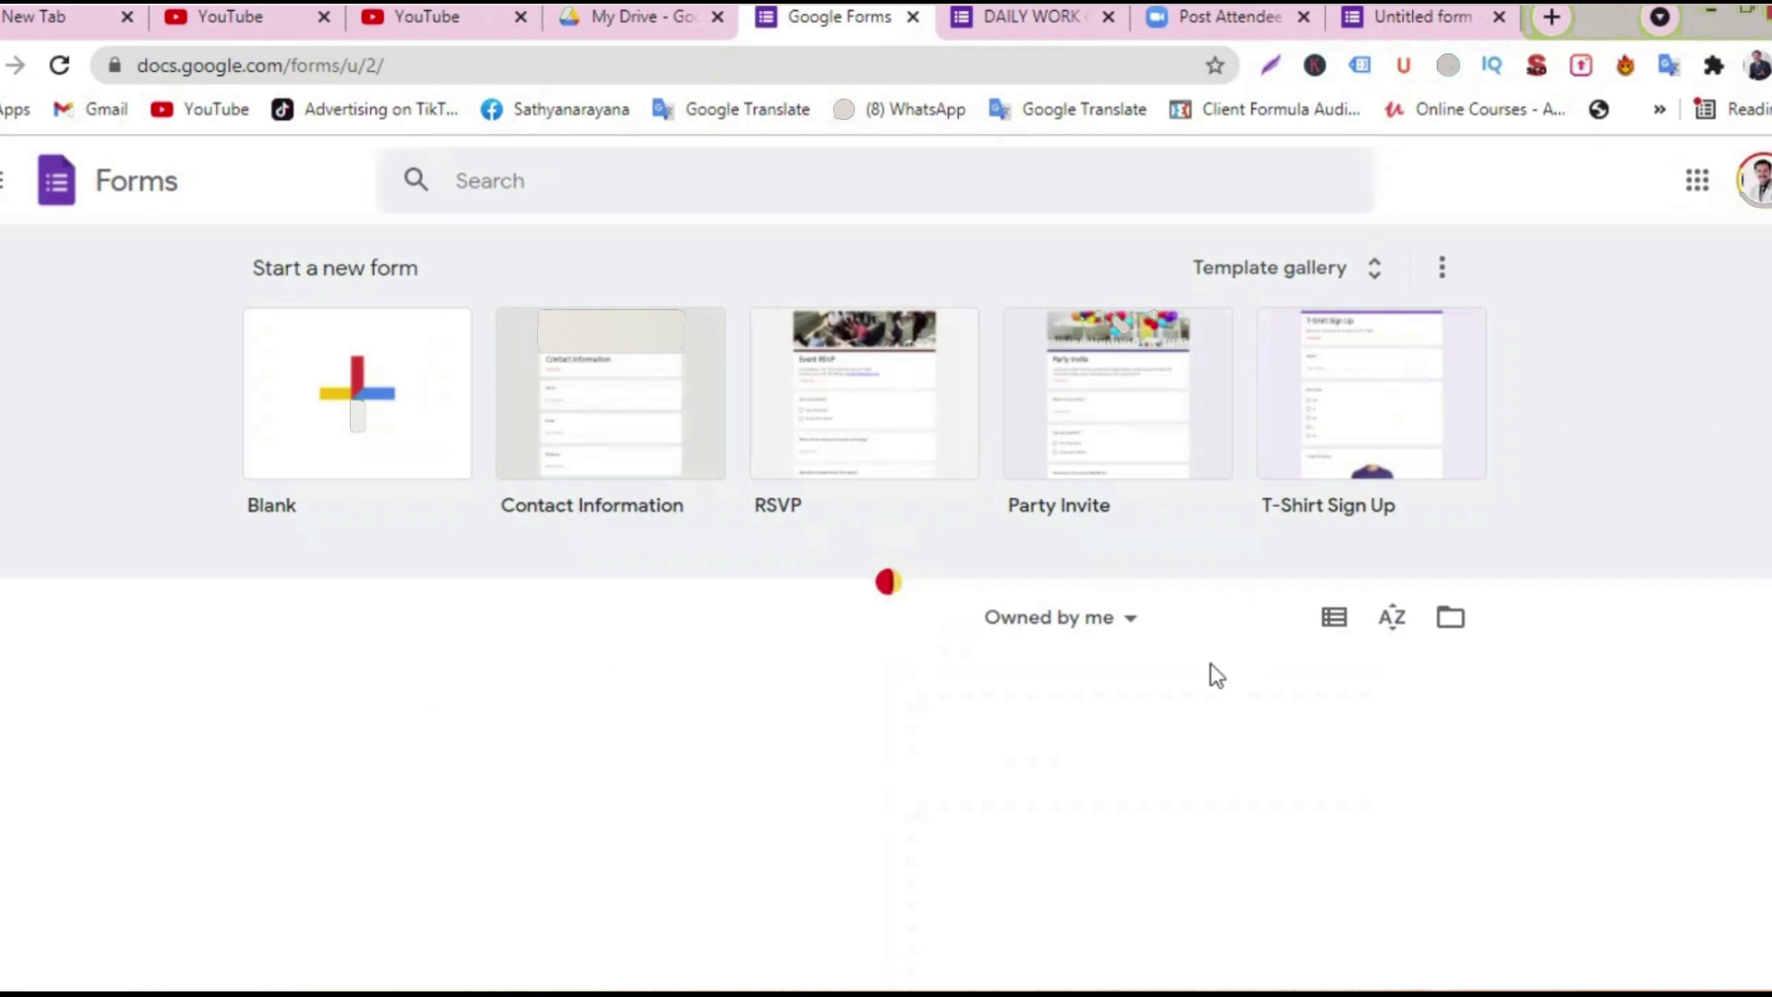
scroll(1210, 663, down, 10)
scroll(780, 609, down, 10)
scroll(1020, 553, up, 4)
click(387, 651)
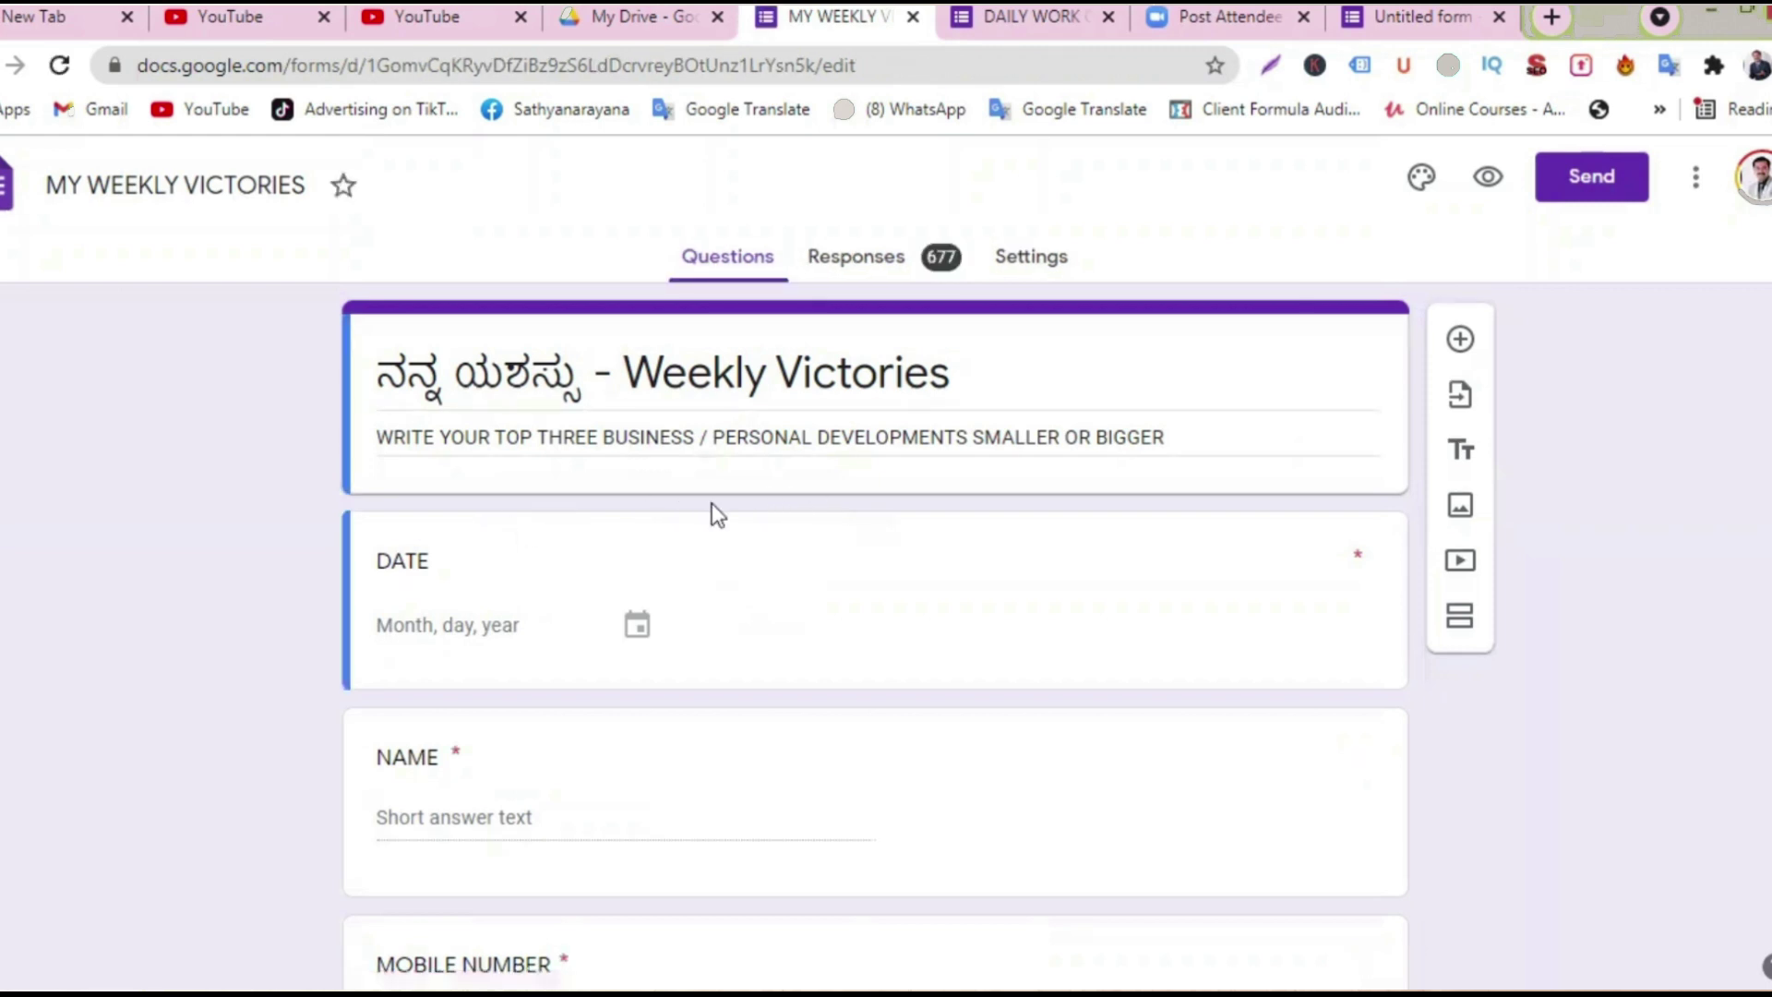
- Review the date, name, mobile number and weekly achievements questions of the MY WEEKLY VICTORIES form
scroll(712, 502, down, 4)
scroll(712, 502, up, 4)
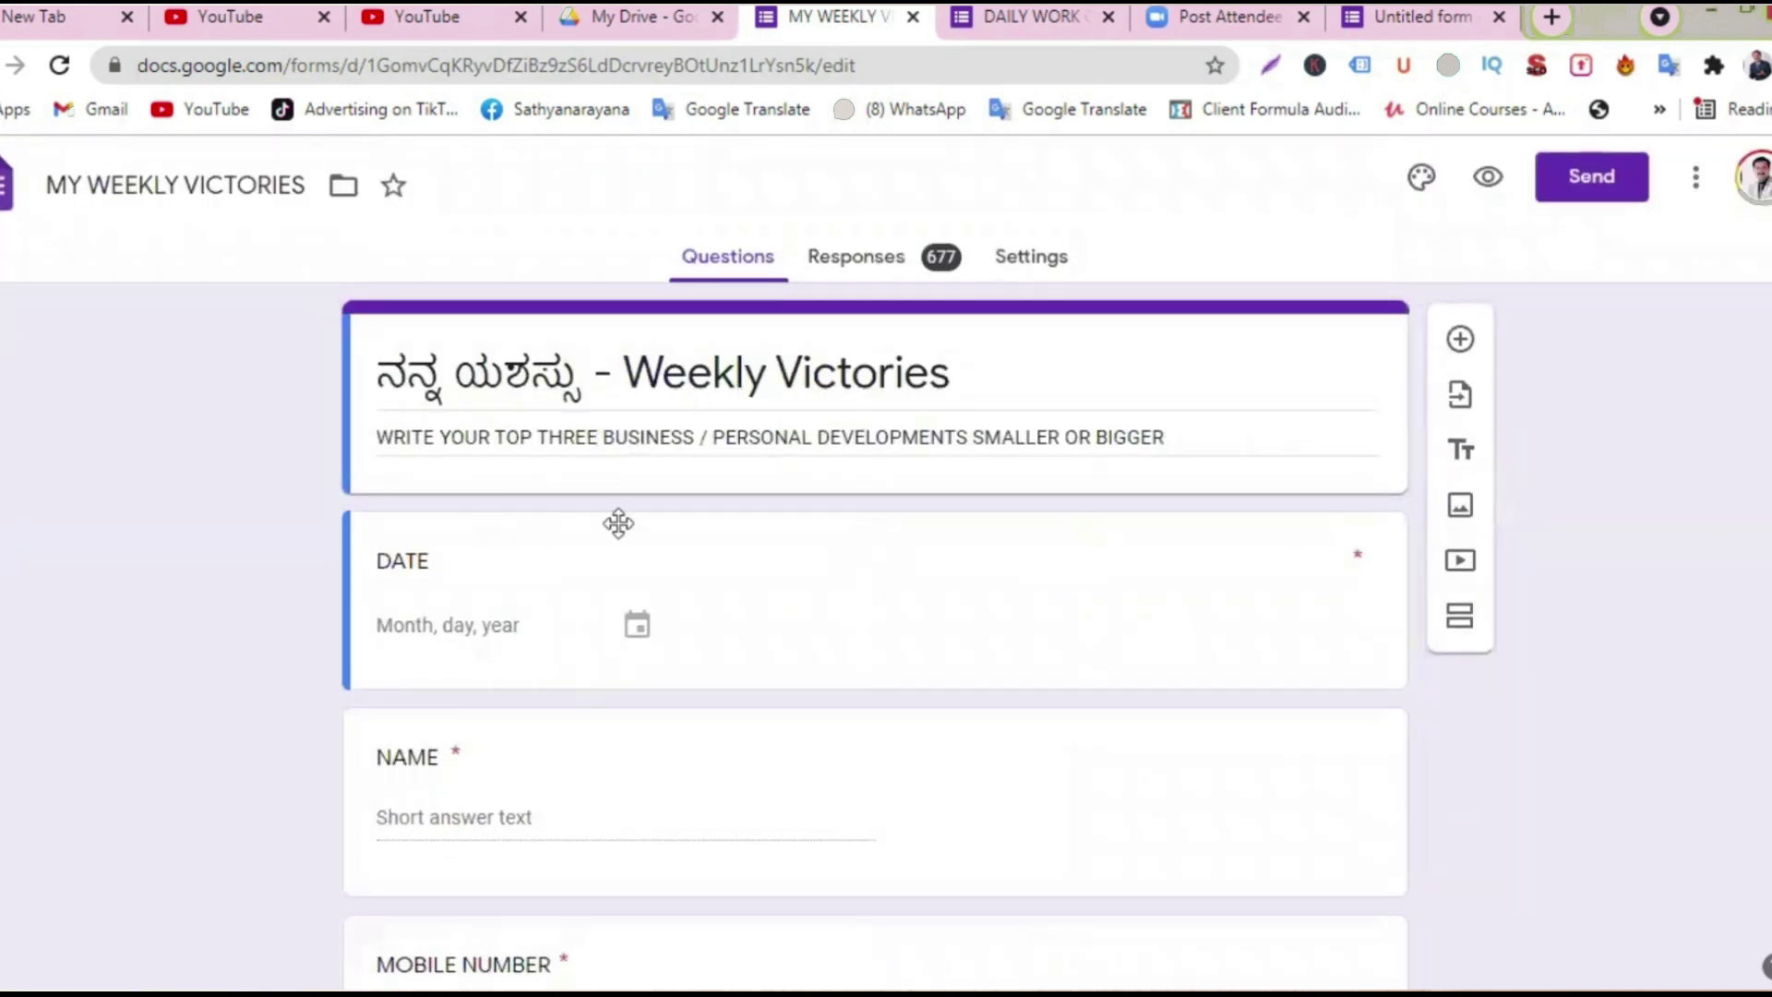
scroll(931, 651, down, 4)
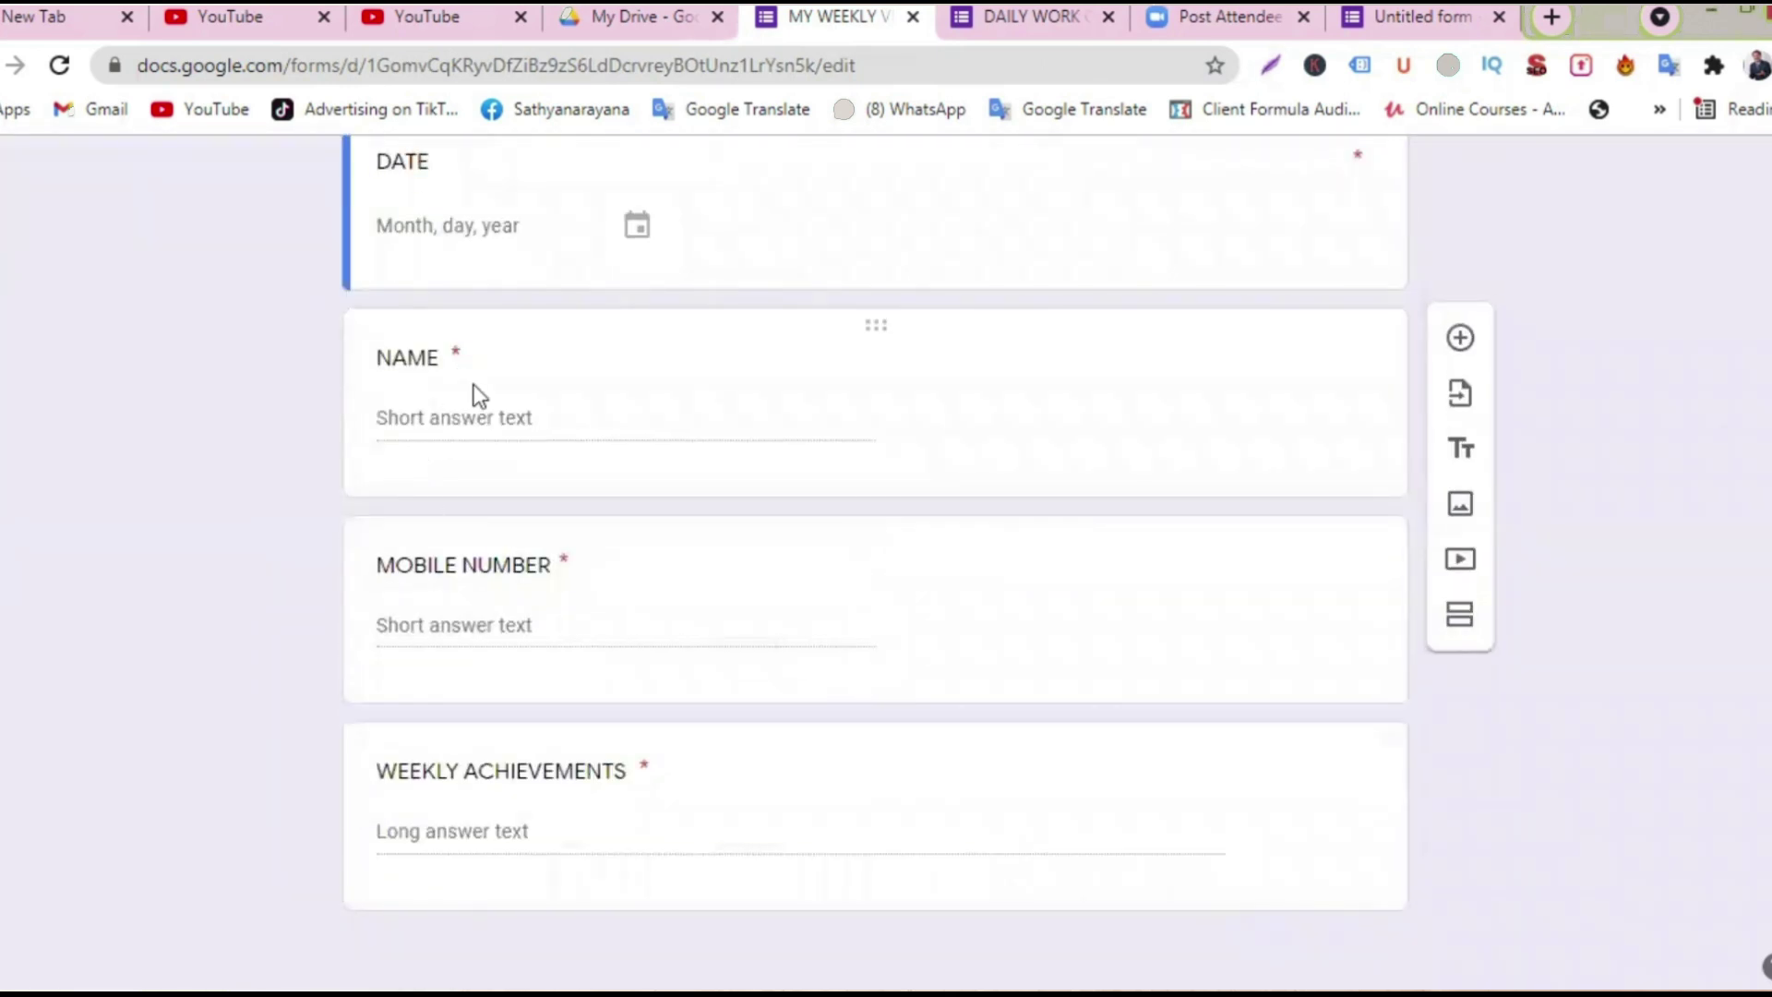
scroll(590, 780, up, 5)
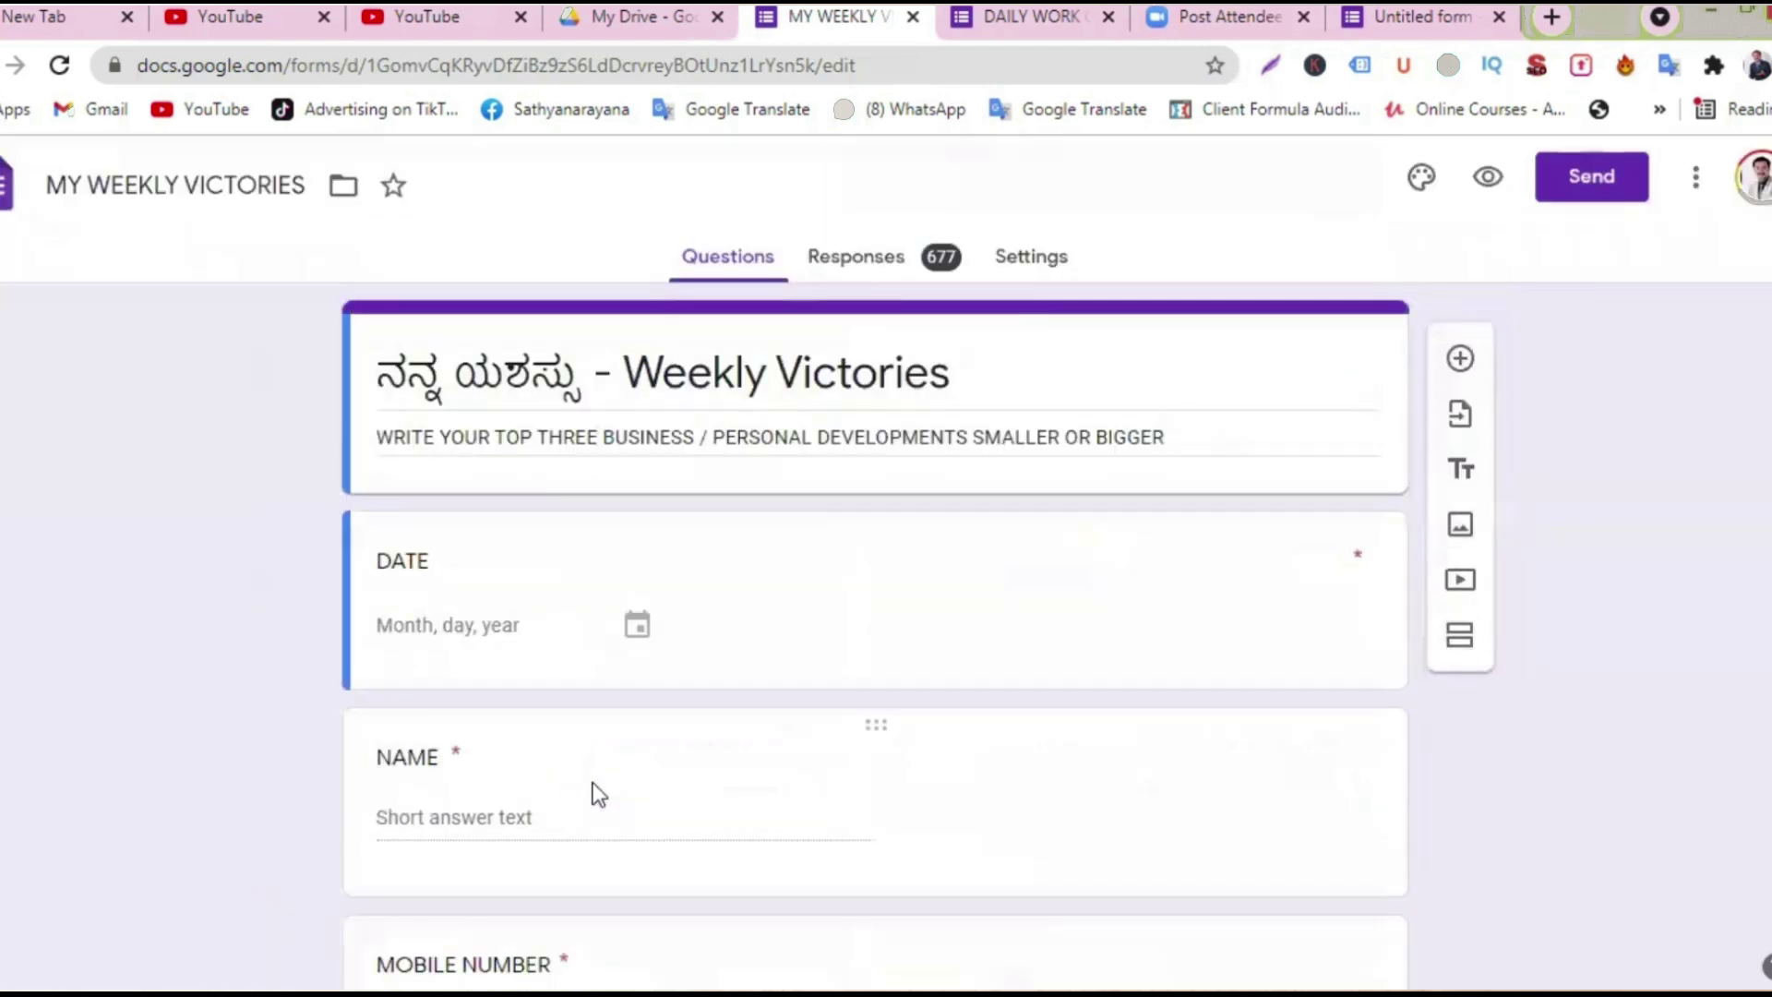
- Look through the response summary of the MY WEEKLY VICTORIES form
click(857, 263)
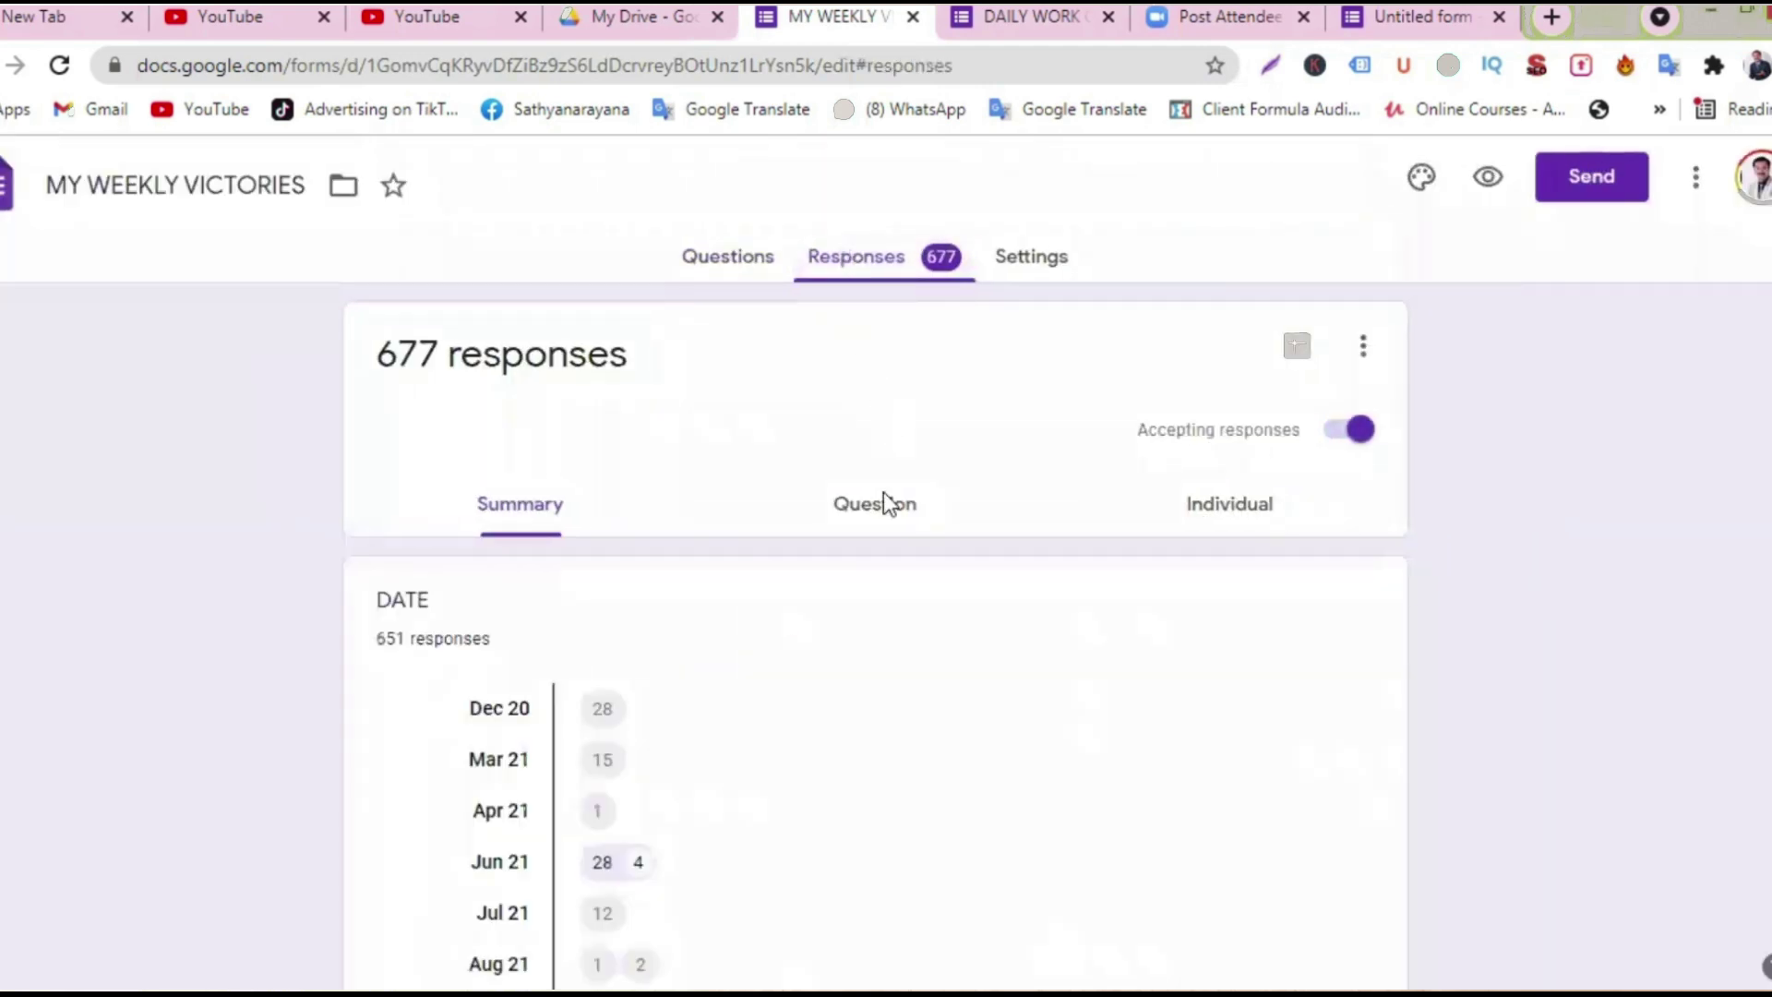
scroll(883, 502, down, 18)
scroll(880, 528, up, 2)
scroll(880, 528, down, 10)
scroll(881, 528, up, 20)
- Open the spreadsheet linked to the MY WEEKLY VICTORIES responses and browse its recorded entries
click(1303, 345)
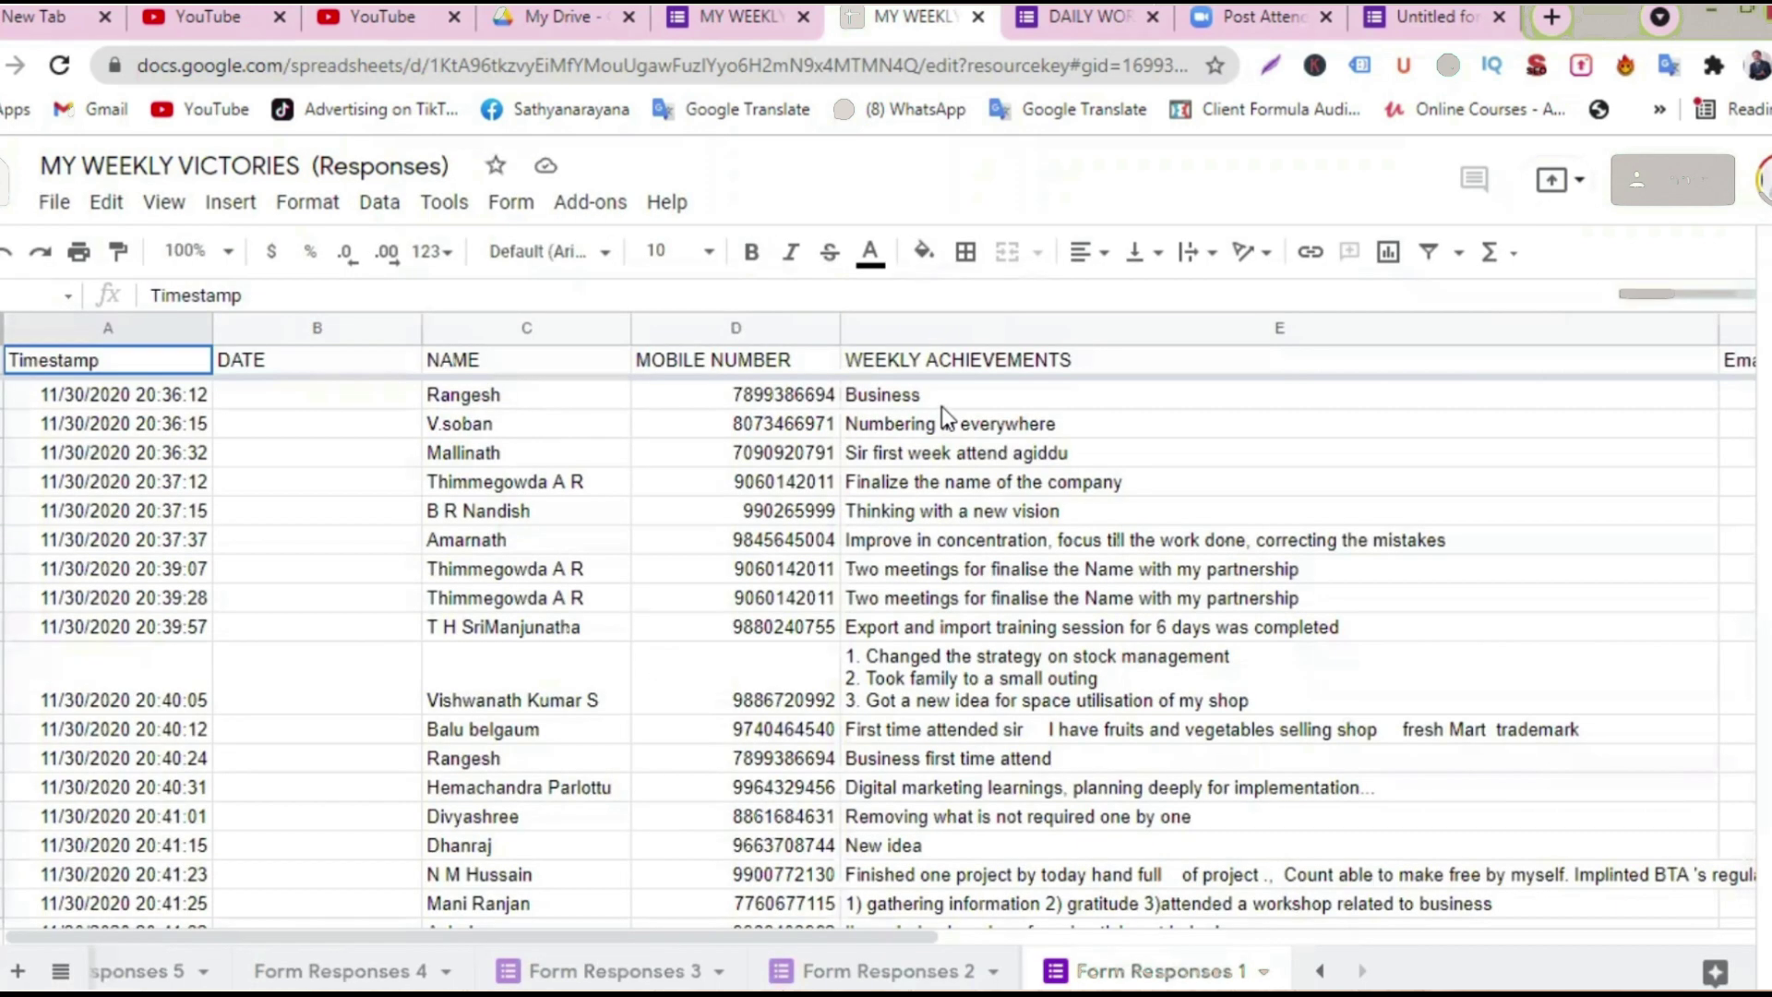
scroll(943, 411, down, 7)
scroll(950, 528, down, 8)
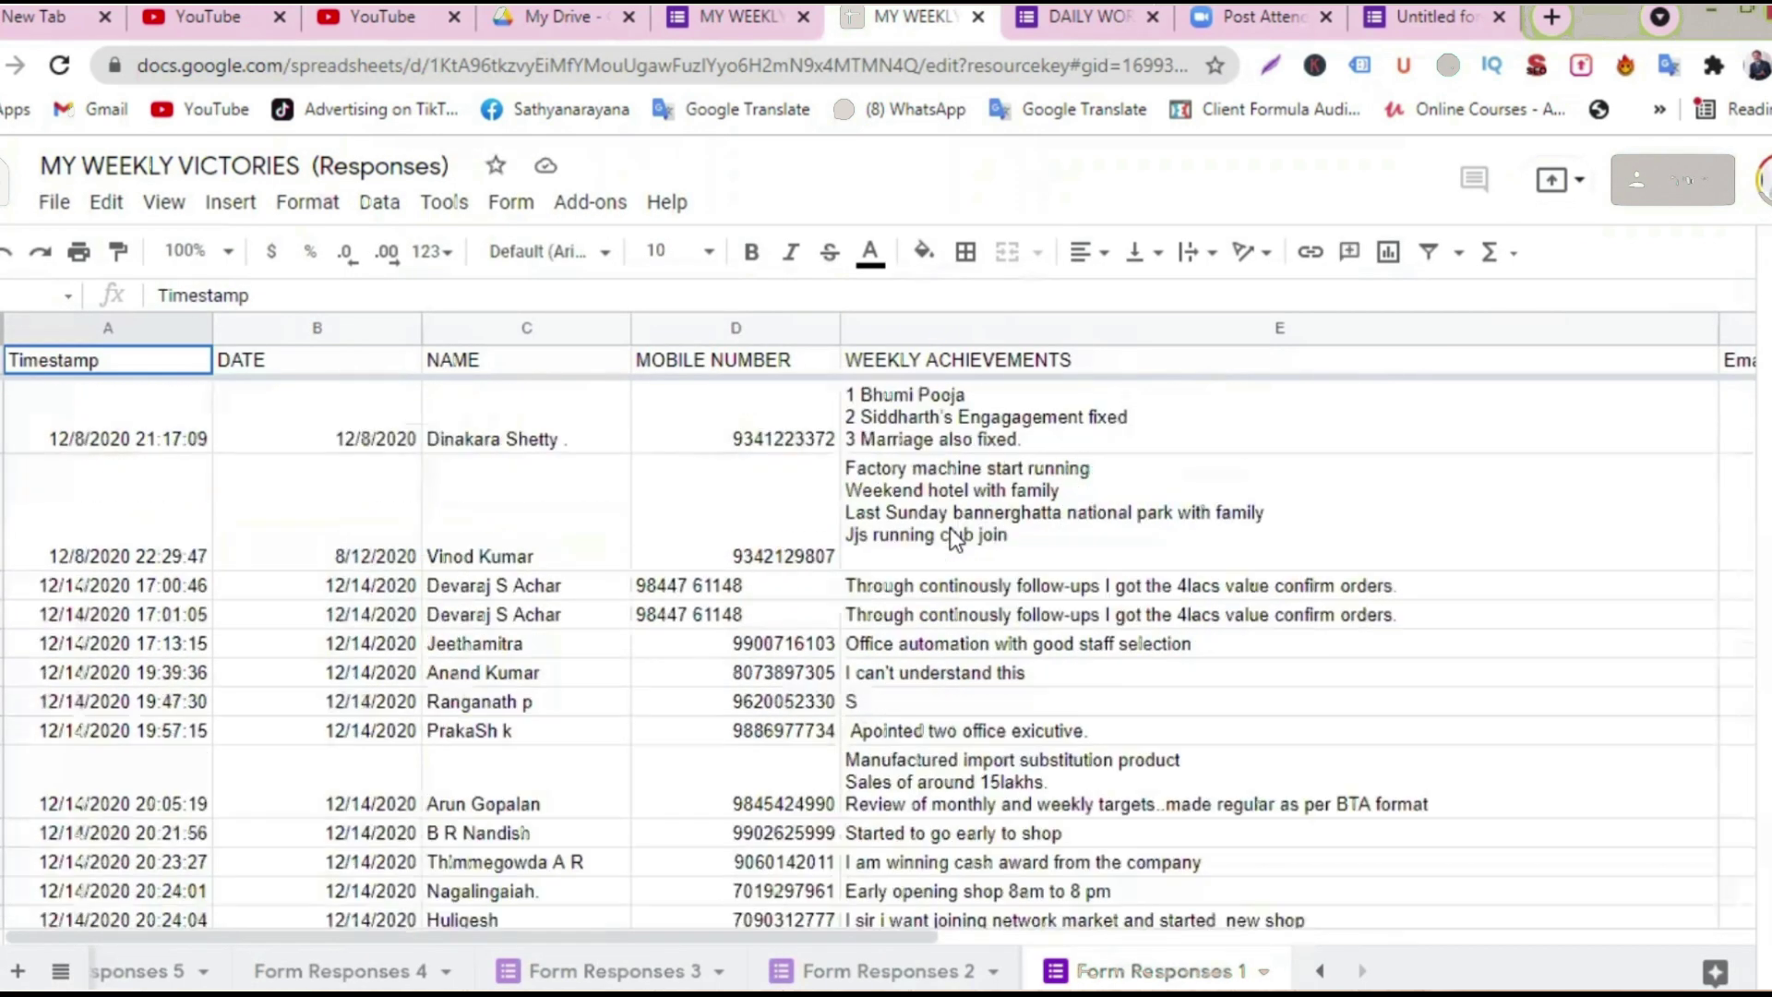
scroll(950, 528, up, 13)
scroll(949, 528, up, 2)
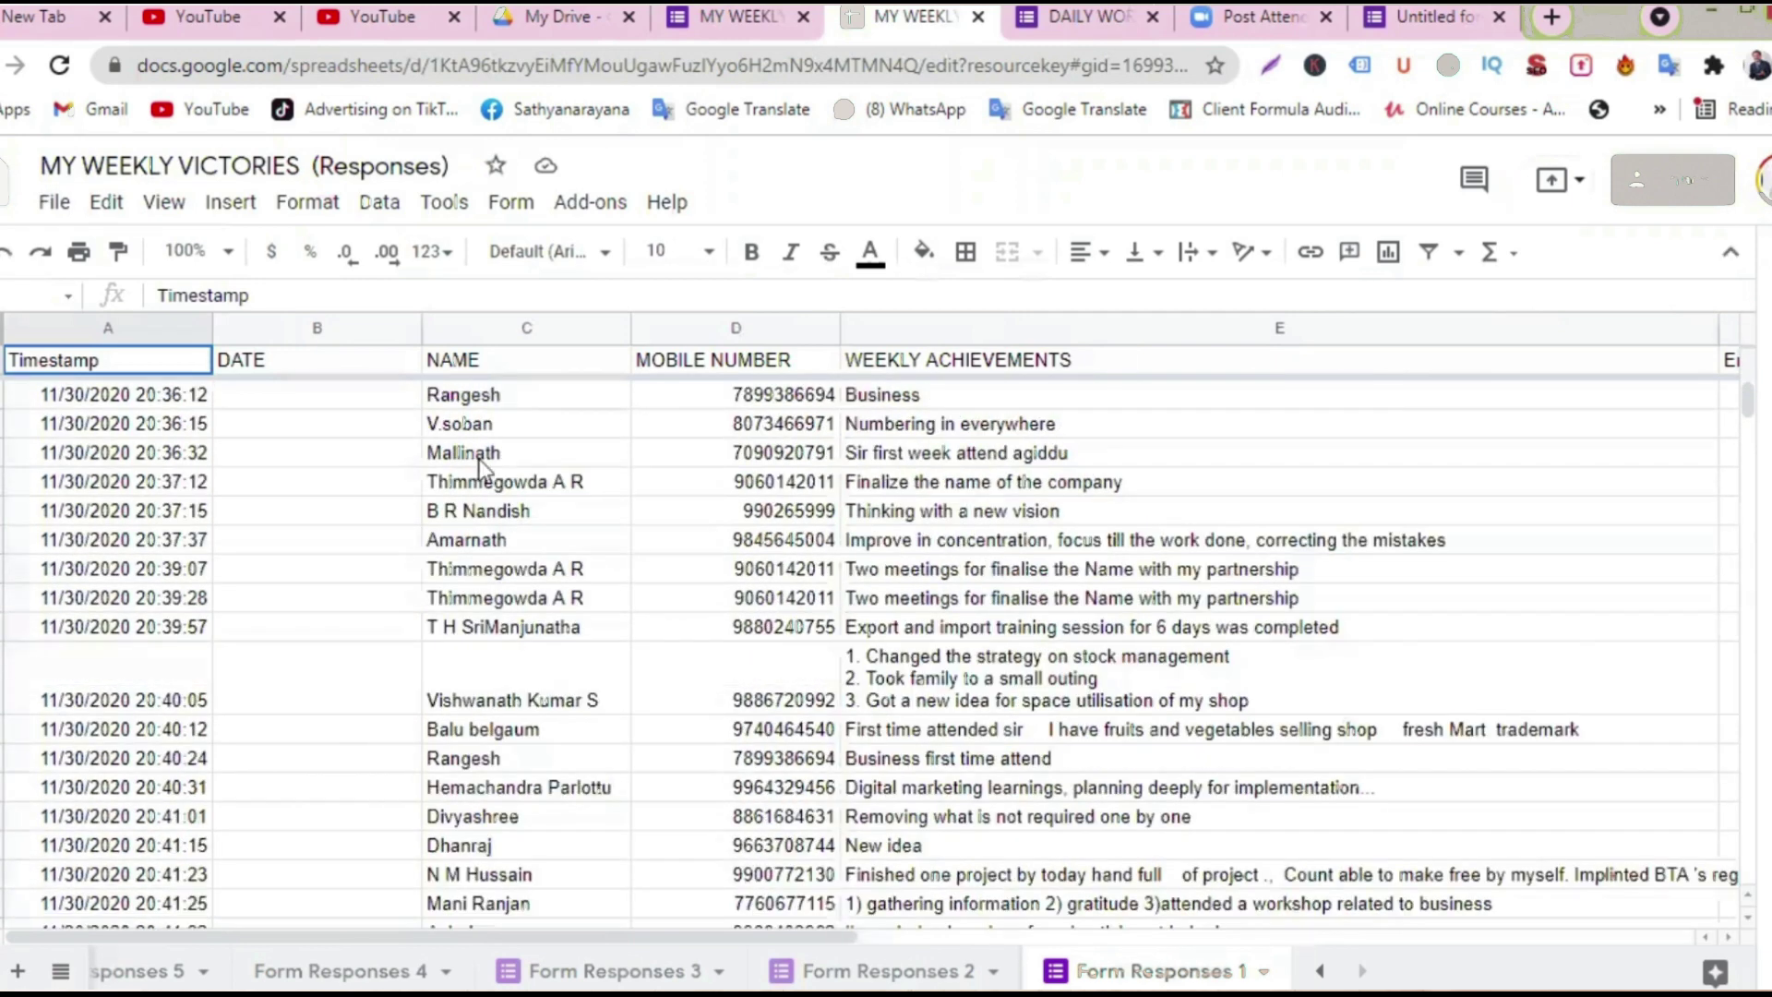
- Return from the responses spreadsheet to the Google Forms home page and open the GROWTH QUESTION 2021 form
click(748, 15)
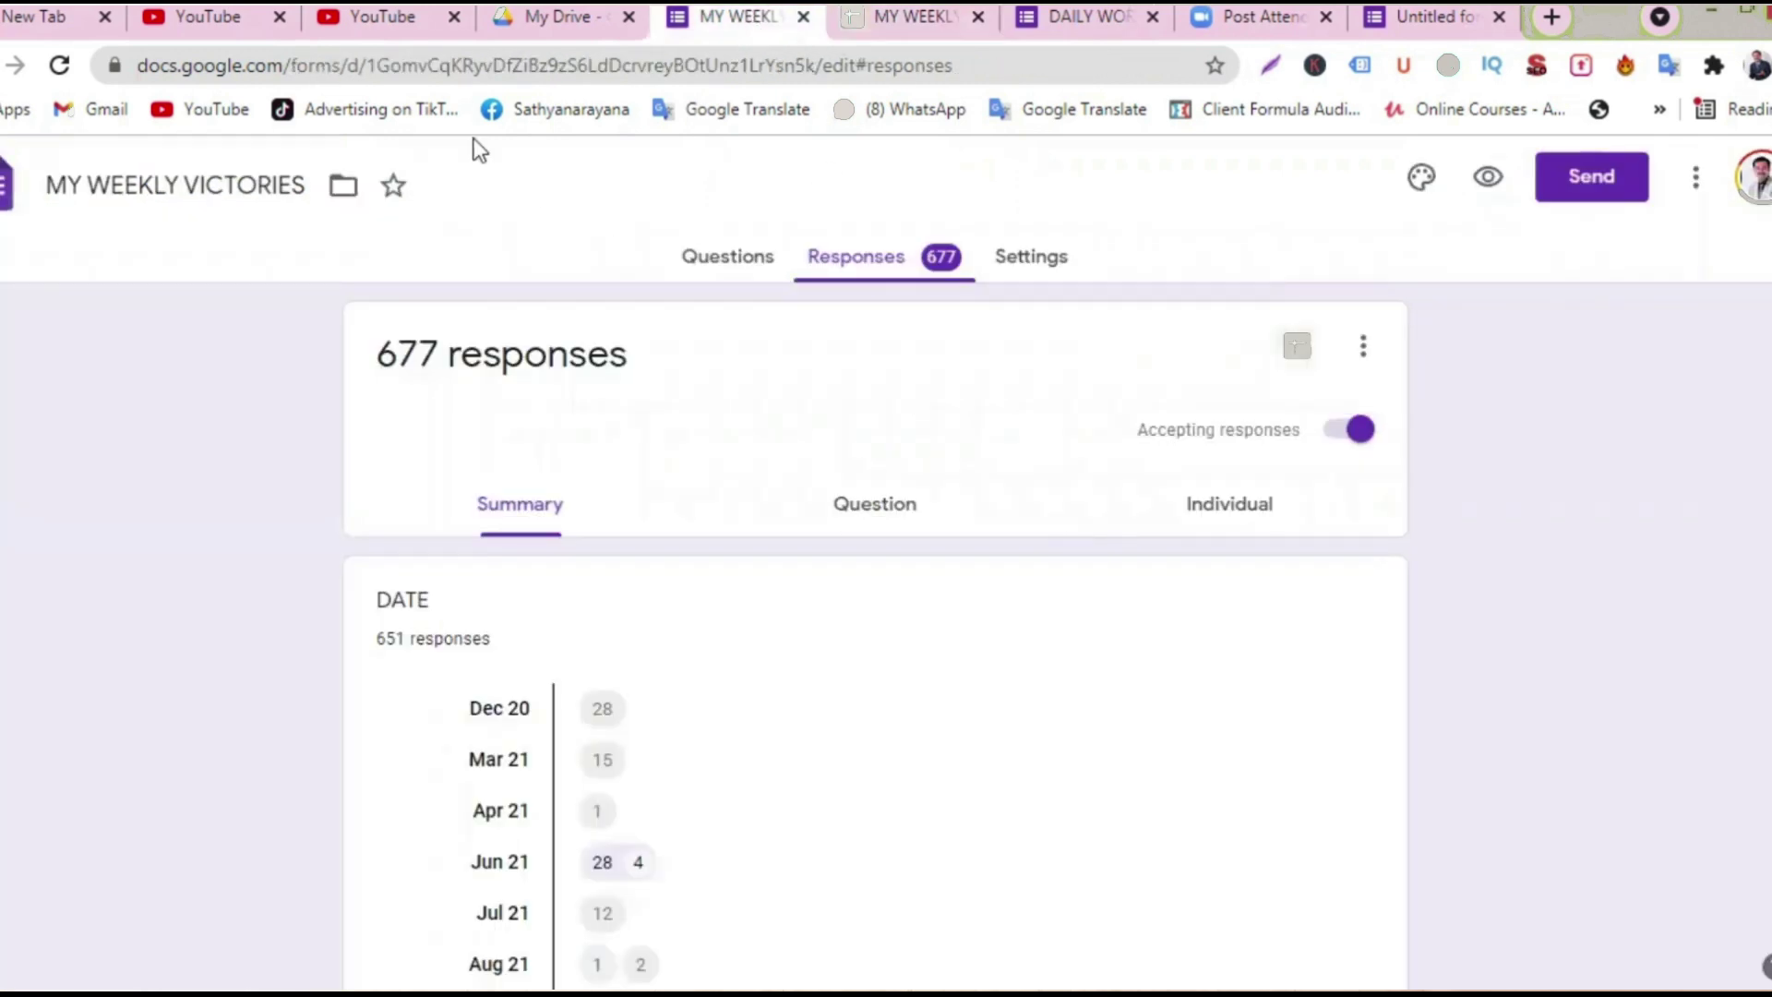
key(alt+Left)
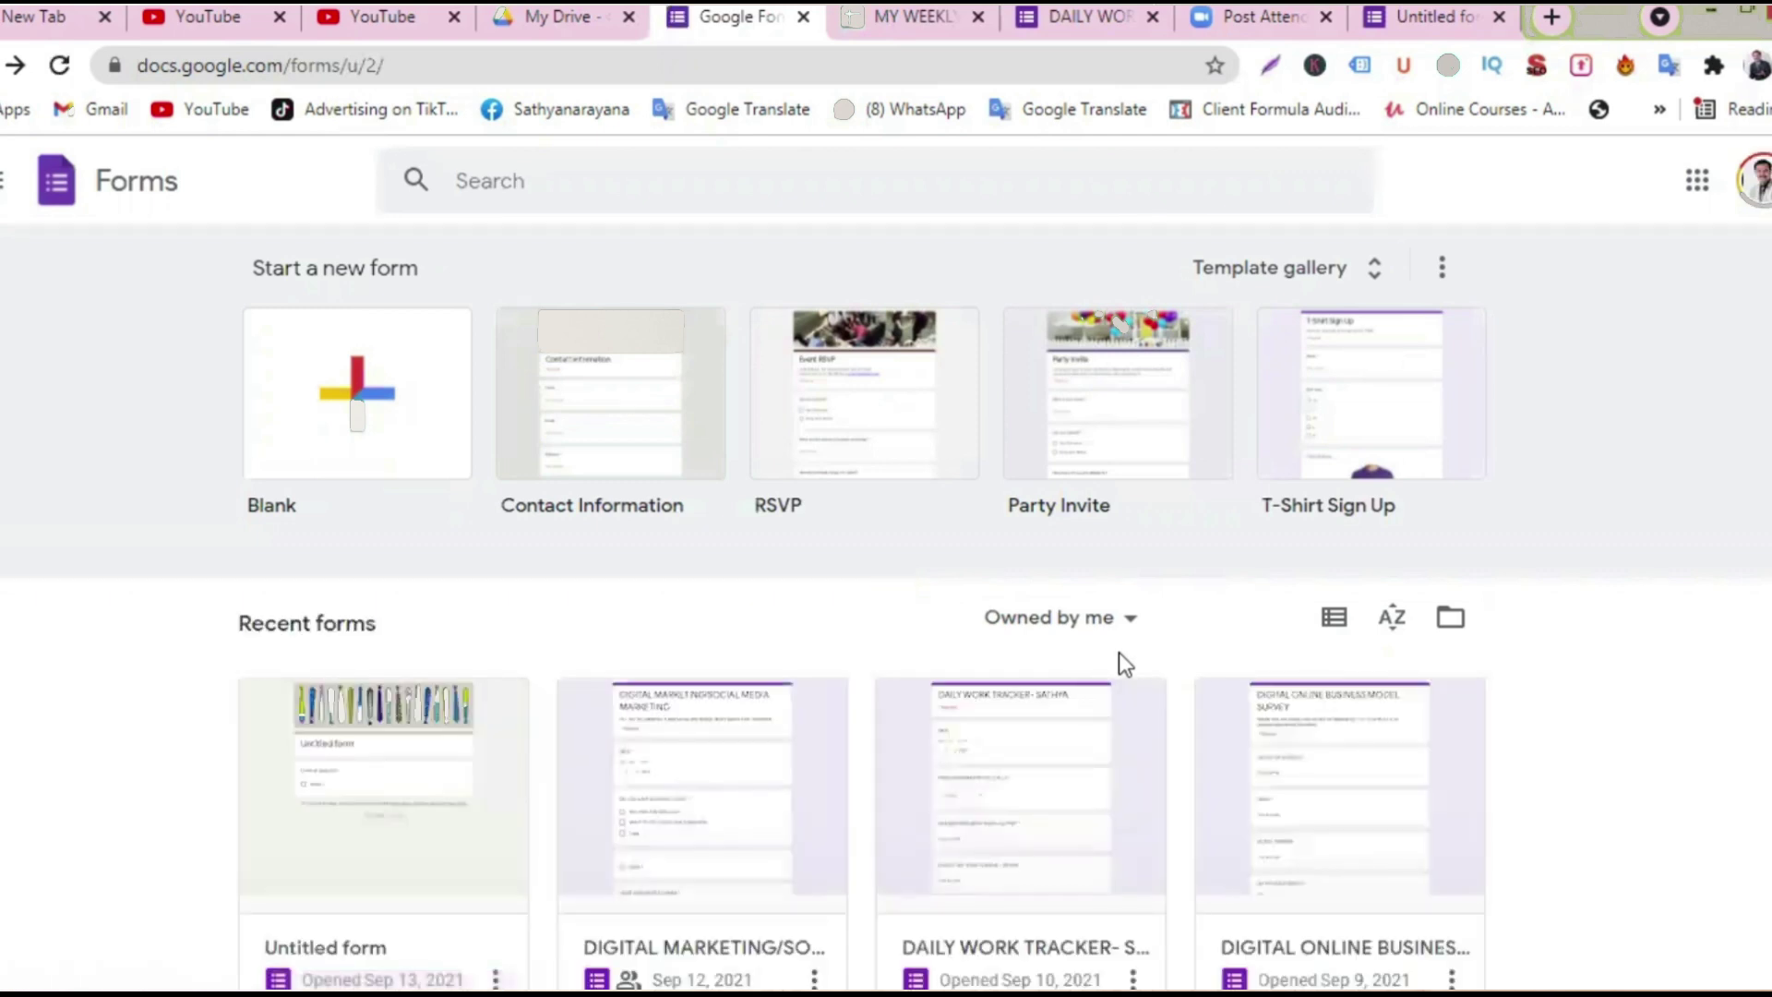
scroll(1127, 661, down, 12)
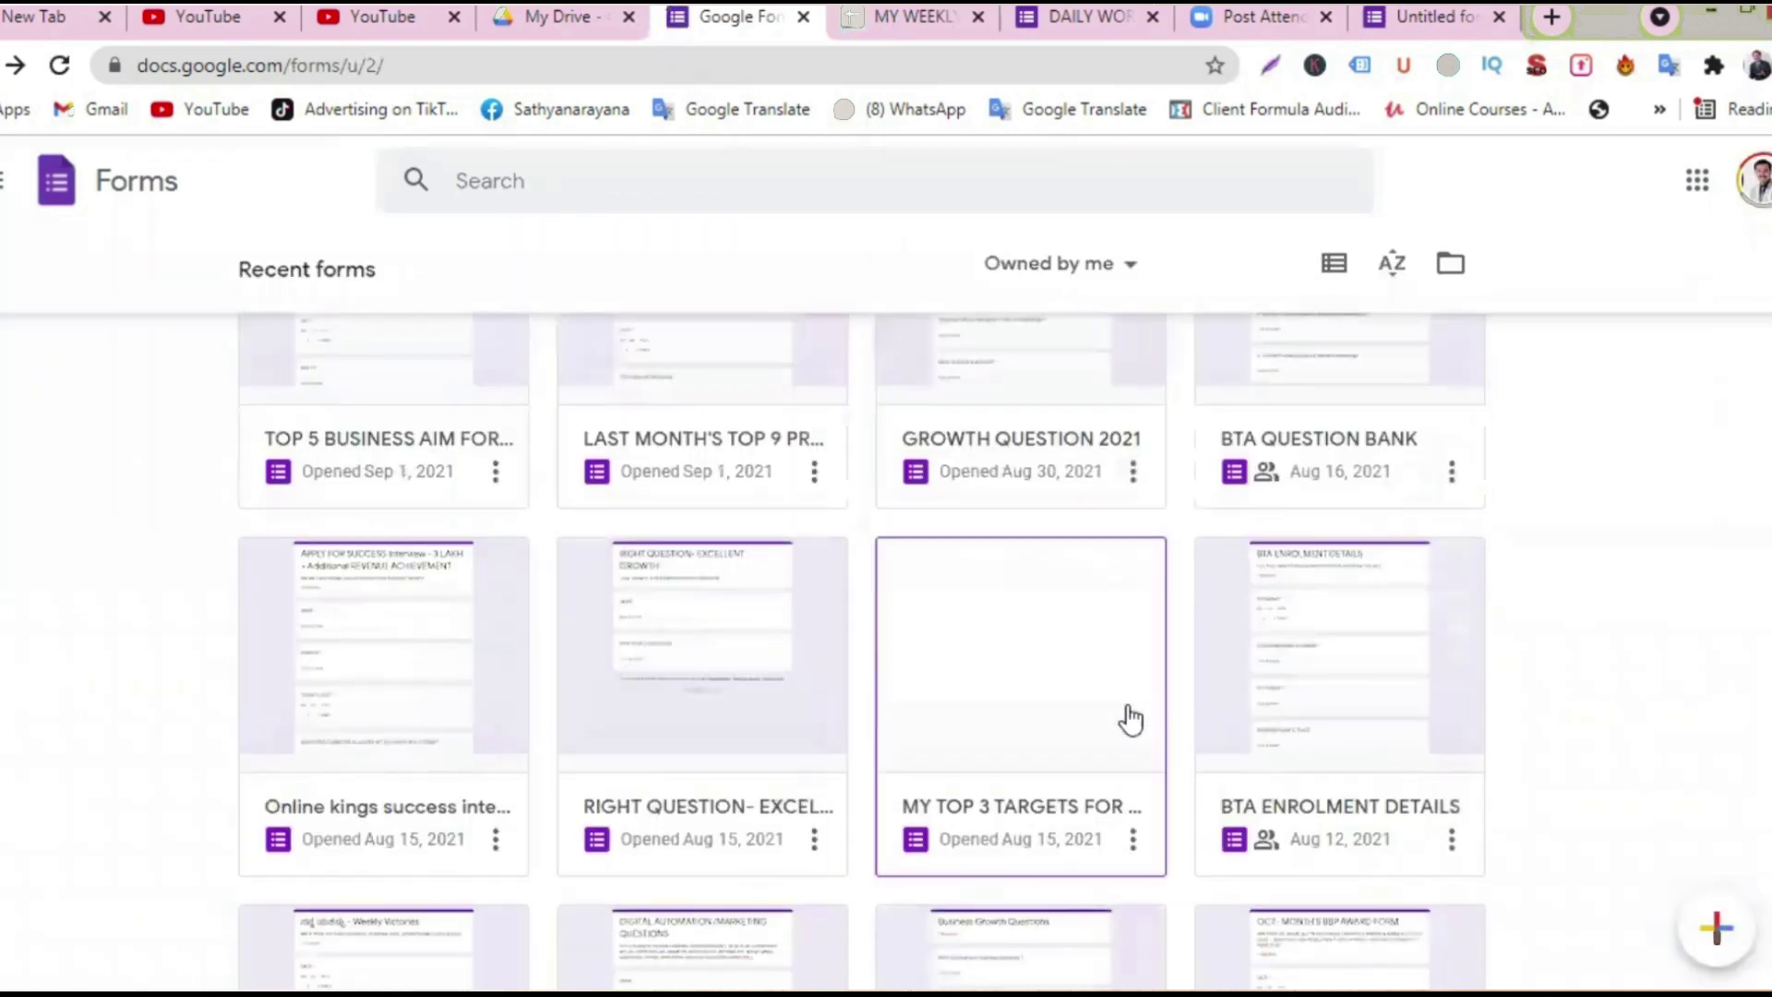
click(1010, 412)
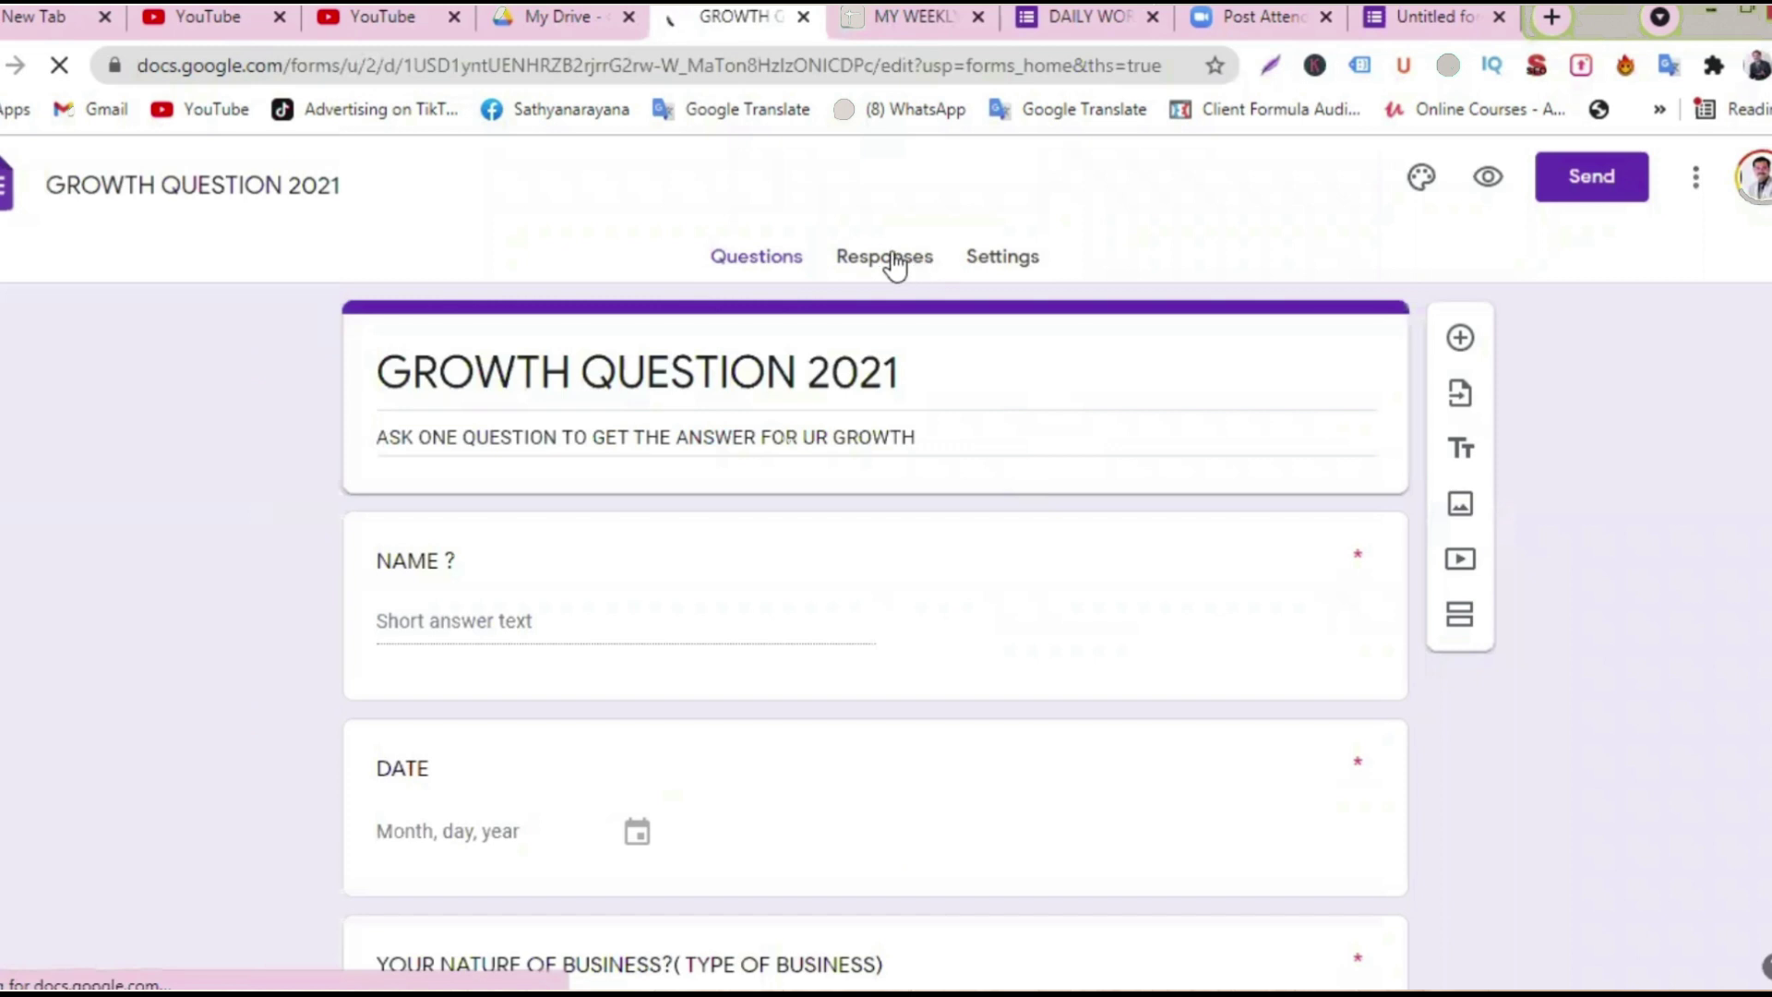
- Review the first questions of the GROWTH QUESTION 2021 form and show its response summary
click(894, 548)
scroll(877, 563, down, 2)
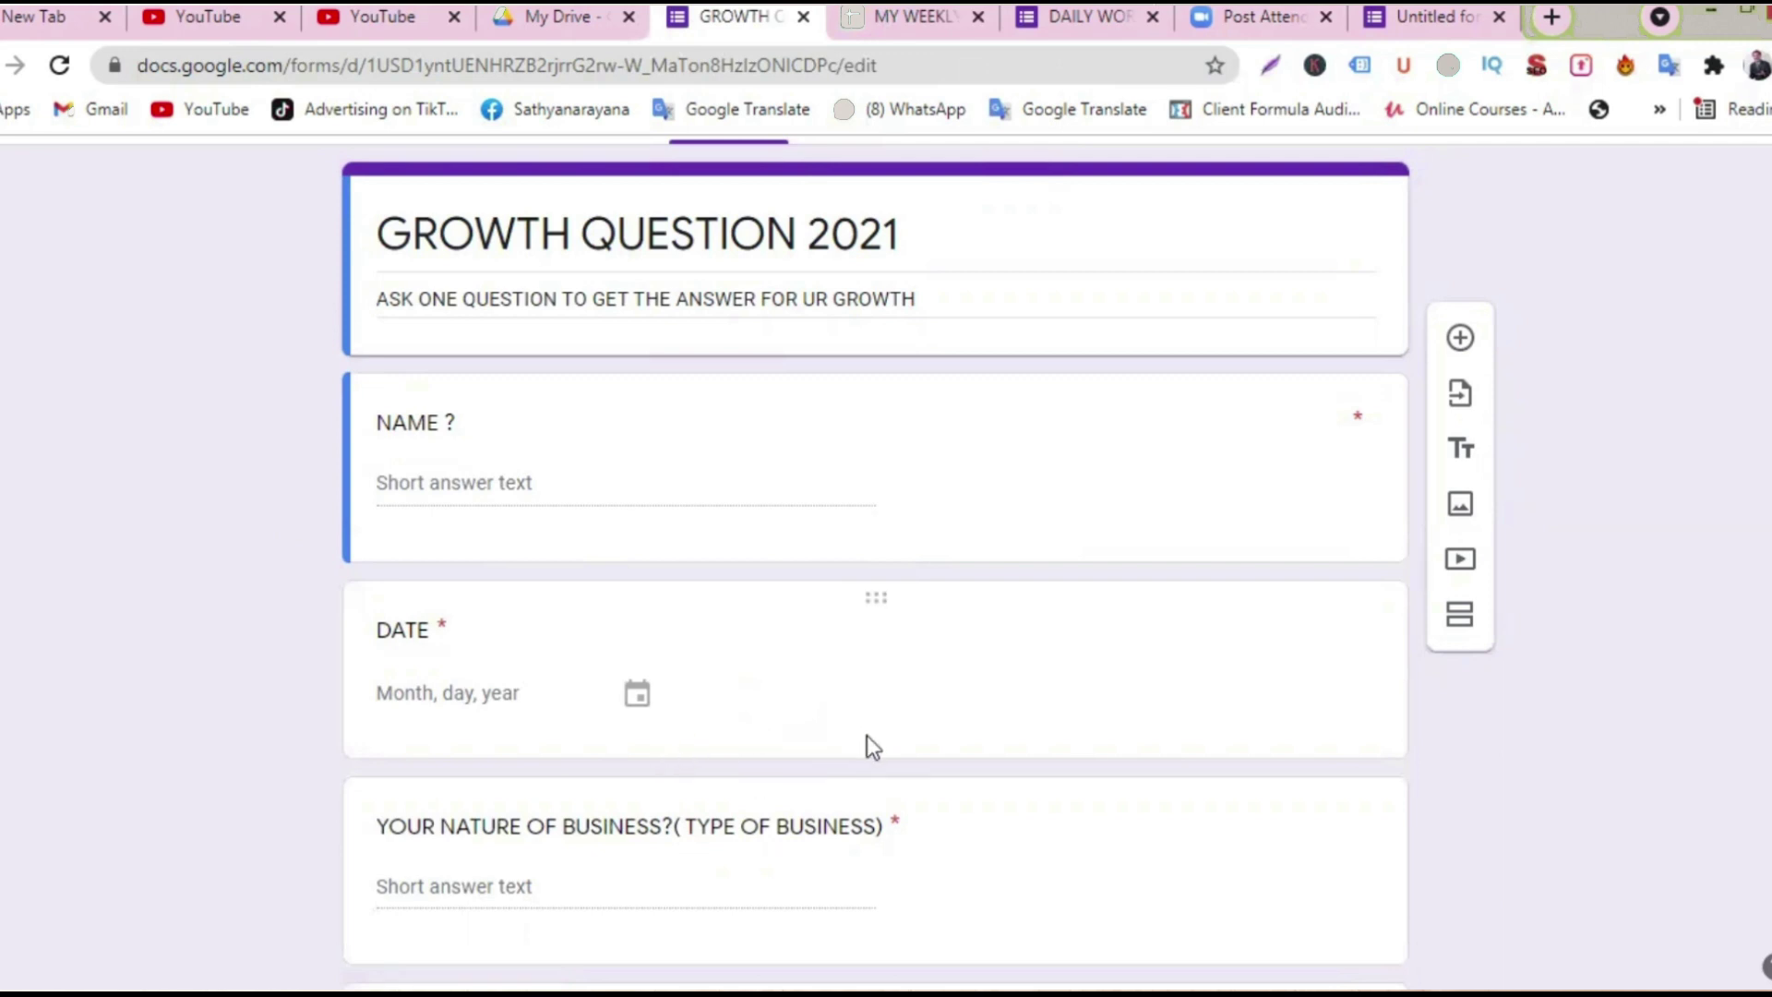
scroll(842, 709, up, 2)
click(862, 261)
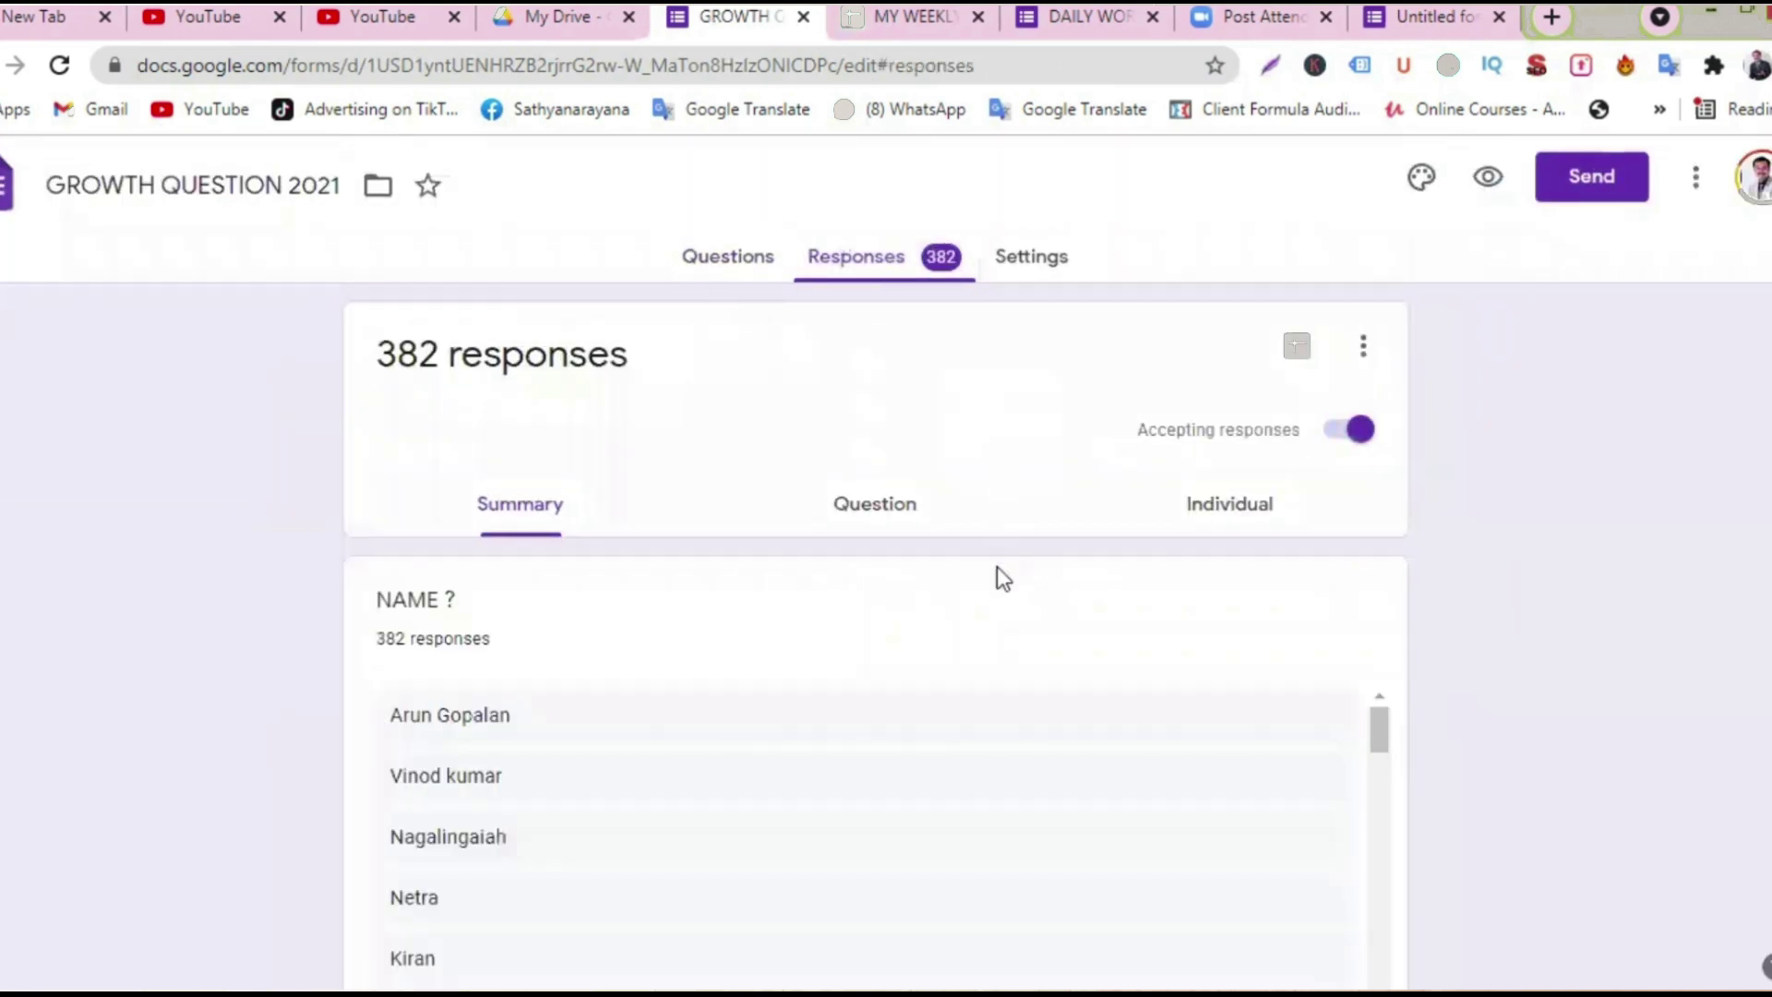
- Look through the name and date answers in the GROWTH QUESTION 2021 response summary
scroll(997, 567, down, 10)
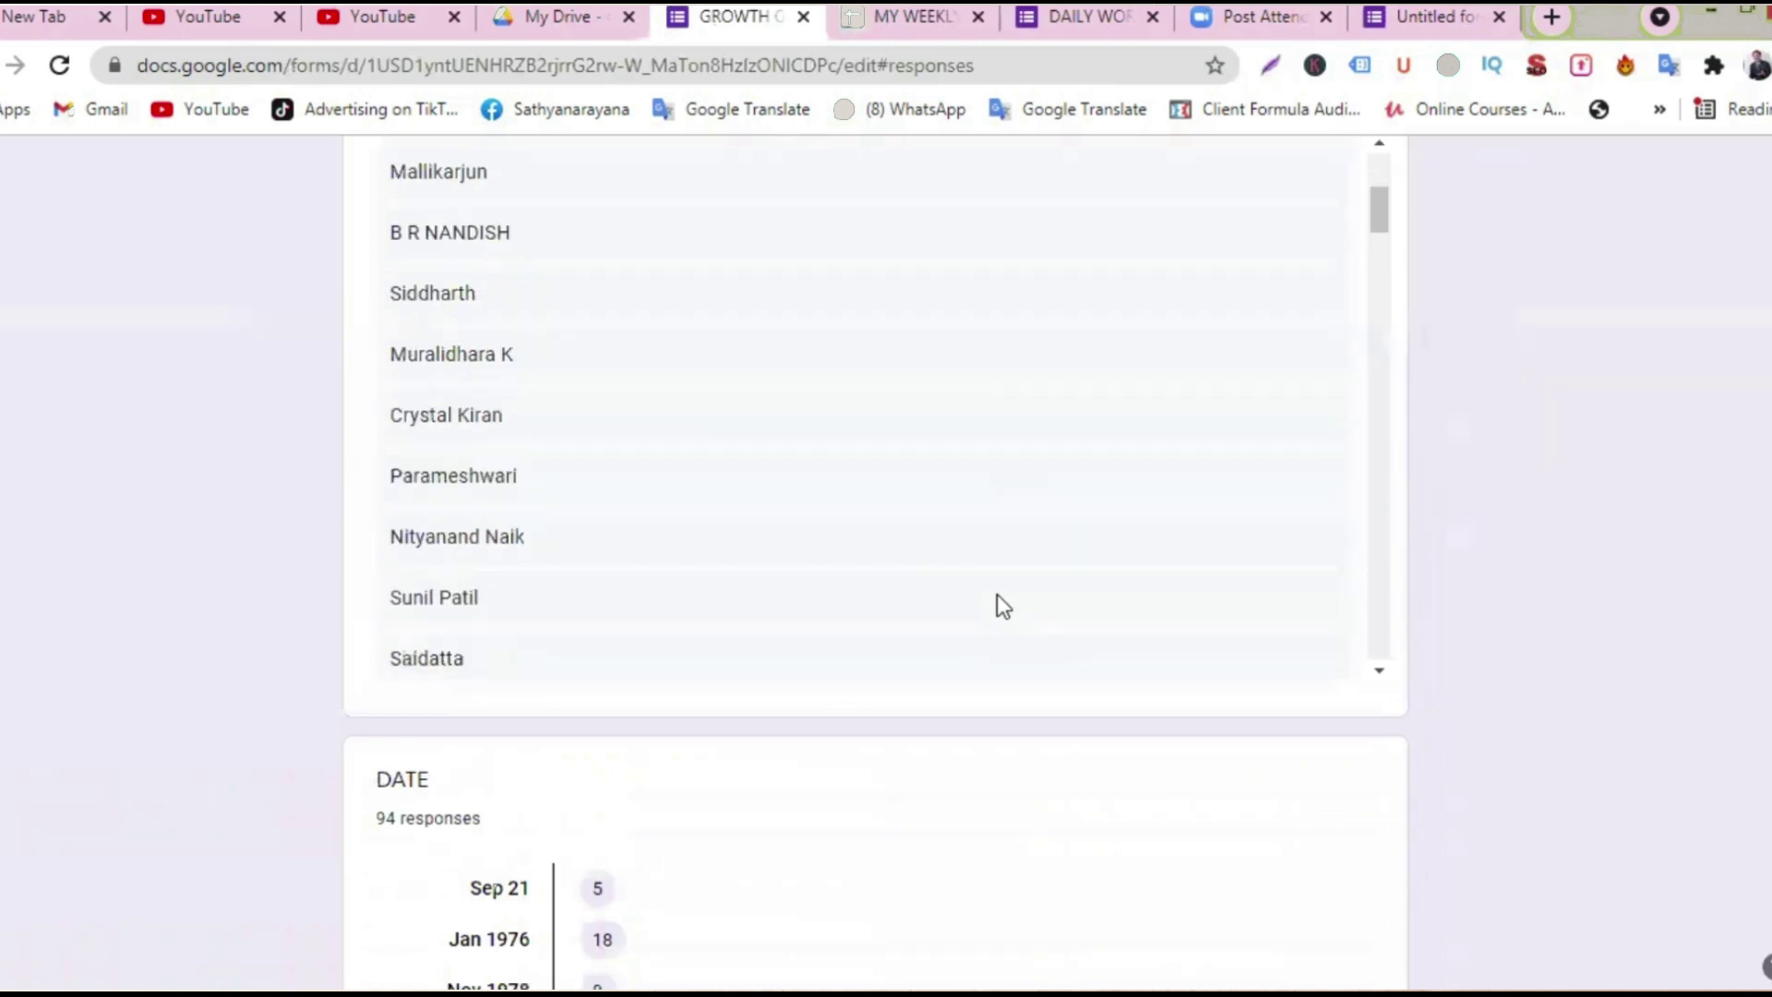
scroll(997, 602, down, 3)
scroll(996, 602, up, 6)
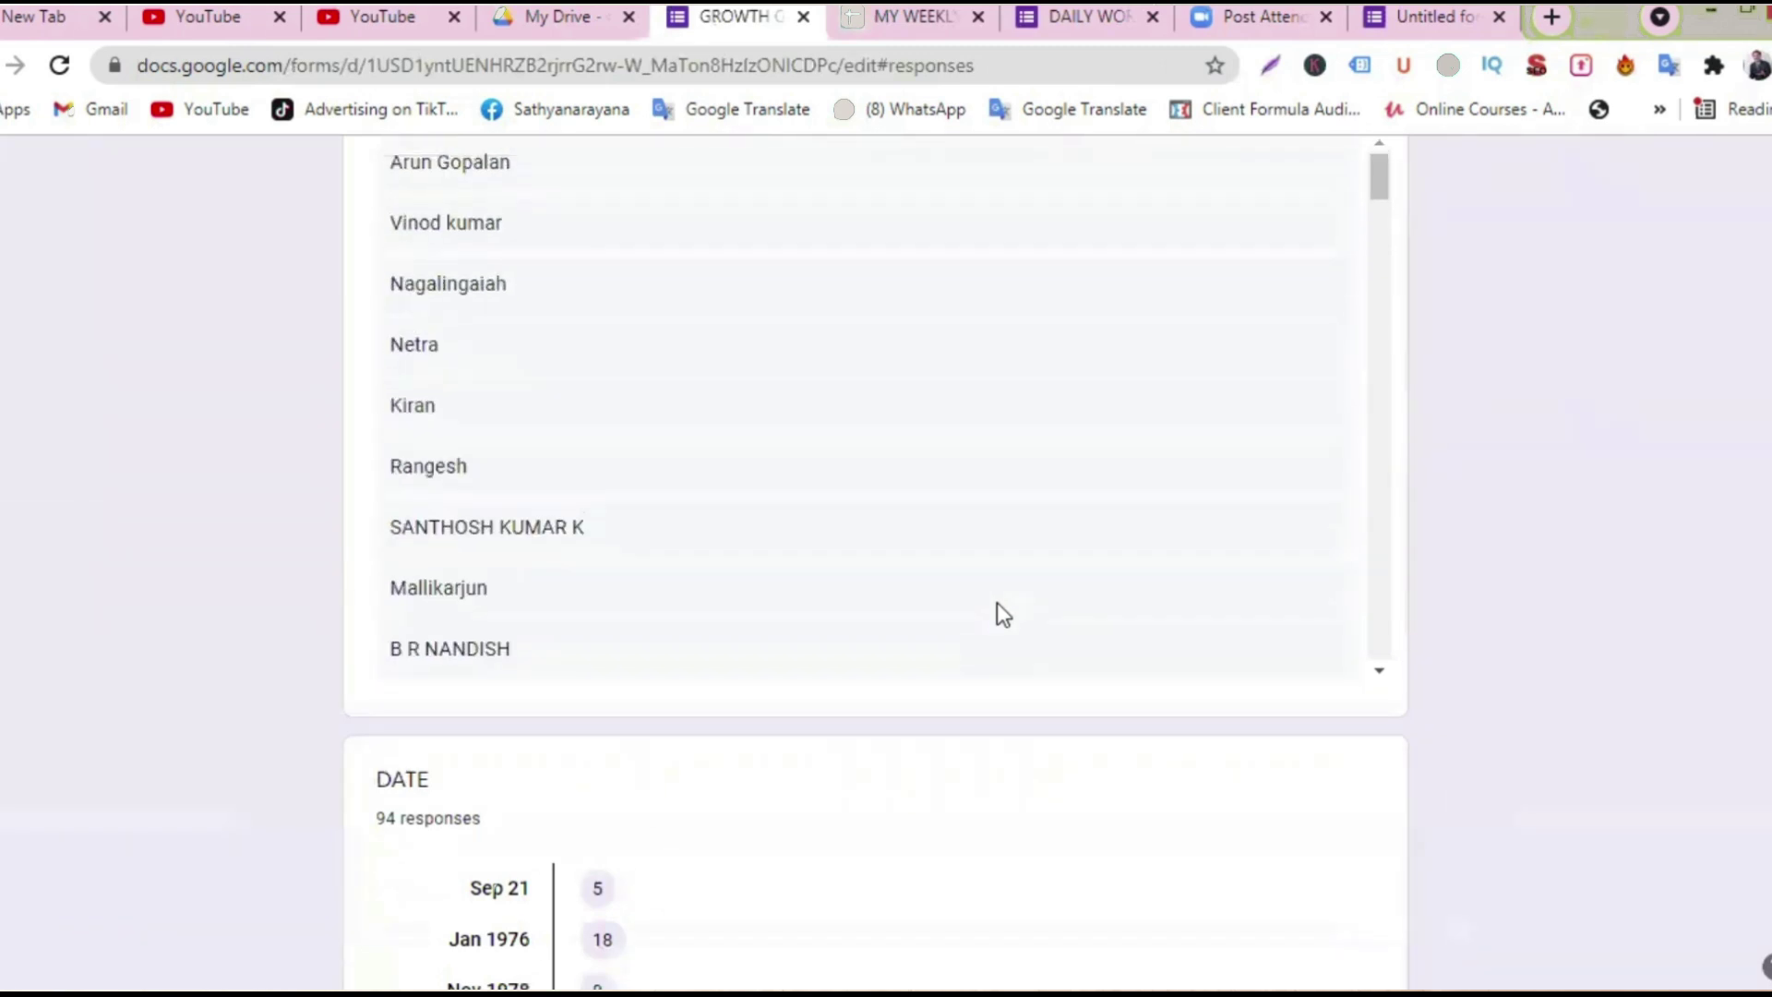
scroll(1183, 384, up, 6)
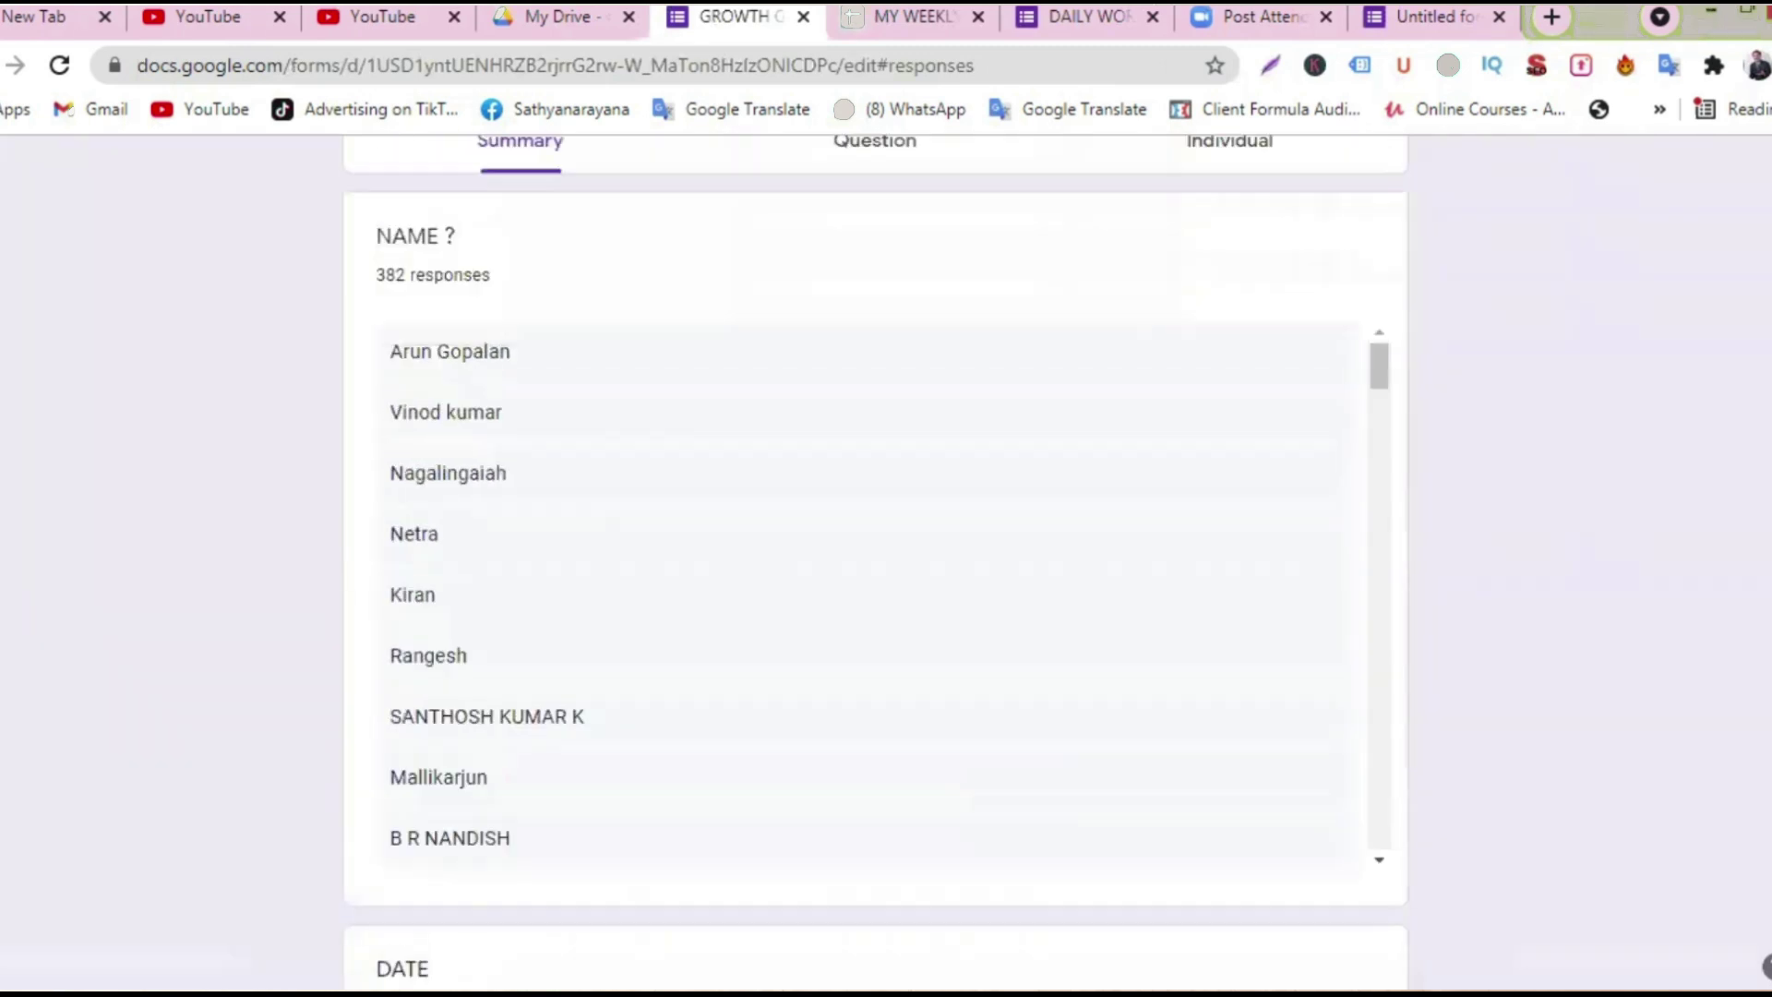
- Open the spreadsheet linked to the GROWTH QUESTION 2021 responses and browse the recorded questions
click(1296, 350)
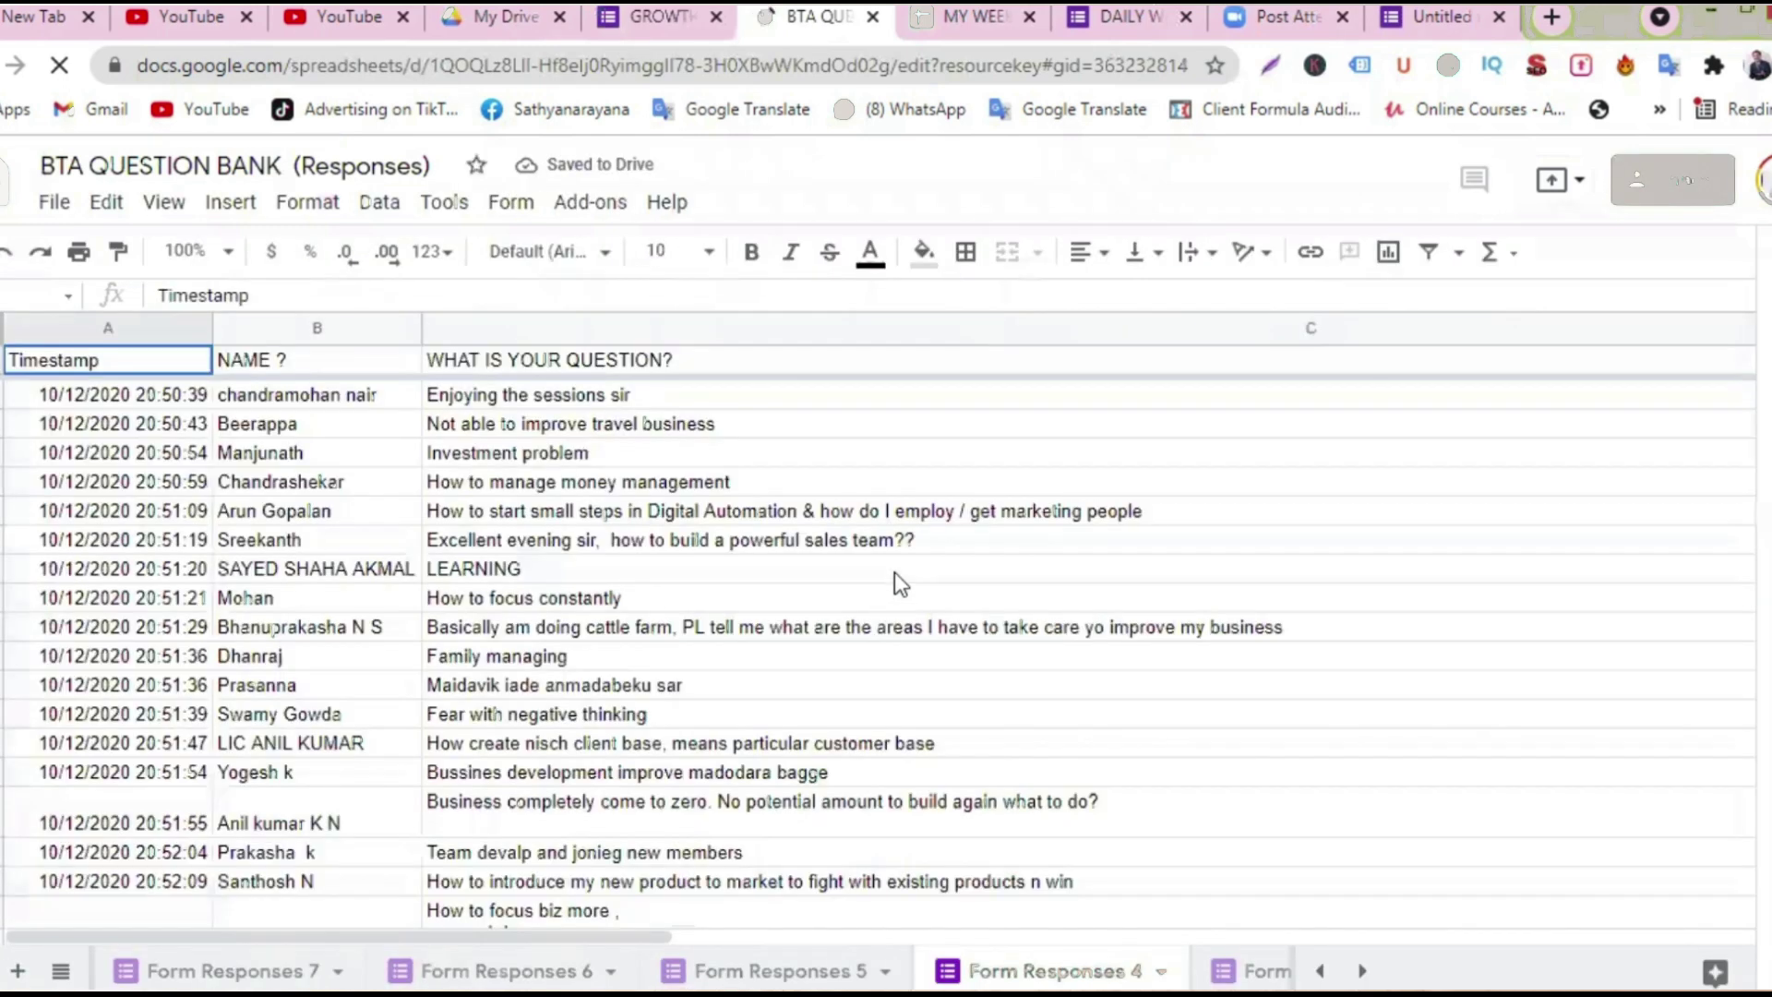
scroll(819, 600, down, 10)
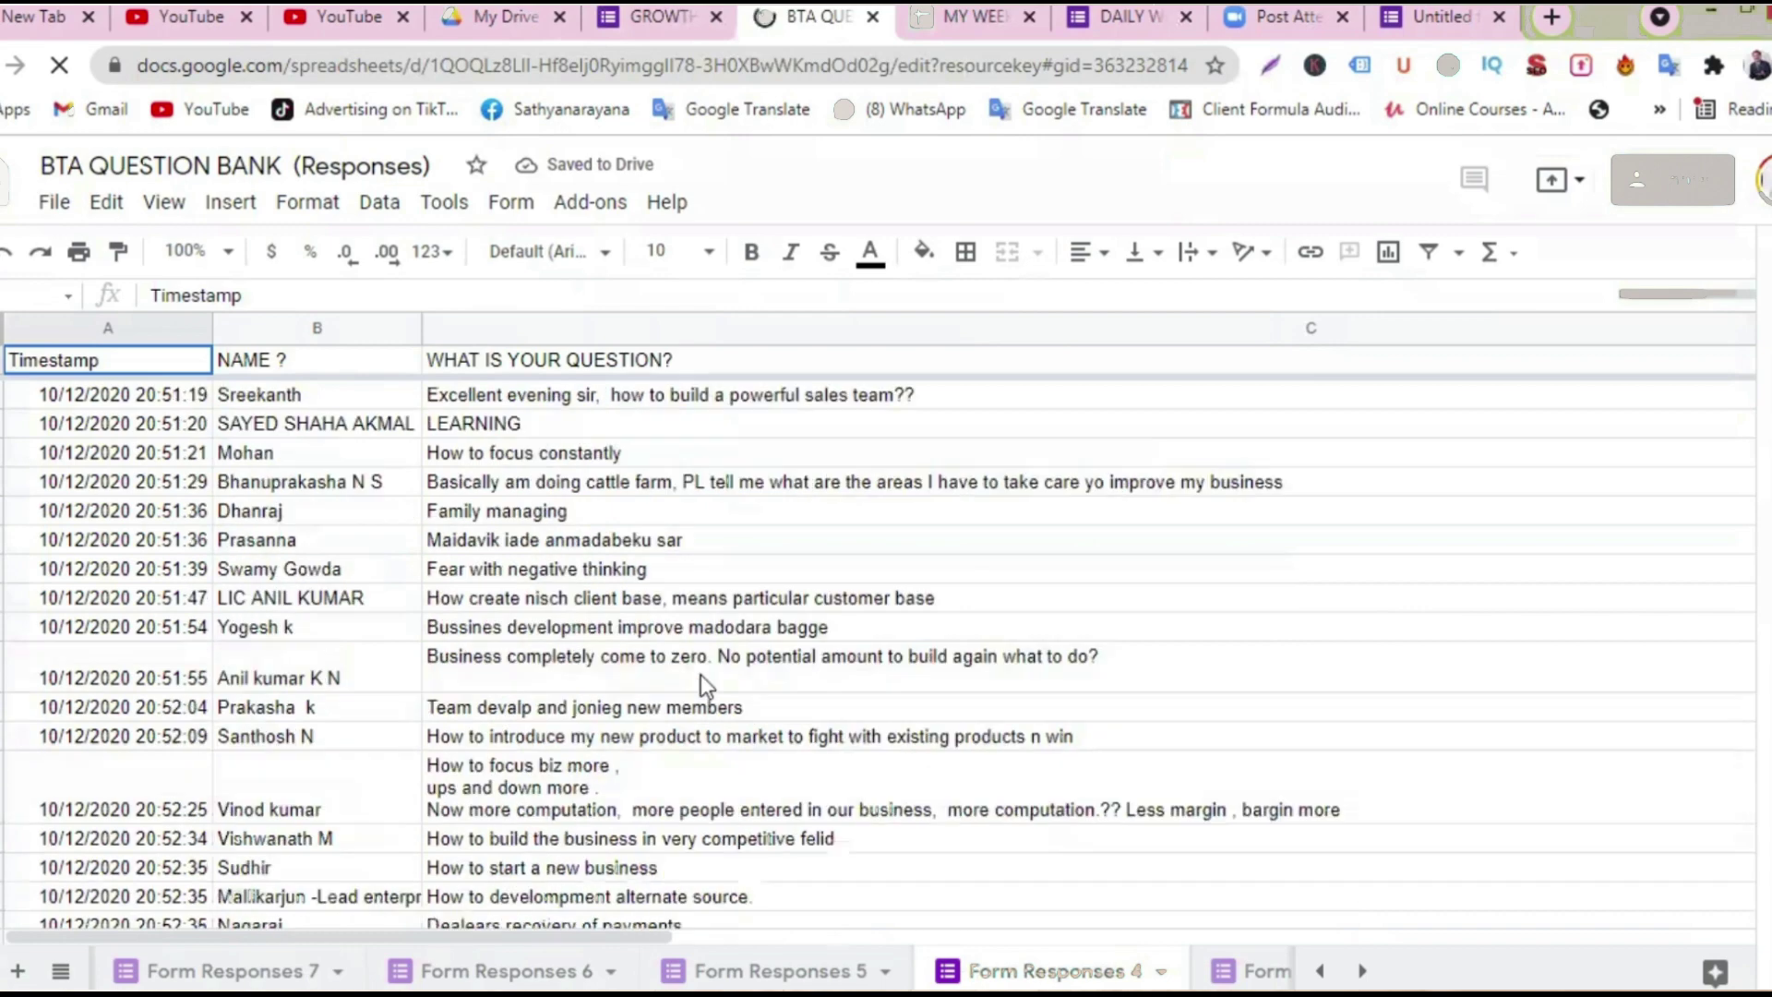
scroll(701, 678, down, 10)
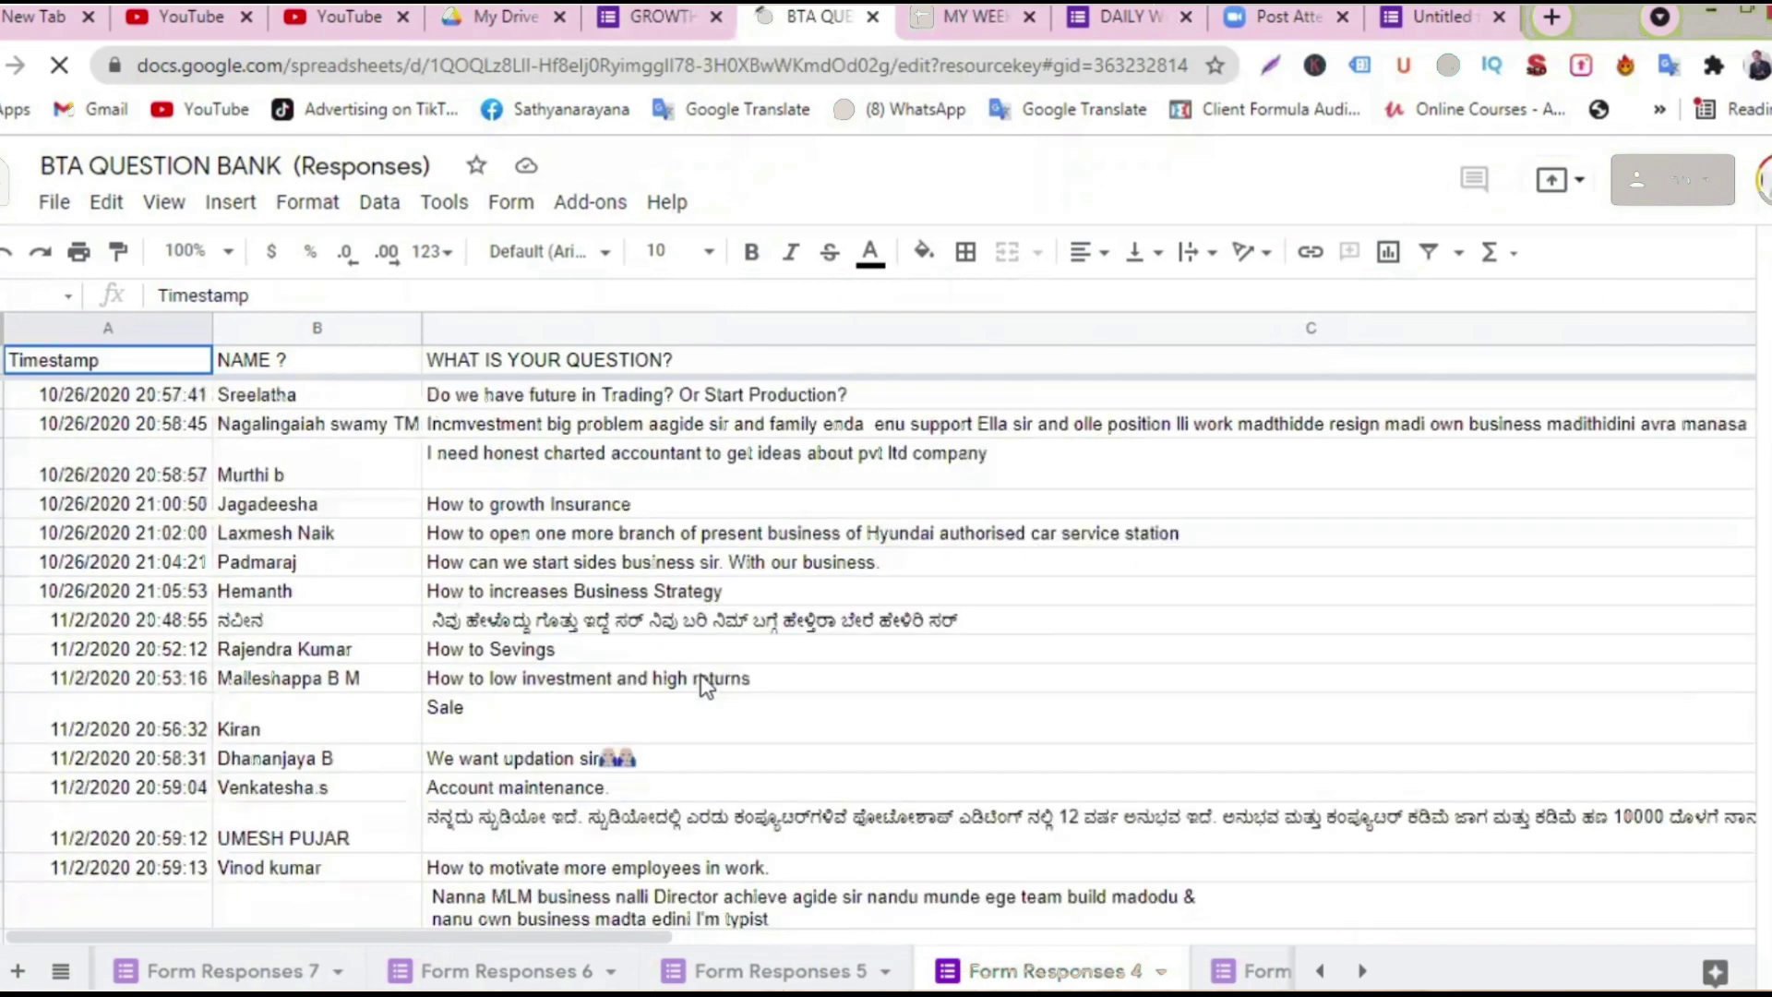
scroll(700, 674, down, 5)
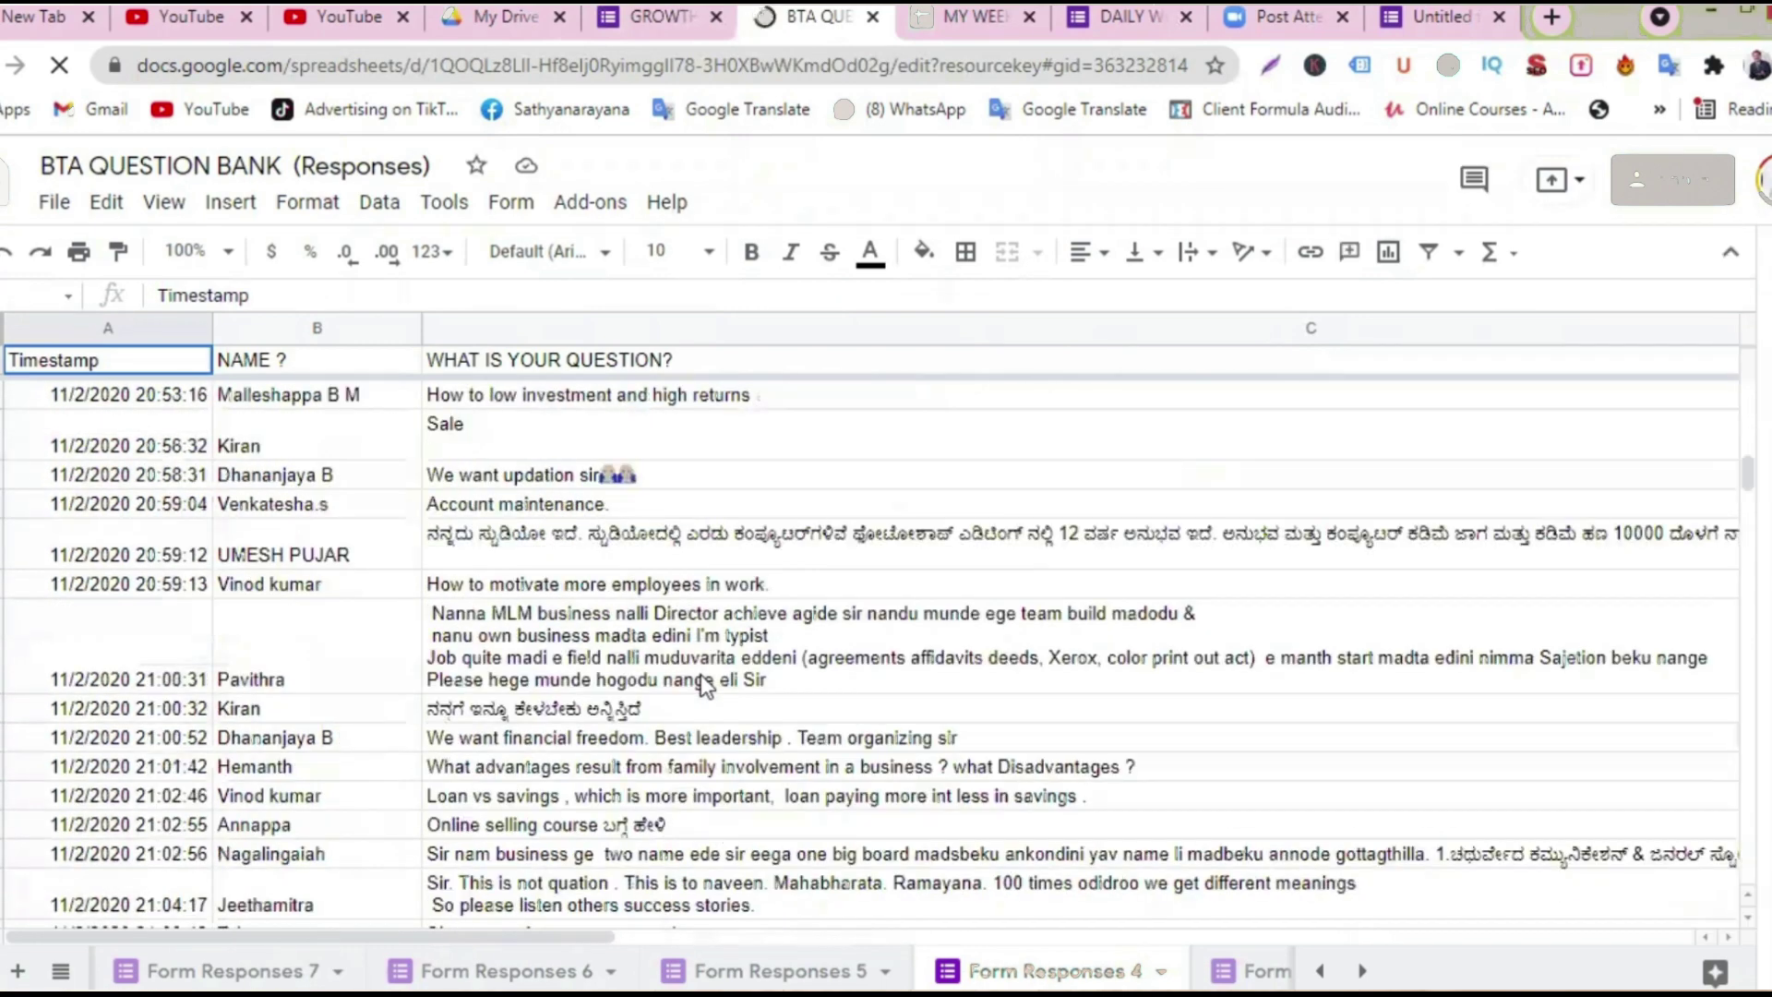
scroll(701, 674, down, 15)
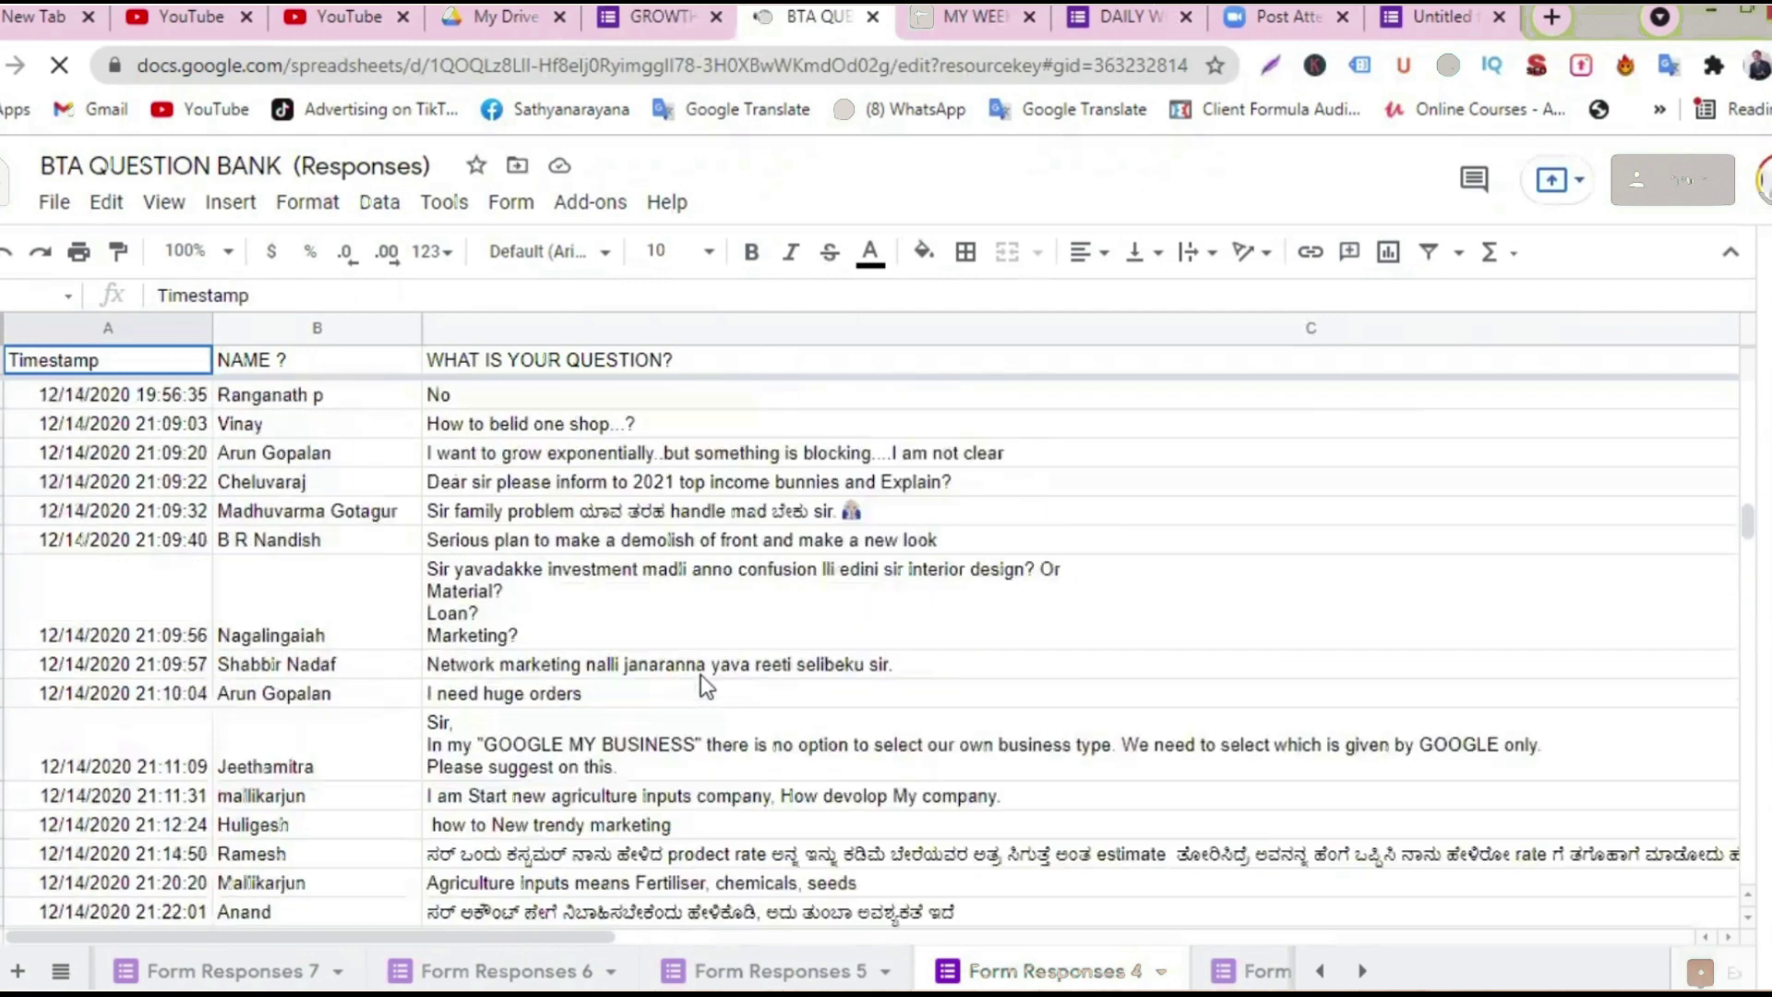
scroll(700, 681, down, 8)
scroll(700, 680, up, 6)
scroll(700, 678, up, 15)
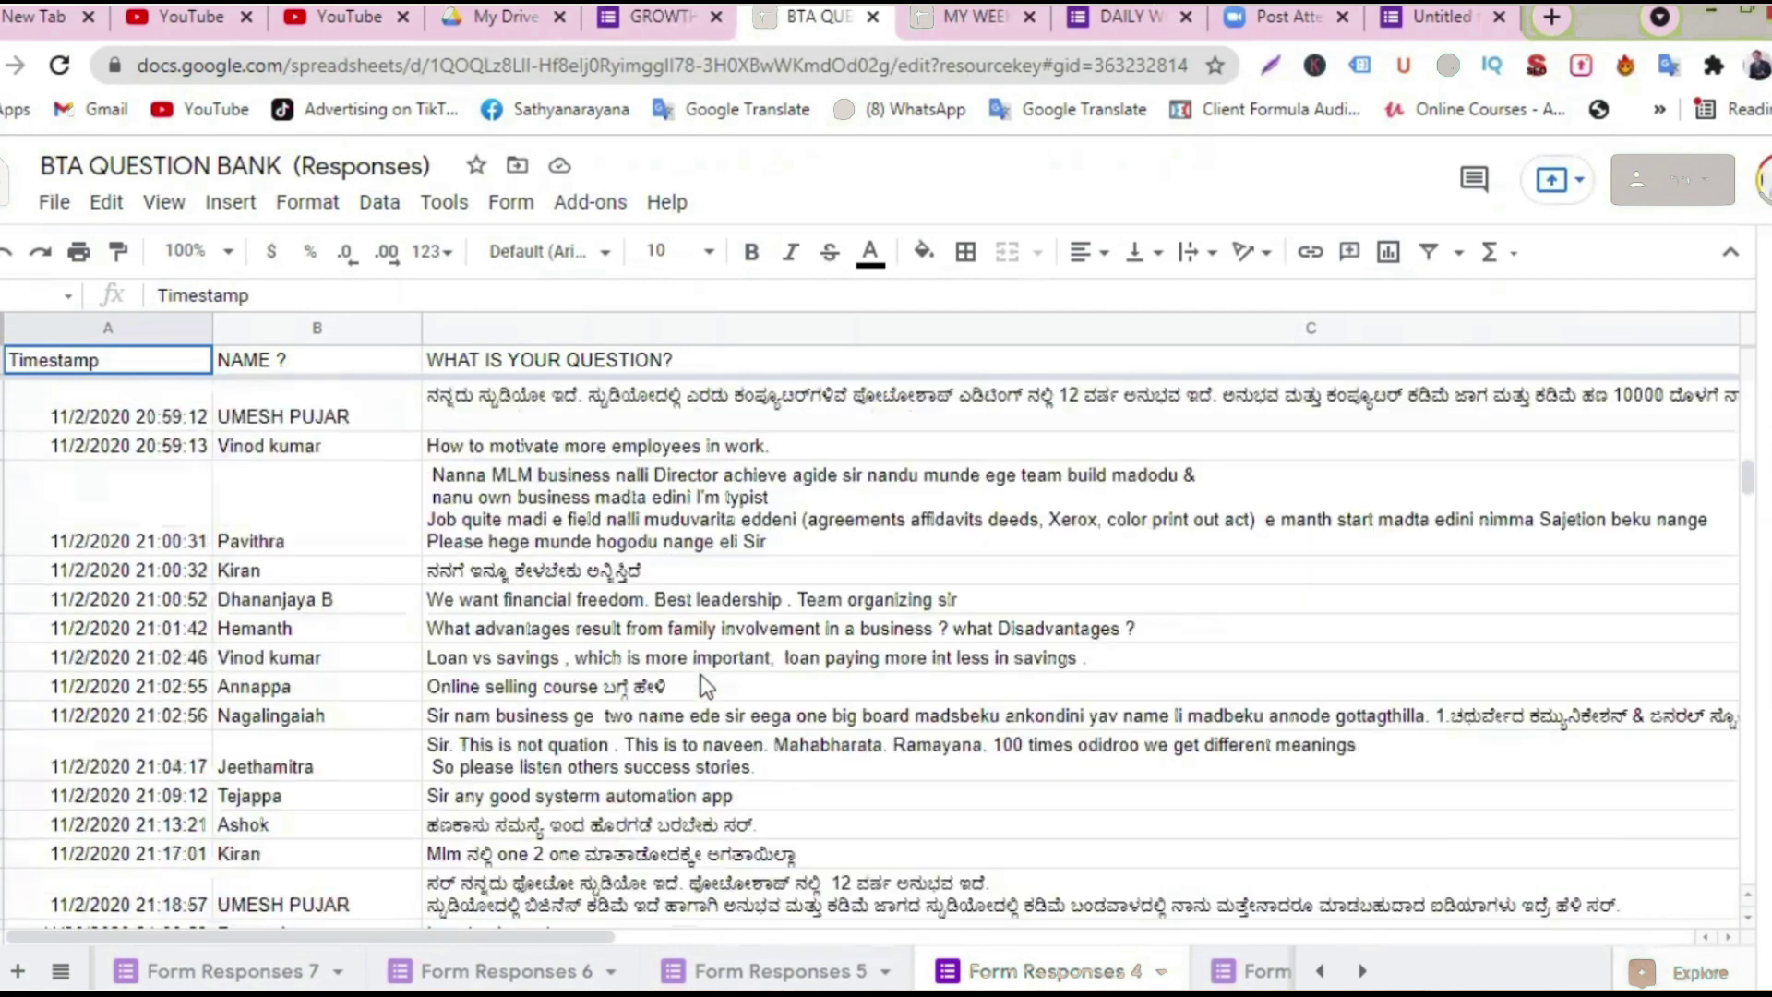
scroll(1146, 461, up, 3)
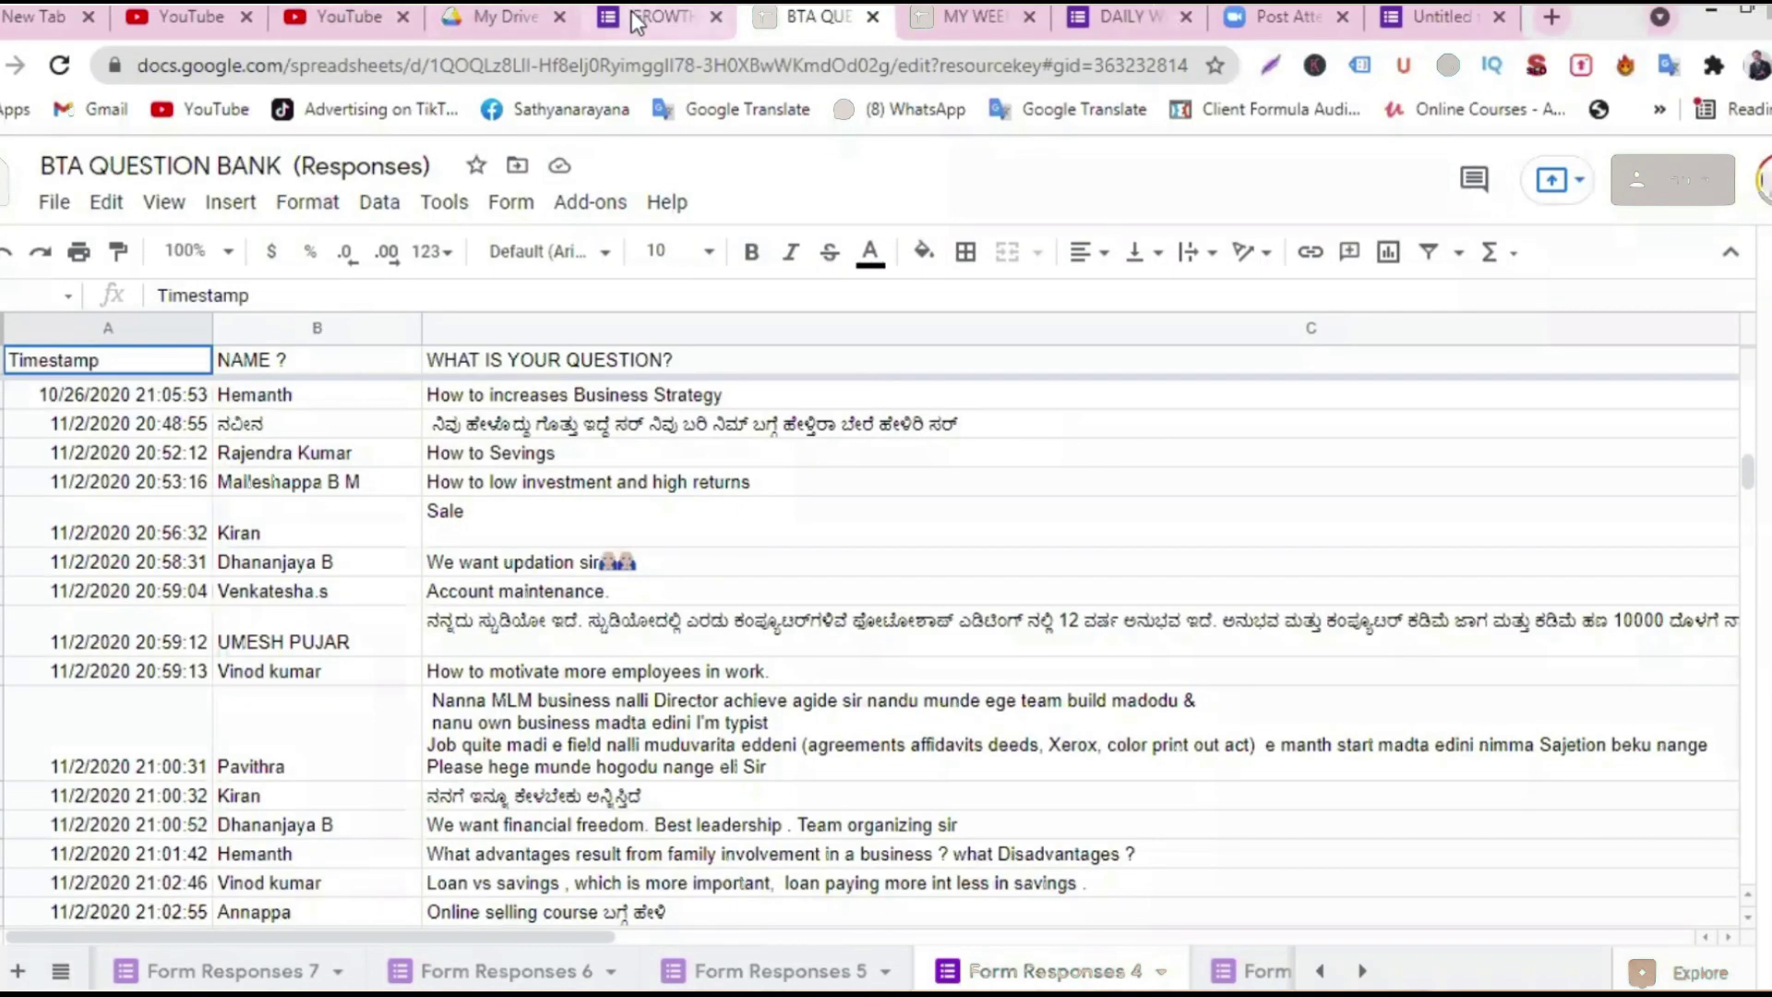
- Switch to Google Drive, glance through the My Drive files and reopen Drive from the Google apps list
click(631, 14)
click(495, 18)
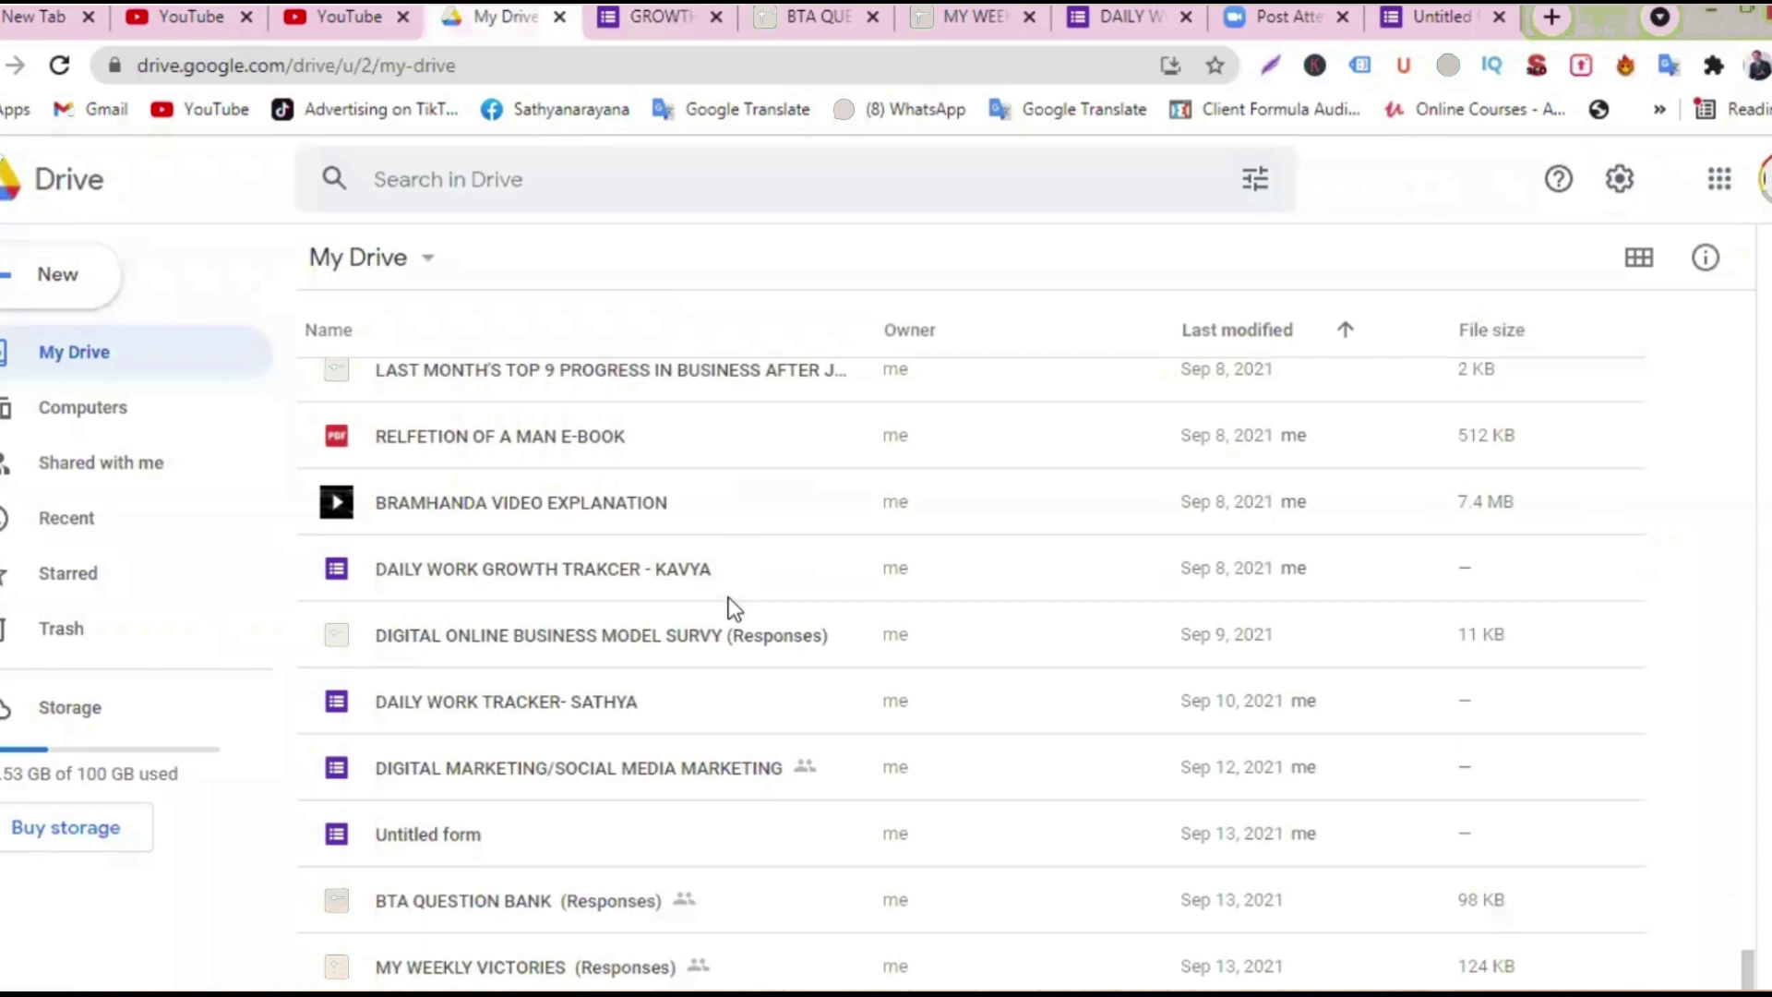
scroll(734, 609, up, 5)
click(1717, 180)
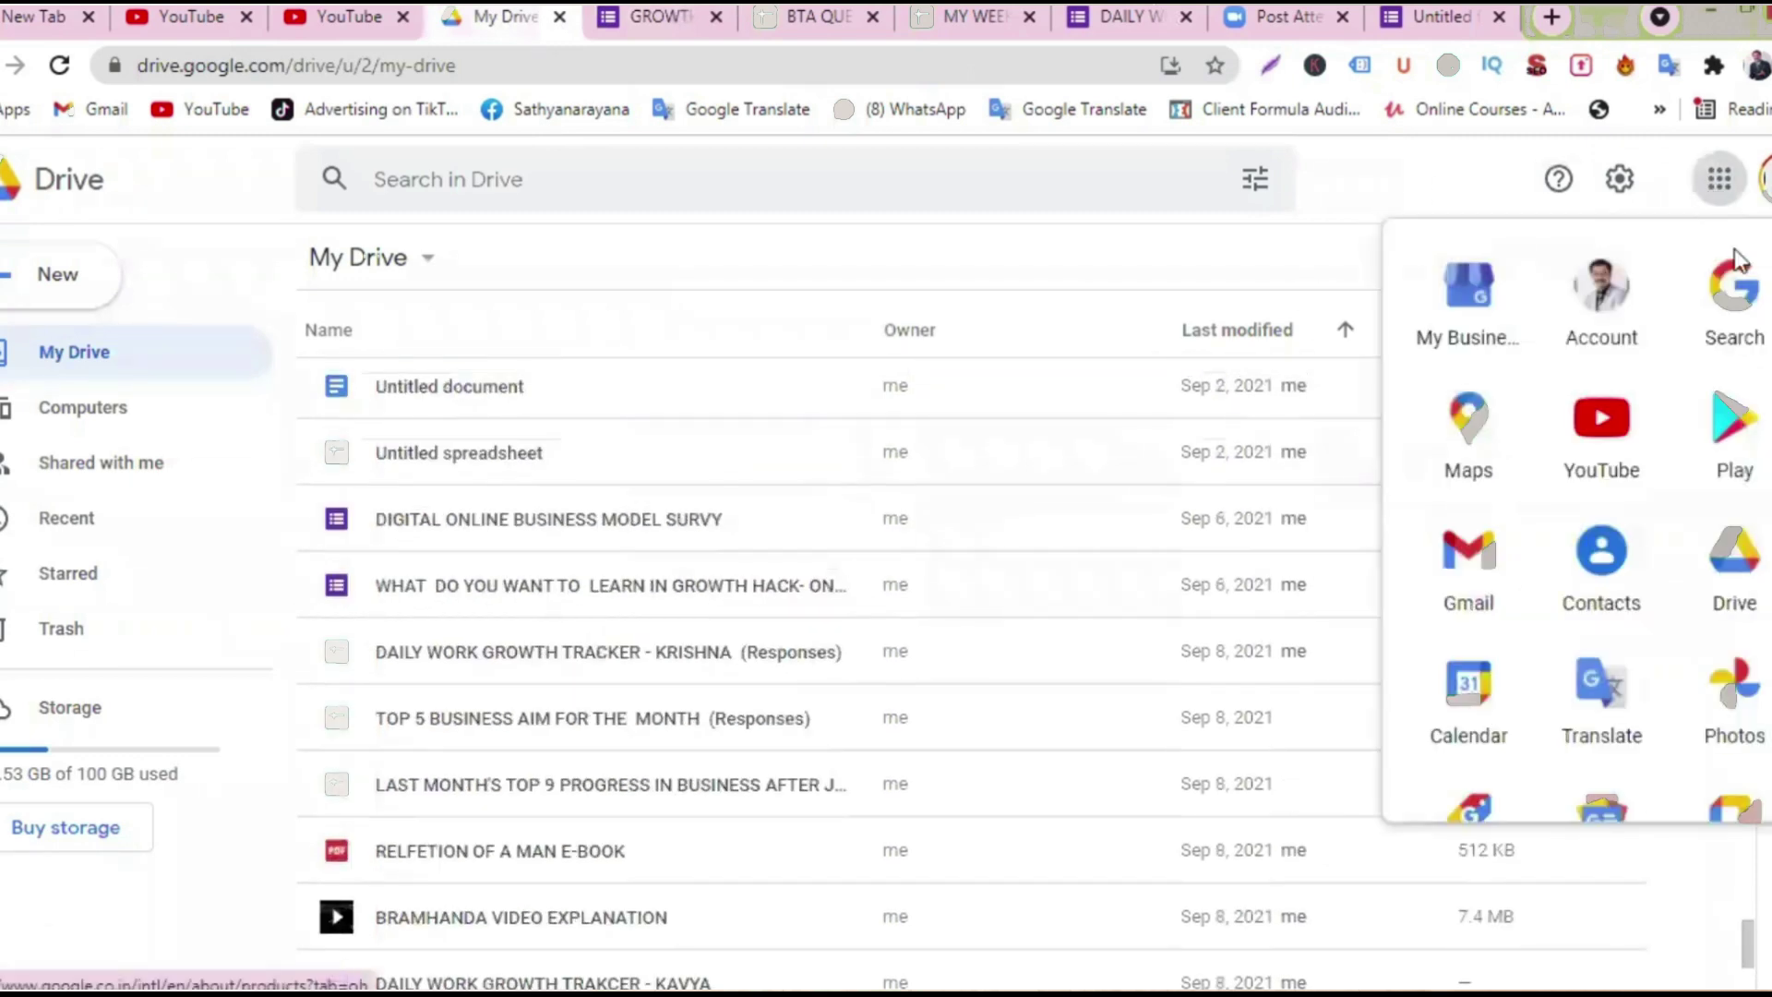
click(1728, 574)
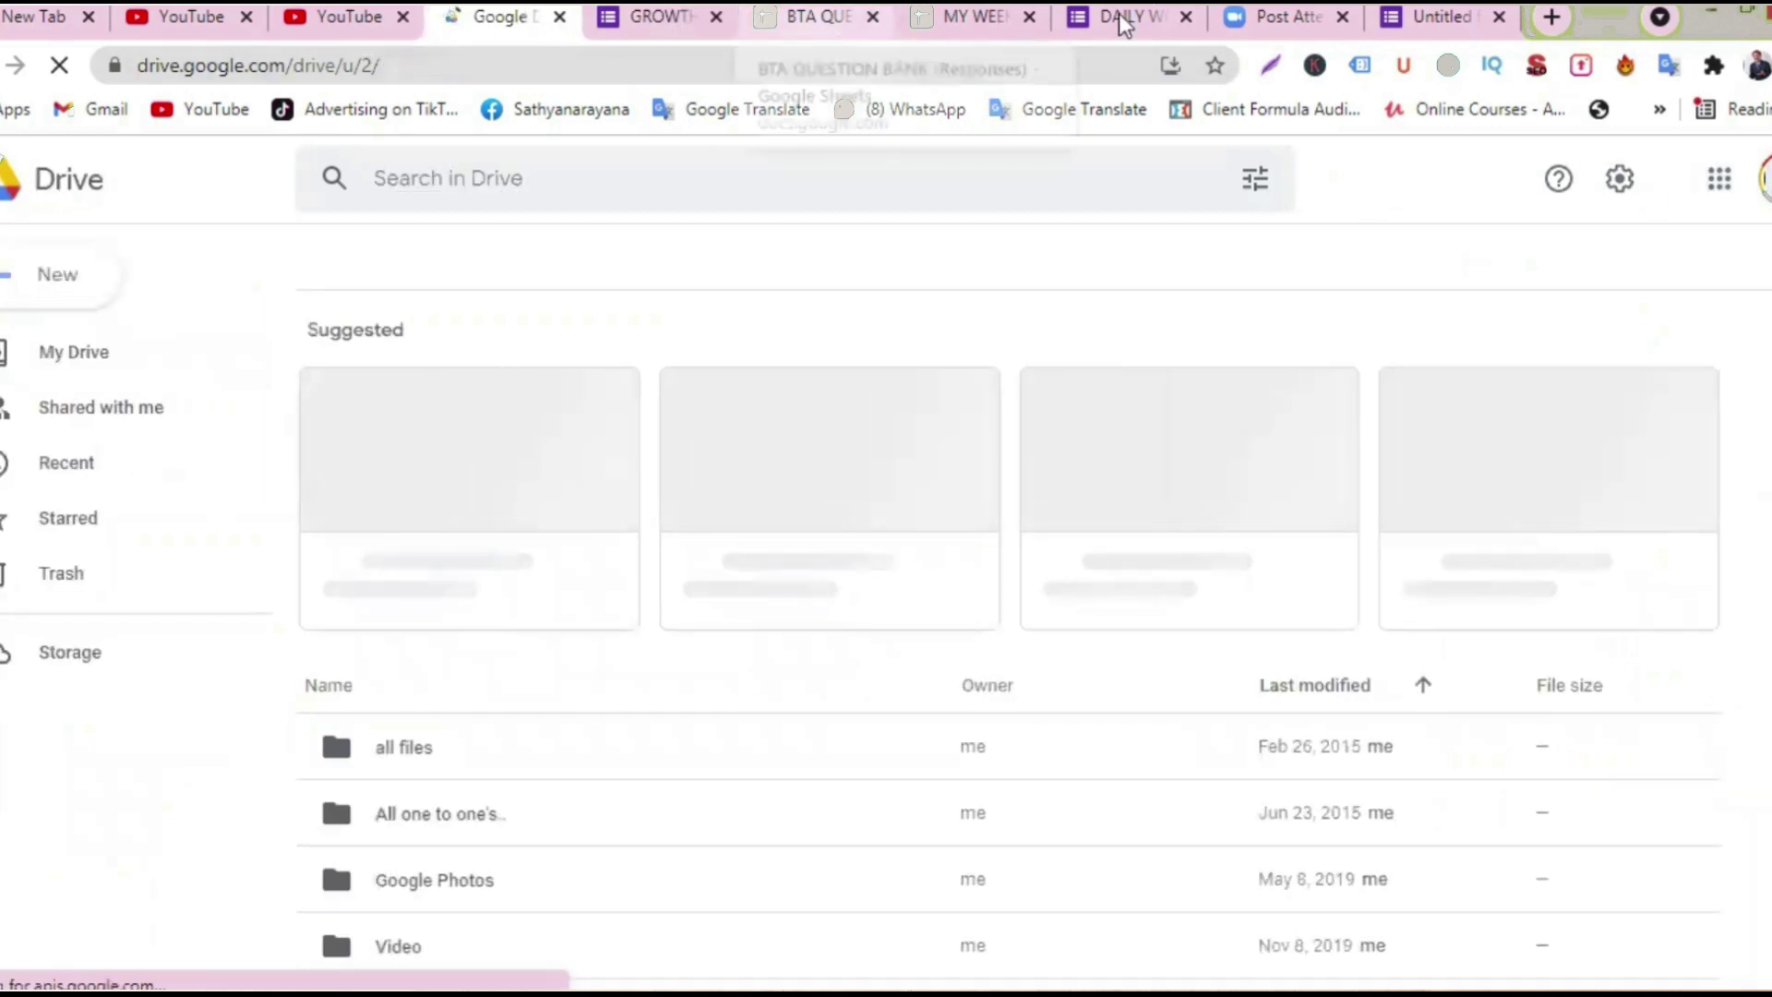
- Return to the questions of the untitled telecalling form and name the form file after its title
click(1429, 16)
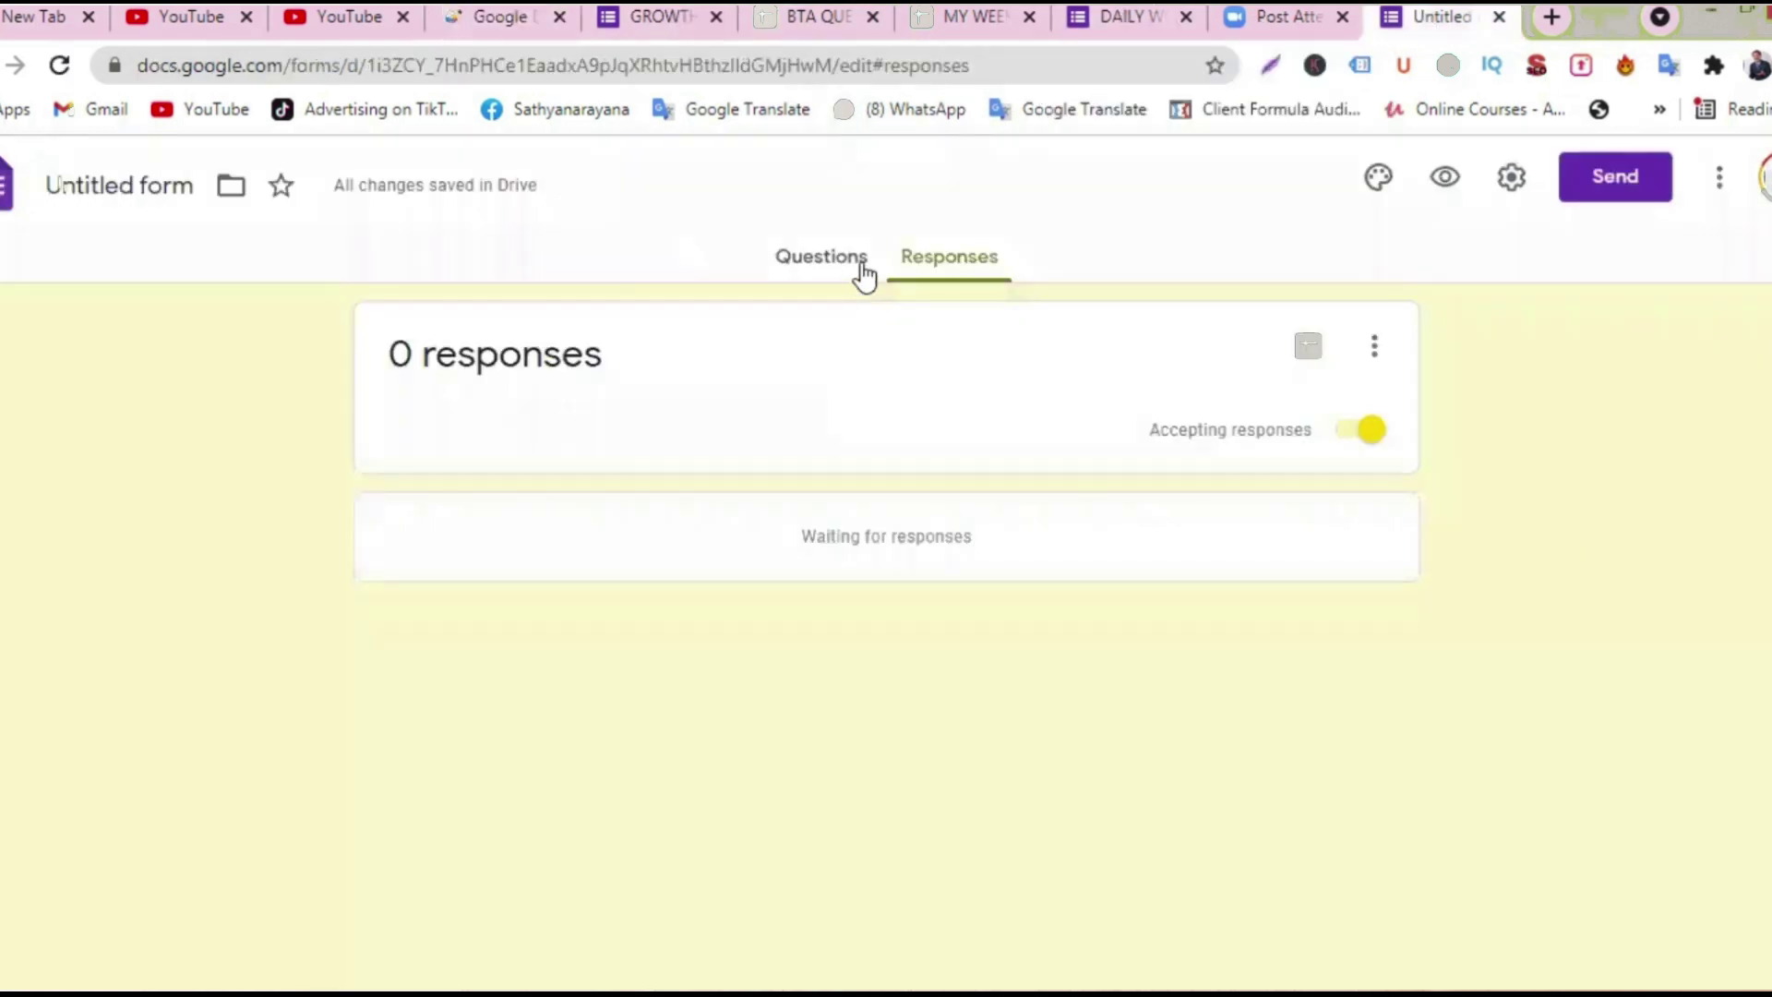
click(825, 255)
scroll(190, 242, down, 2)
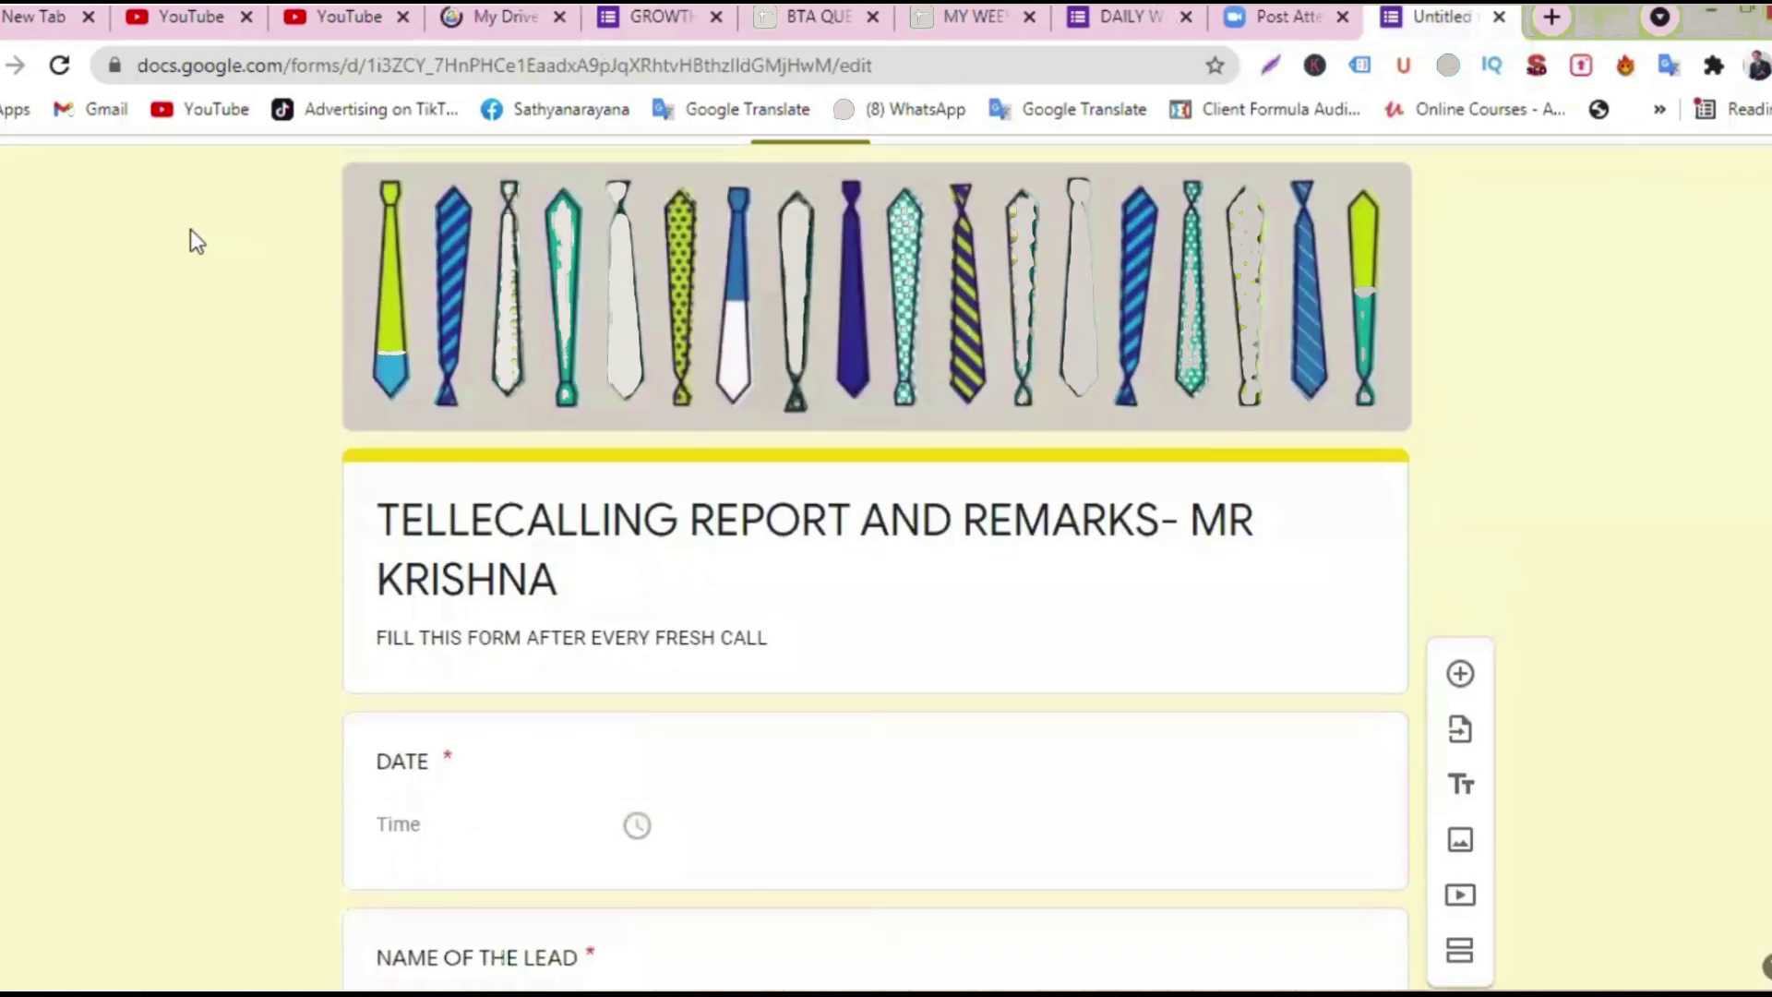
scroll(240, 286, up, 2)
click(95, 185)
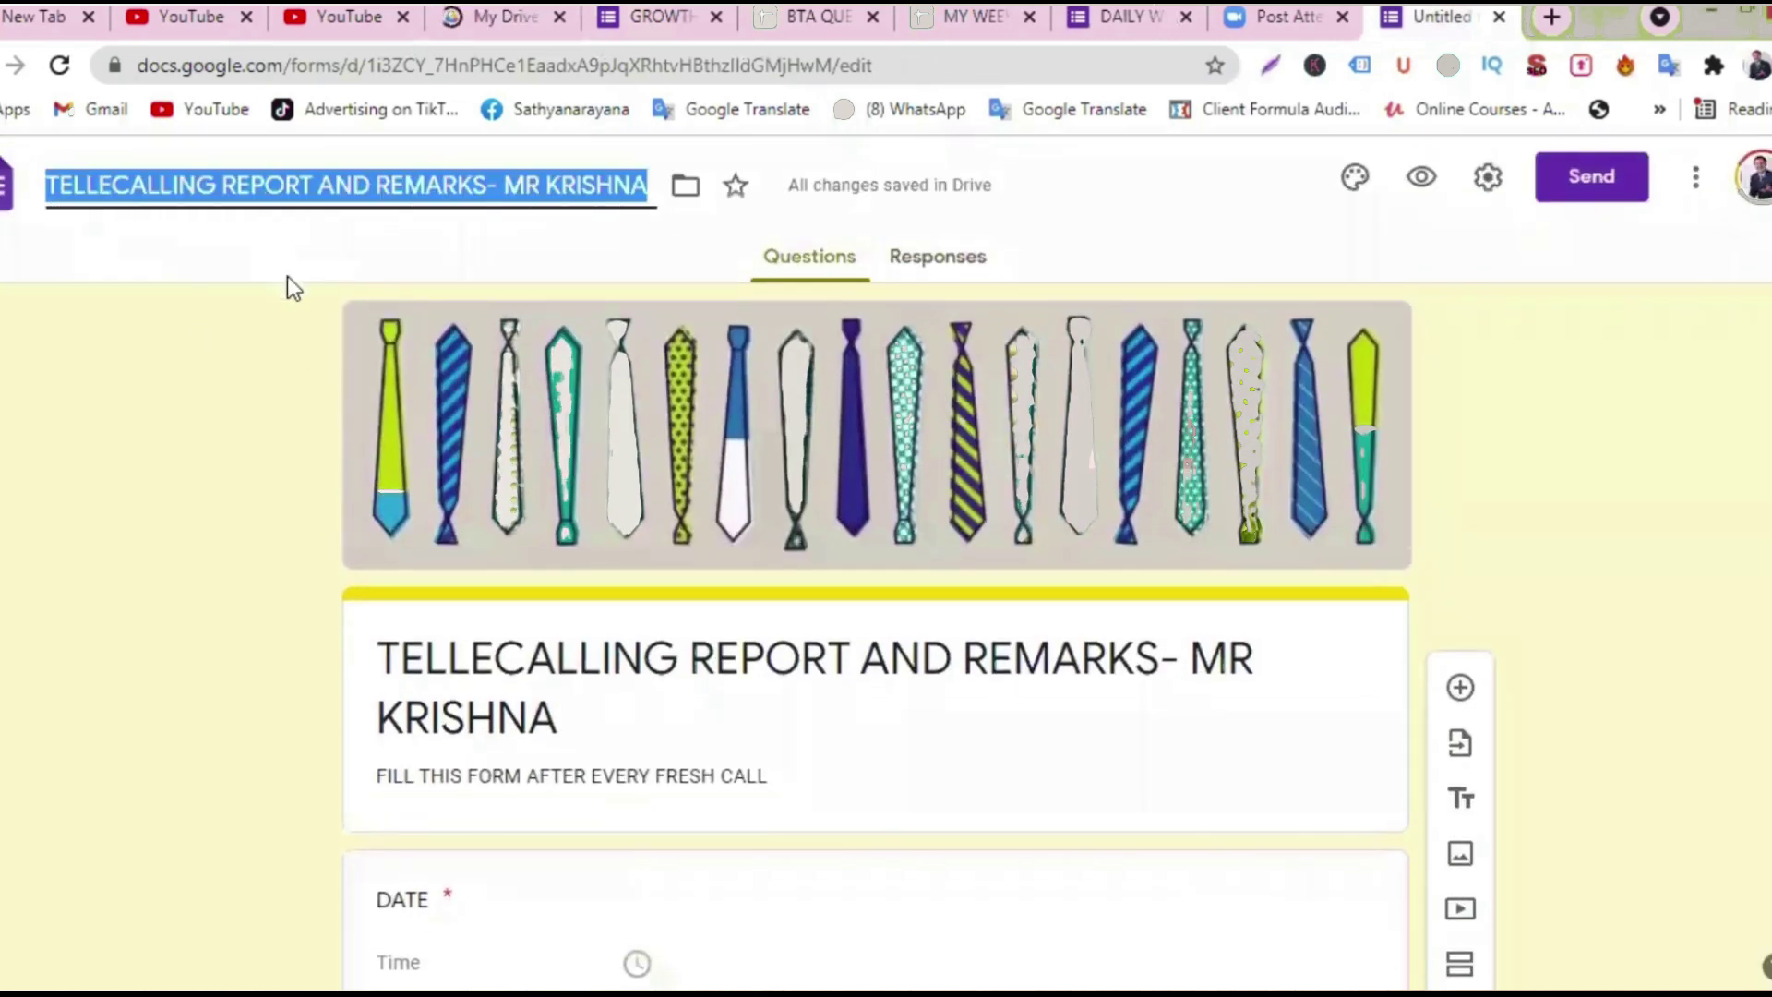
click(575, 637)
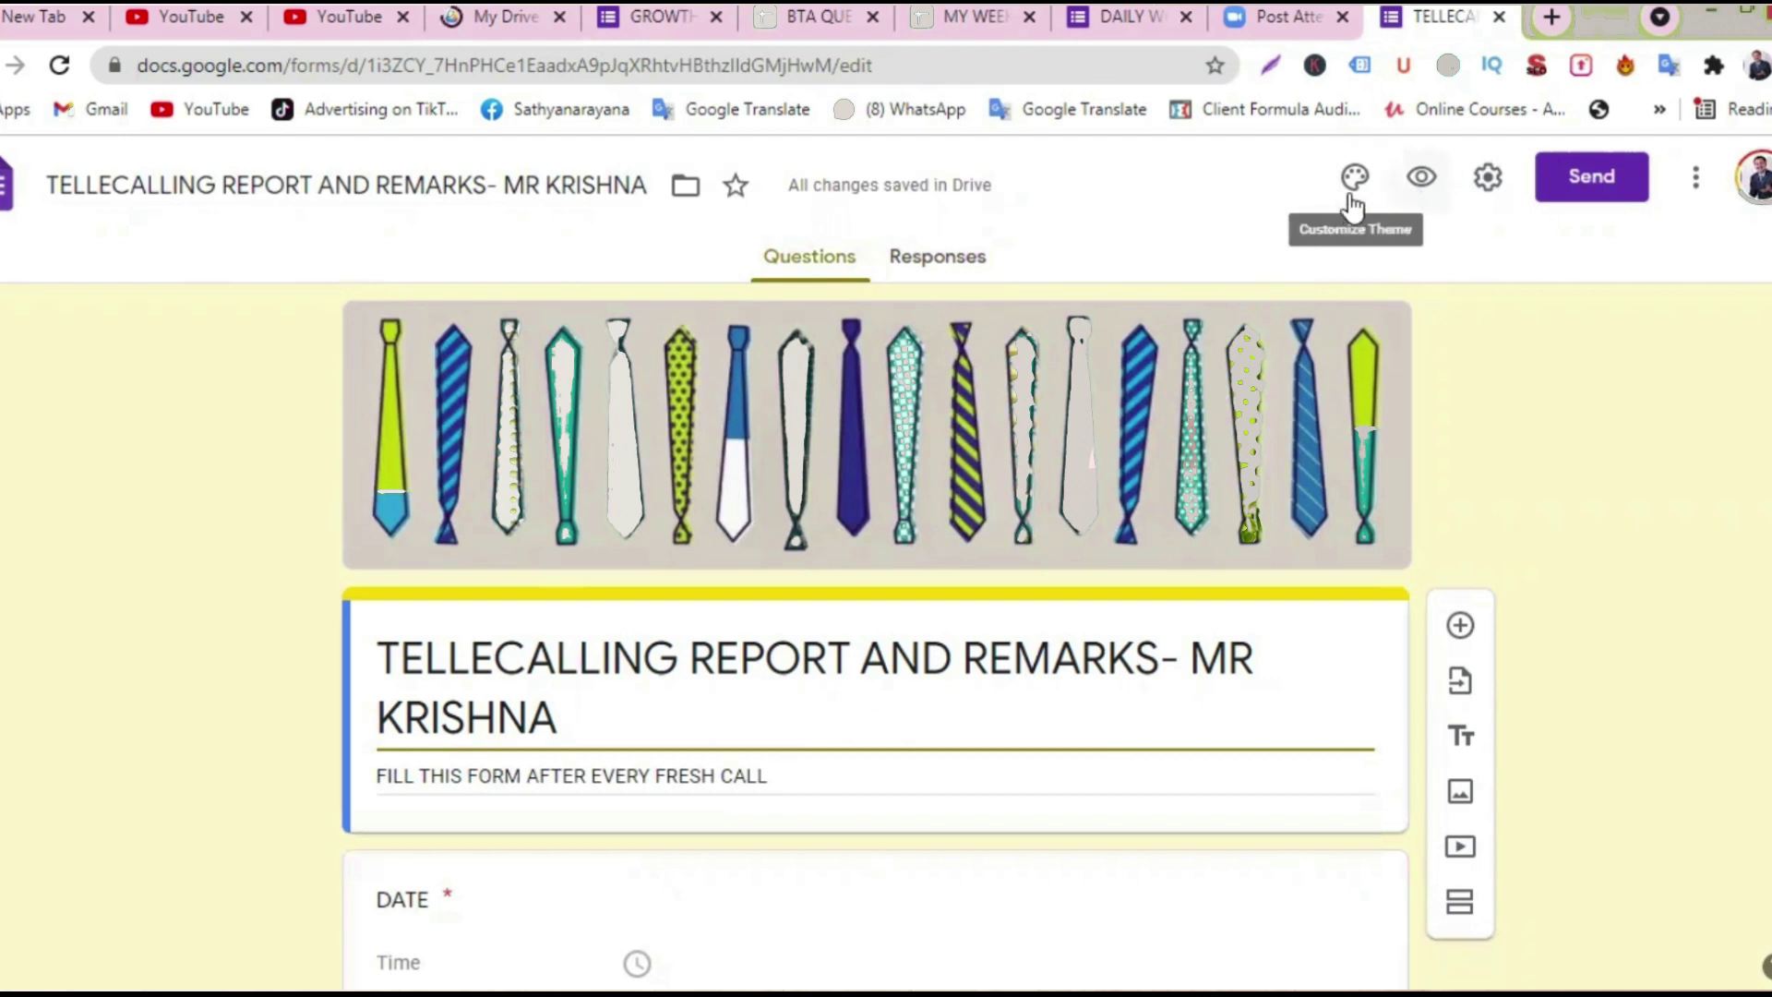
- Preview the telecalling report form and review all its questions as a respondent sees them
click(1433, 183)
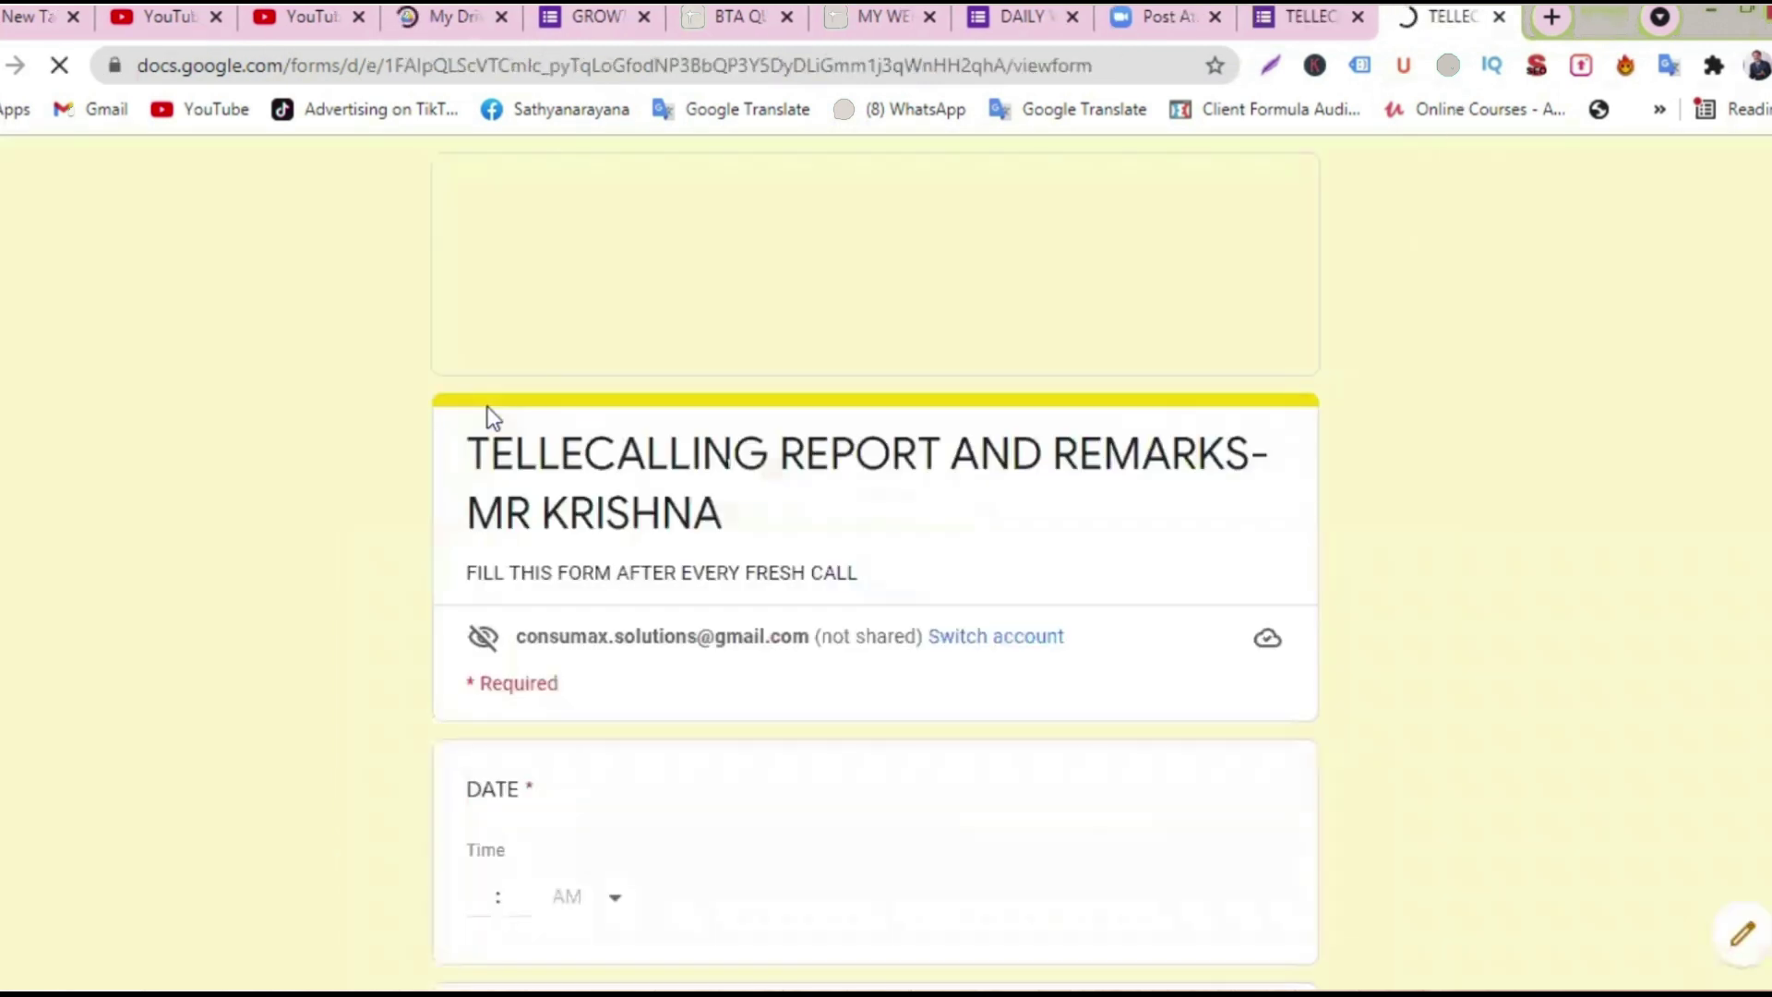
scroll(894, 611, down, 5)
scroll(894, 611, down, 4)
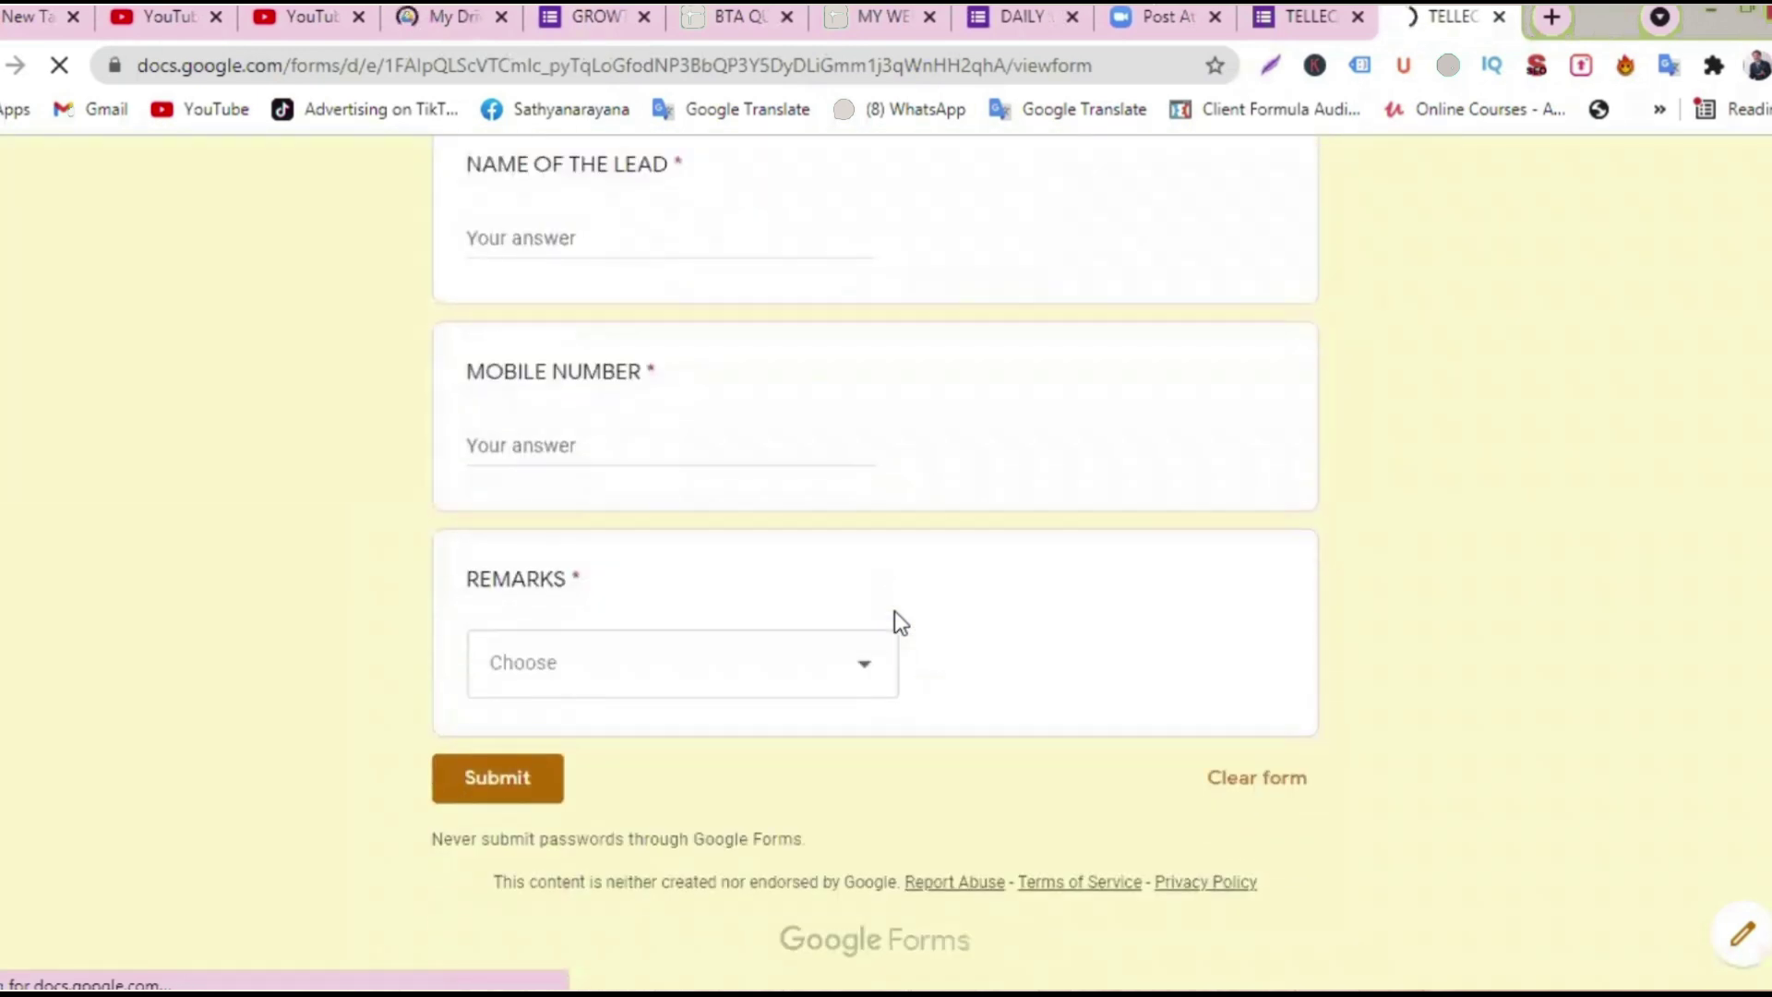
scroll(895, 611, up, 10)
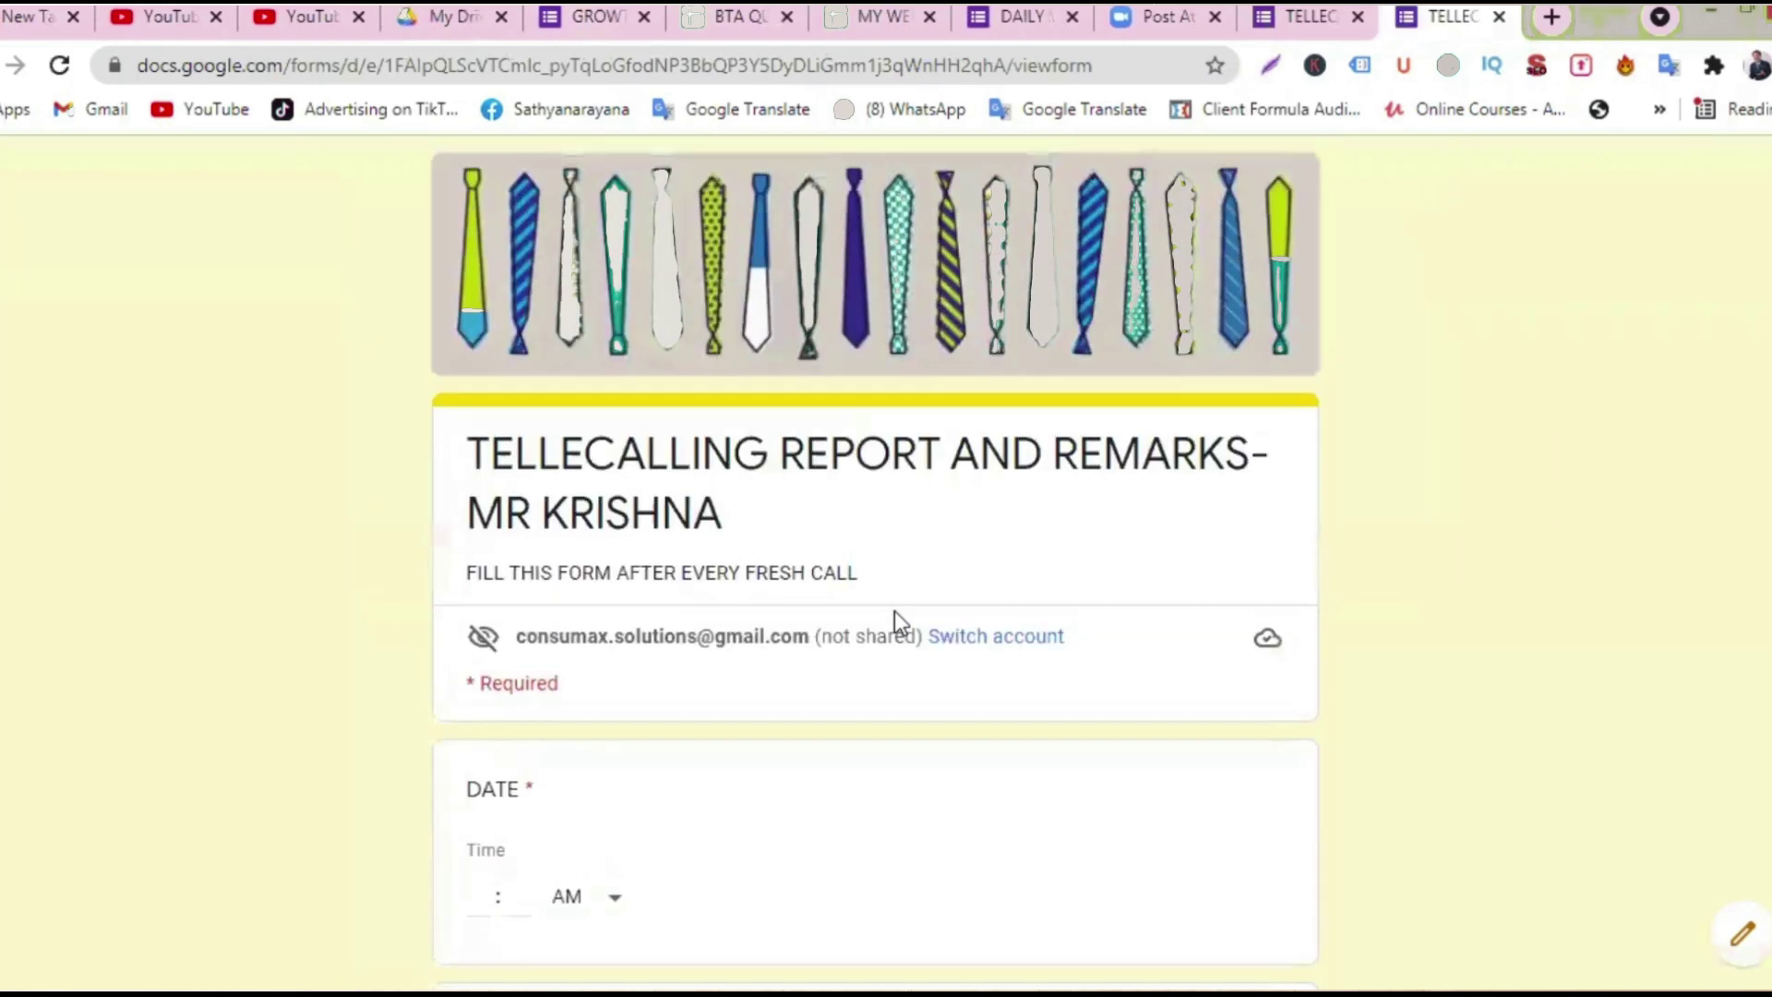
- Return to editing the telecalling form and copy its shortened share link for sending
click(1301, 17)
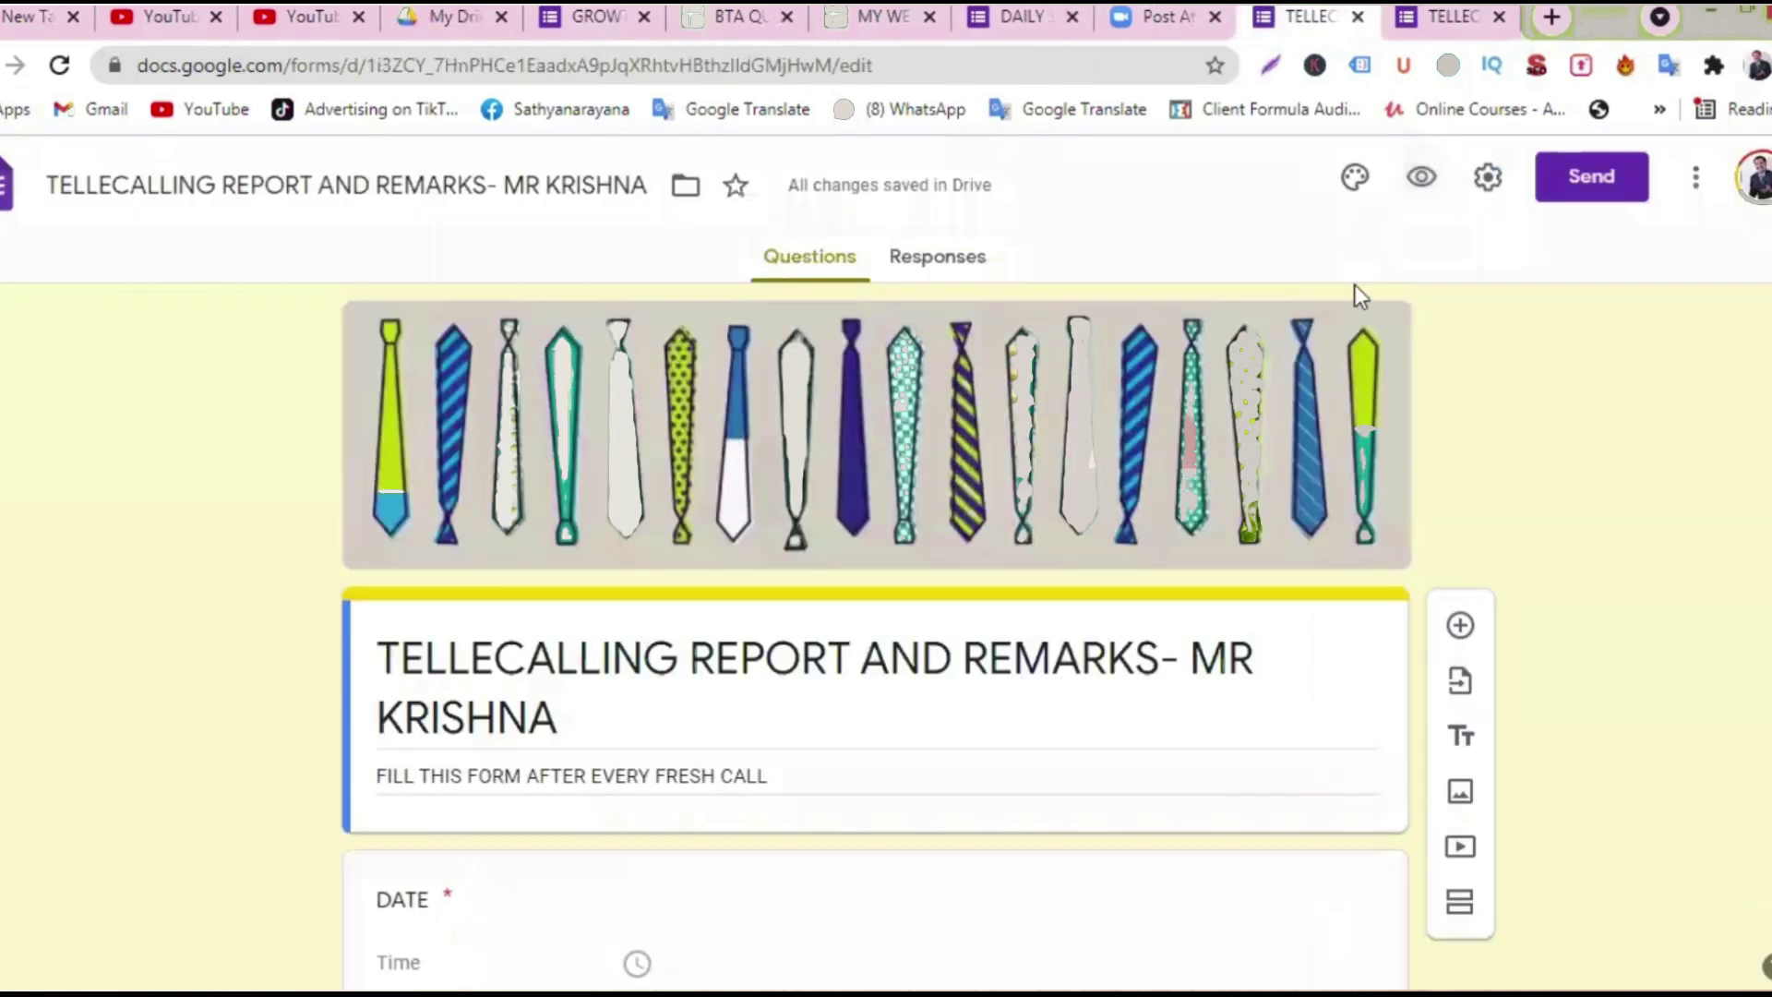
click(1580, 178)
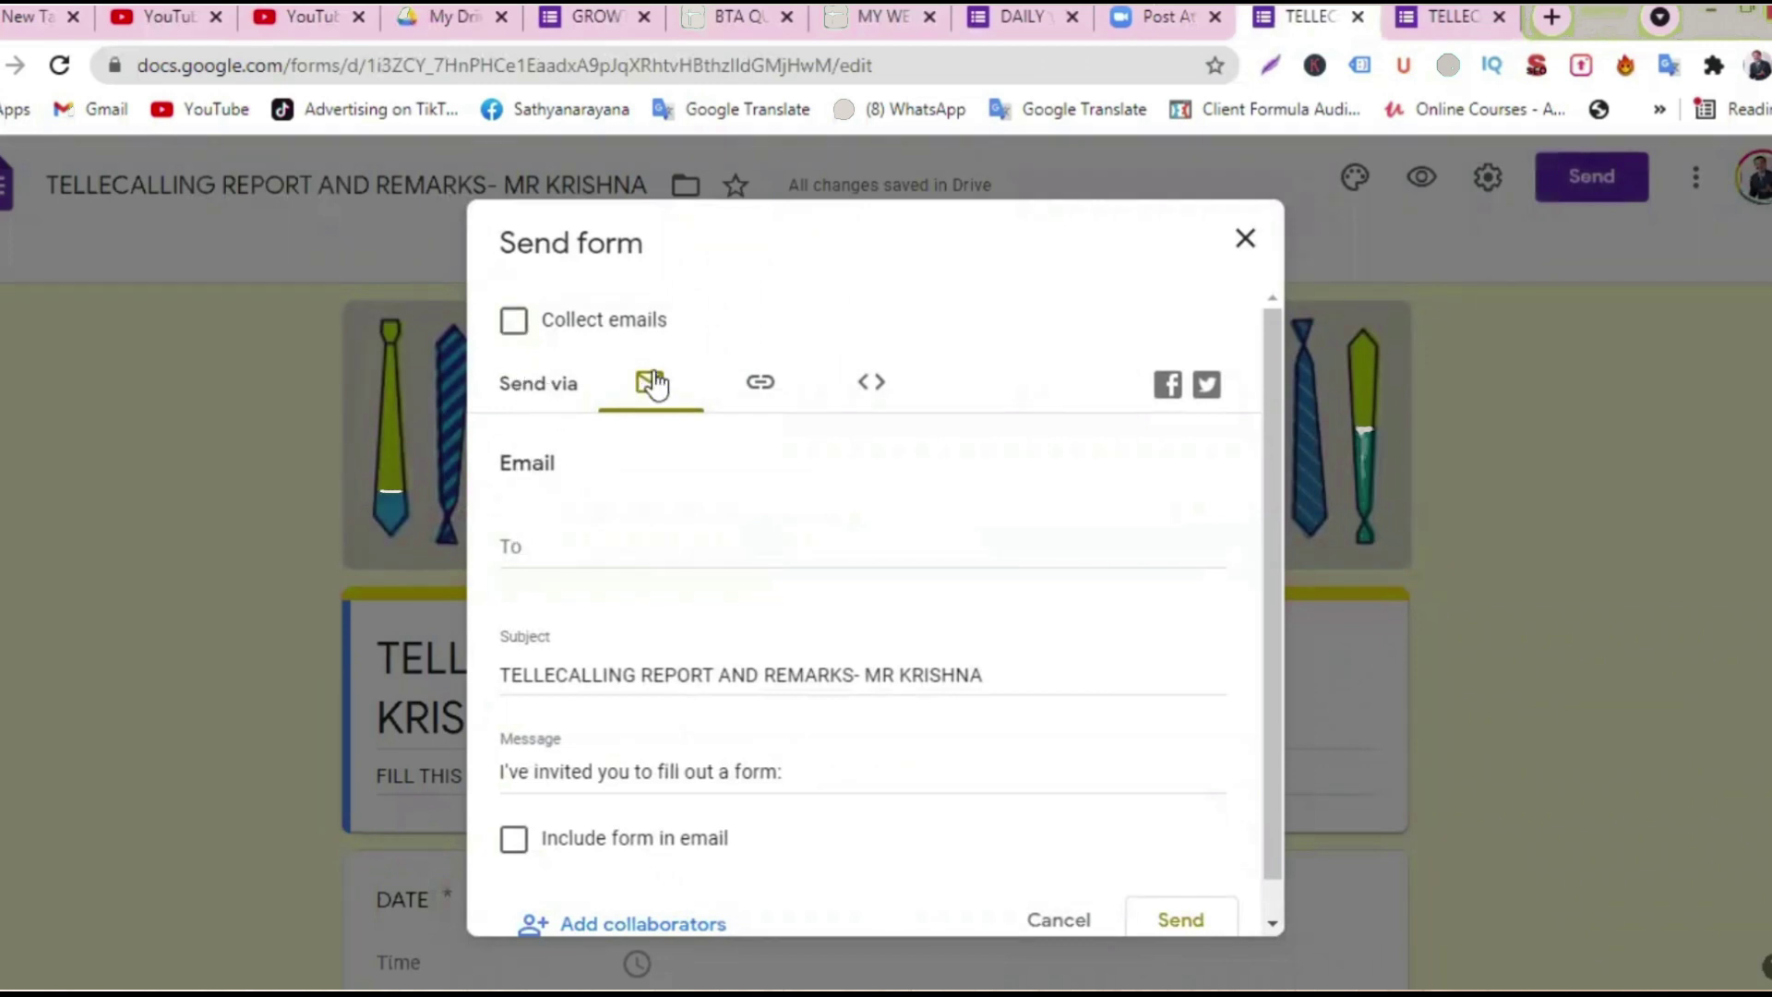
click(757, 387)
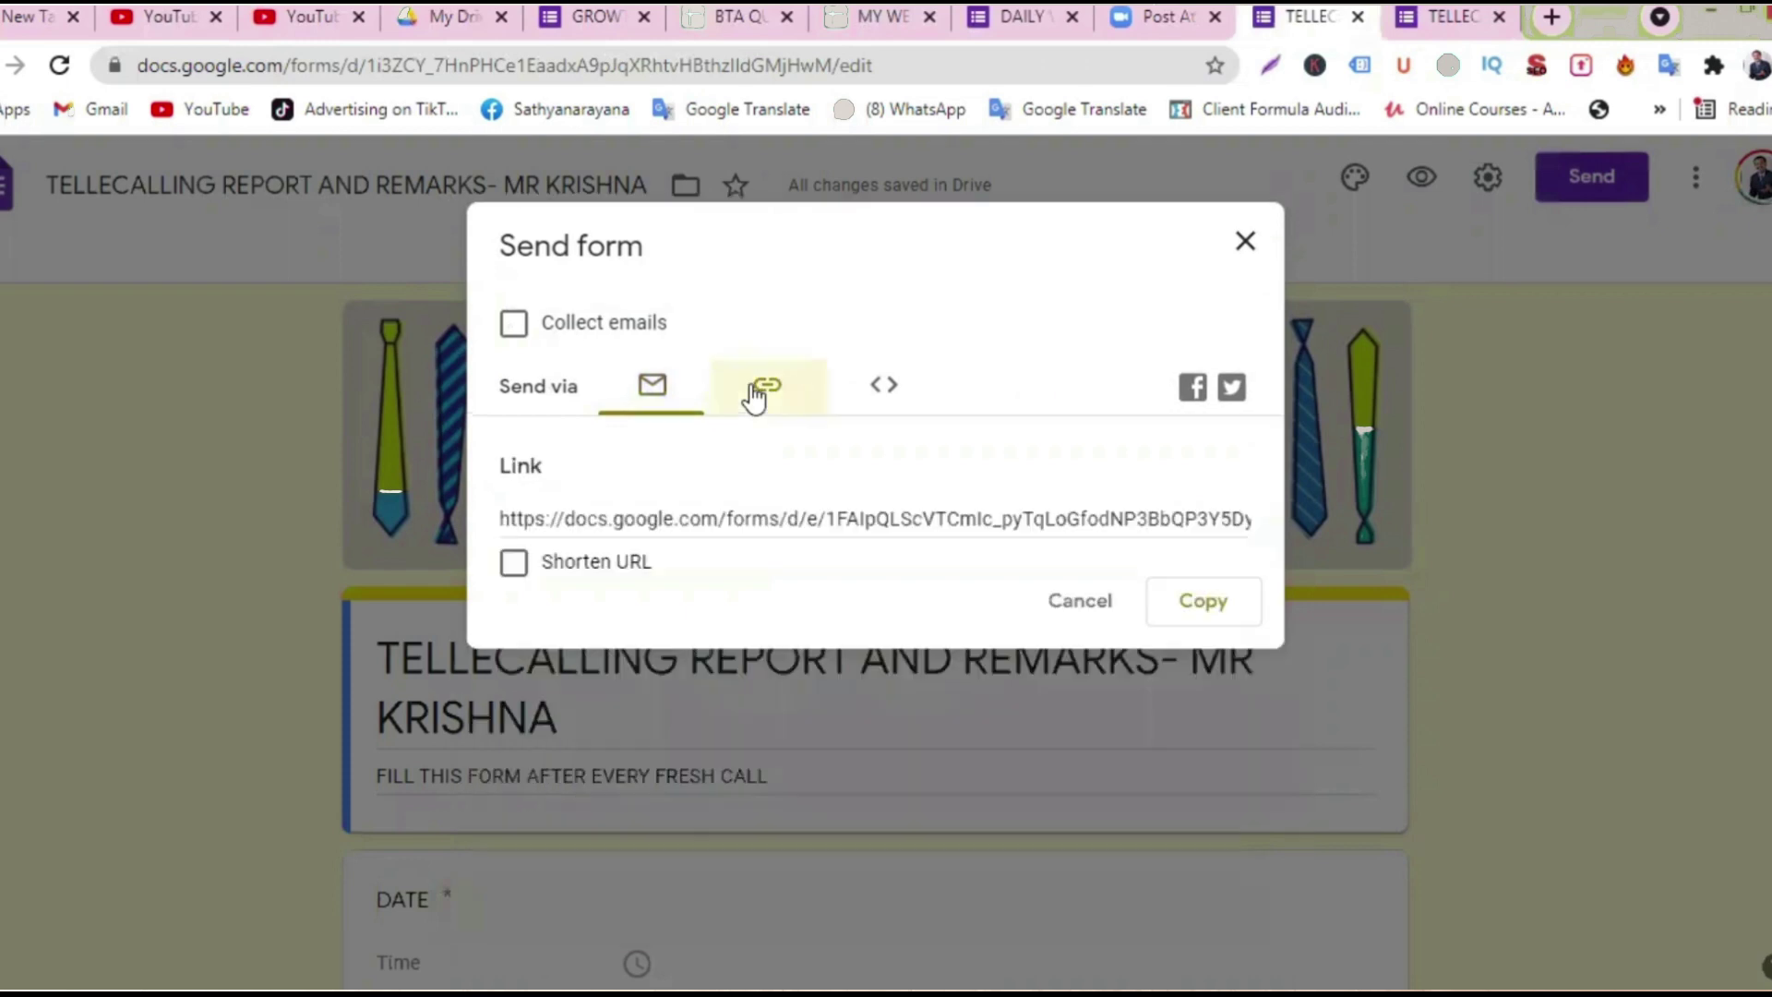
click(514, 565)
click(1203, 605)
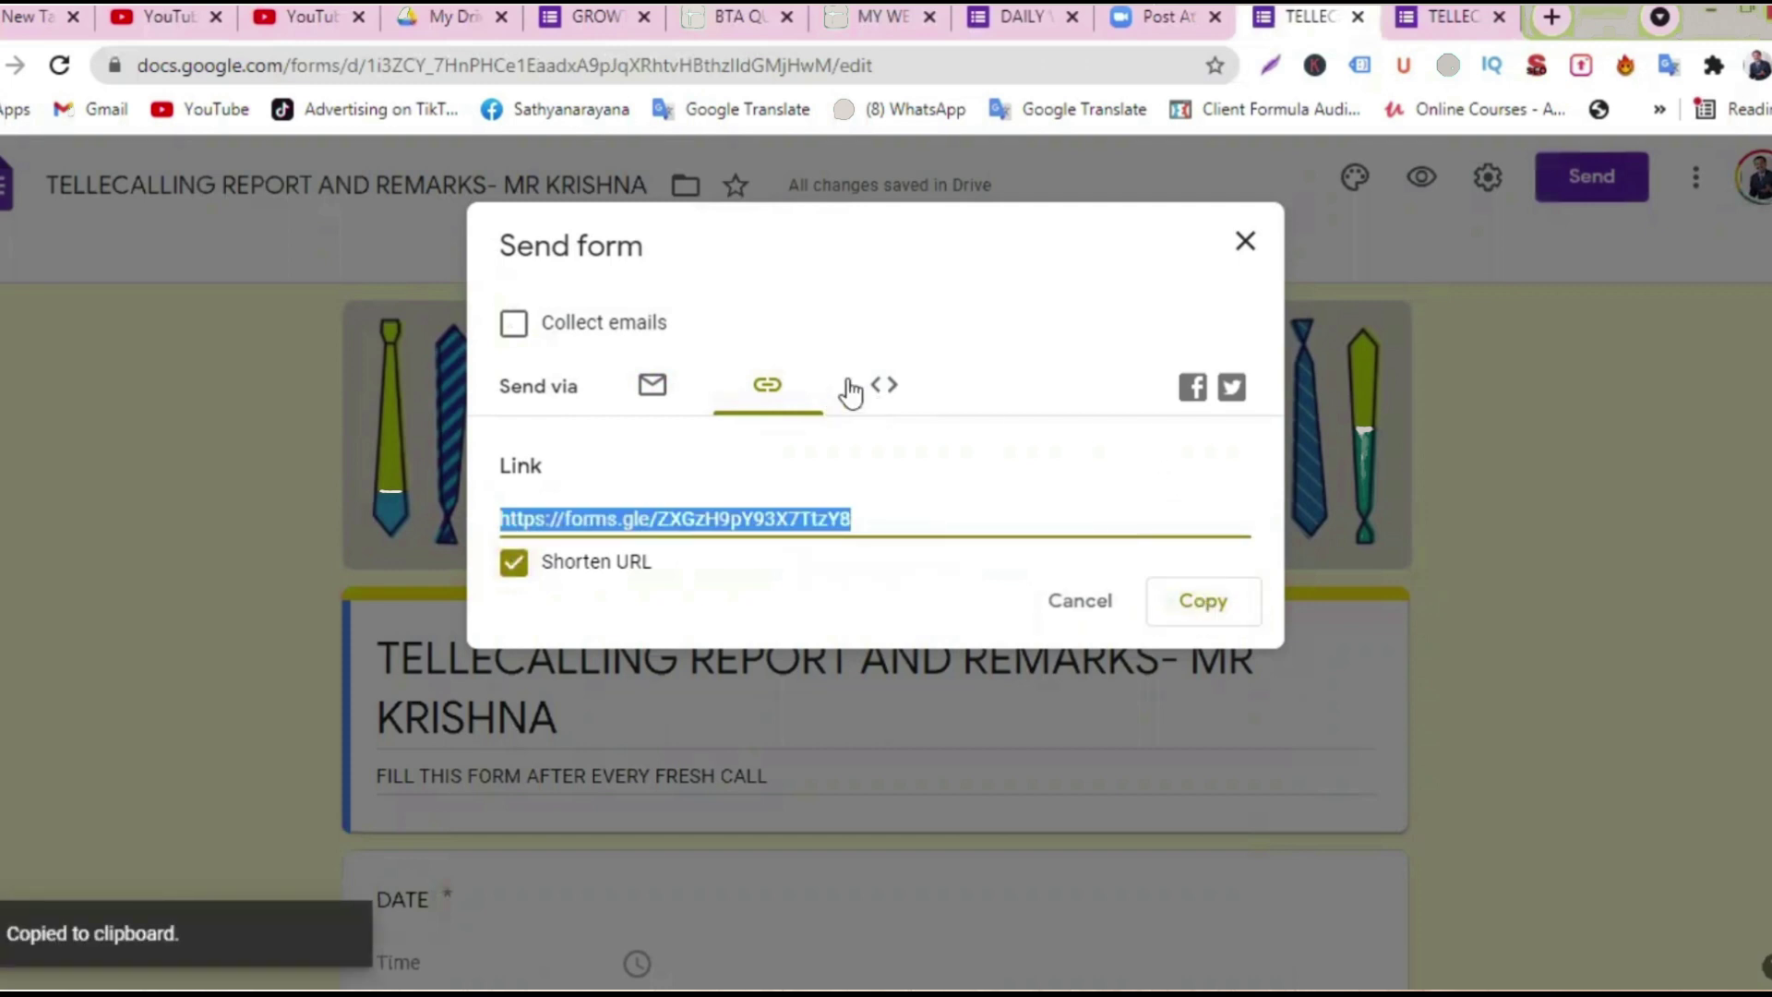